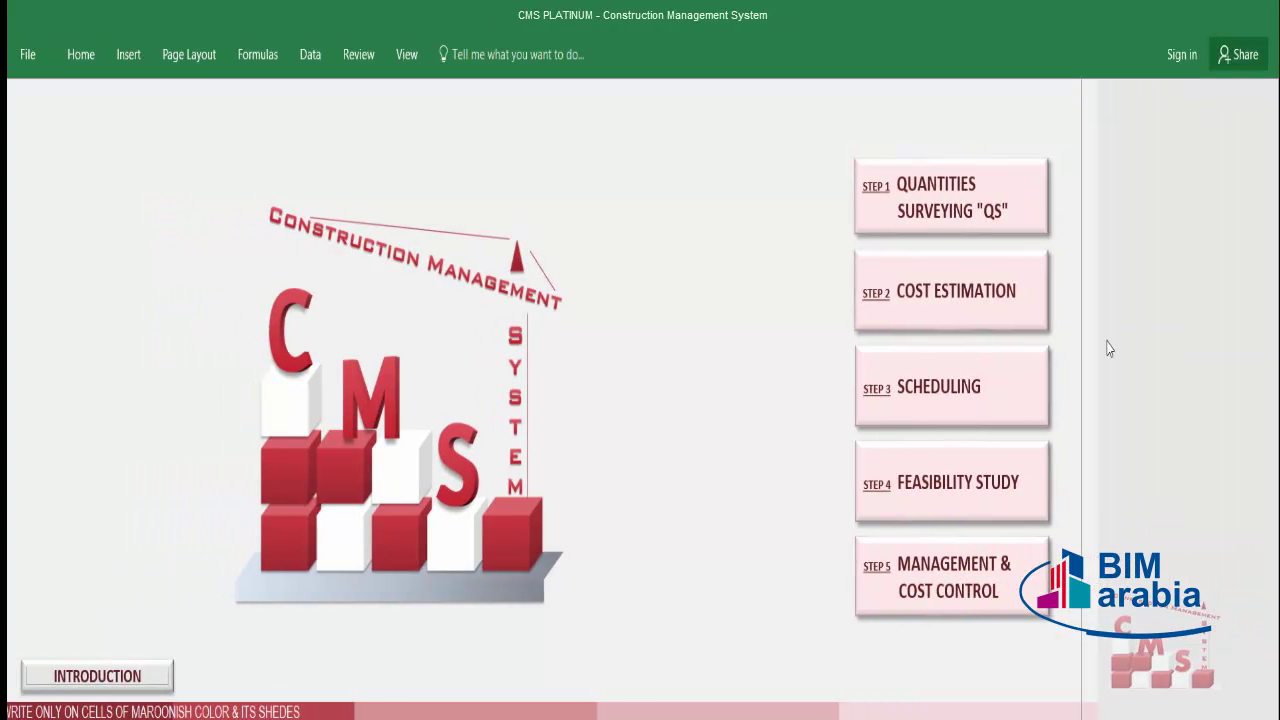
Open the cost estimation breakdown and jump via FINISH and MEP to Electrical works (37,310,000).
click(983, 288)
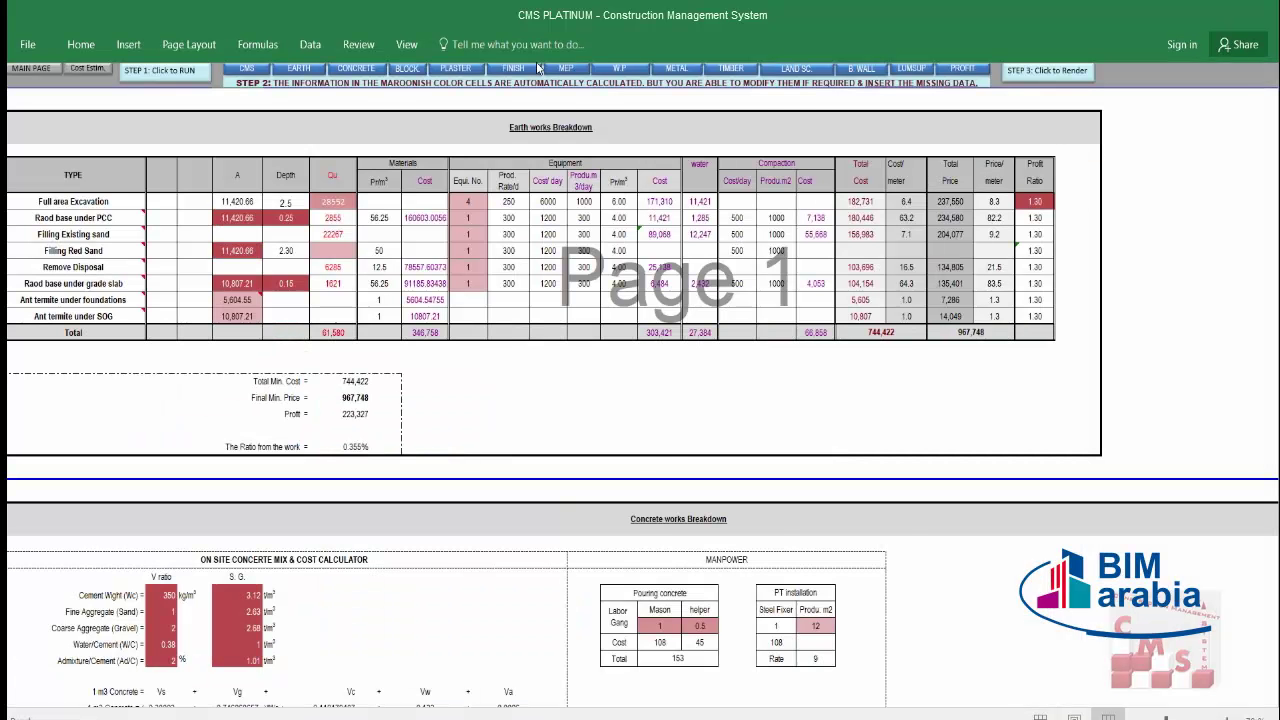
click(524, 72)
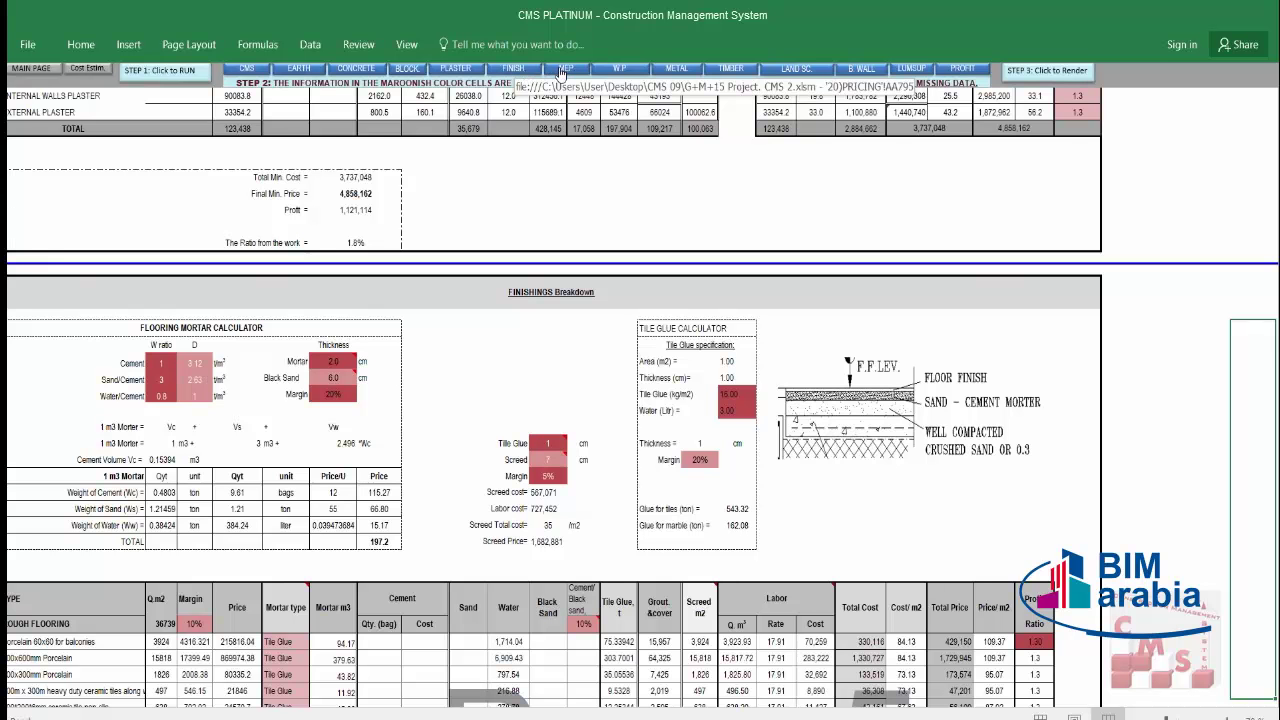
click(562, 73)
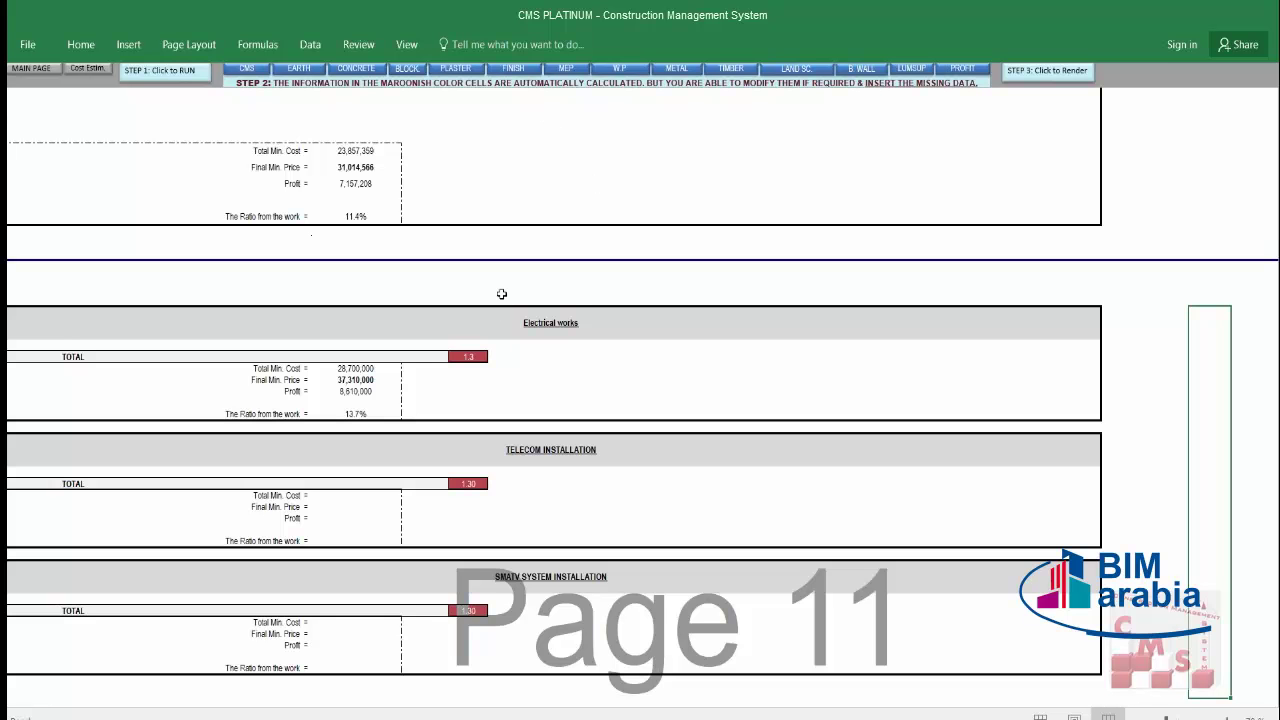
Scroll down the MEP section to the Electrical, Telecom, SMATV and Water Supply ratio cells and back up.
scroll(502, 294, down, 5)
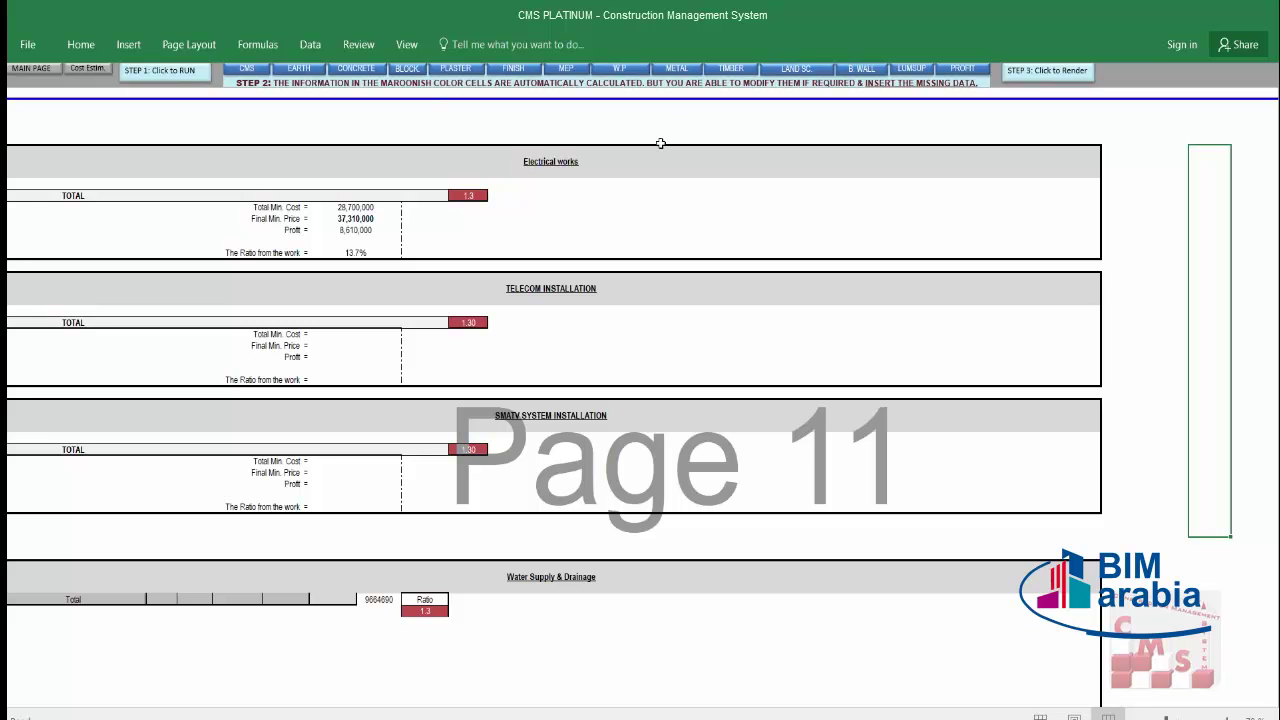
scroll(577, 197, up, 1)
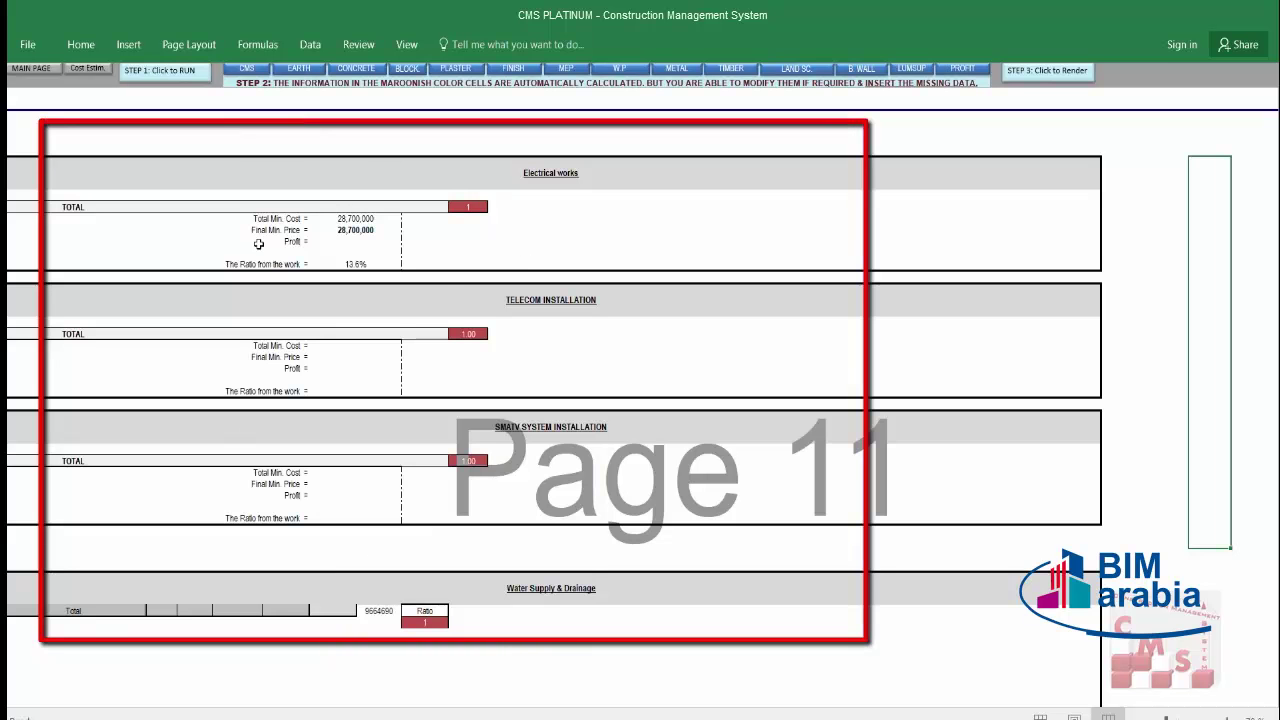
click(365, 219)
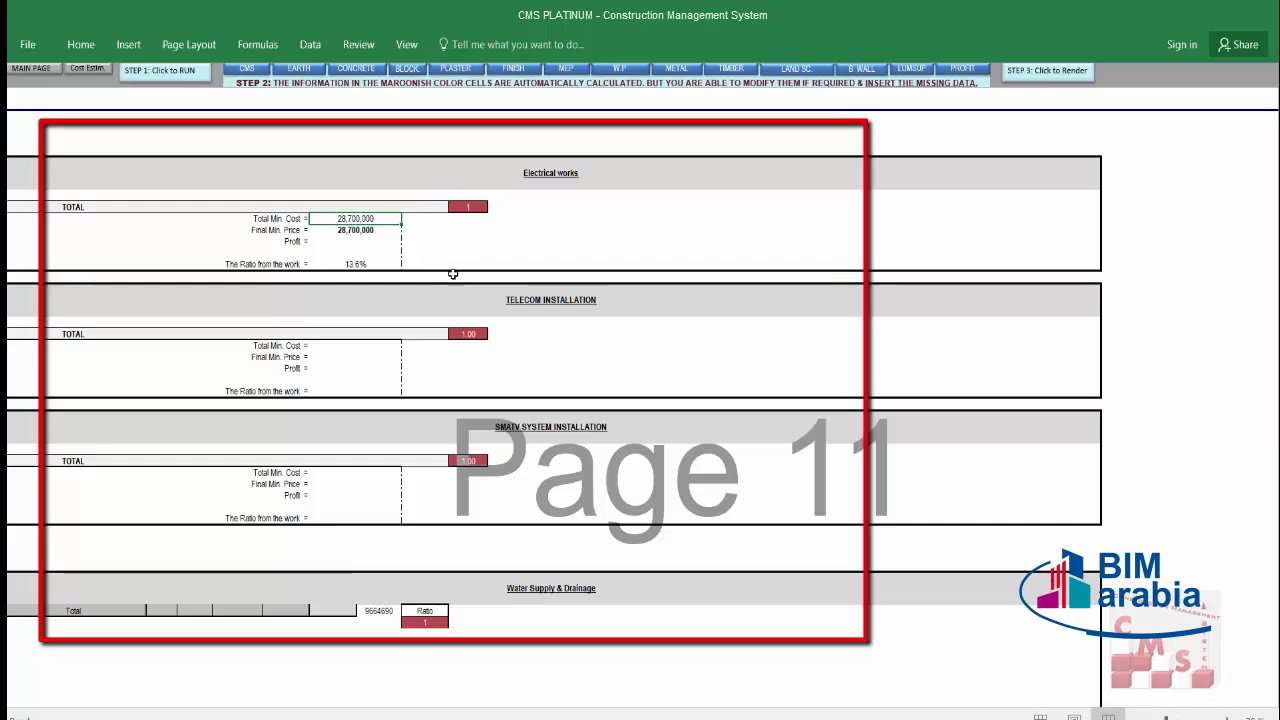
click(372, 232)
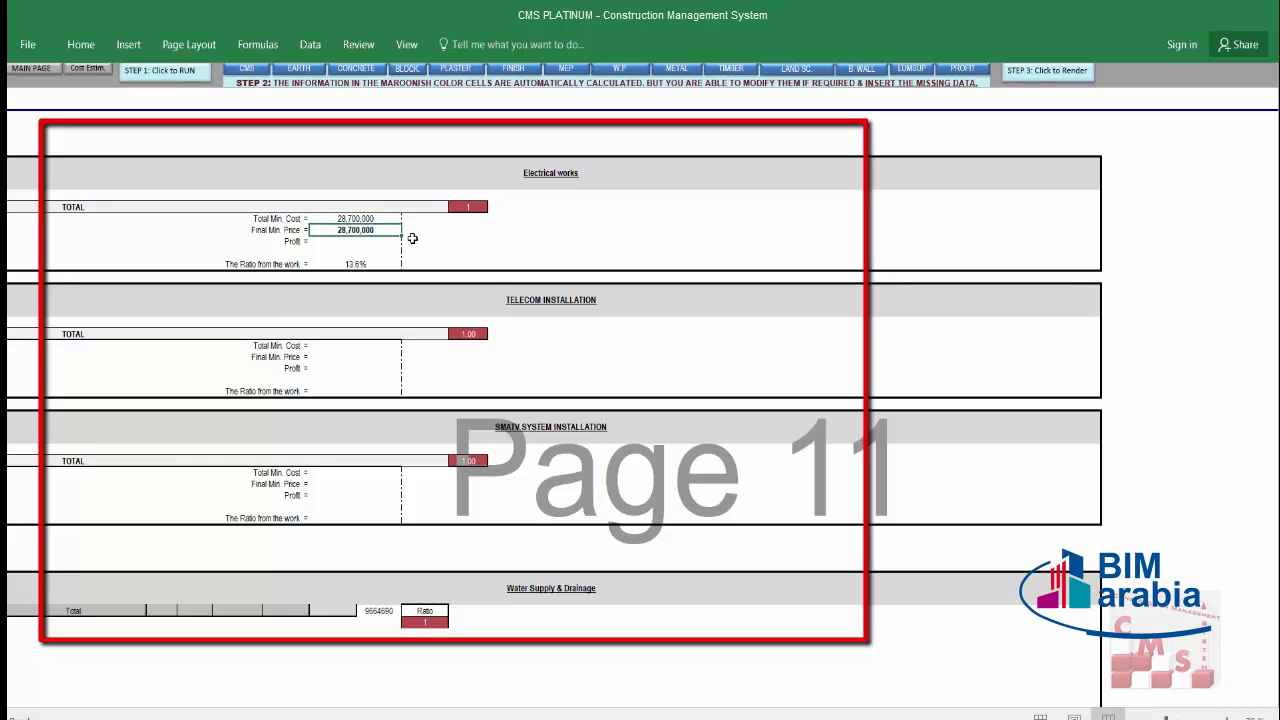
click(494, 592)
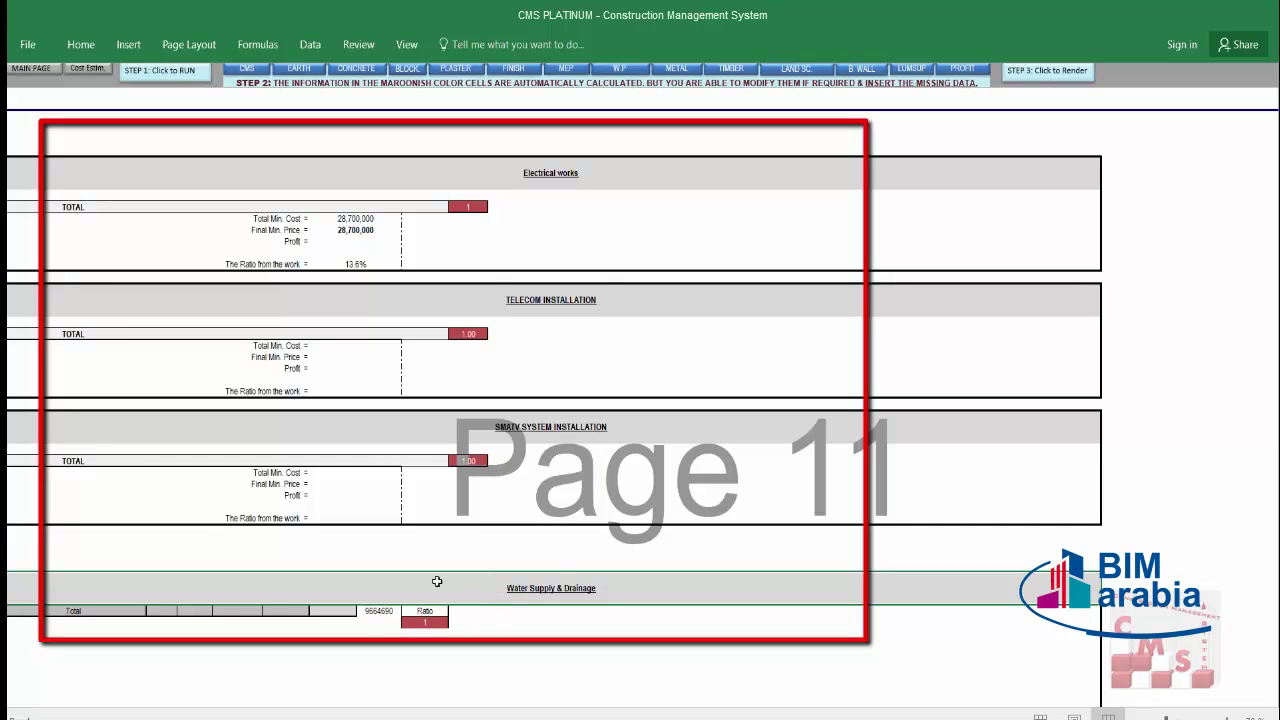
click(378, 610)
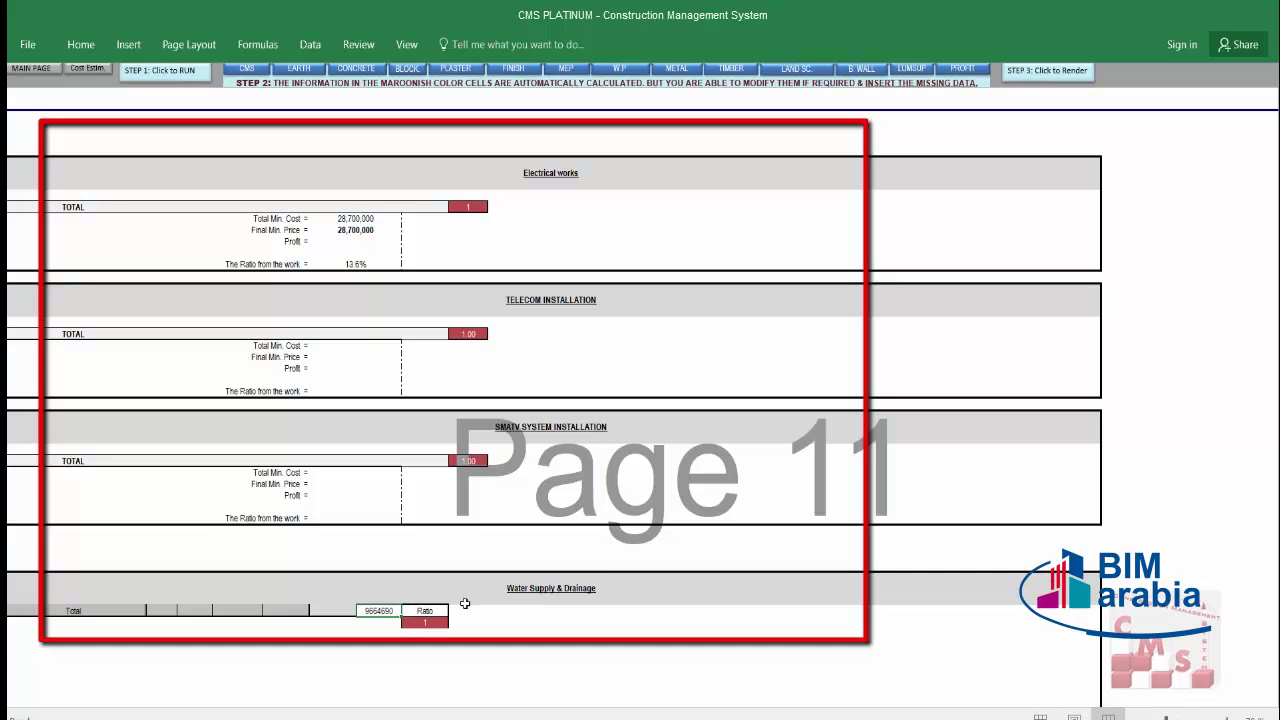
scroll(432, 549, down, 10)
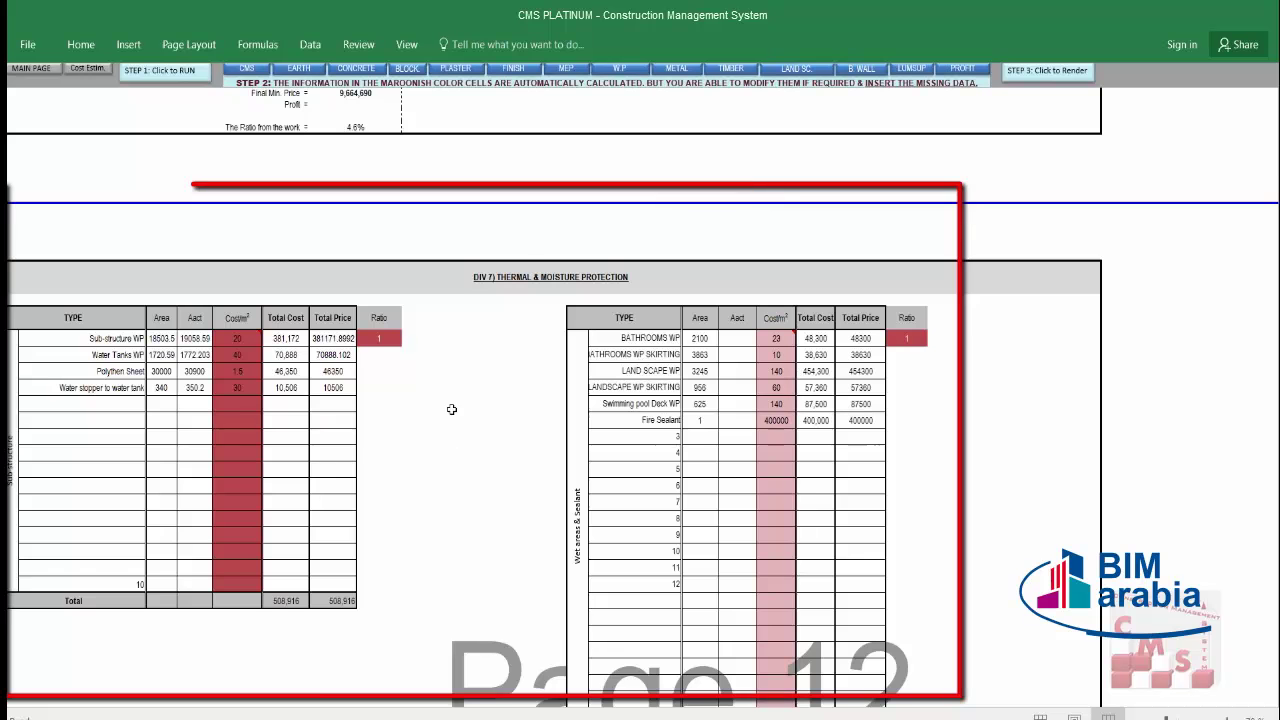
Scroll to Page 12 and select the TYPE and Area cells of the sub-structure and wet-area waterproofing tables.
scroll(475, 328, down, 1)
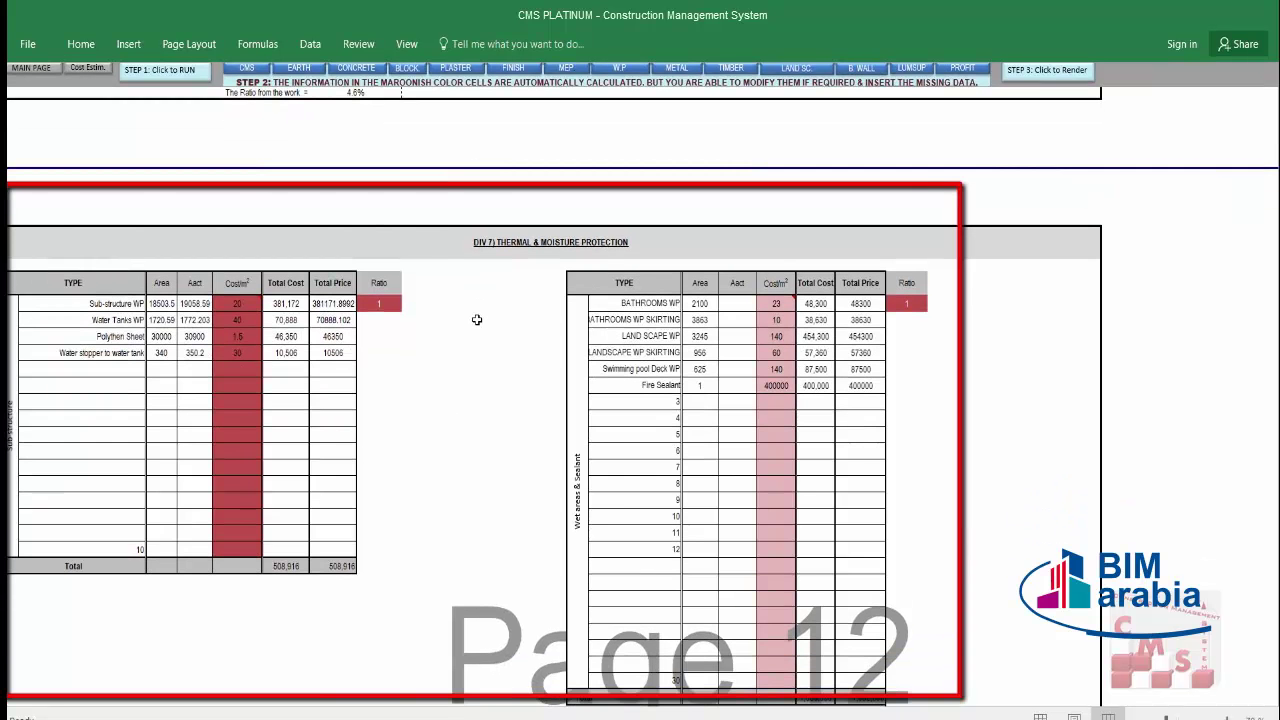
scroll(477, 316, down, 1)
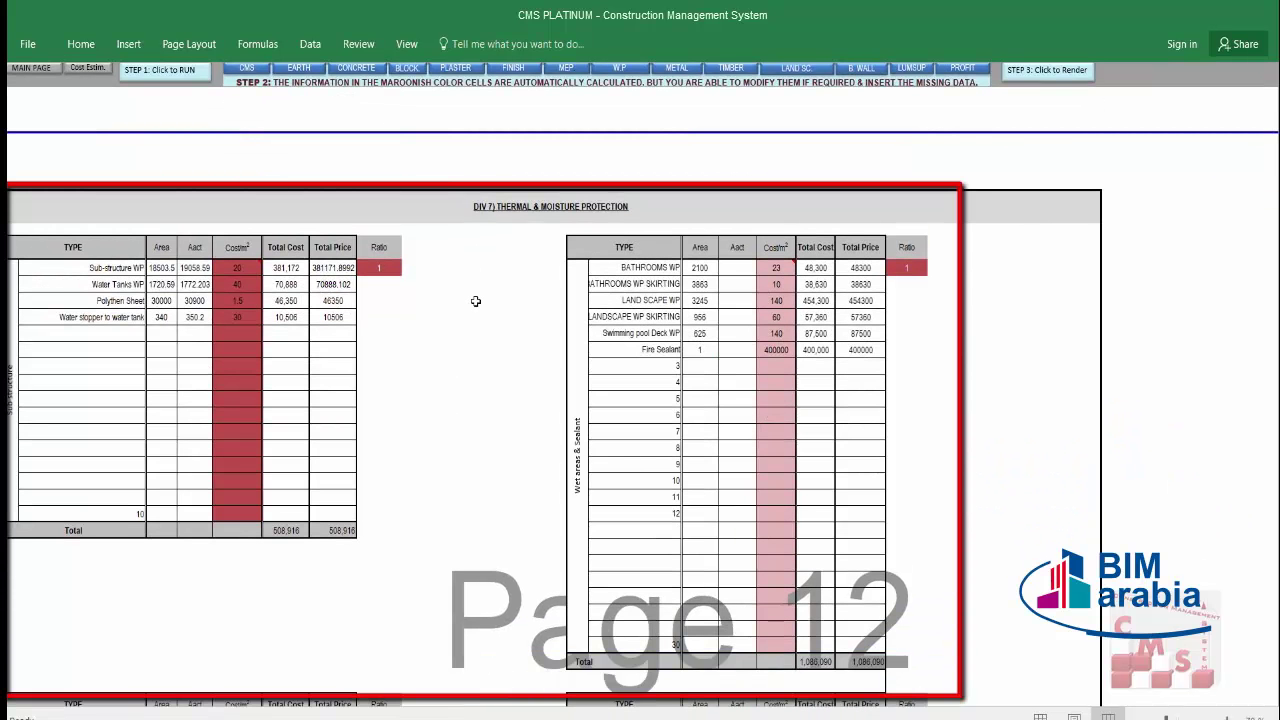
drag(110, 268, 113, 361)
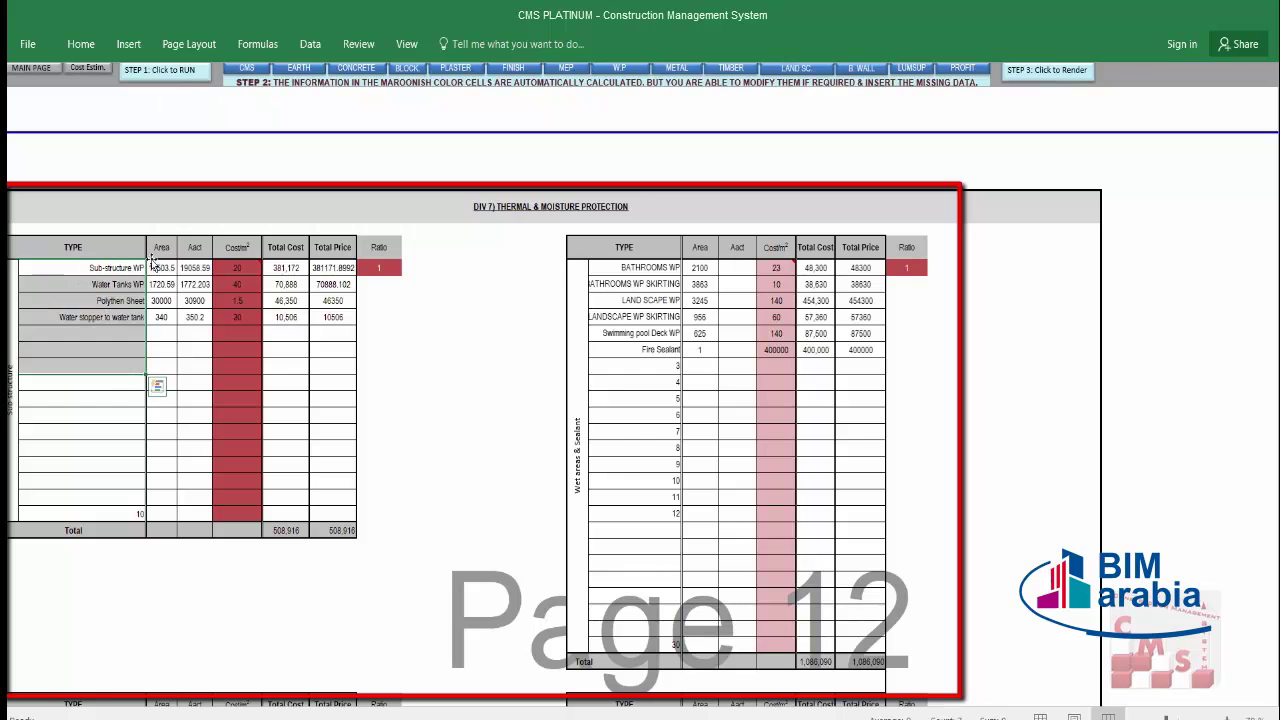
drag(160, 268, 161, 350)
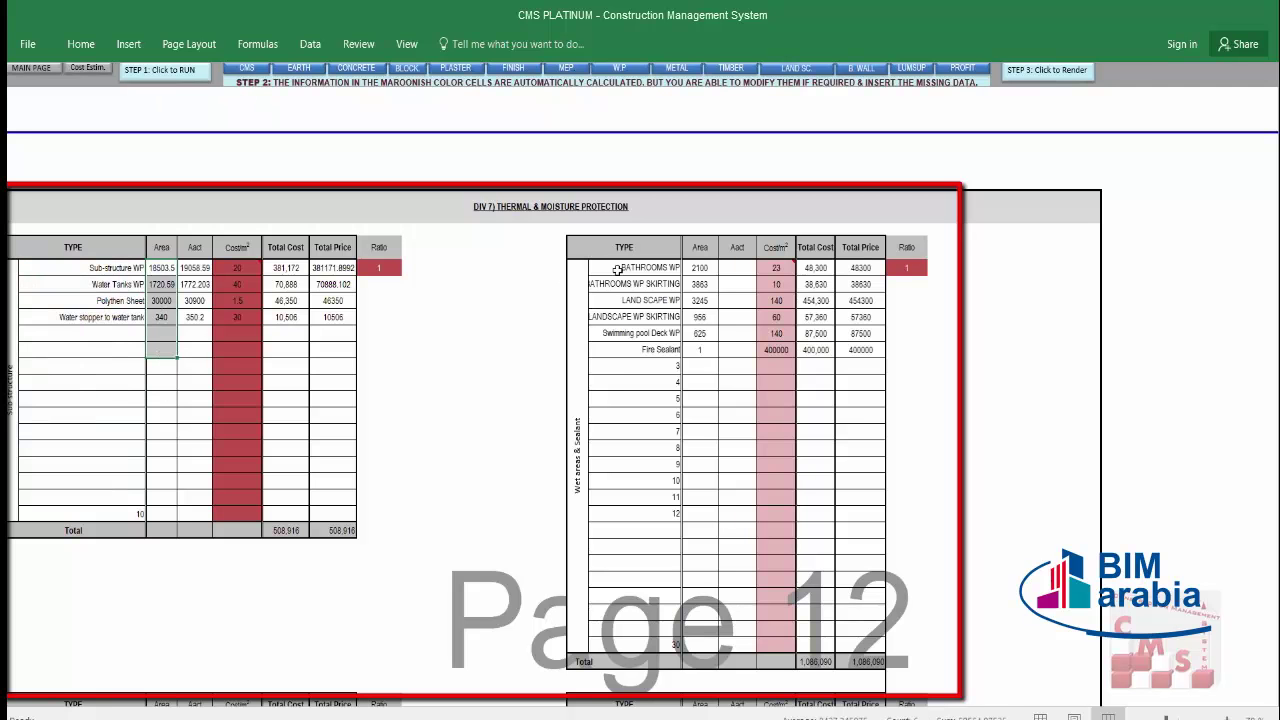
drag(617, 268, 632, 380)
drag(699, 268, 699, 368)
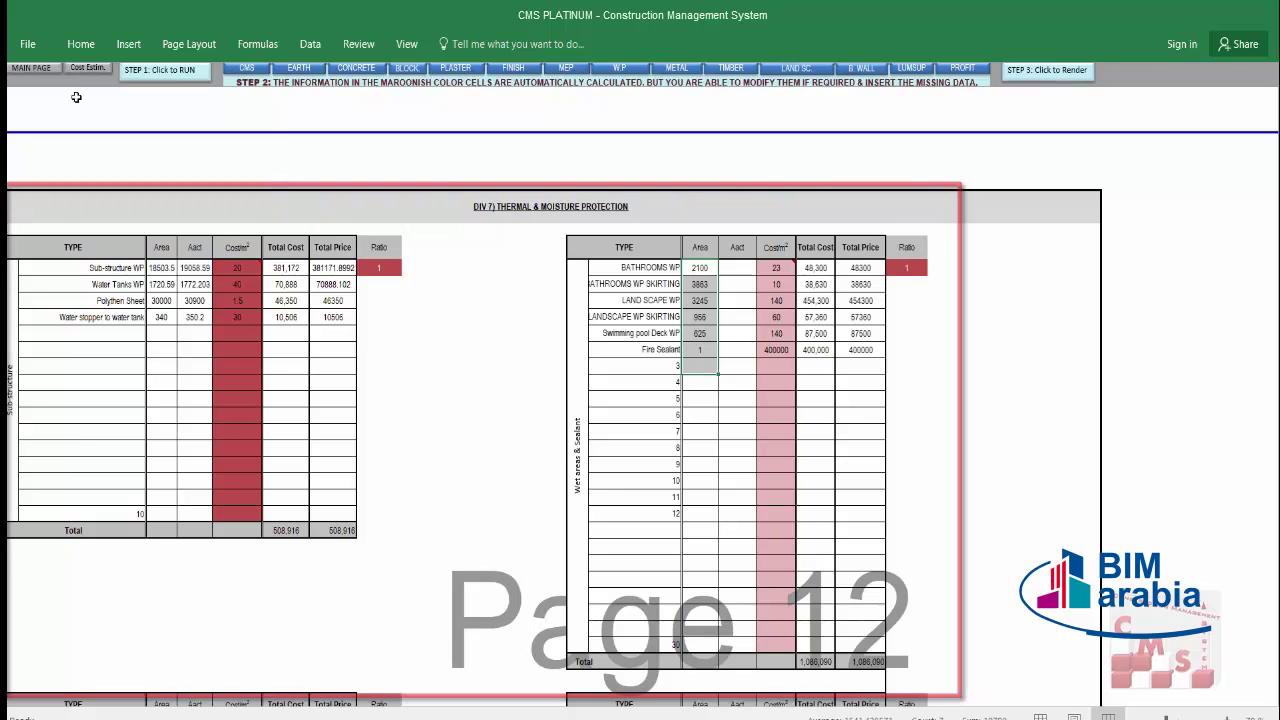
Go from the main page through STEP 1 and STEP 1.4 to the Water Proofing quantity sheet.
click(45, 70)
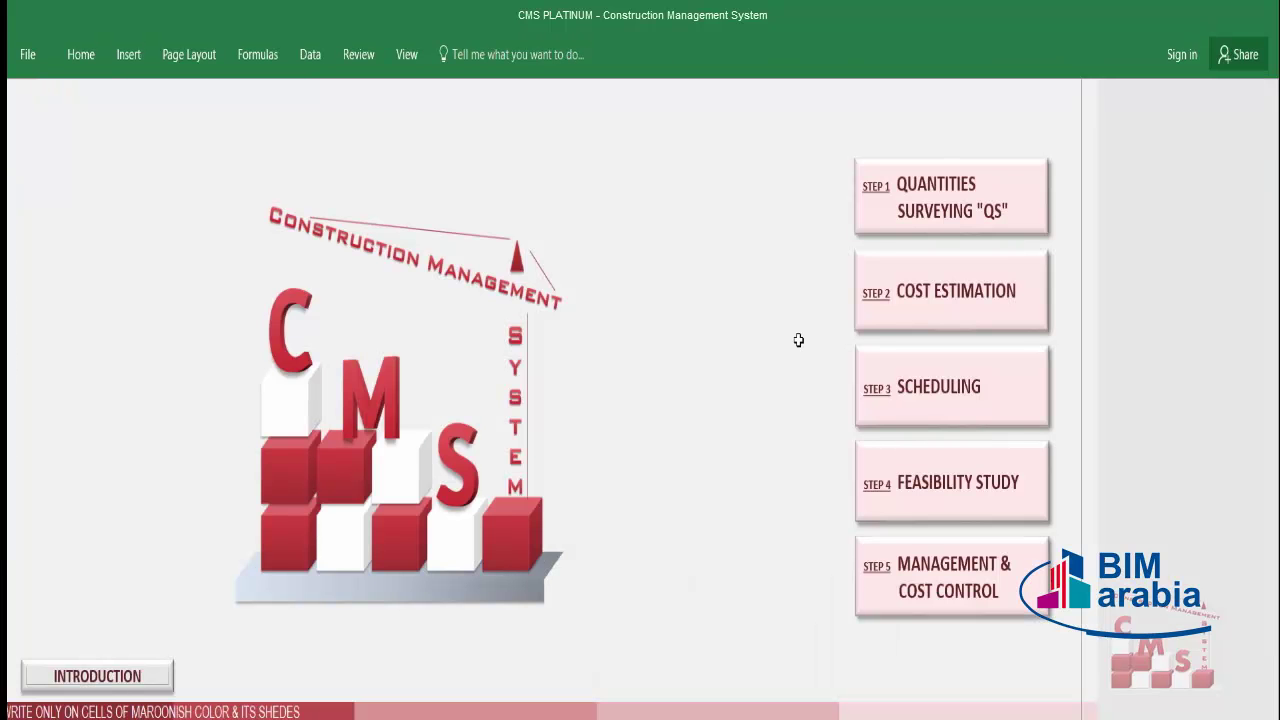
click(902, 212)
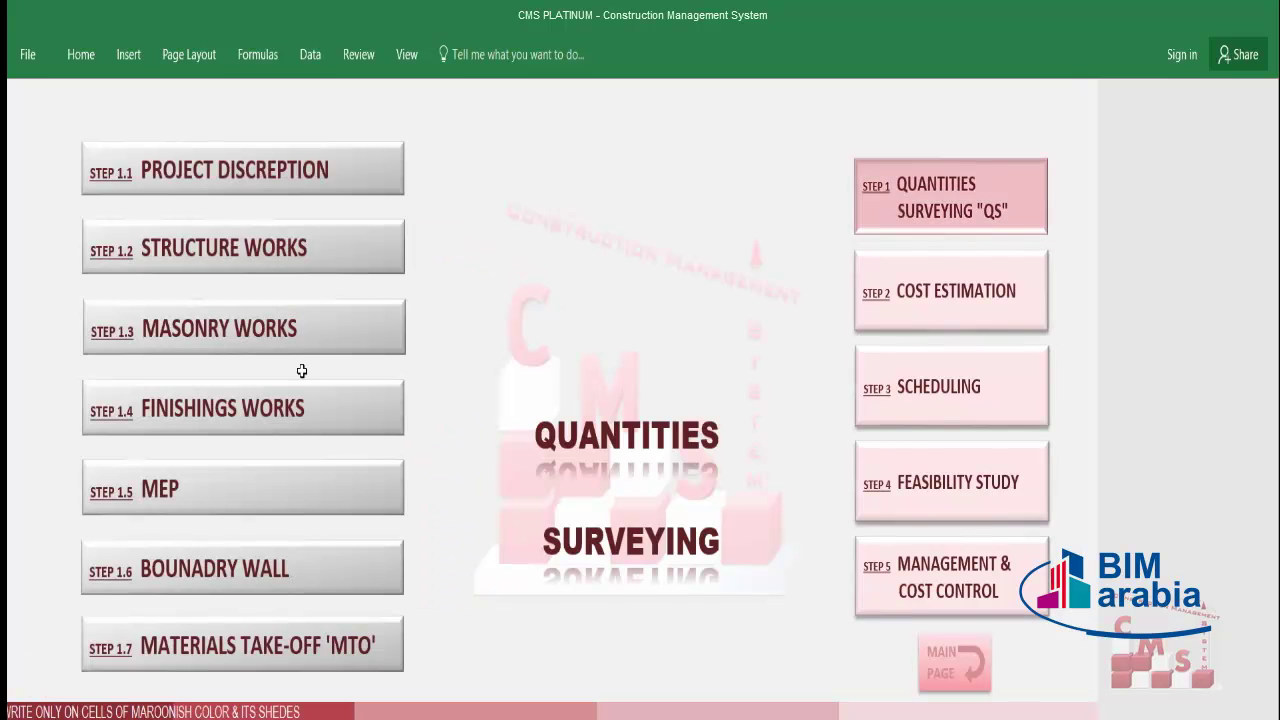
click(294, 408)
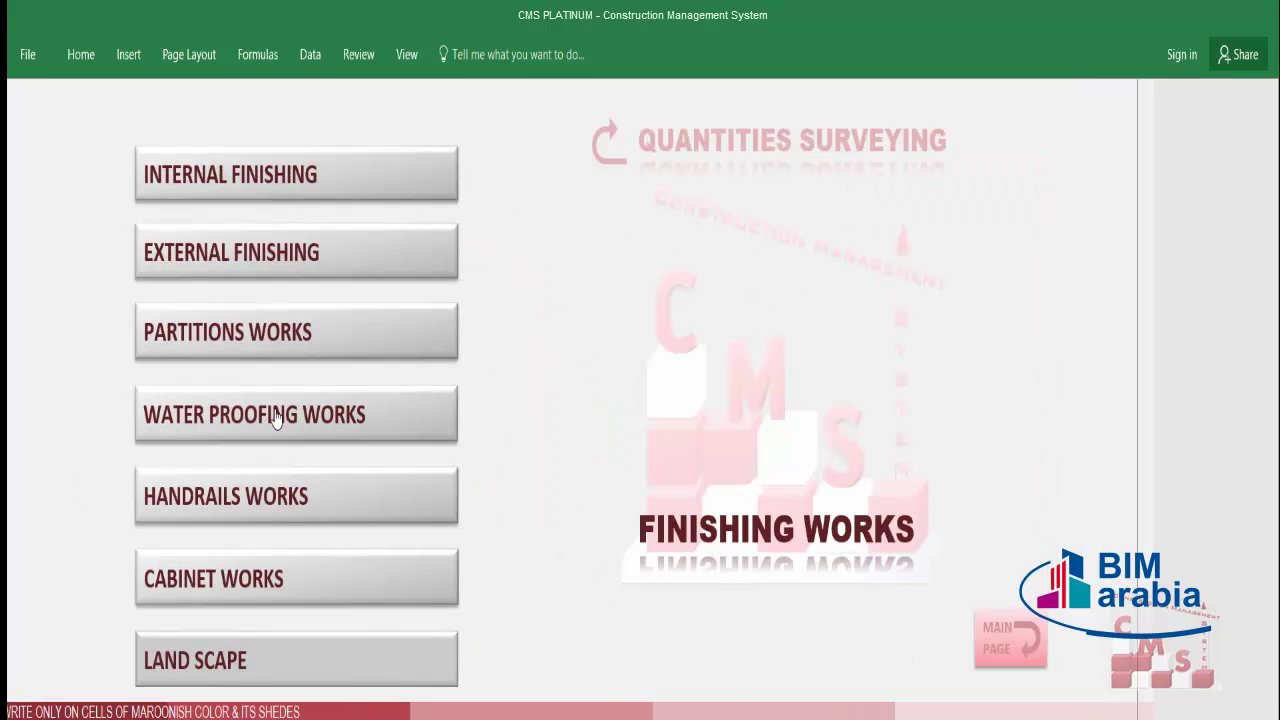
click(275, 418)
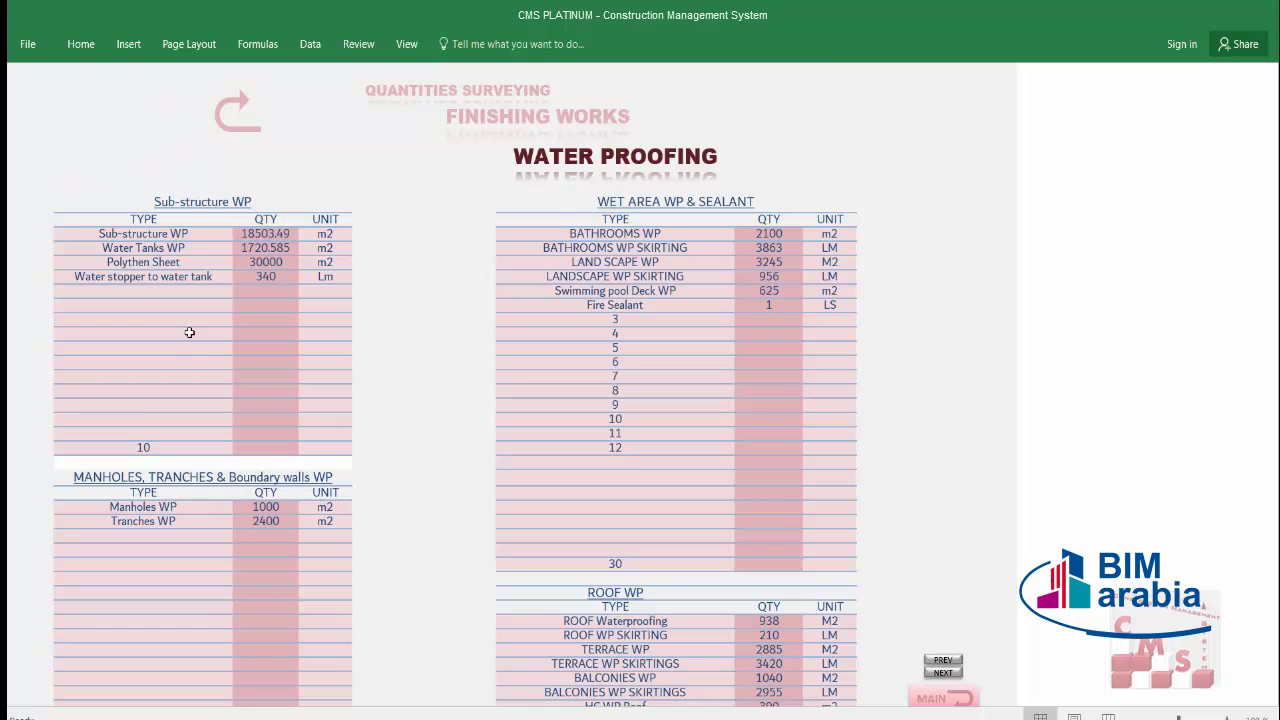
Go back and open STEP 2.2 Activities Cost Breakdown at the Earth works section (744,422).
click(538, 116)
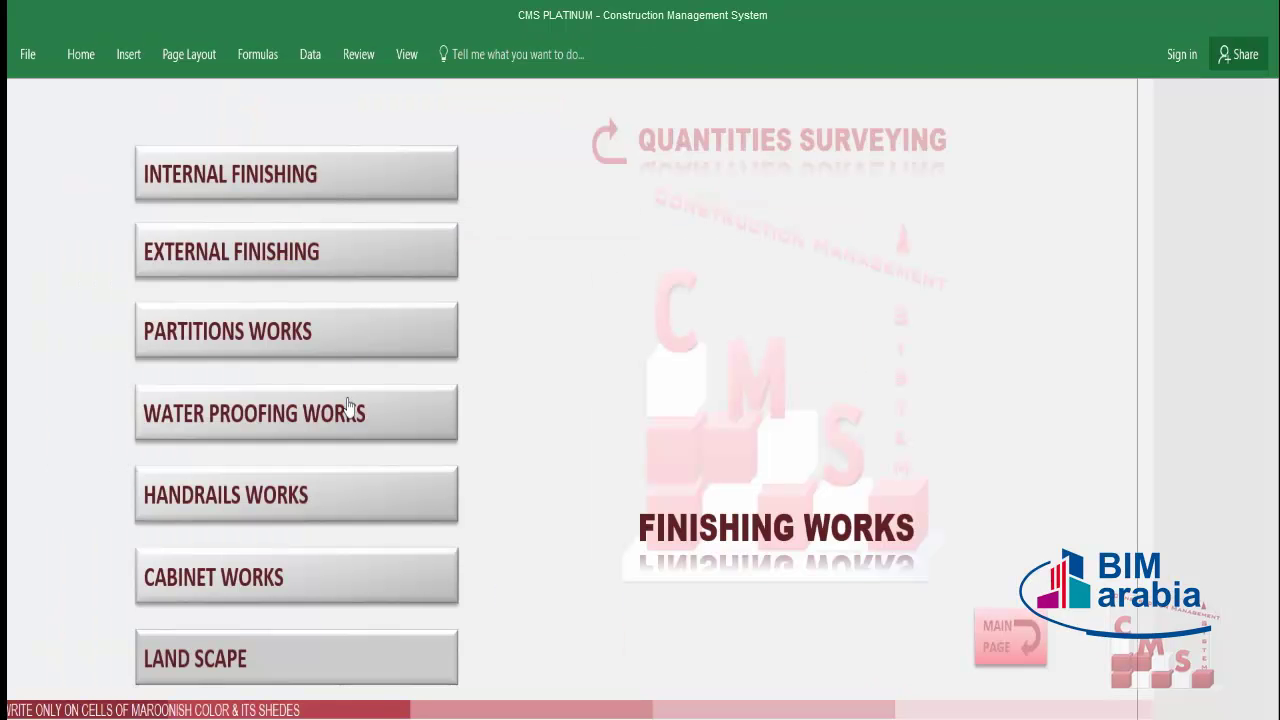
click(461, 281)
click(878, 284)
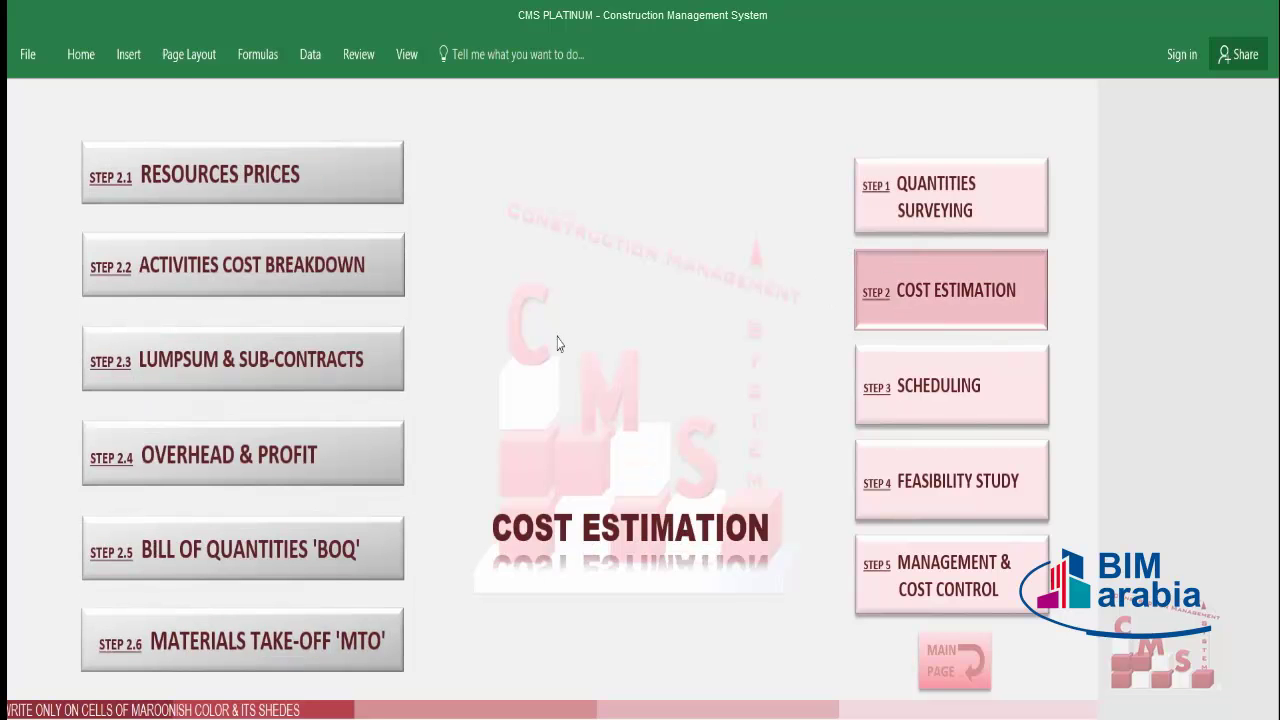
click(198, 288)
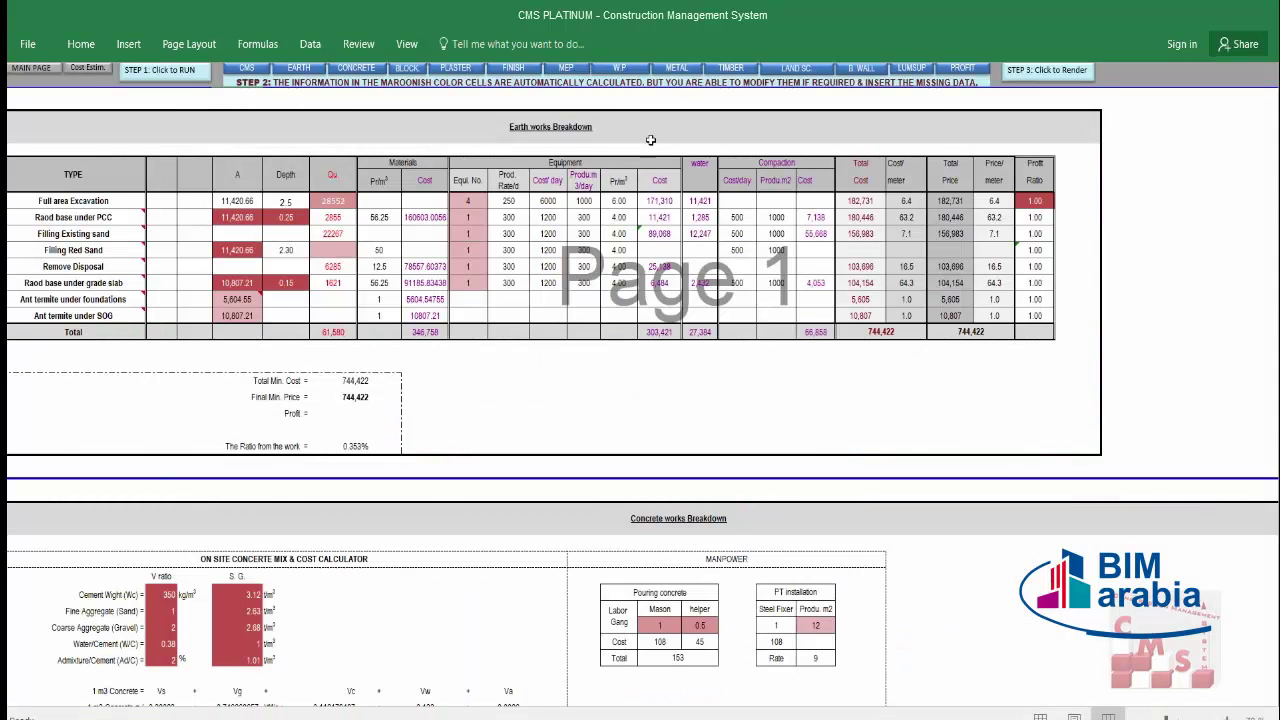
Jump to the DIV 7 waterproofing cost tables and select their item cells.
click(662, 76)
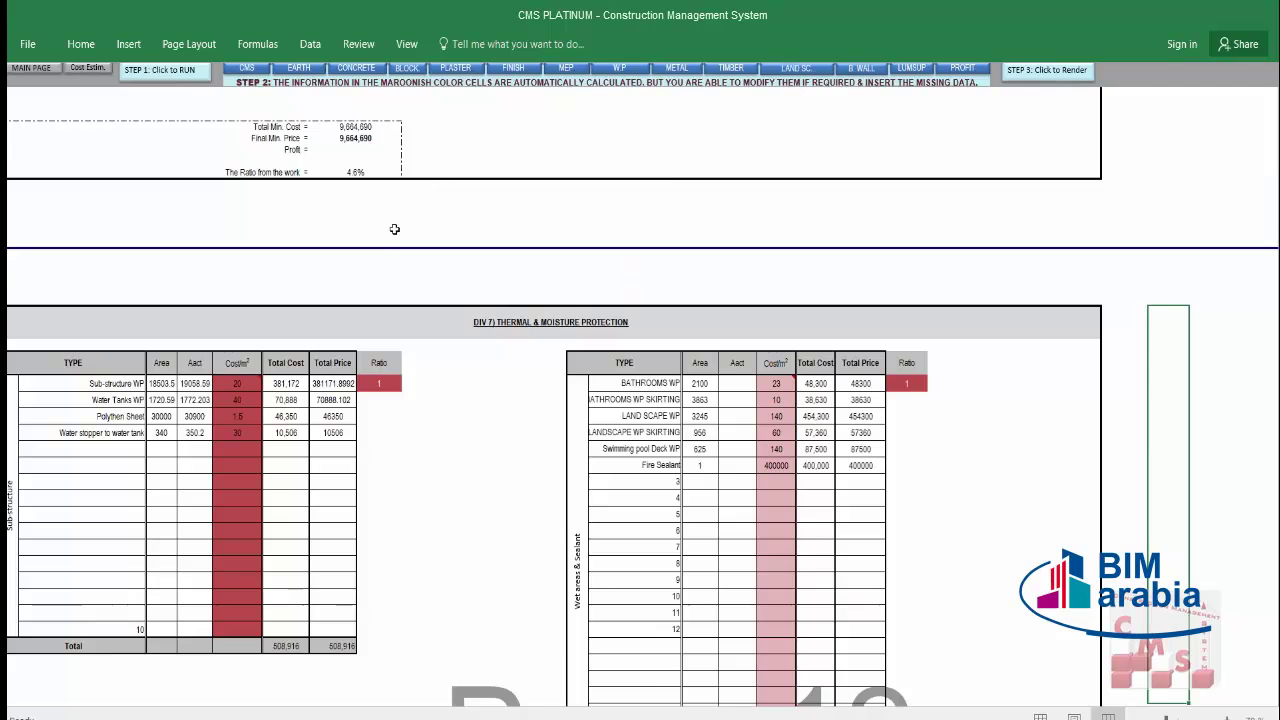
scroll(392, 265, down, 2)
scroll(392, 265, down, 1)
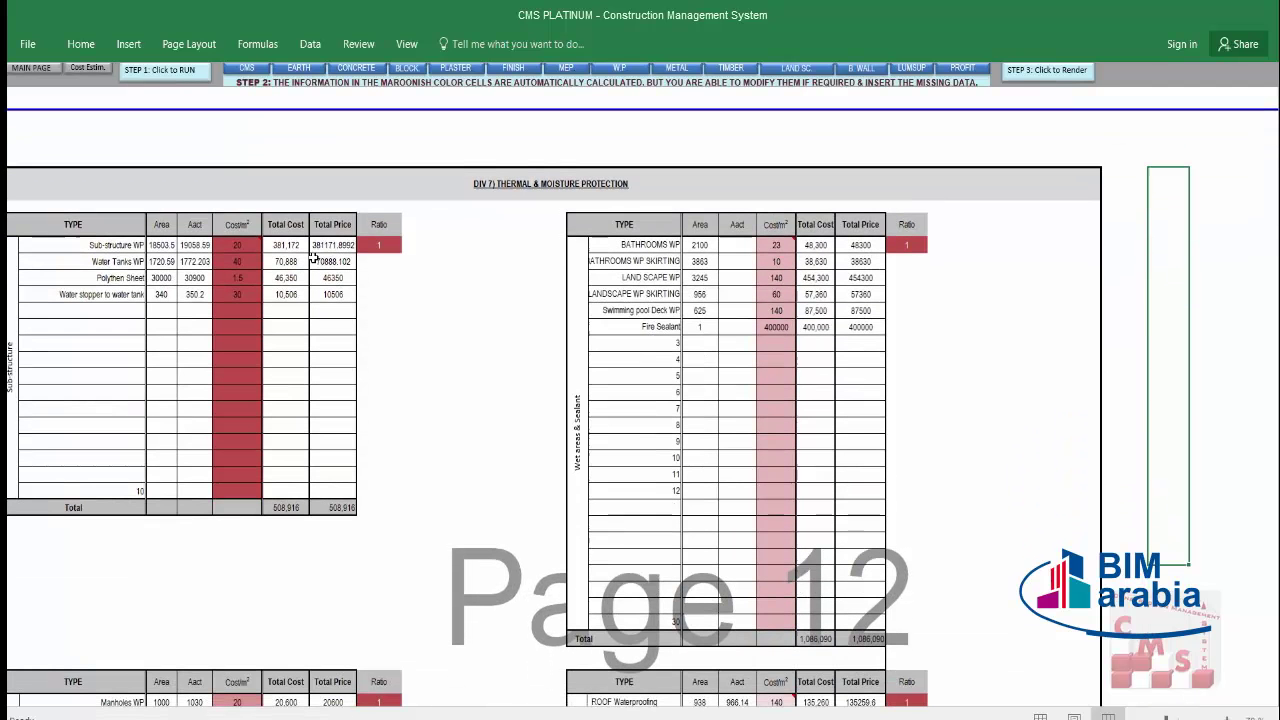
drag(251, 246, 232, 339)
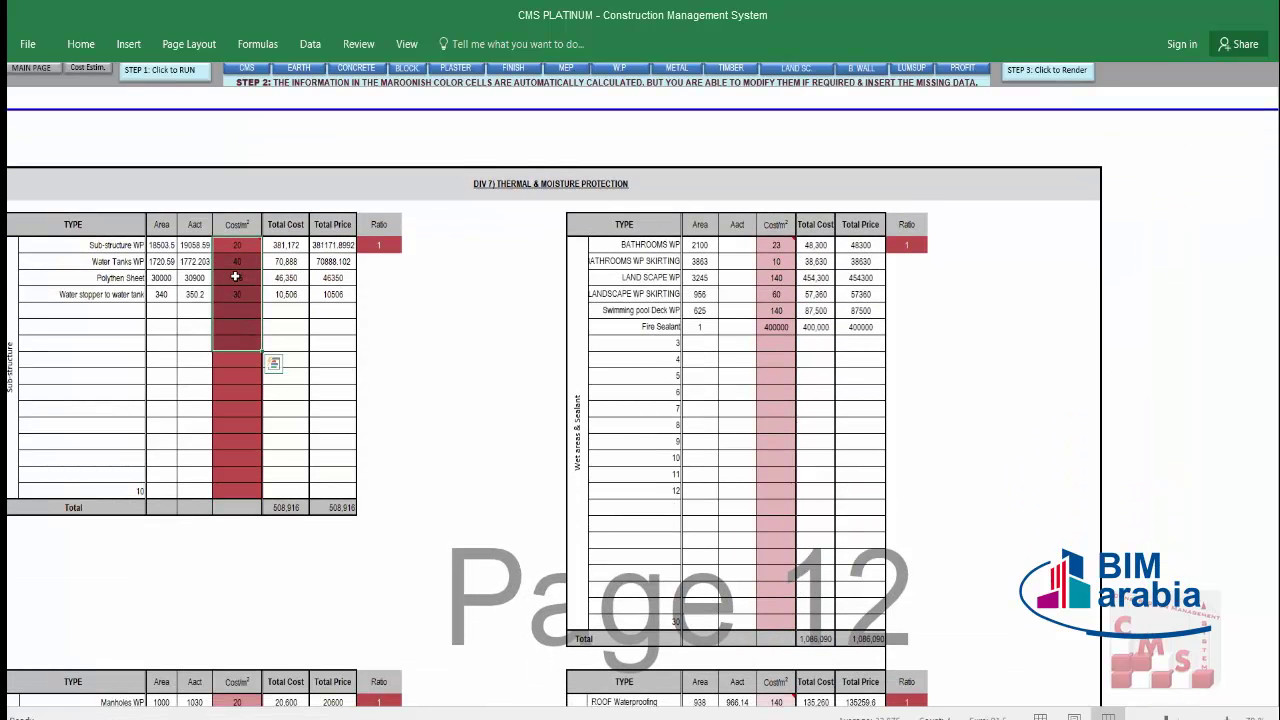
scroll(245, 275, down, 3)
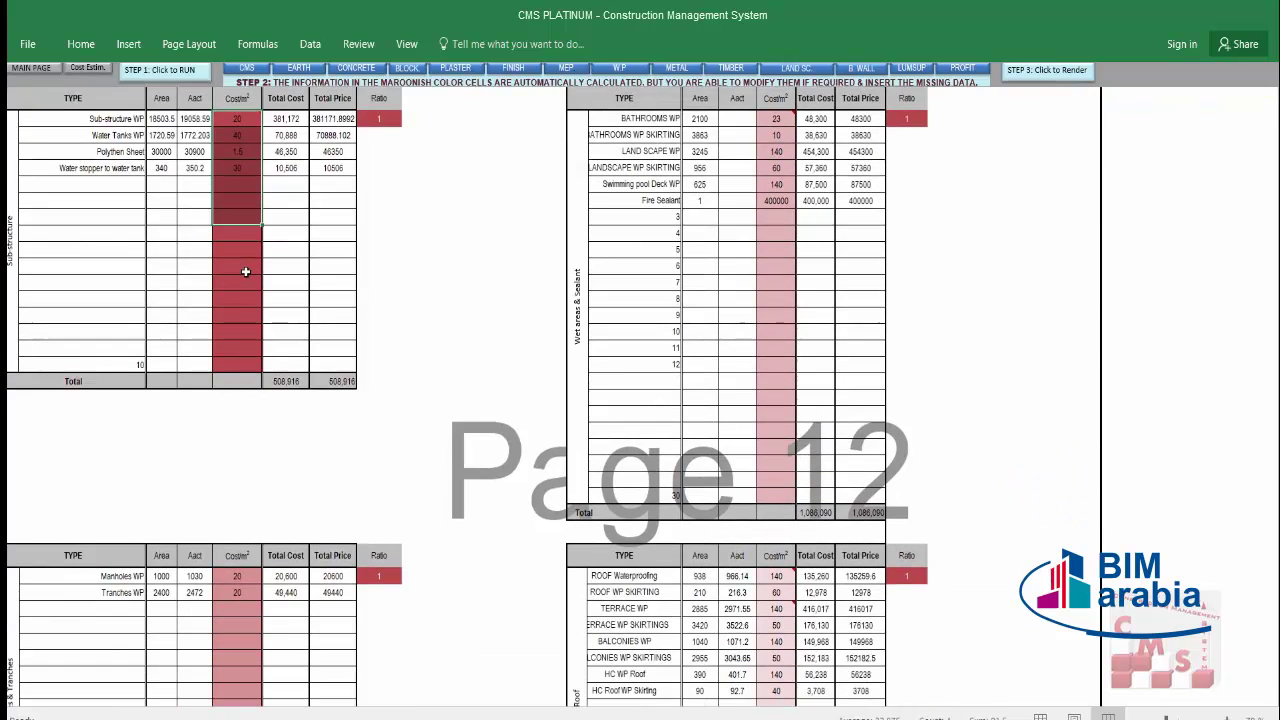
drag(240, 536, 237, 568)
scroll(778, 185, up, 2)
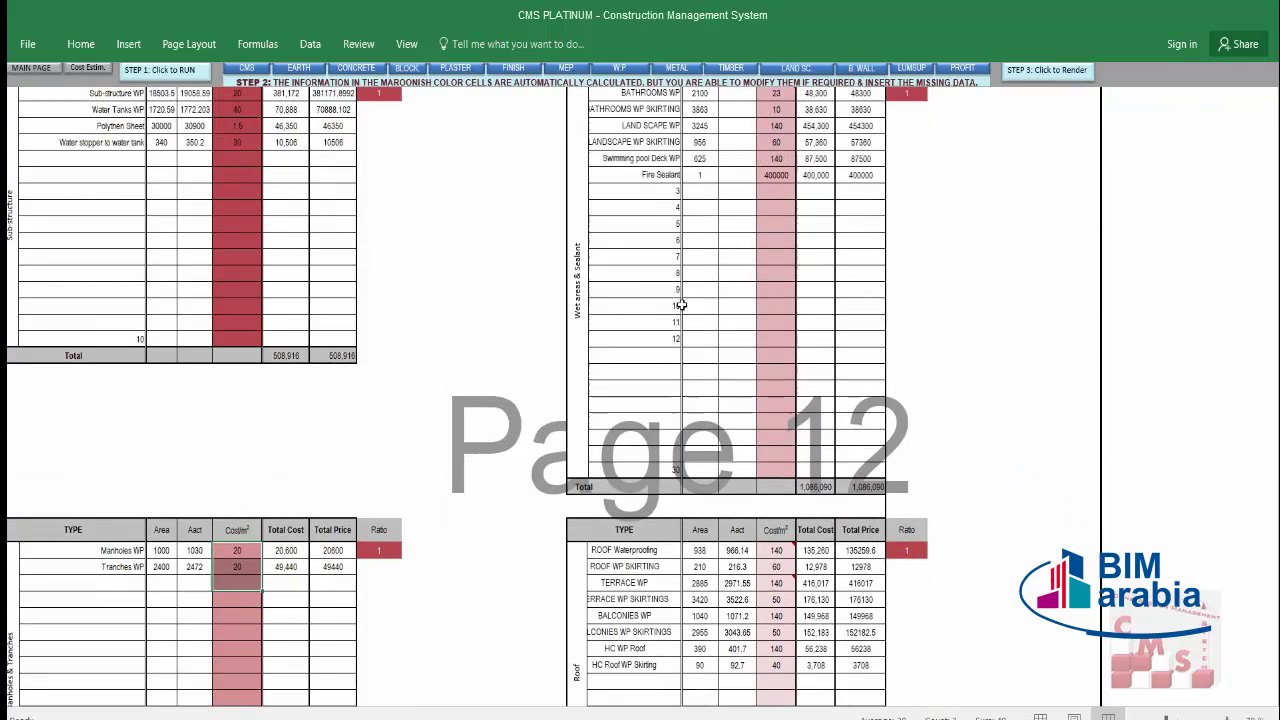
Check the Landscape WP Skirting rate of 60 and the Fire Sealant area and 400000 cost.
click(778, 185)
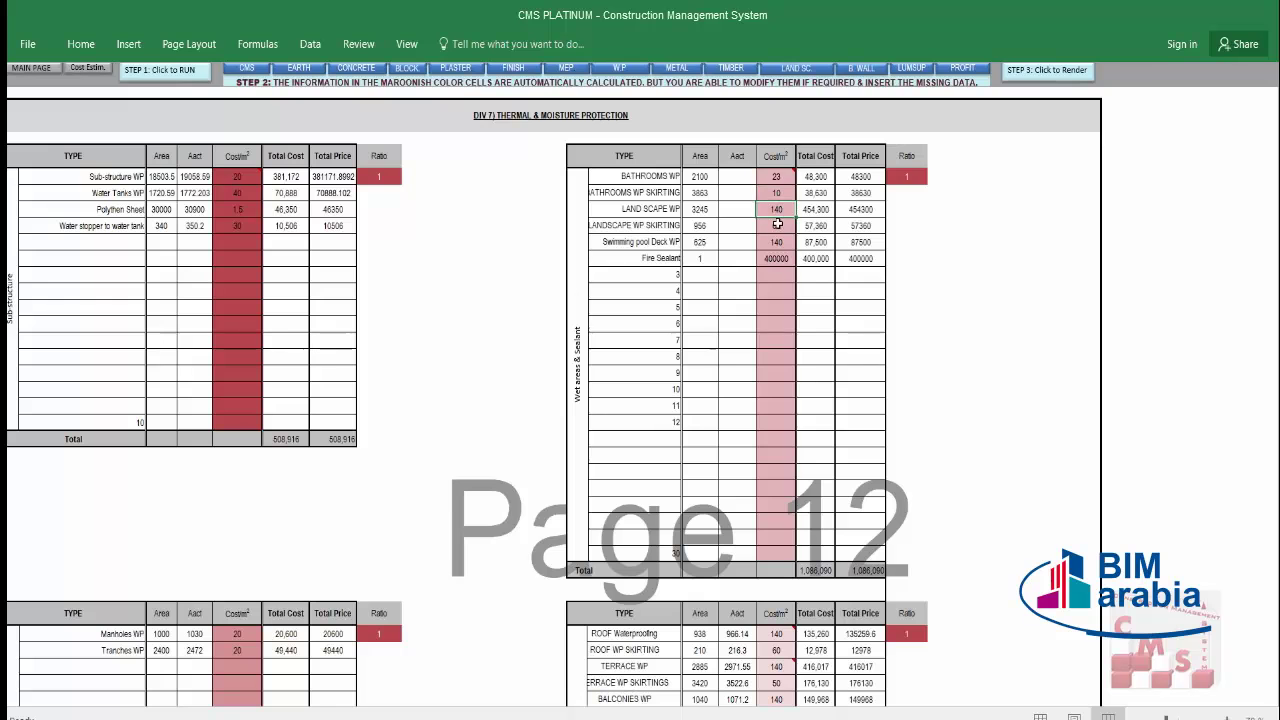
click(775, 228)
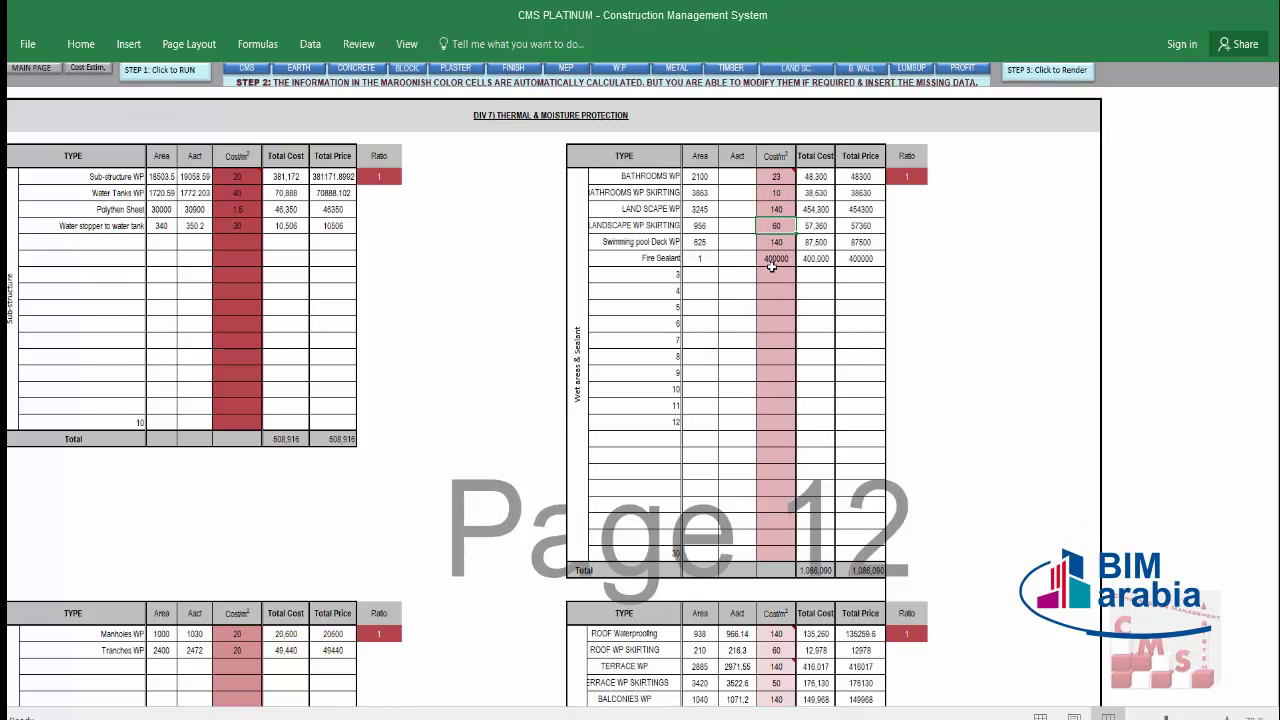
click(693, 259)
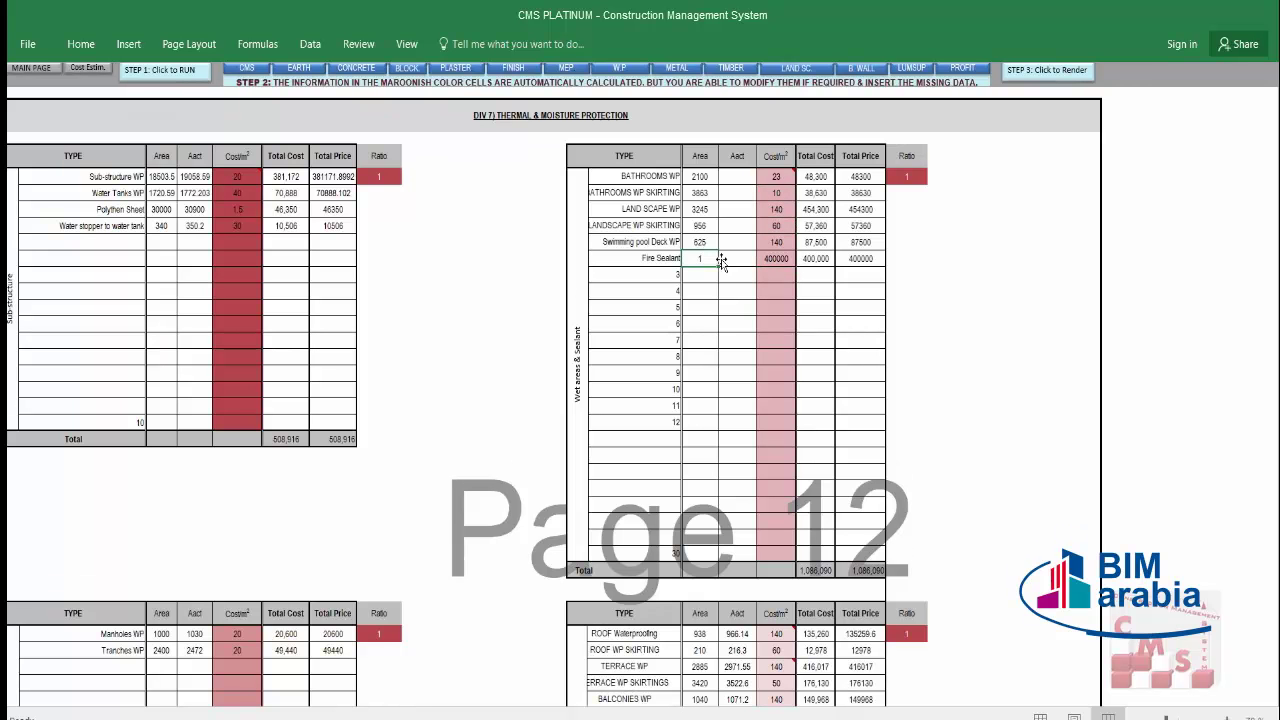
click(777, 259)
scroll(777, 305, down, 3)
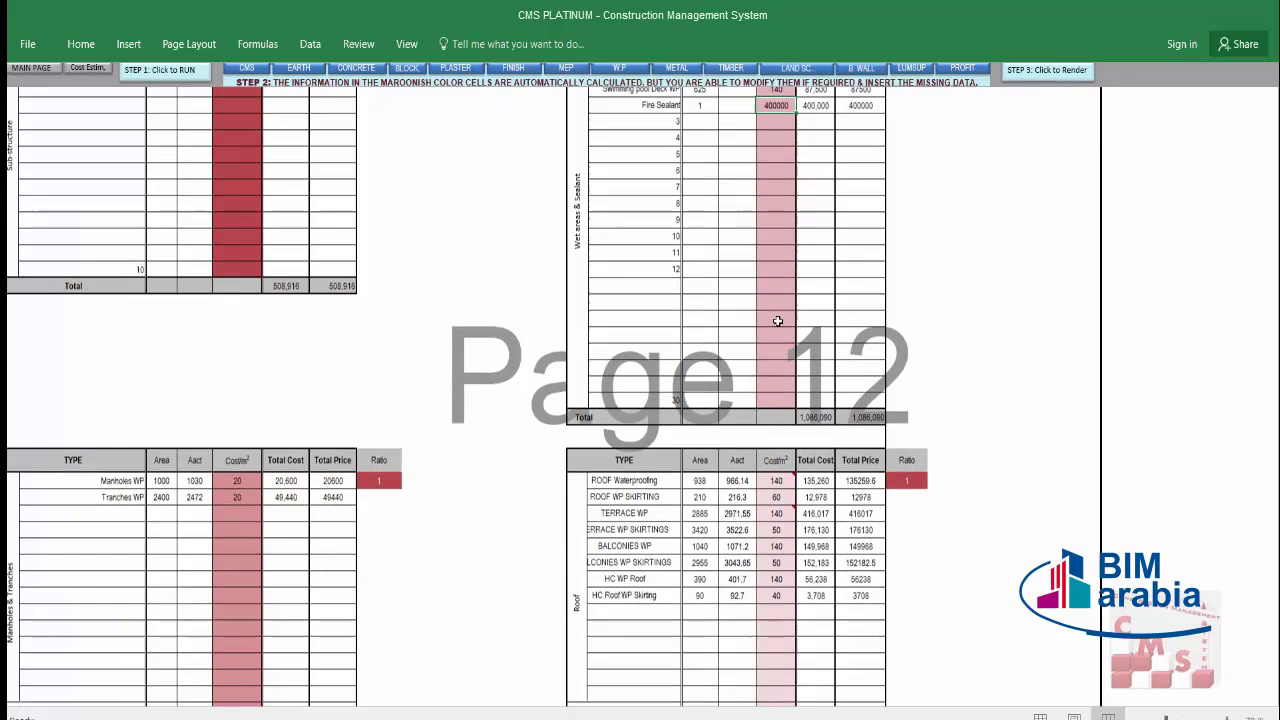
scroll(777, 320, down, 3)
Select the roof waterproofing Cost/m² rates and check the 2,794,239 Total Min. Cost and Final Min. Price.
drag(778, 340, 776, 455)
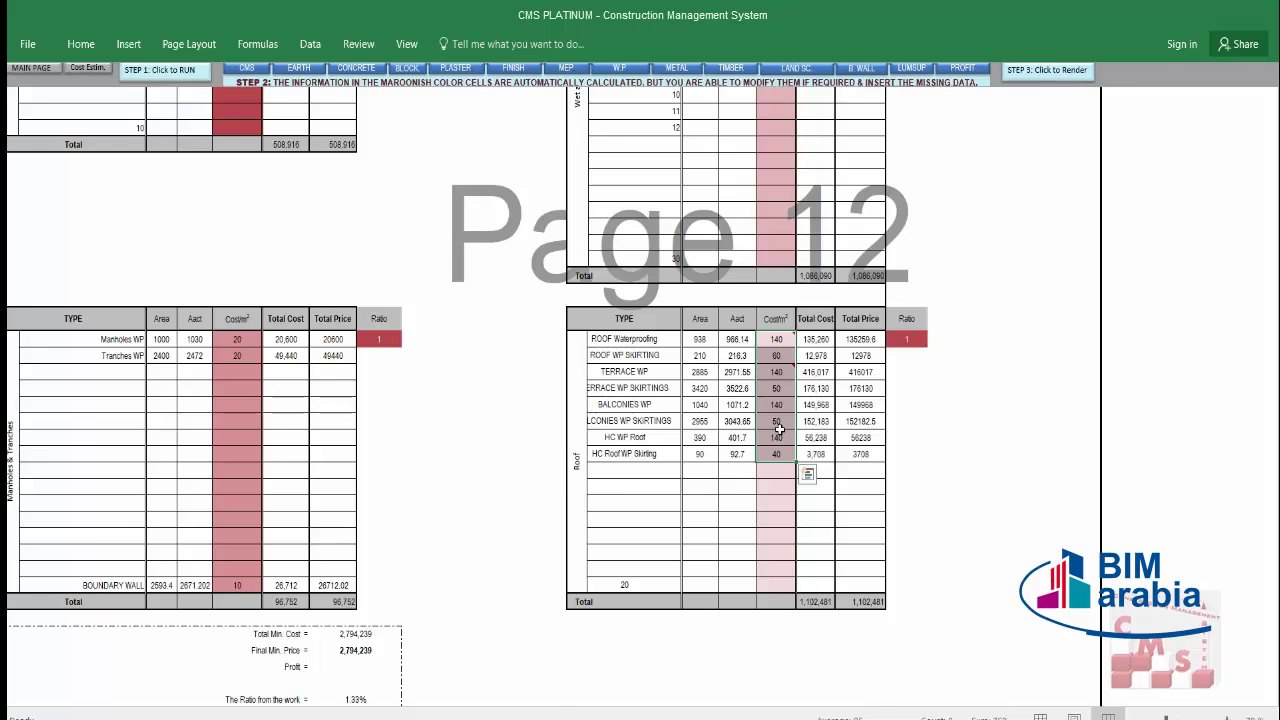
scroll(383, 551, down, 2)
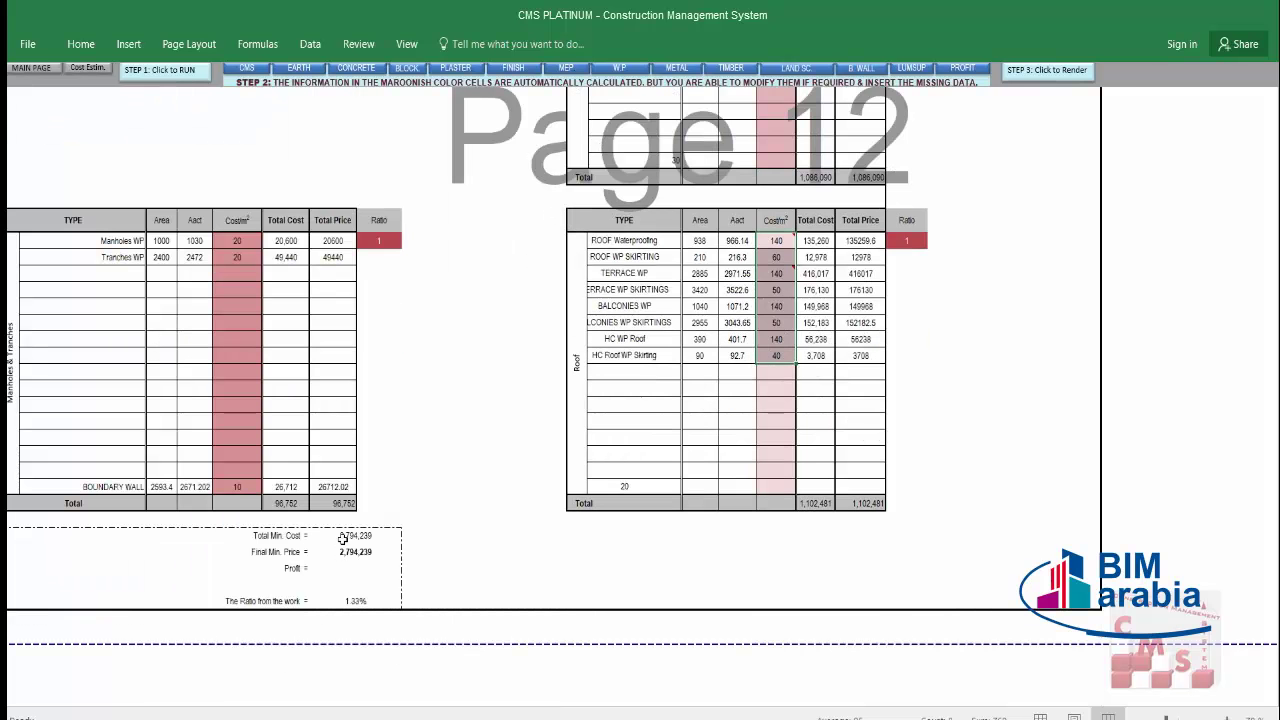
click(343, 537)
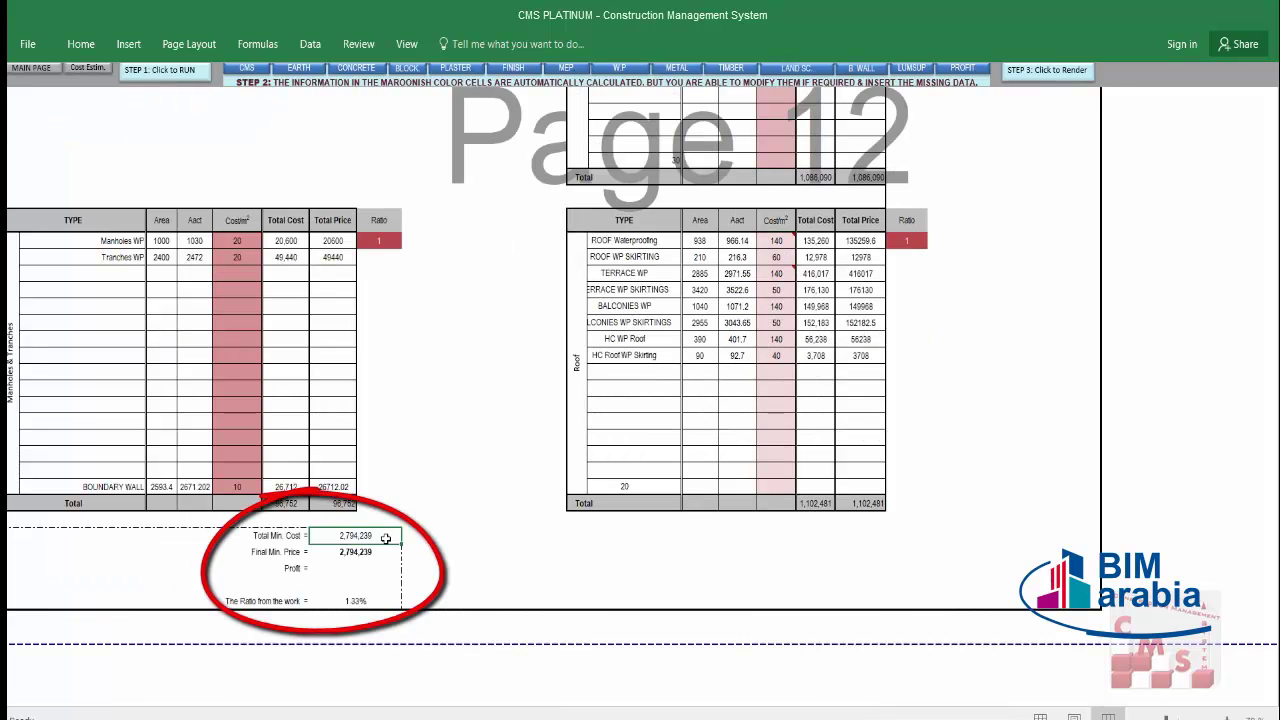
click(327, 557)
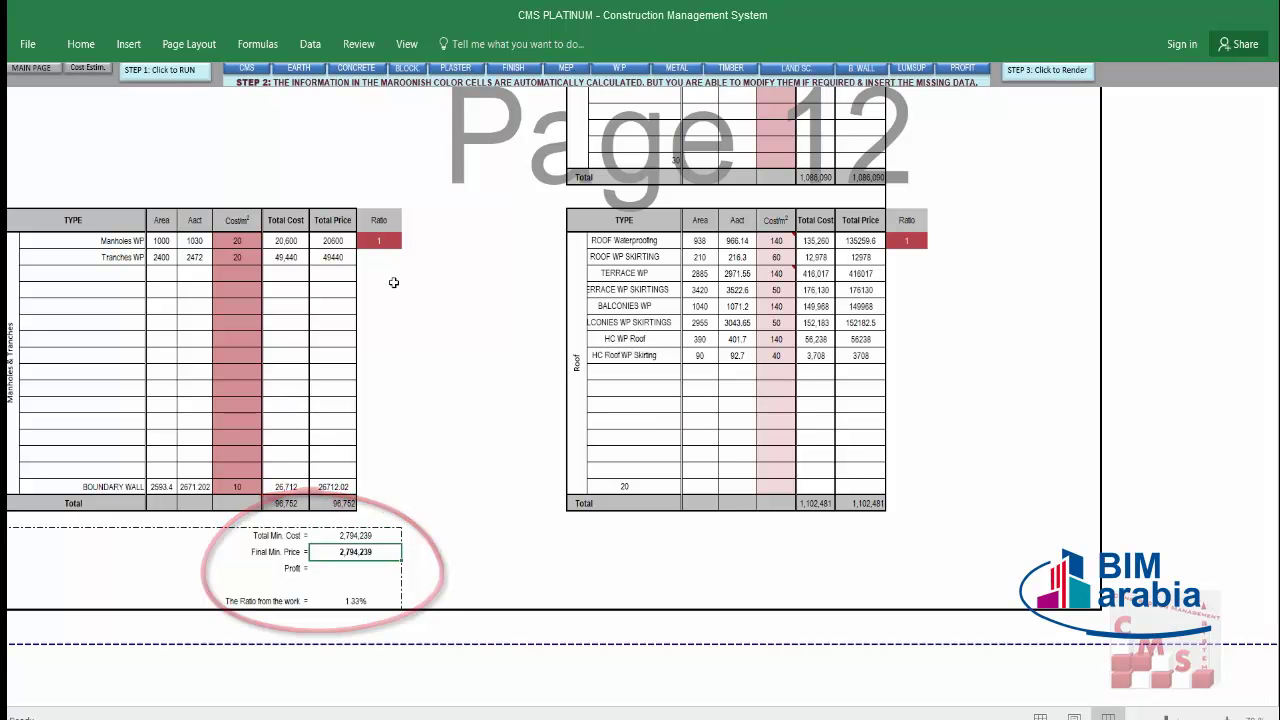
scroll(398, 278, down, 4)
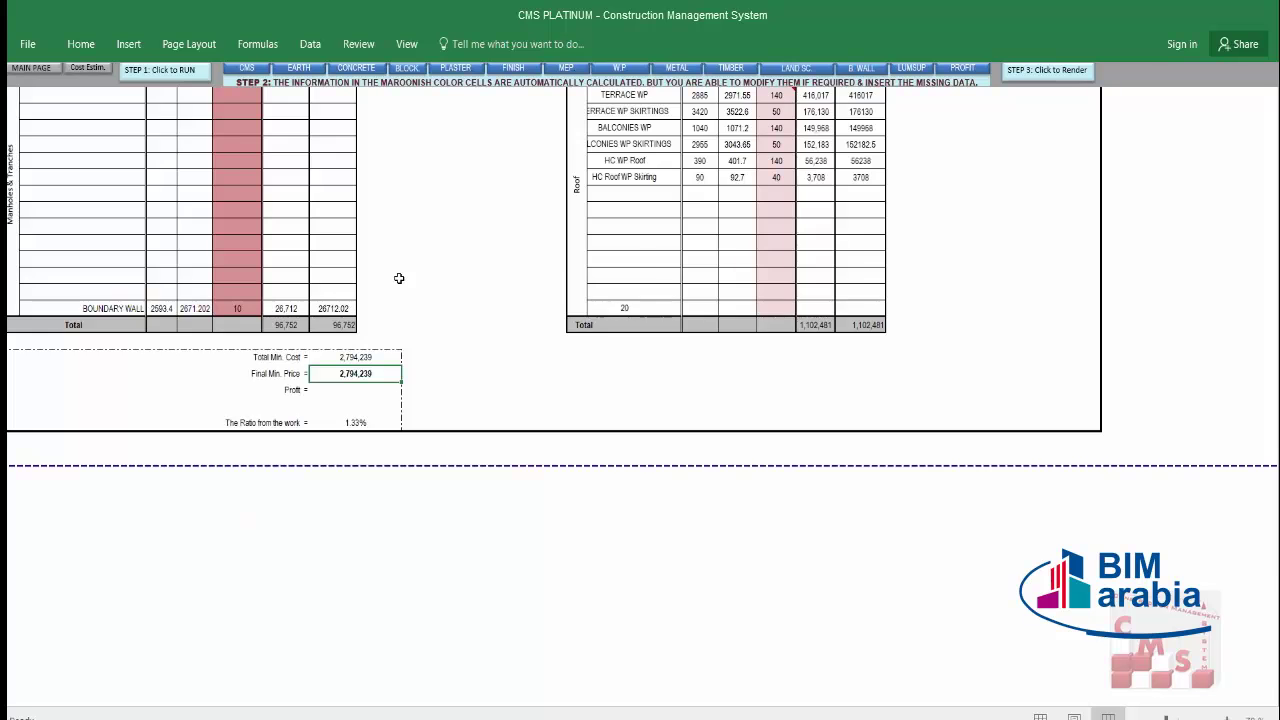
scroll(517, 231, up, 3)
Jump to Aluminium Works, select the NOS quantities GD01 to W3, then return to the main page.
click(678, 69)
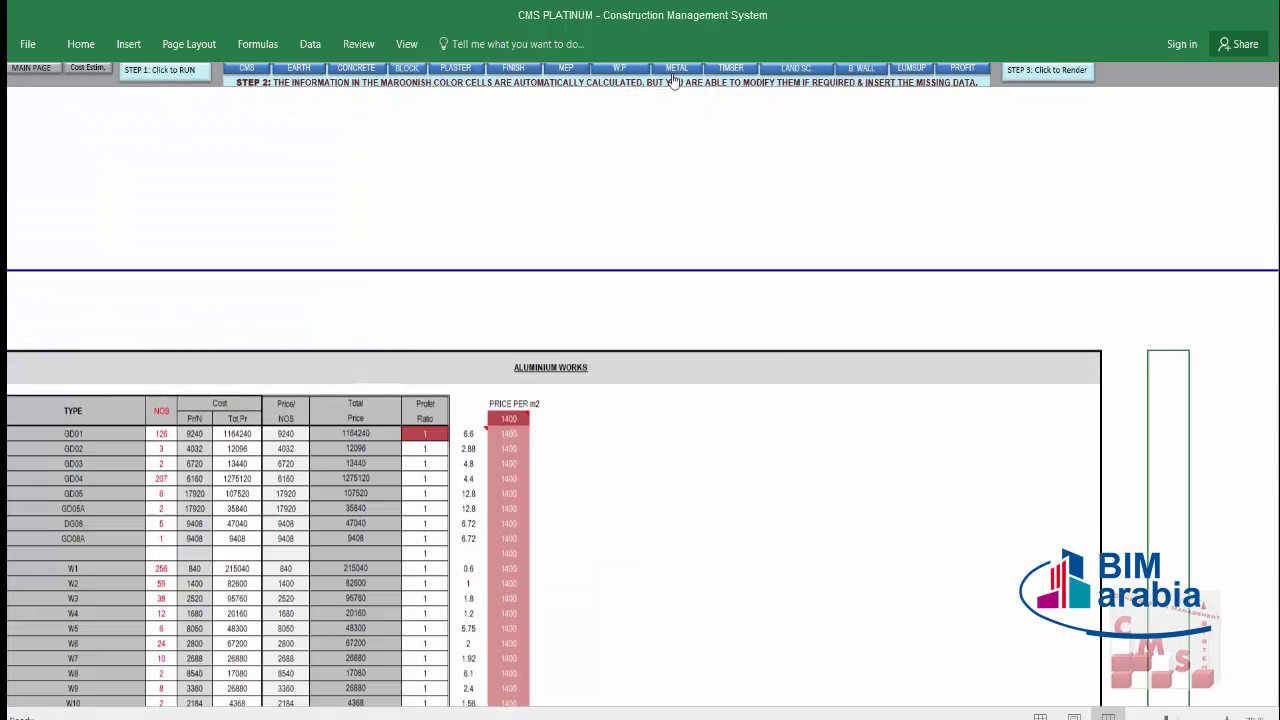
scroll(430, 276, down, 2)
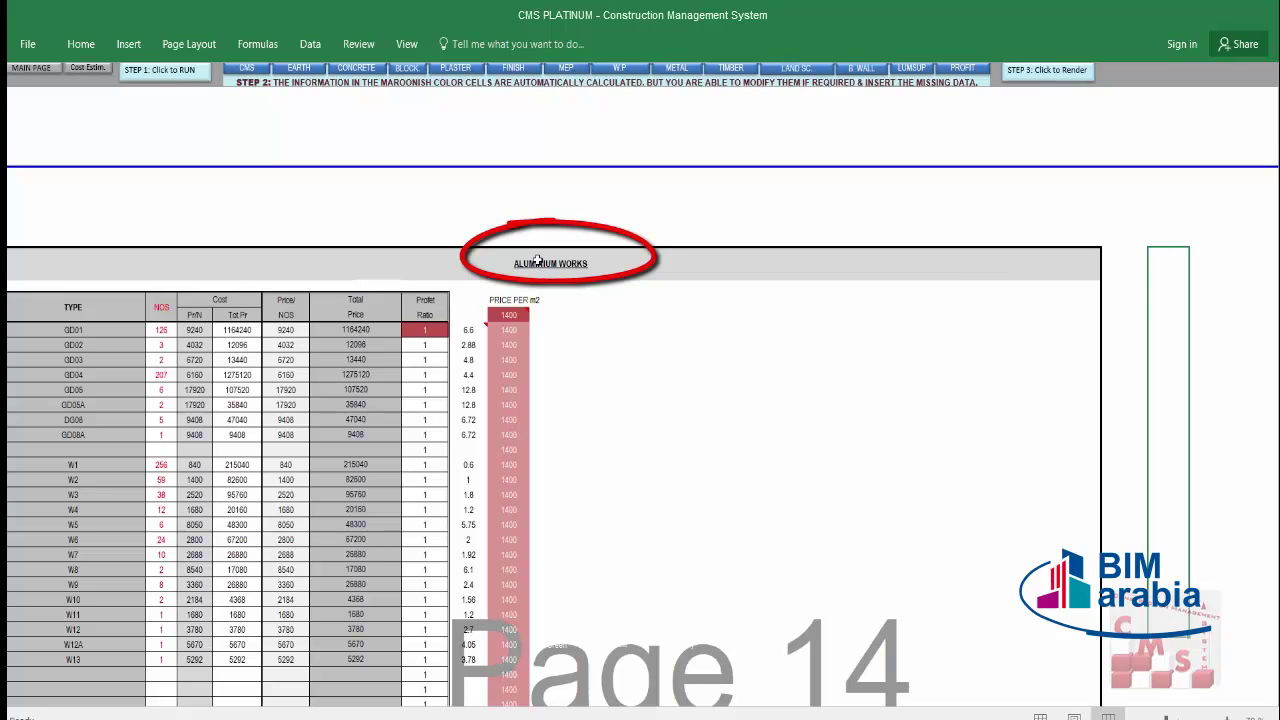
scroll(454, 270, down, 2)
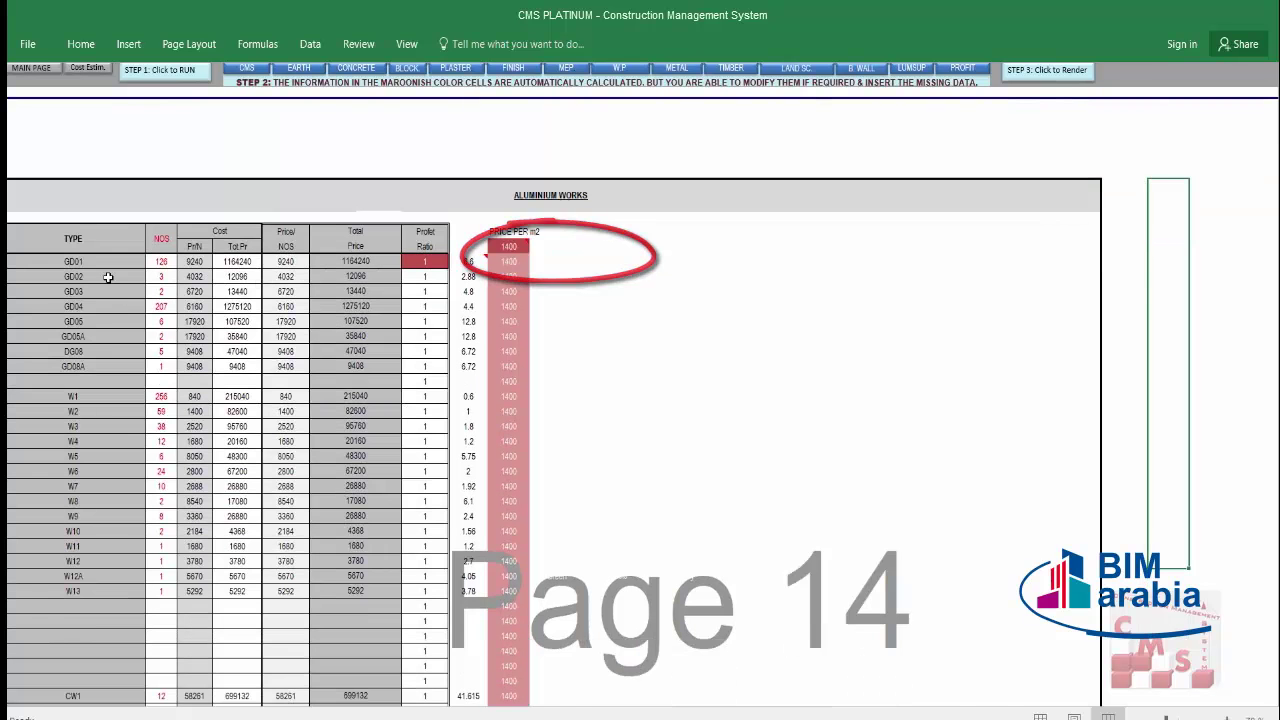
drag(100, 262, 80, 552)
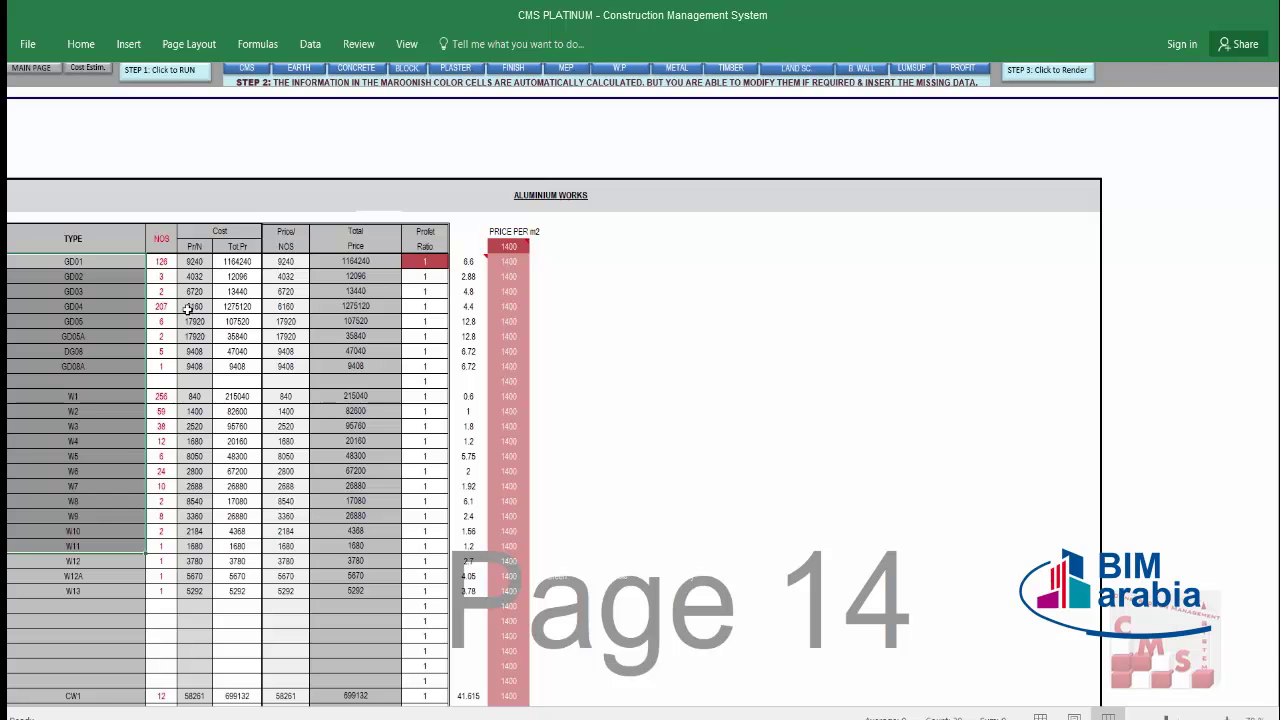
drag(162, 262, 163, 426)
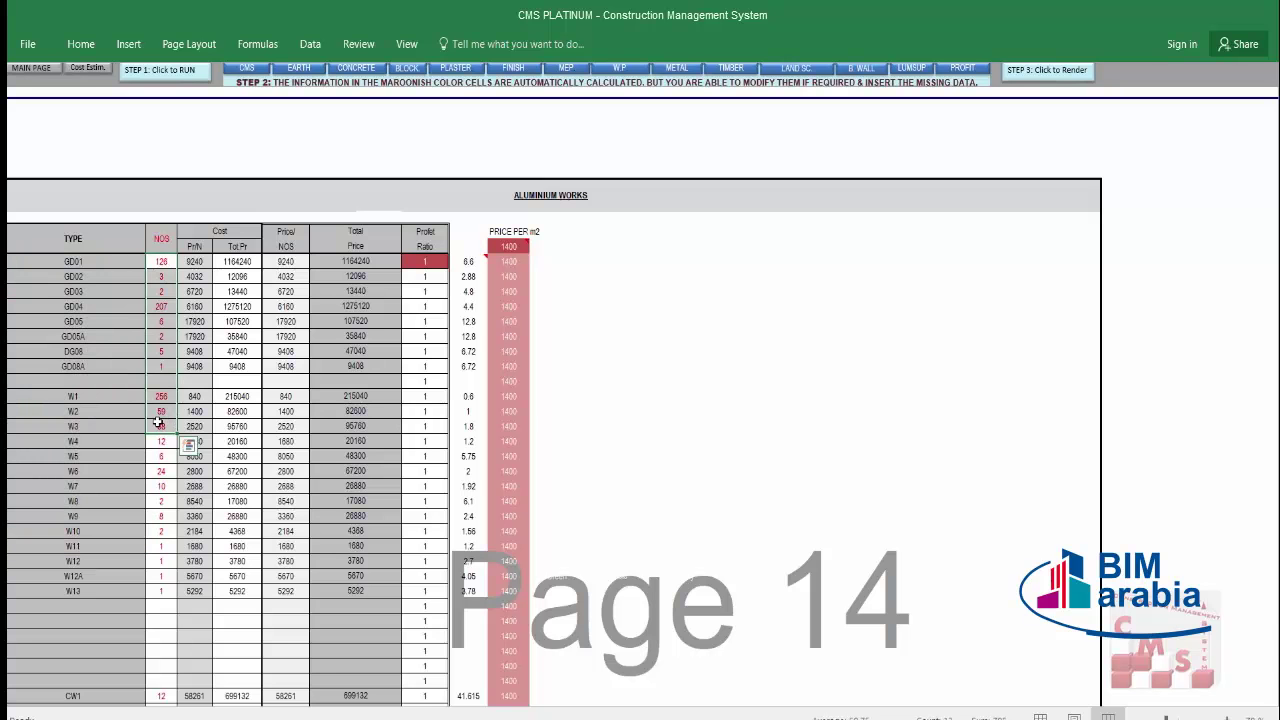
click(48, 70)
Open the Masonry Works openings schedule, check the ALUMINIUM WORKS note, then go to Step 2 Cost Estimation.
click(937, 206)
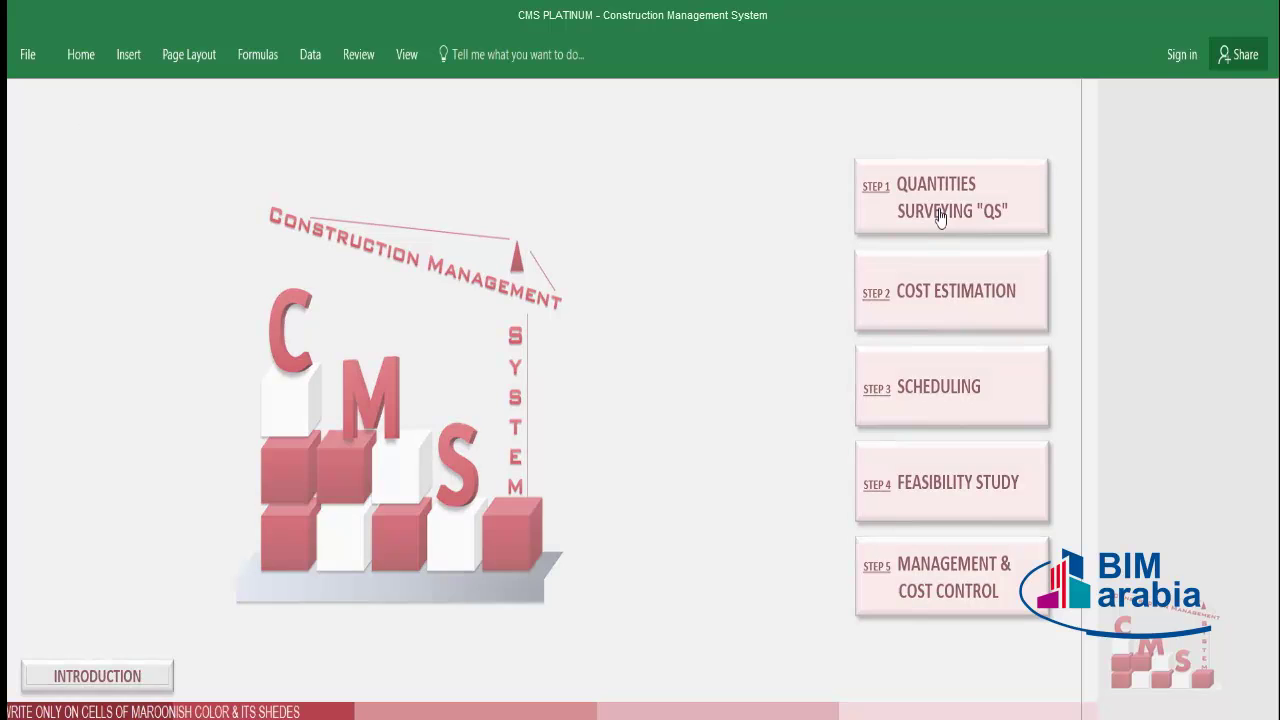
click(257, 330)
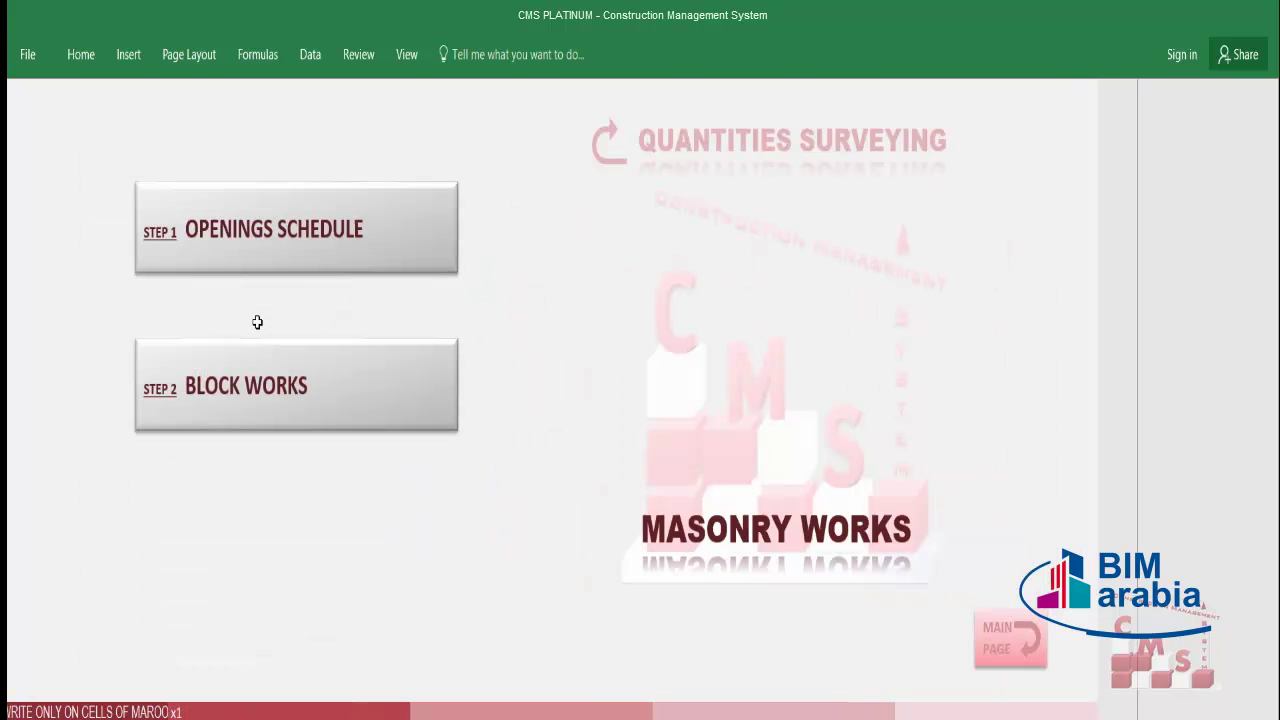
click(298, 265)
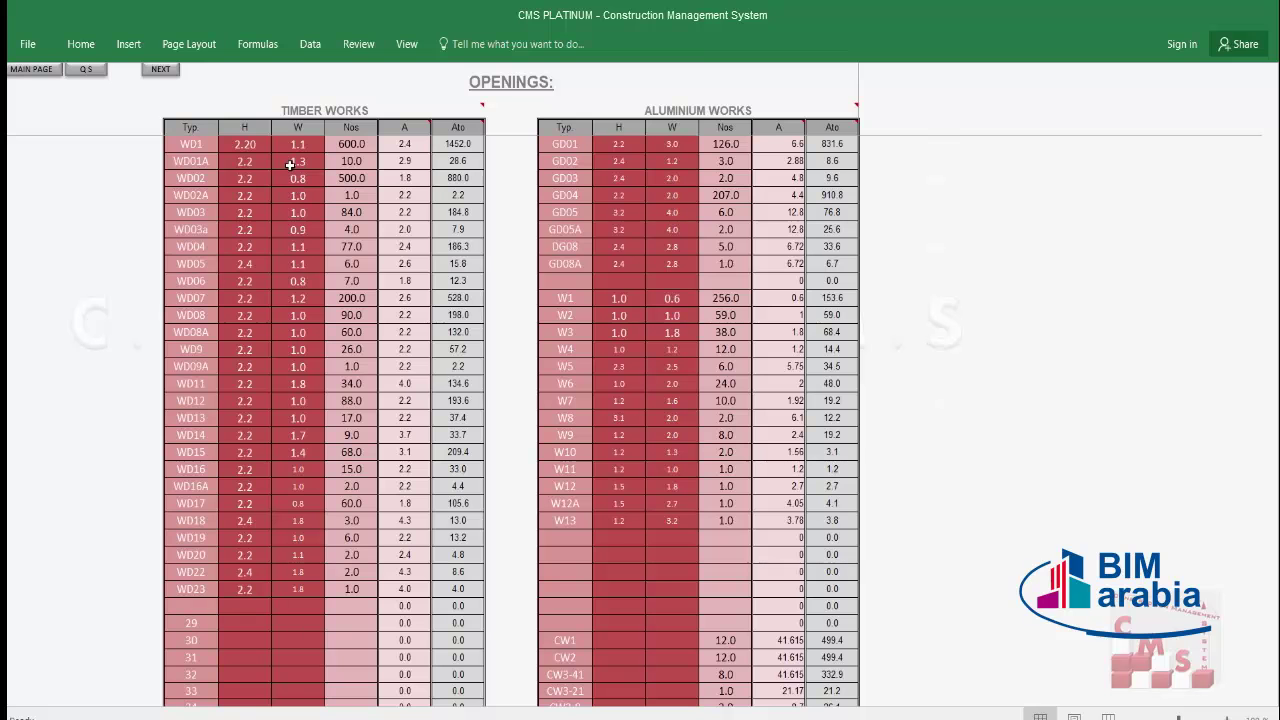
click(683, 111)
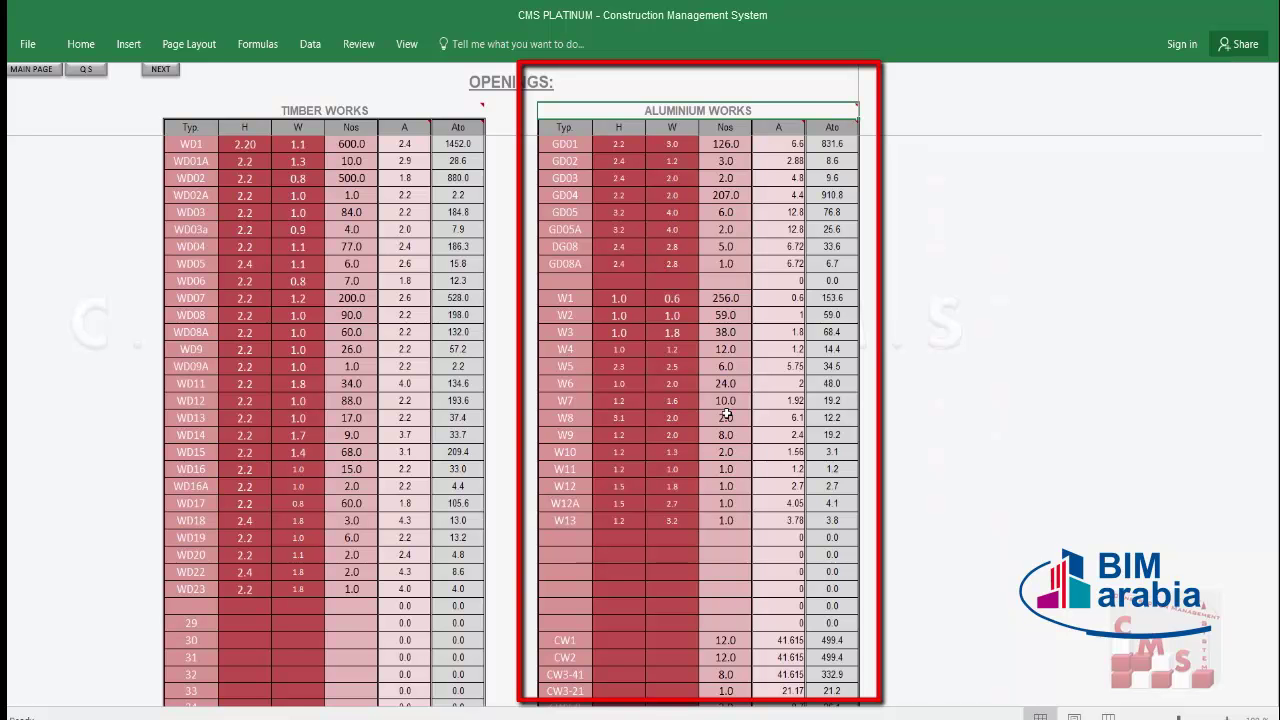
click(46, 72)
click(921, 318)
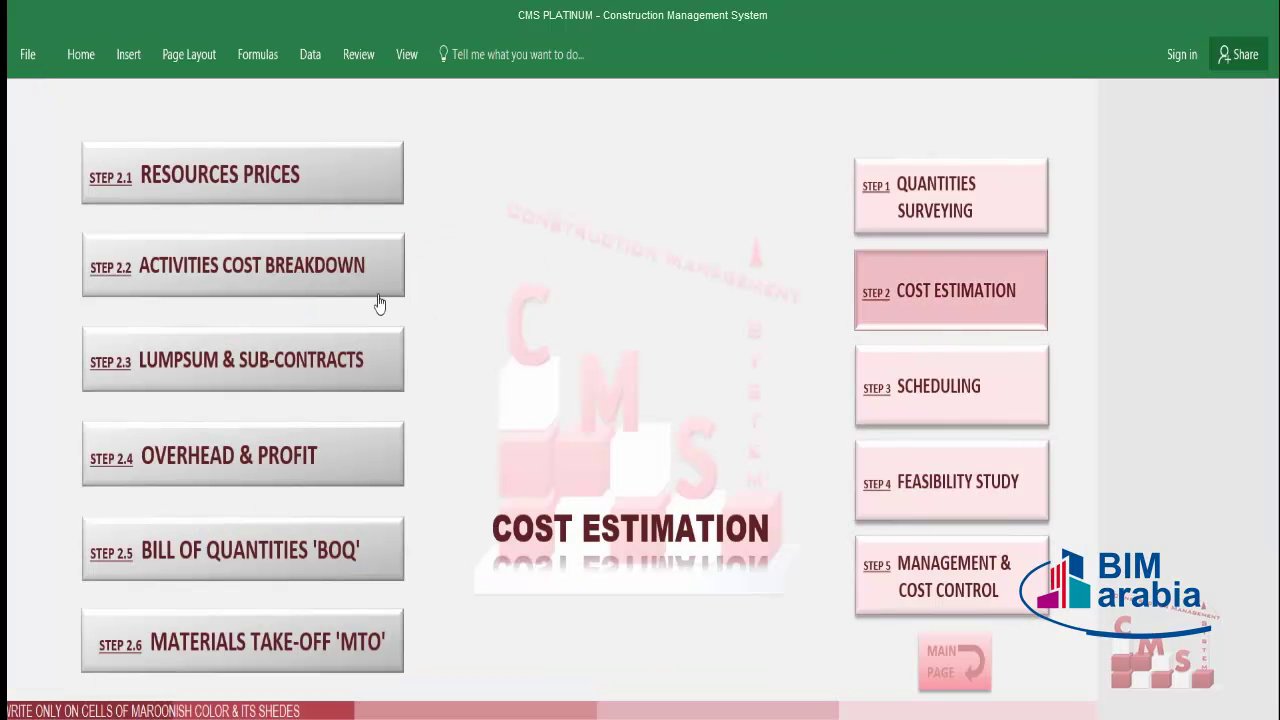
Open Activities Cost Breakdown and jump to the Aluminium Works table at 1400 per m².
click(289, 287)
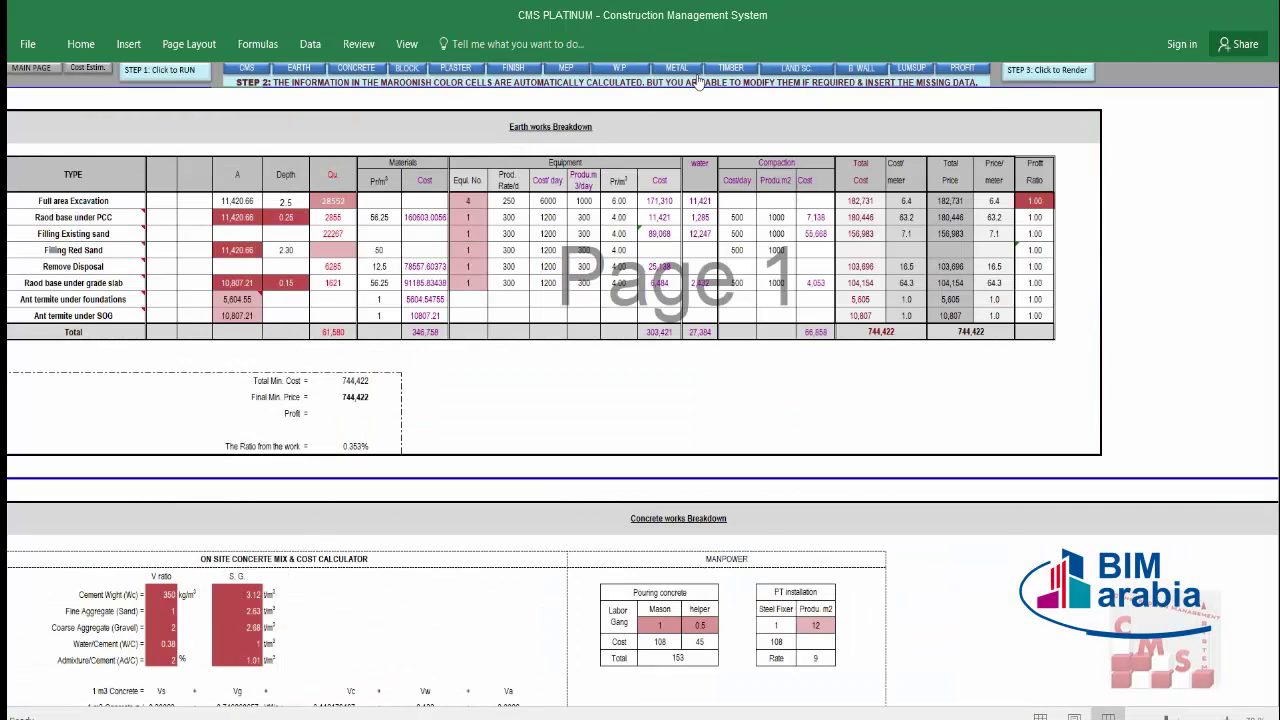
click(677, 70)
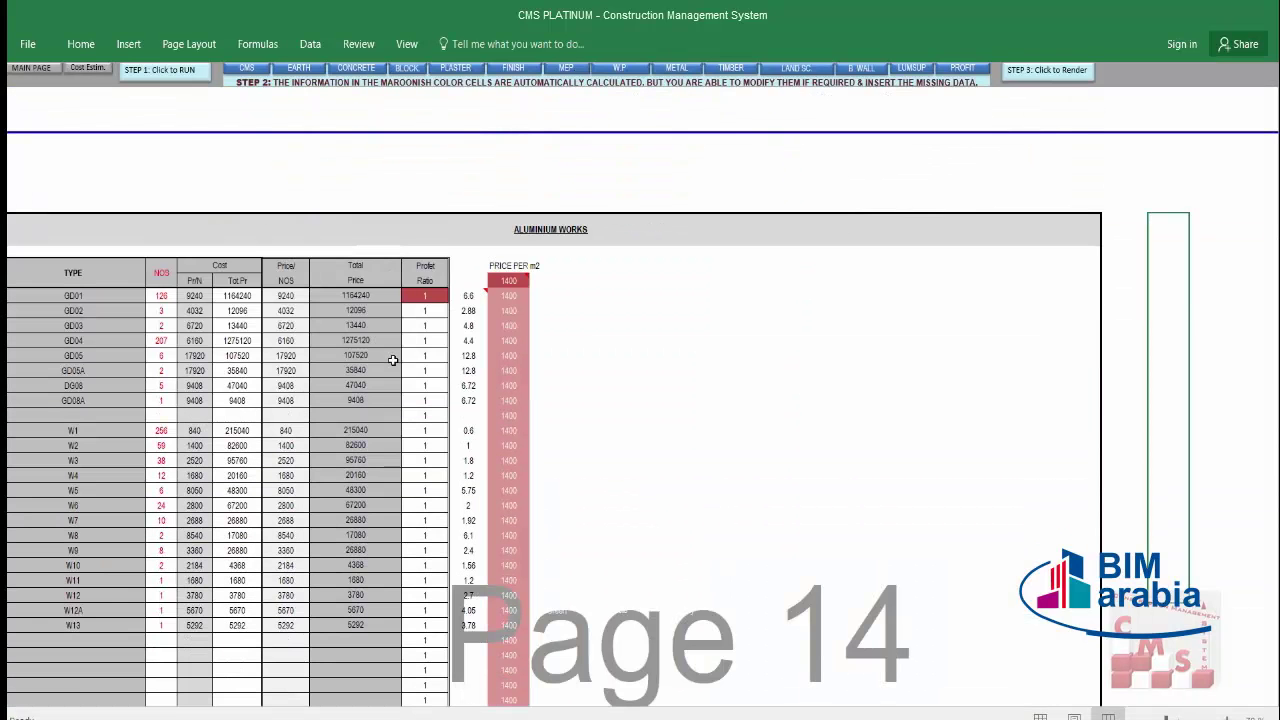
scroll(394, 359, down, 1)
mouse_move(504, 248)
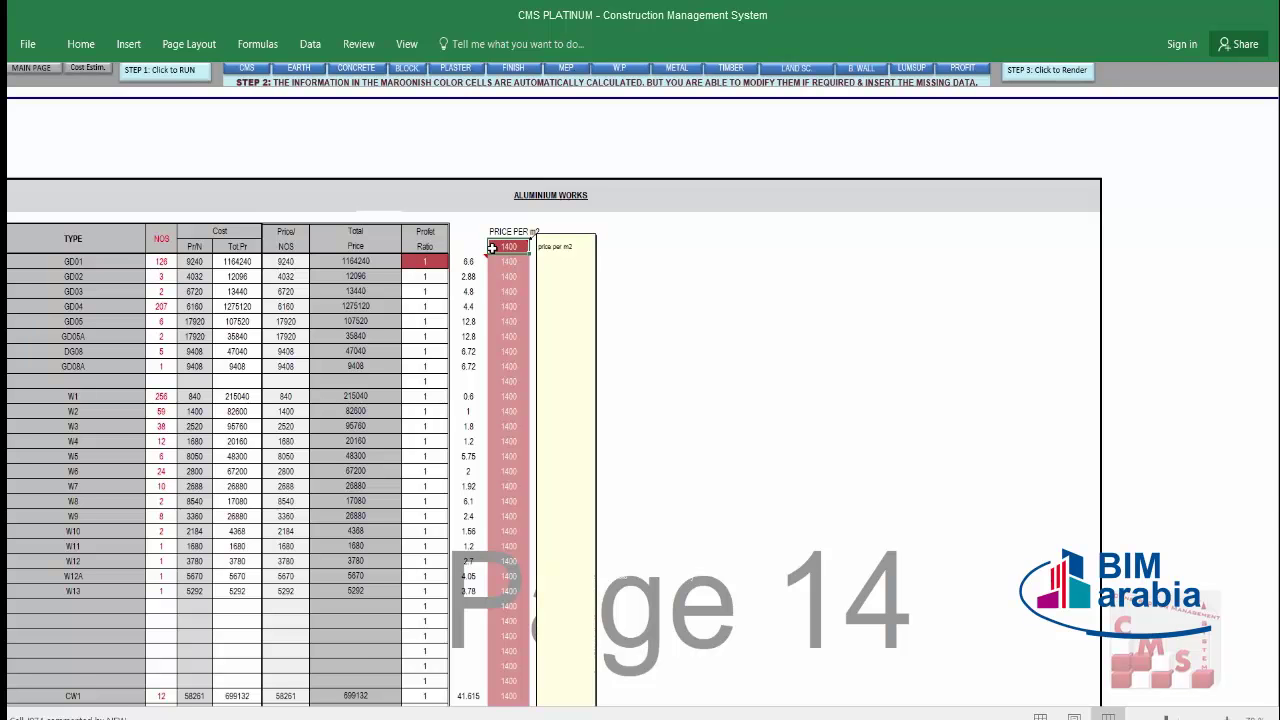
mouse_move(477, 264)
Scroll to the totals and check the 10,455,662 minimum cost and 4.96% work ratio.
scroll(509, 320, down, 3)
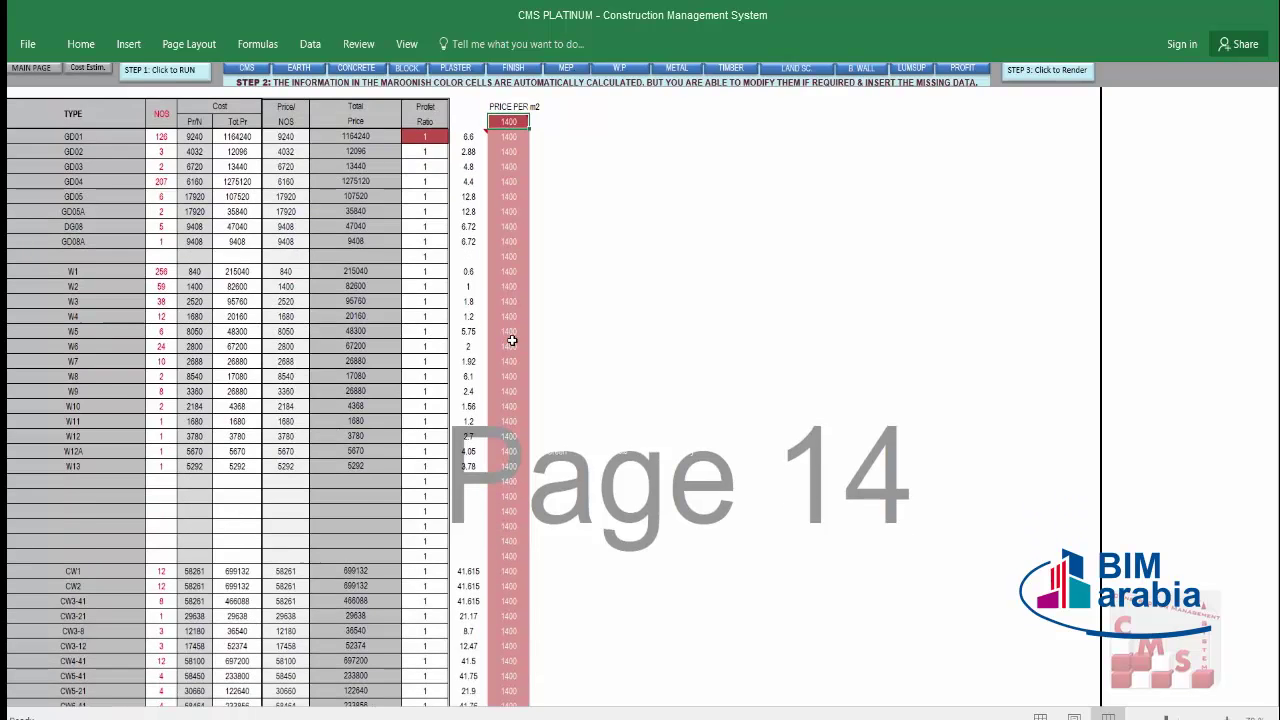
scroll(511, 341, down, 6)
scroll(511, 341, down, 20)
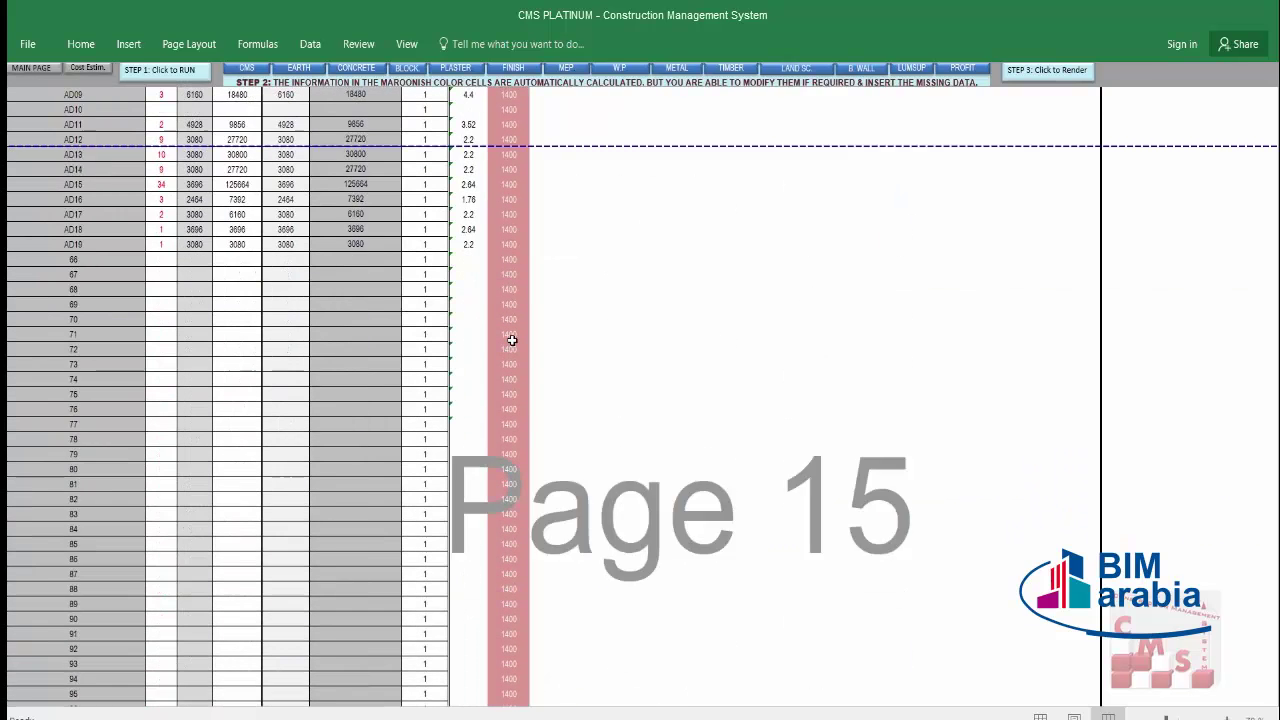
click(232, 424)
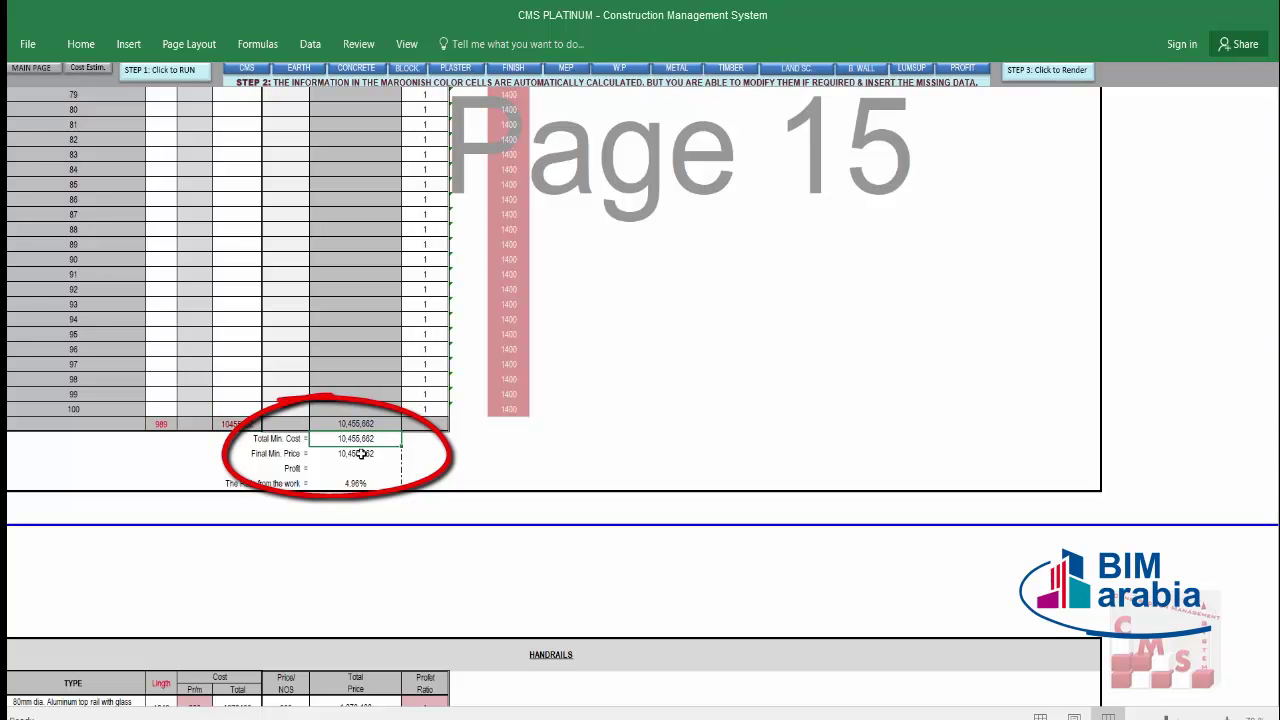
click(369, 484)
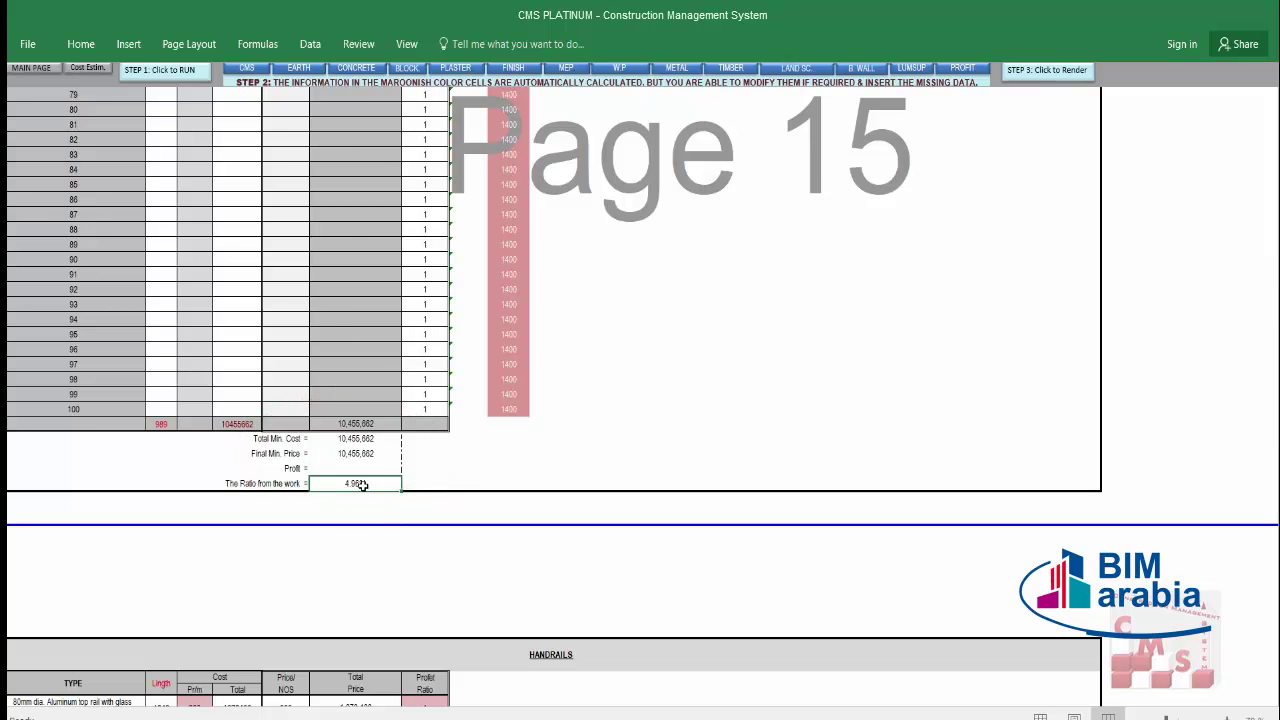
scroll(395, 492, down, 8)
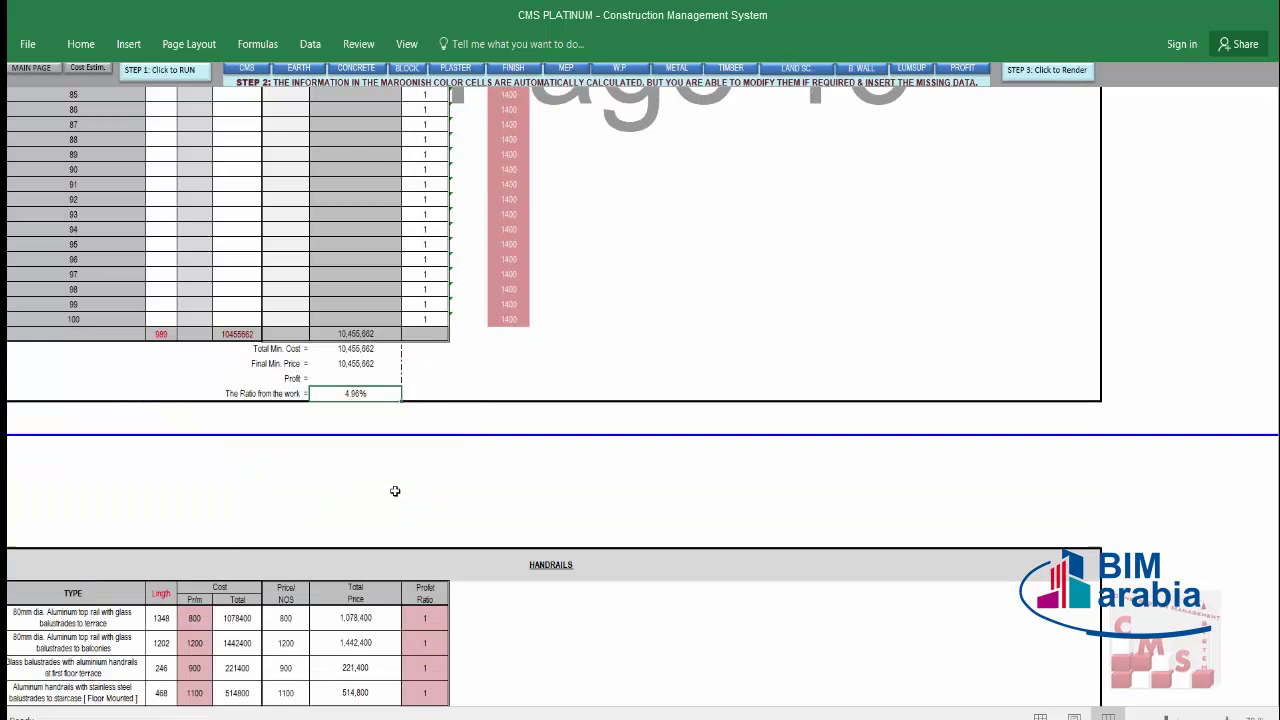
scroll(370, 430, down, 1)
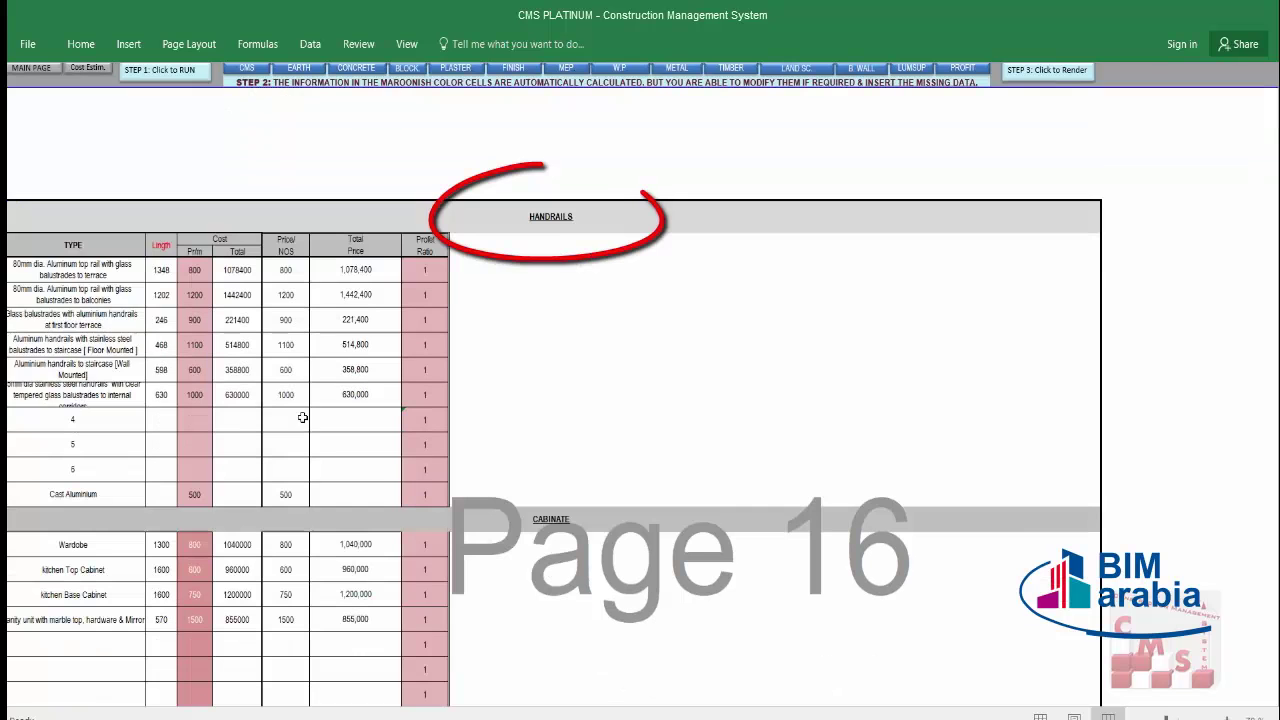
drag(102, 273, 100, 396)
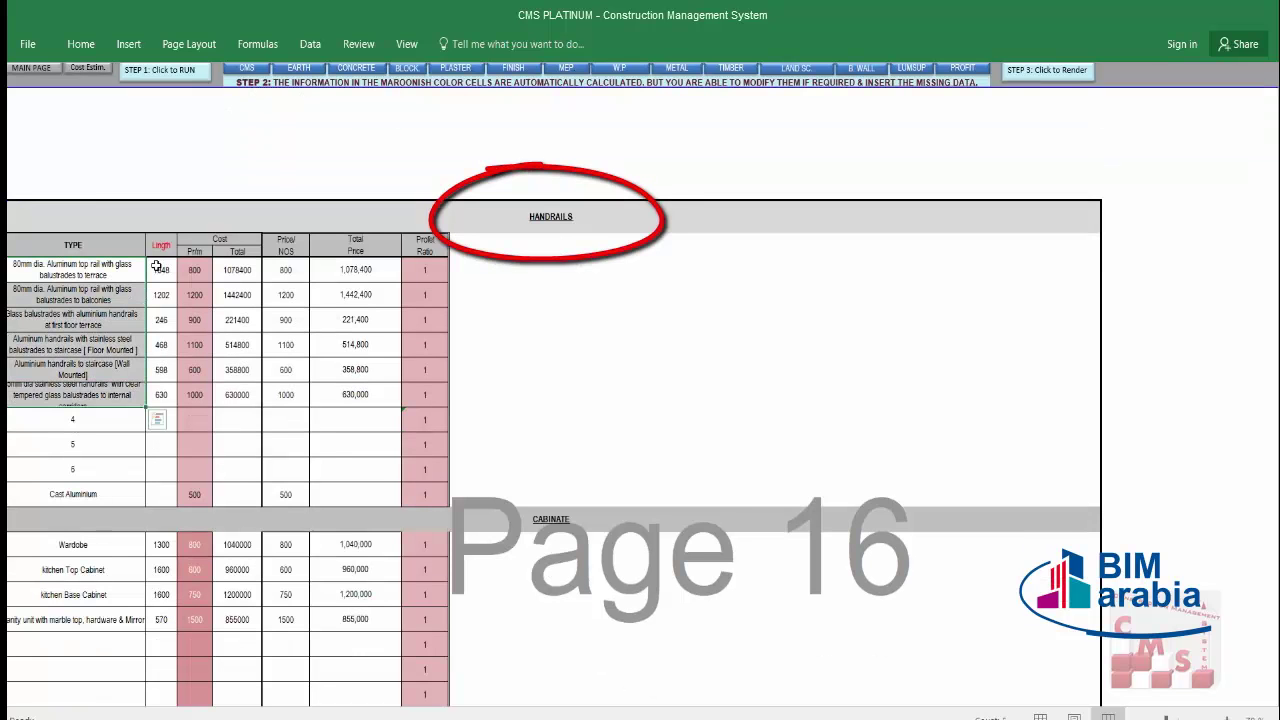
drag(157, 271, 157, 394)
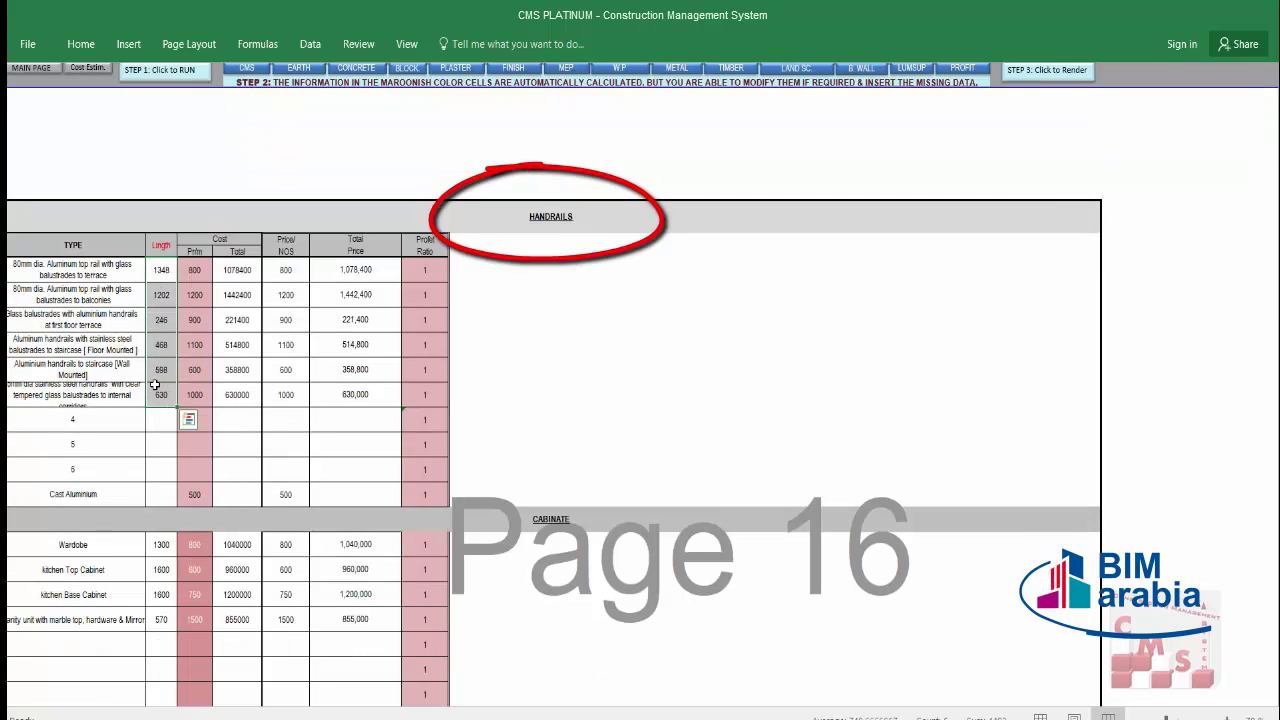
drag(193, 270, 194, 391)
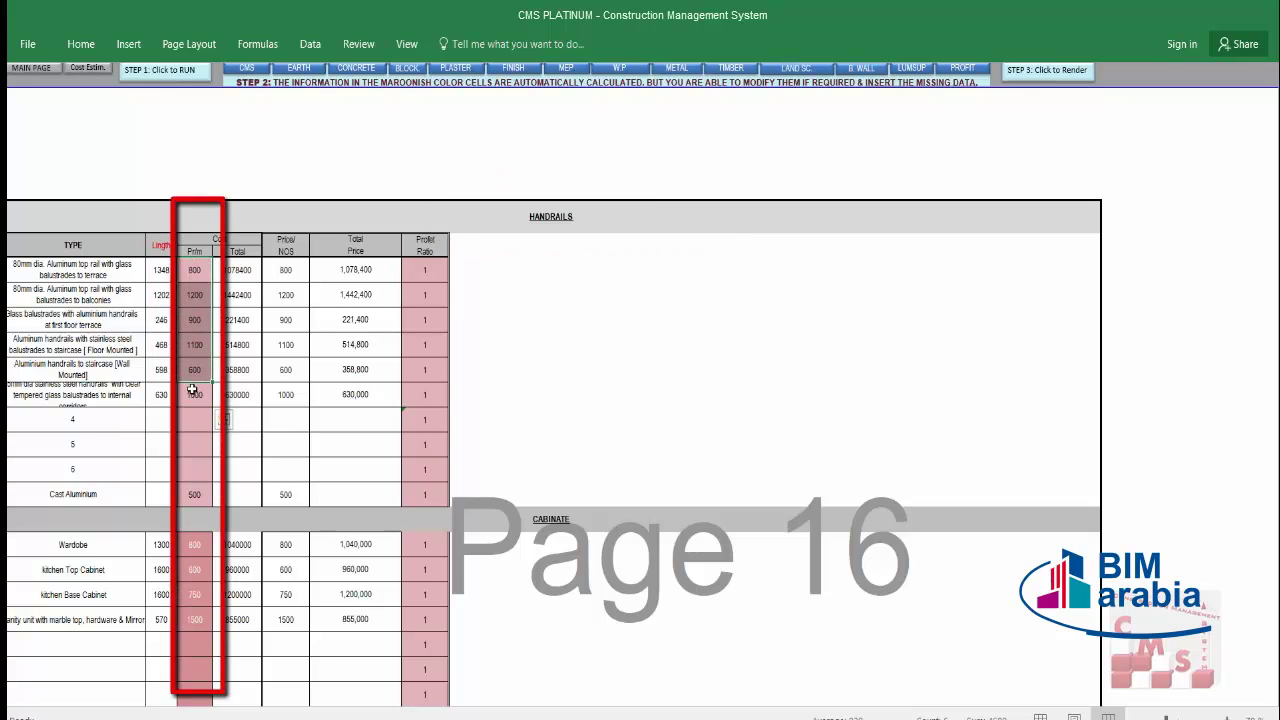
click(193, 492)
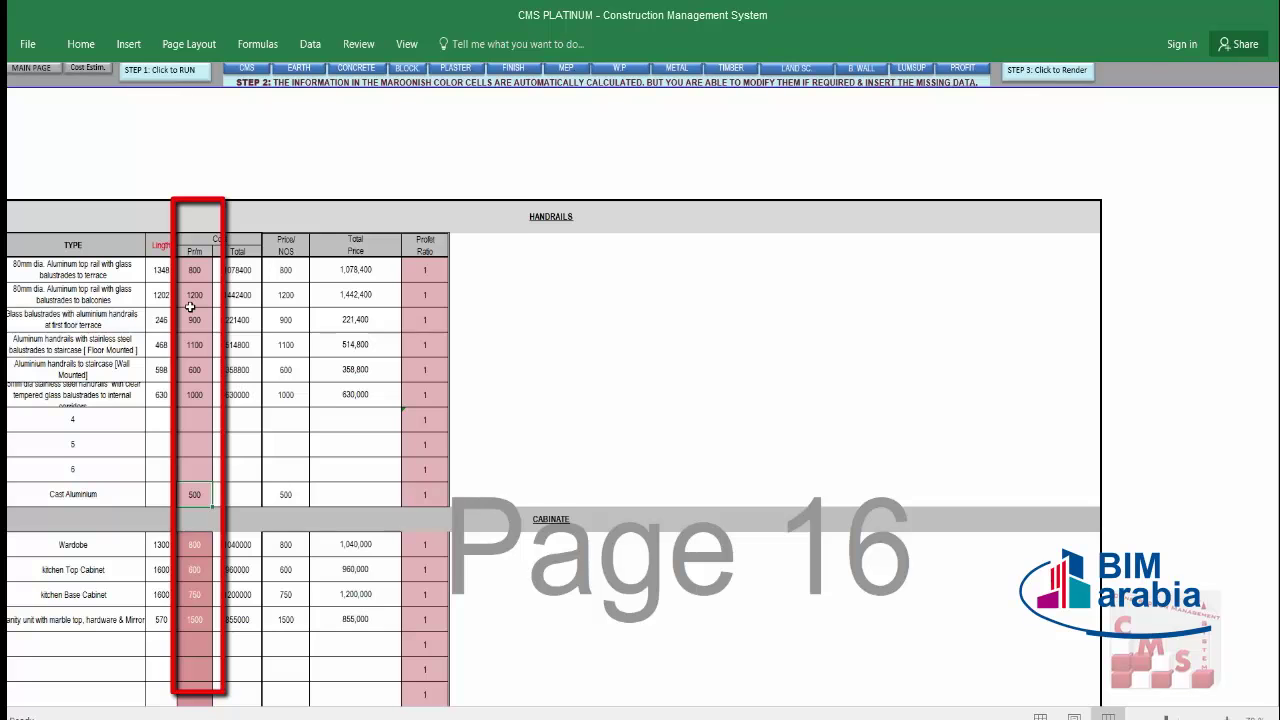
scroll(190, 308, down, 1)
scroll(190, 308, down, 2)
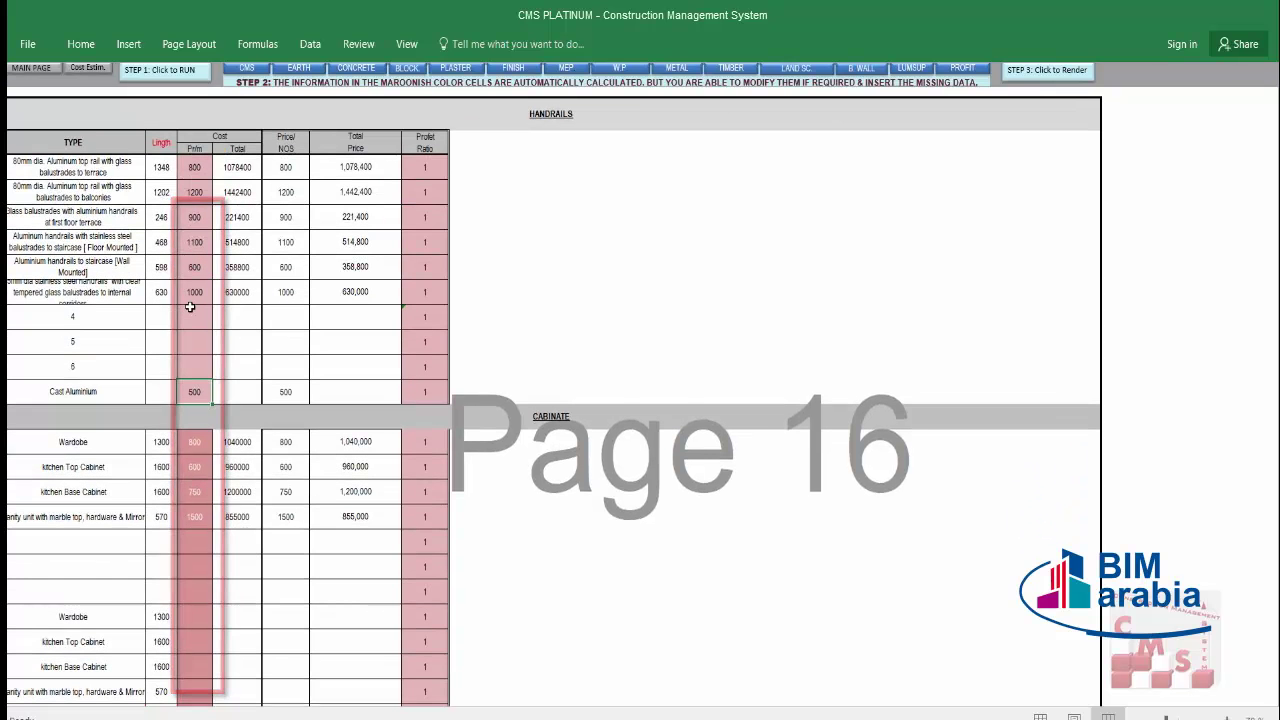
scroll(190, 308, down, 4)
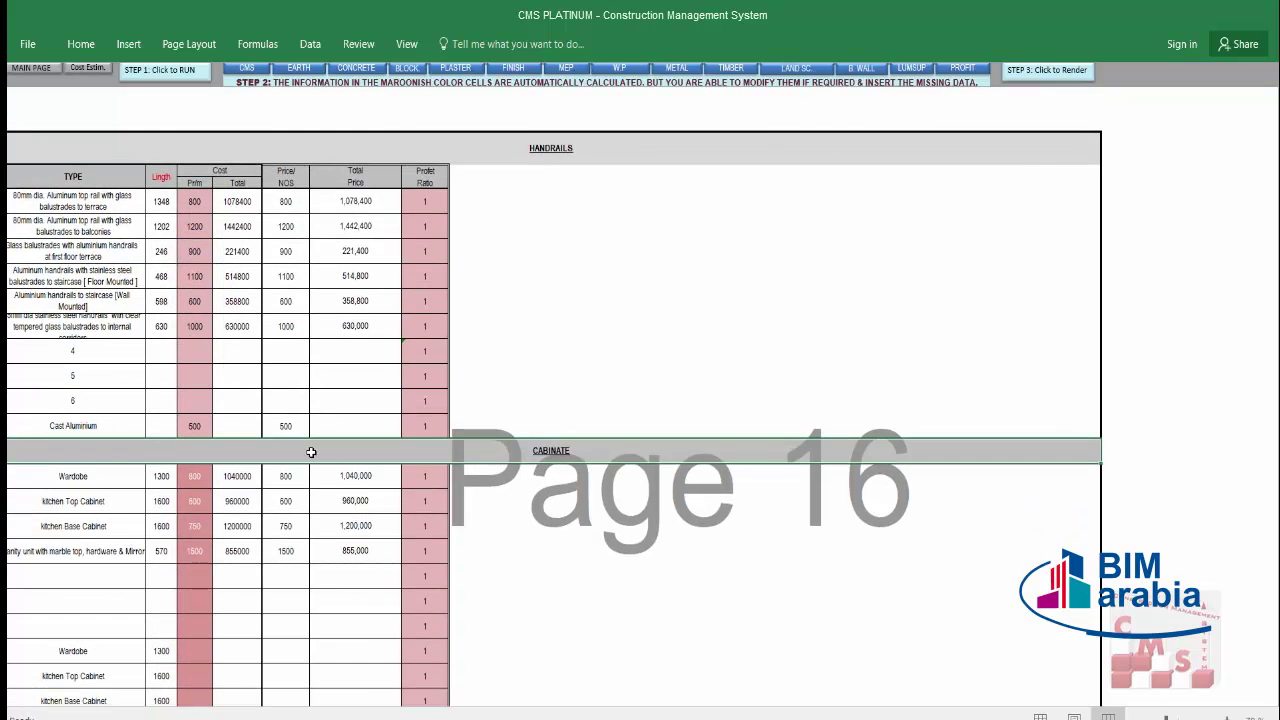
drag(120, 330, 135, 405)
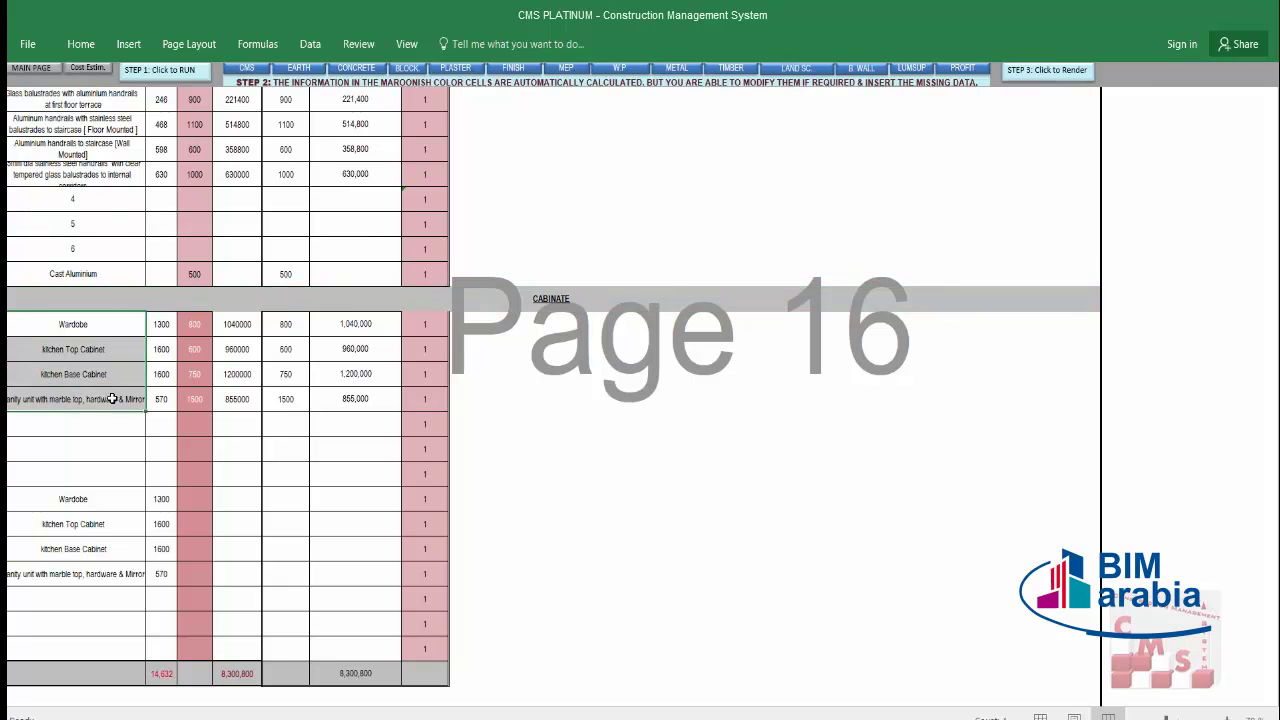
drag(158, 326, 155, 402)
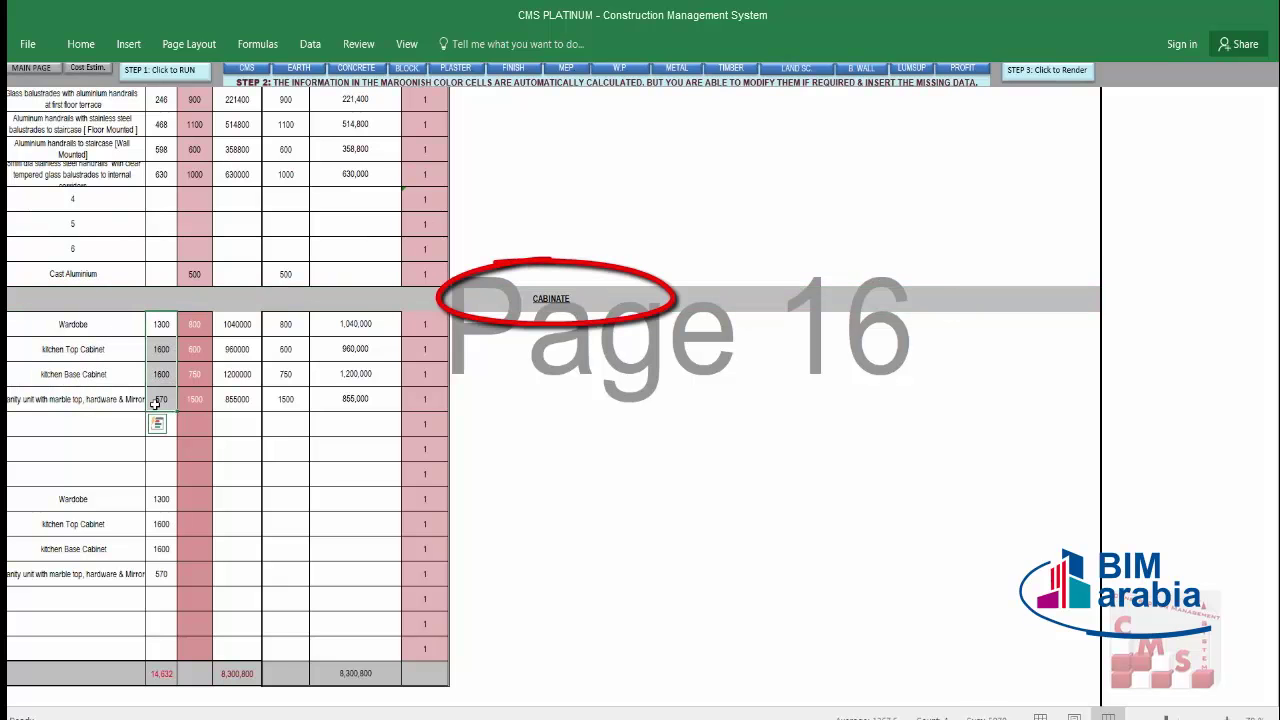
key(shift+Right)
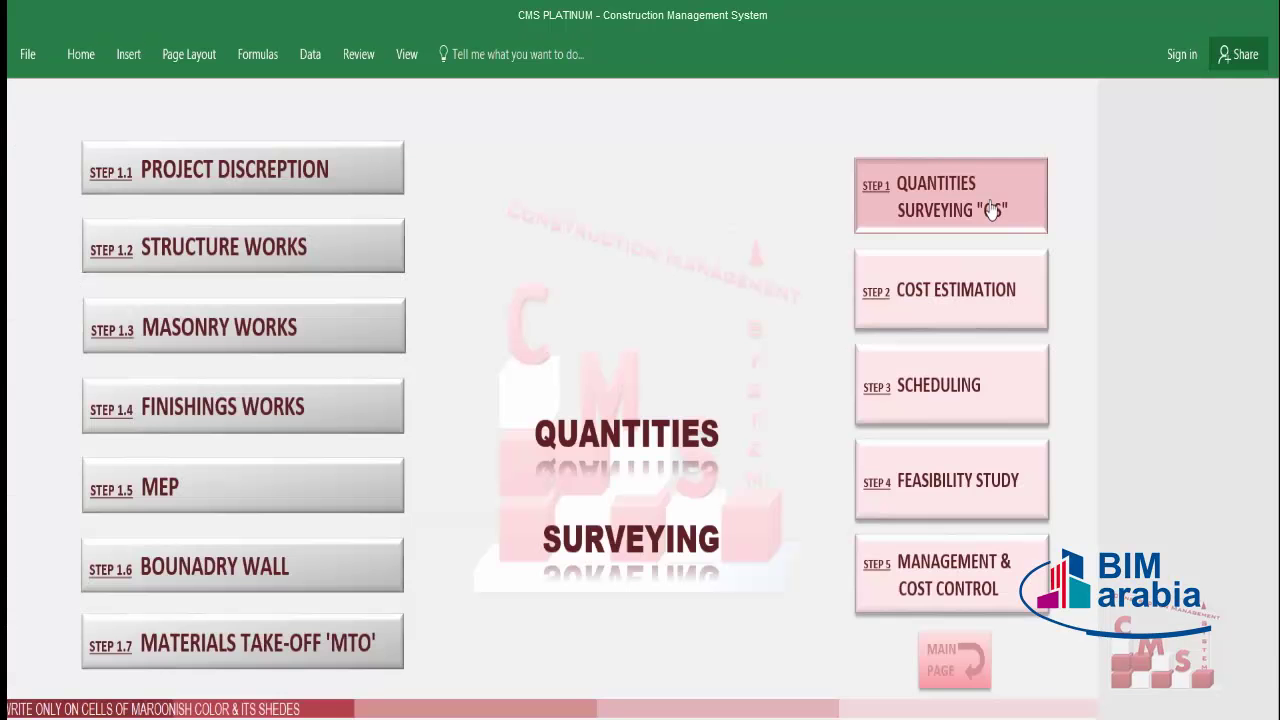
Open the Cabinet Works quantities and select the four cabinet types and their quantities 1300 to 570.
click(360, 414)
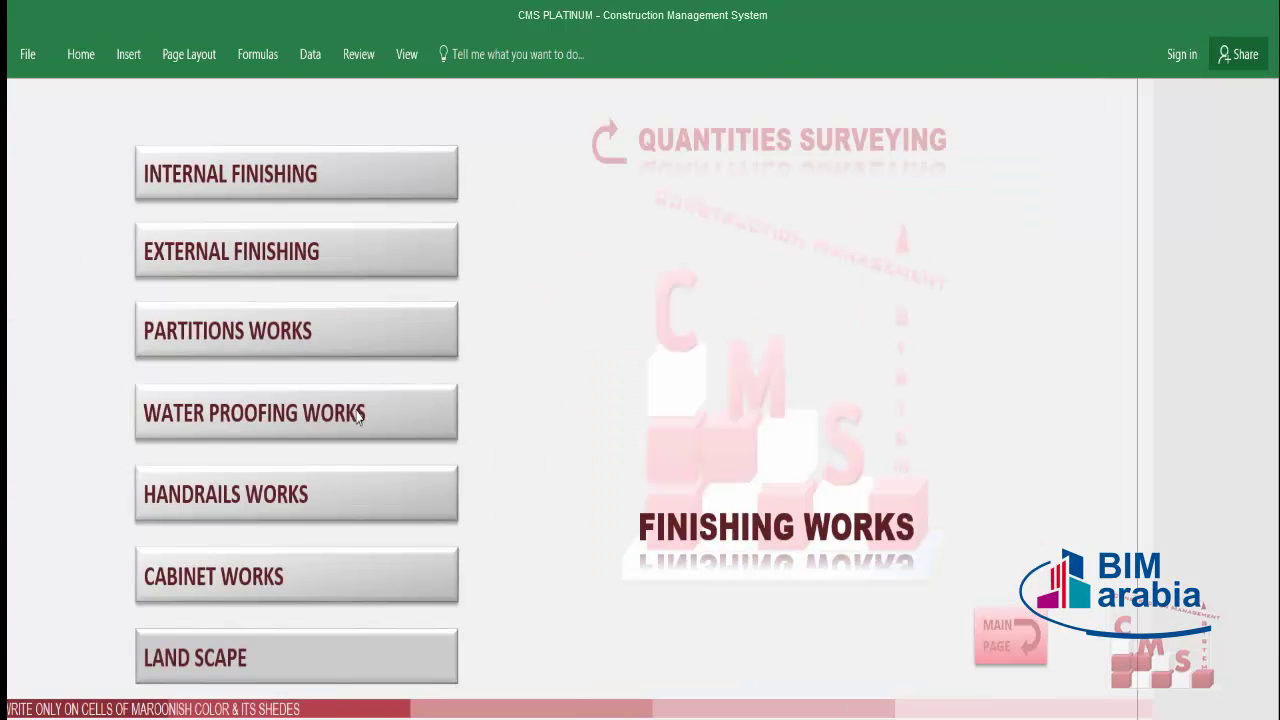
click(309, 586)
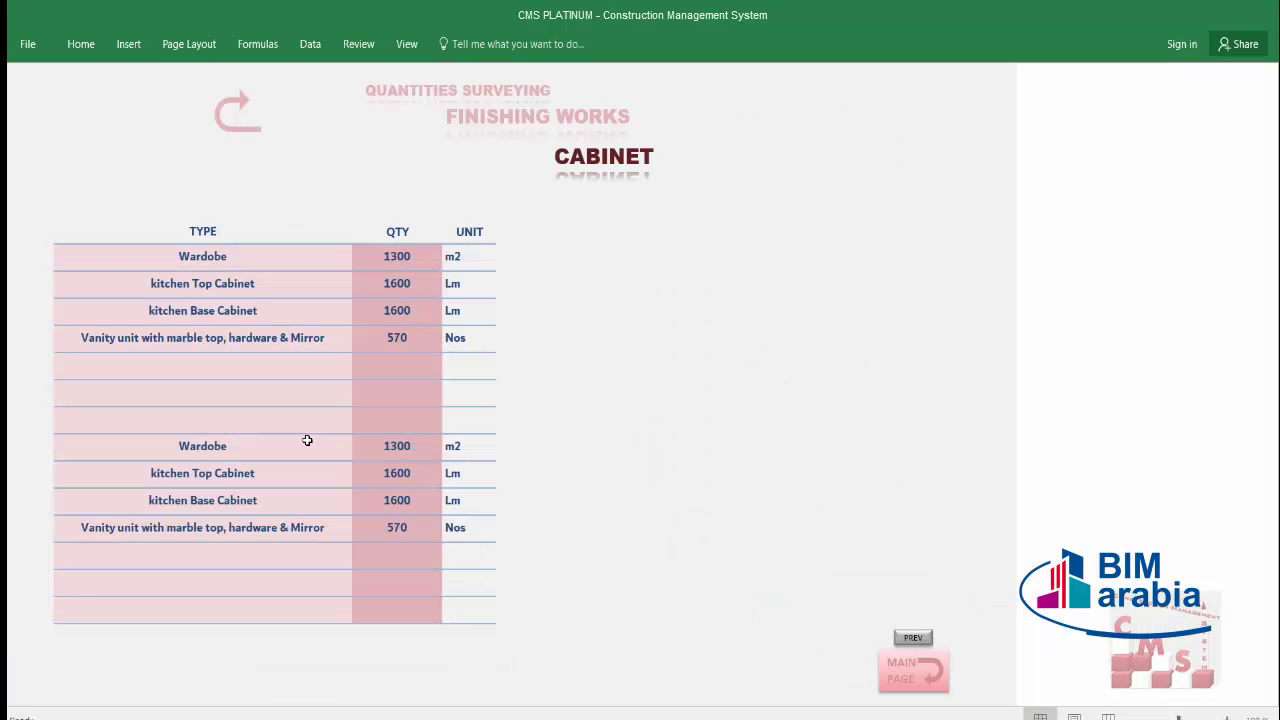
drag(271, 260, 271, 338)
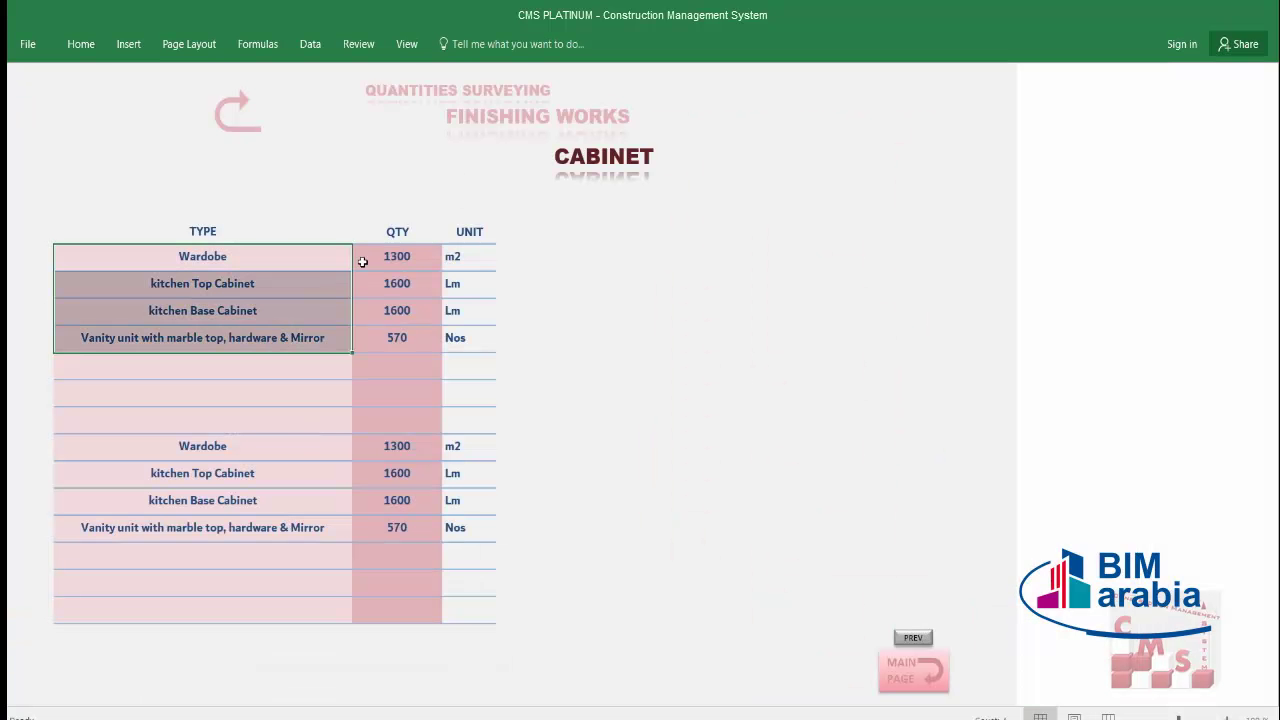
drag(335, 259, 320, 337)
drag(407, 253, 414, 340)
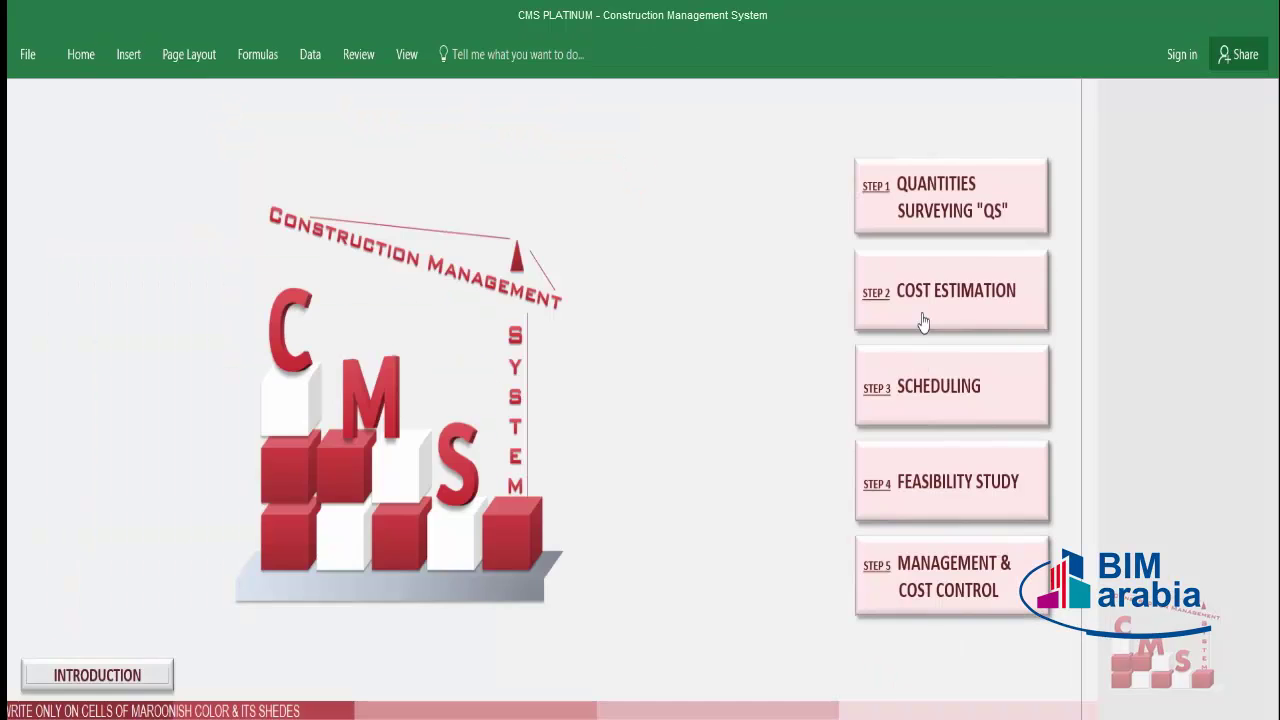
click(923, 321)
Open the activities breakdown, scroll to Timber Works, and select the Quant and Pr/nos columns WD1 to WD23.
click(306, 290)
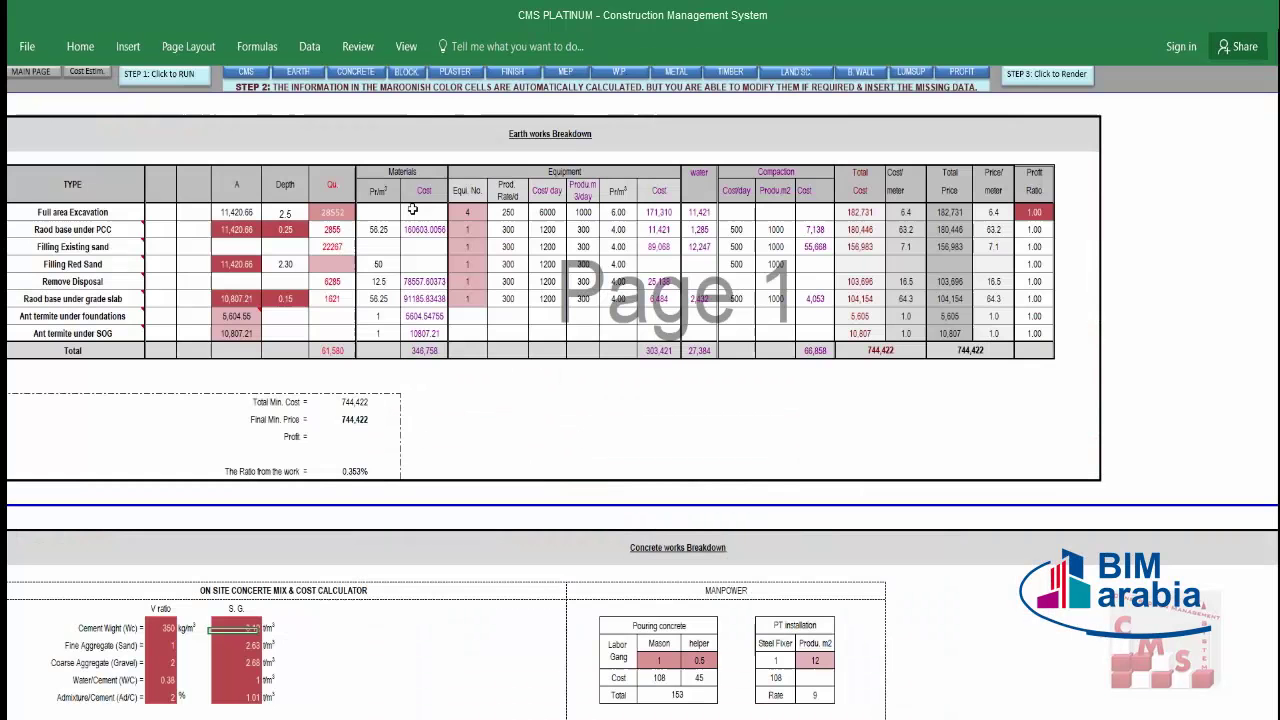
click(676, 73)
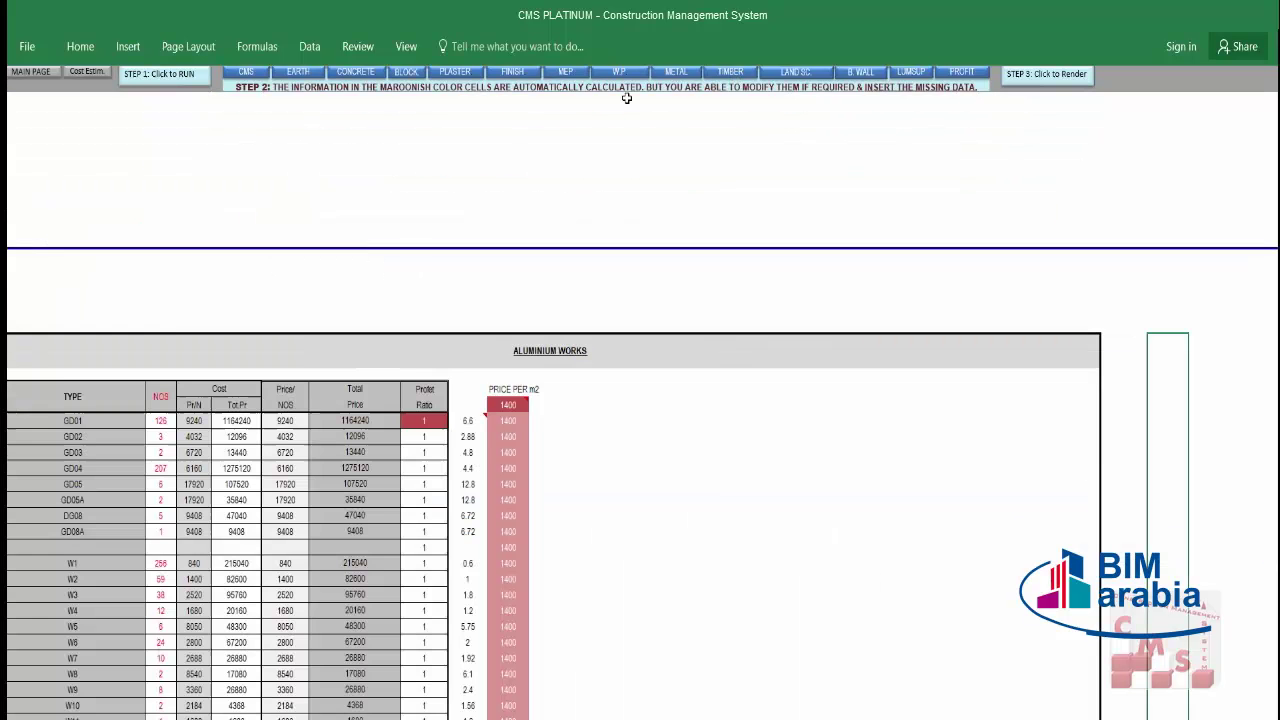
scroll(395, 349, down, 20)
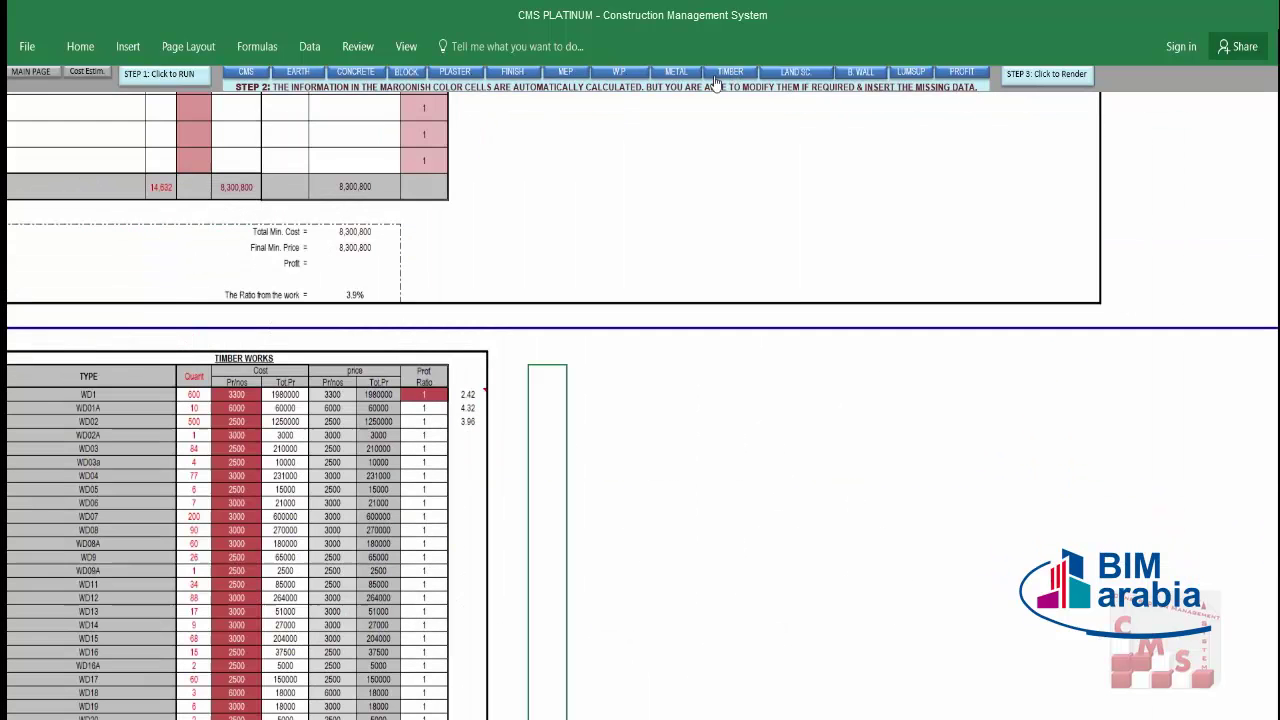
scroll(484, 297, down, 4)
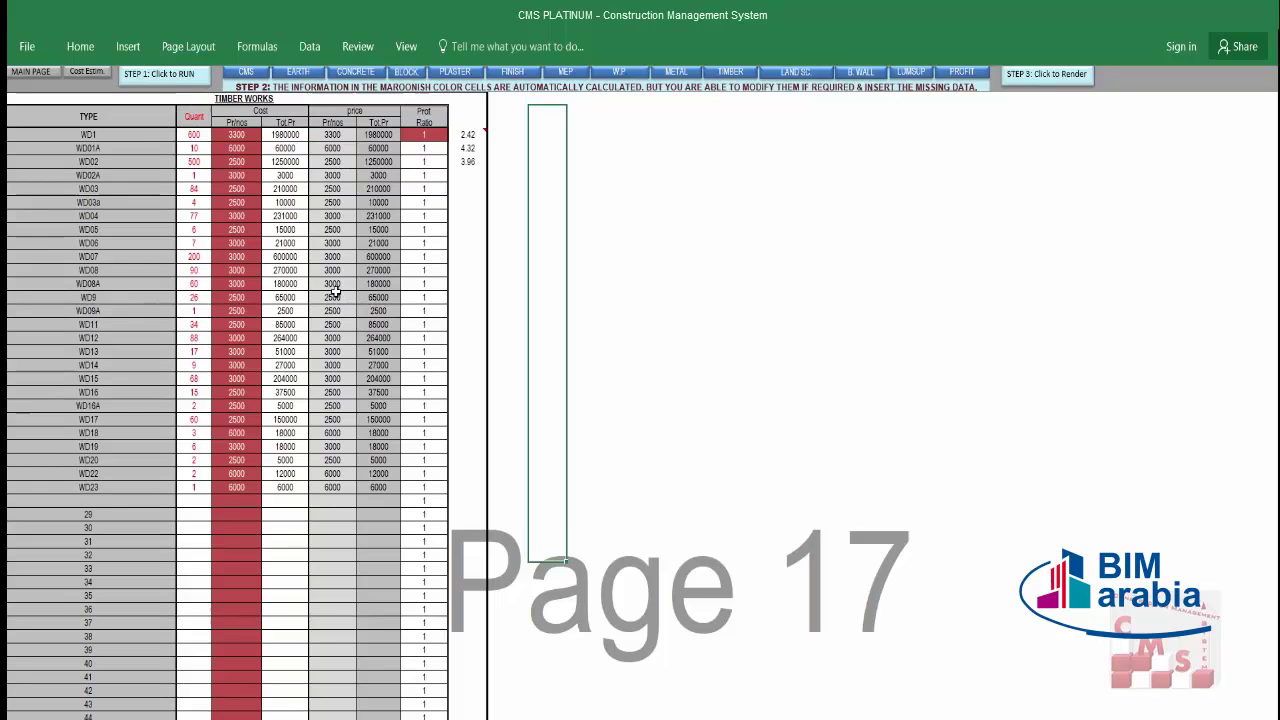
drag(134, 134, 169, 449)
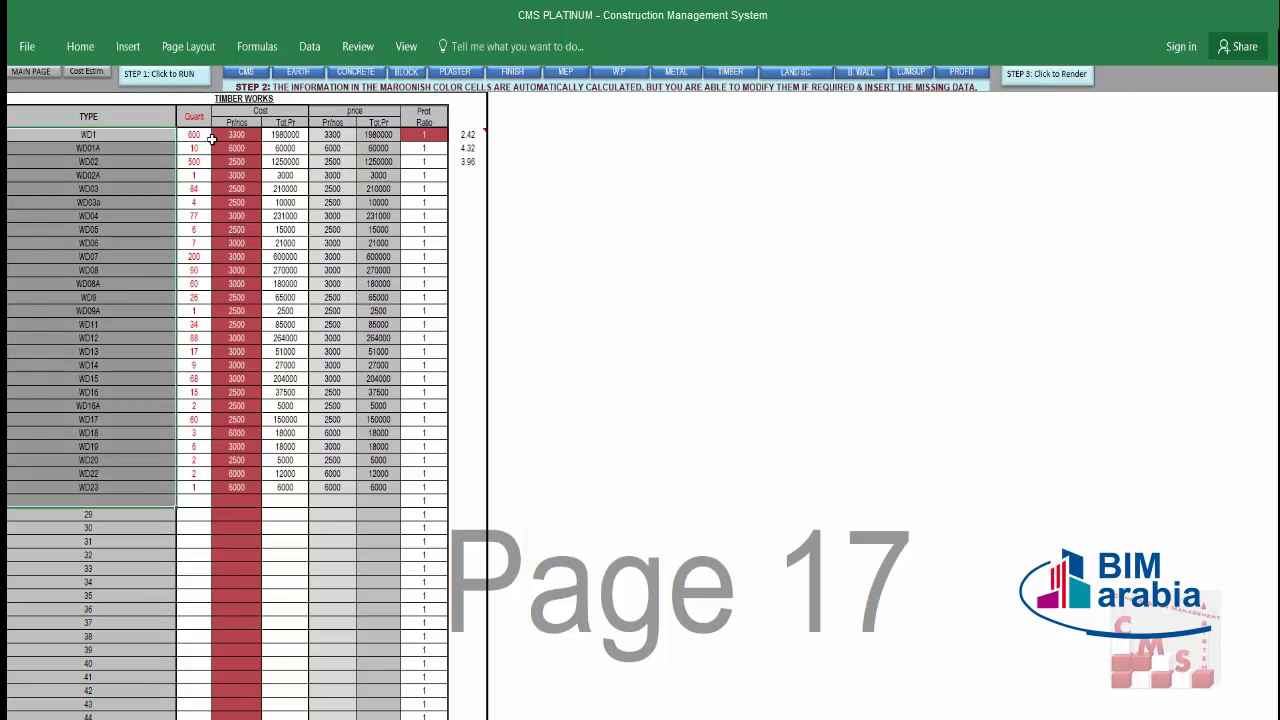
drag(200, 135, 215, 440)
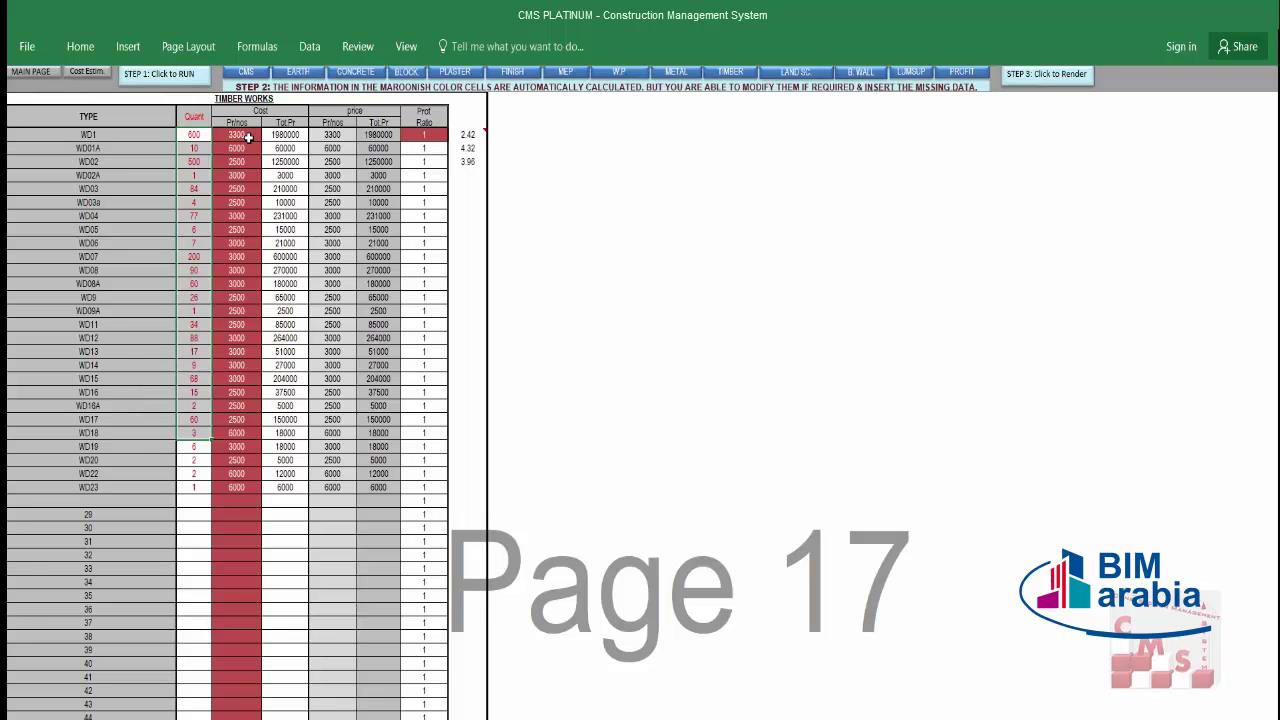
scroll(248, 137, up, 1)
mouse_move(236, 540)
mouse_down()
mouse_move(242, 175)
mouse_move(236, 524)
mouse_up()
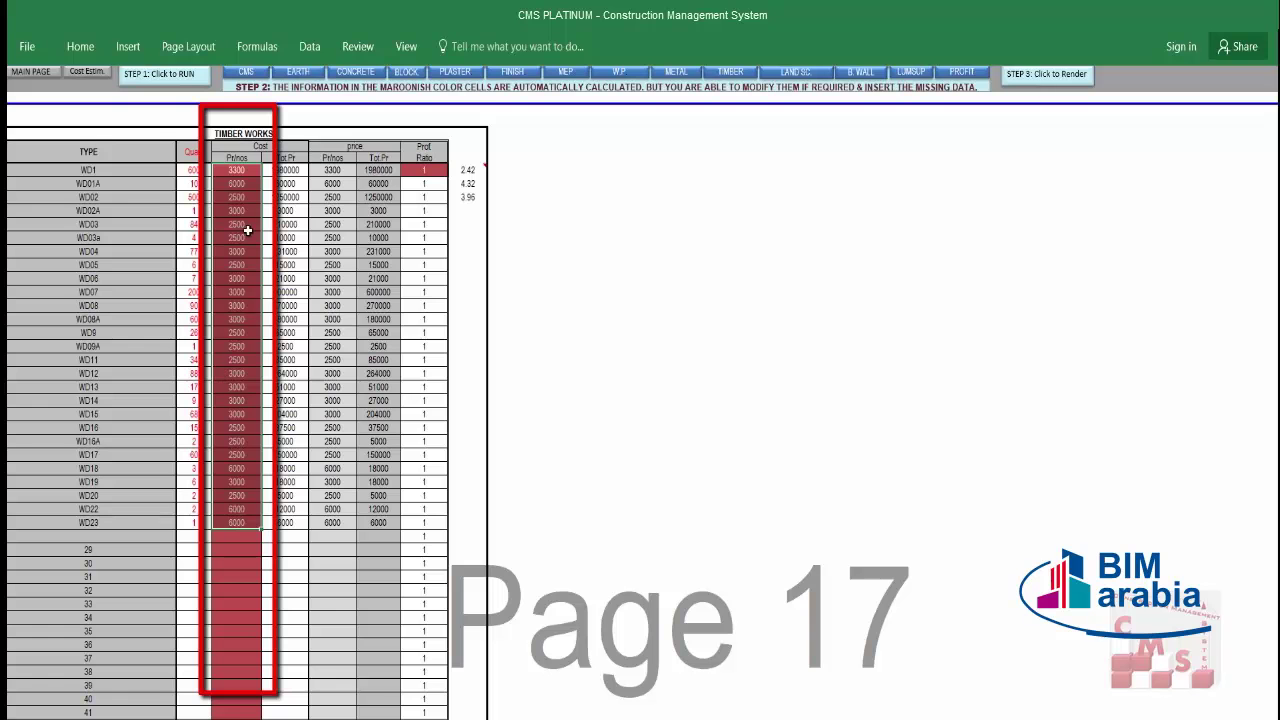
Check the WD04 and WD08A Pr/nos costs and WD1 profit ratio, then scroll to the 5,780,000 totals.
click(232, 183)
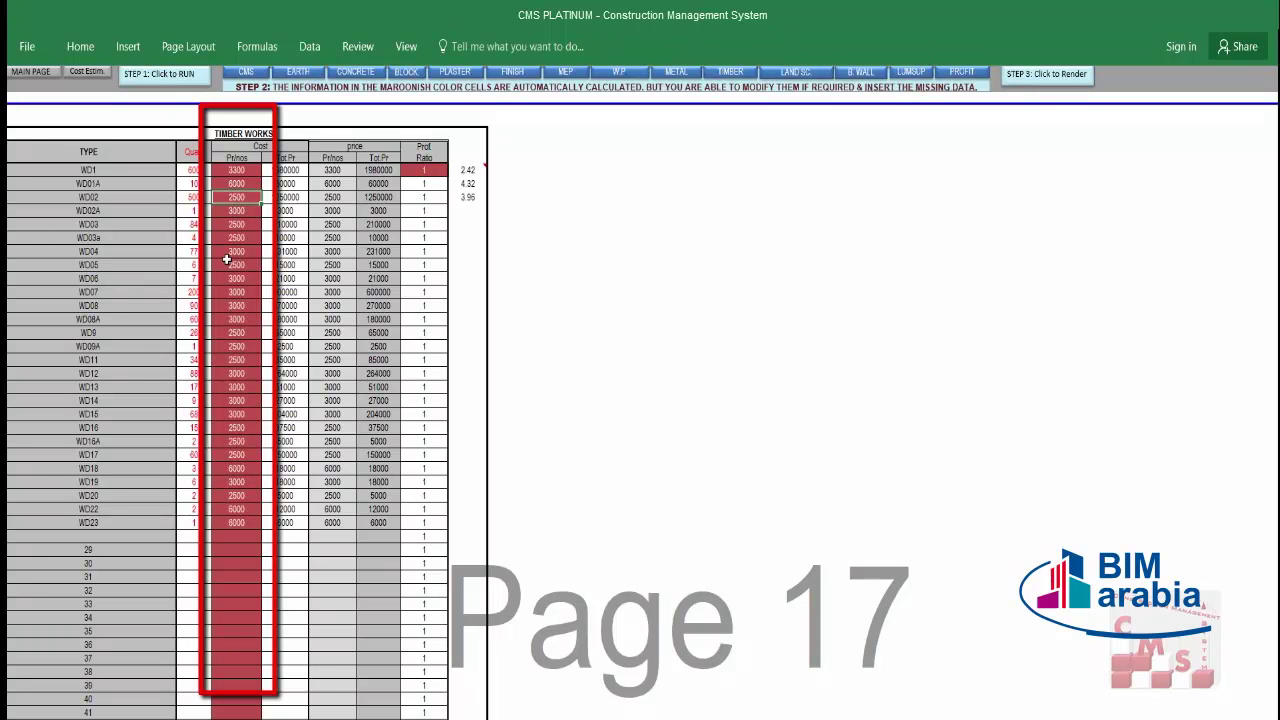
click(227, 278)
click(227, 319)
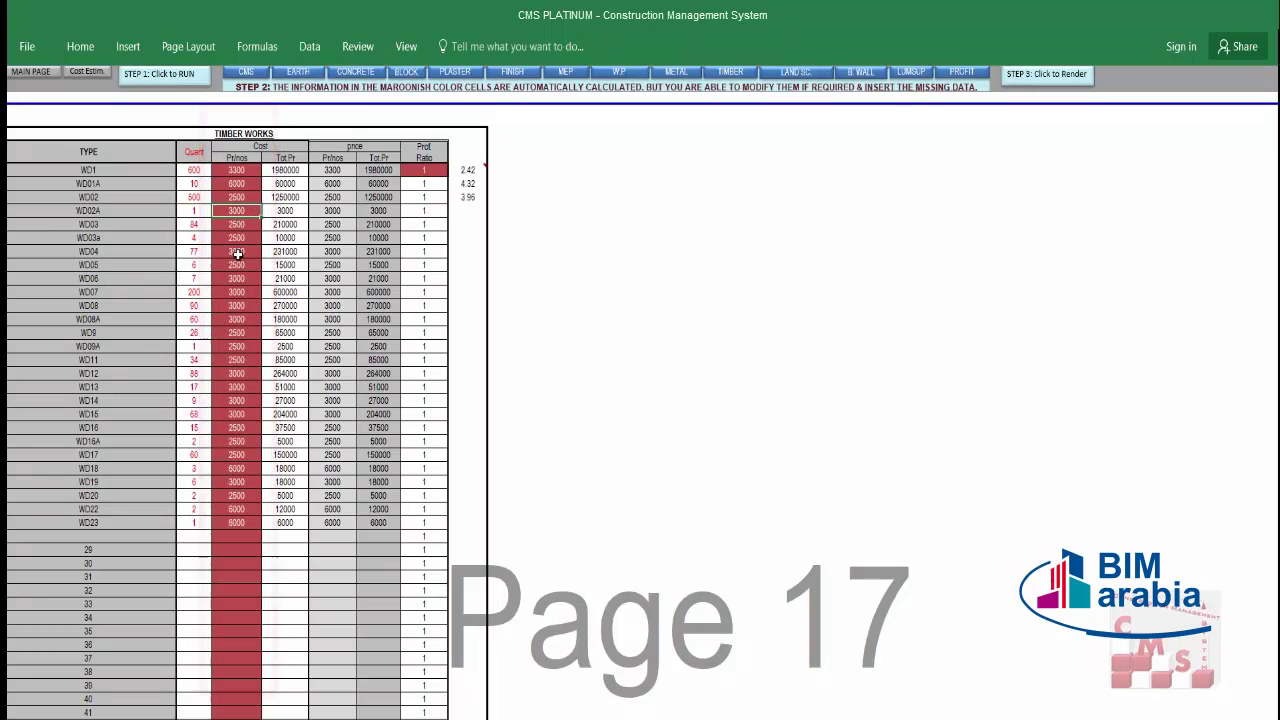
click(234, 251)
click(443, 174)
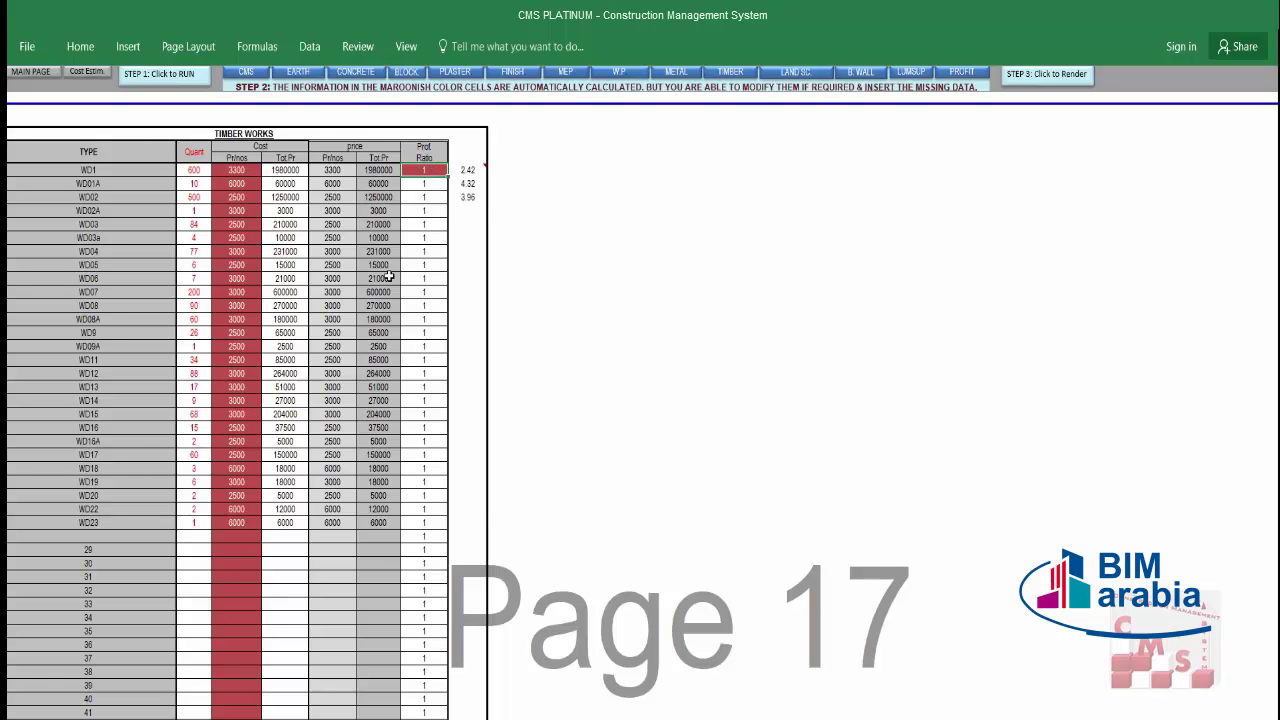
scroll(389, 277, down, 20)
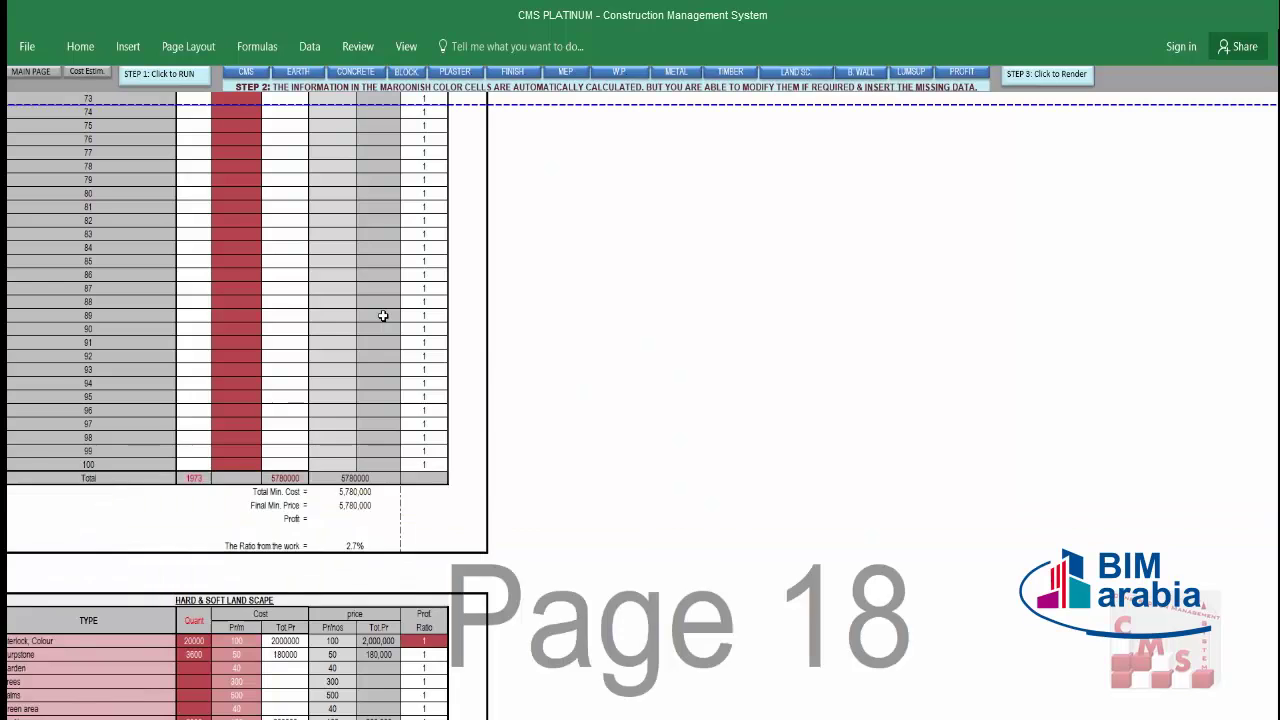
Review the Page 19 landscape items with their TYPE, Quant and Pr/m cost columns.
scroll(383, 316, down, 5)
scroll(381, 316, up, 5)
scroll(381, 316, down, 5)
scroll(383, 317, up, 9)
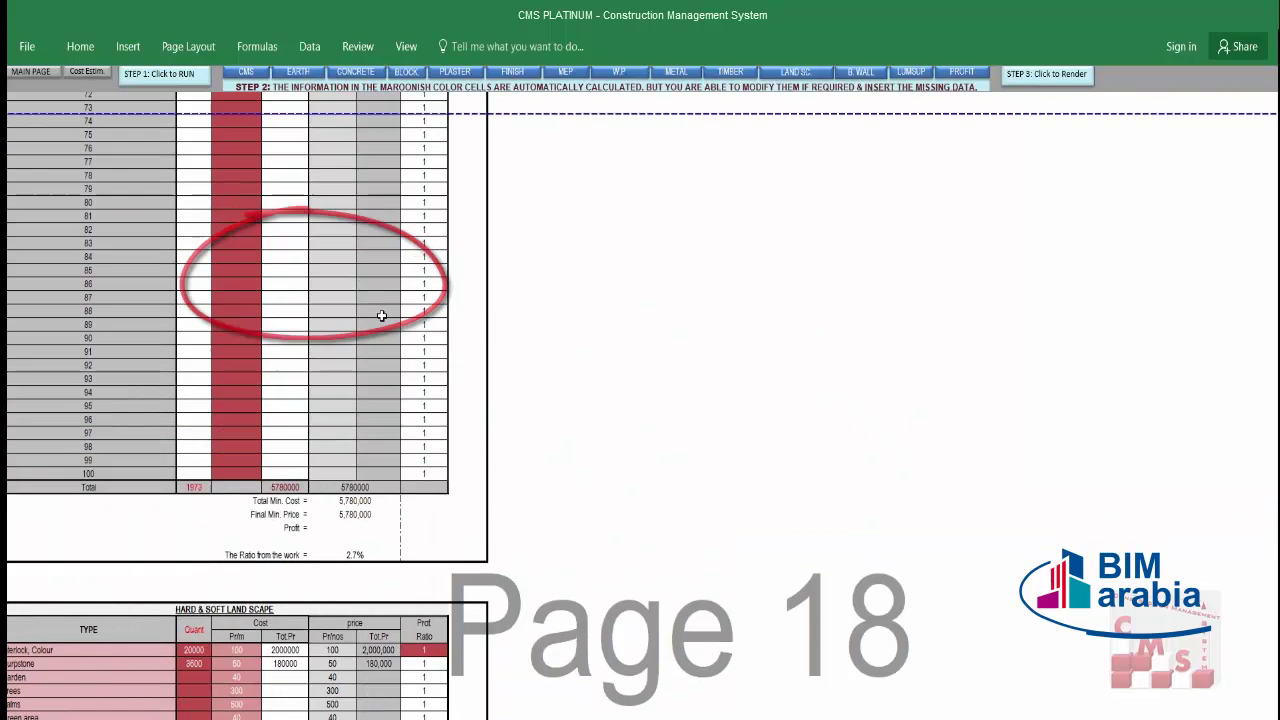
scroll(803, 80, down, 11)
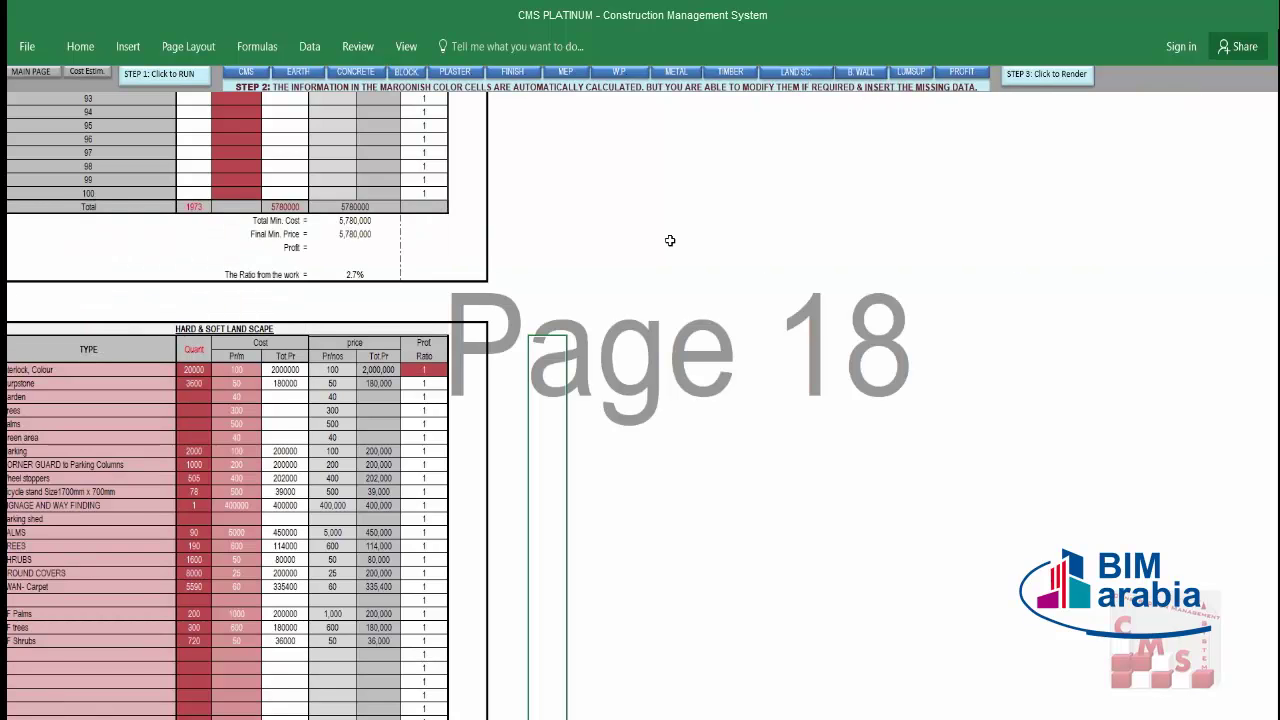
scroll(508, 346, down, 3)
drag(120, 247, 122, 618)
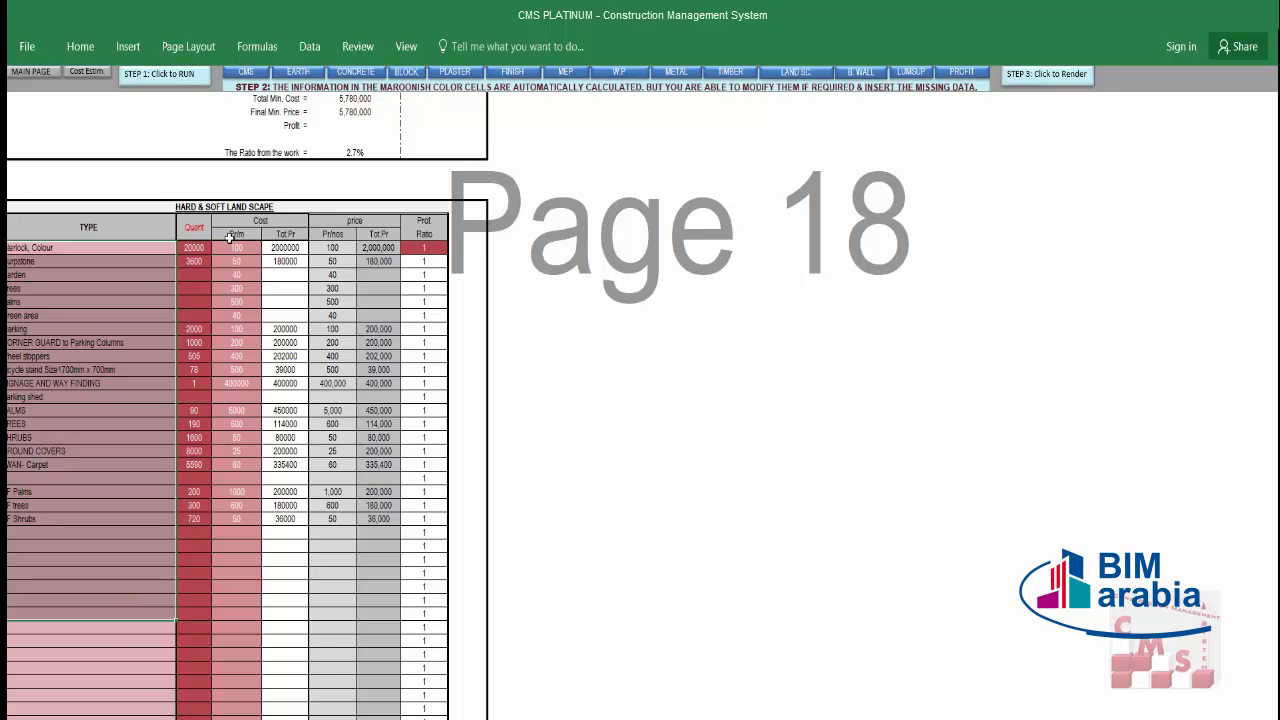
drag(201, 247, 206, 600)
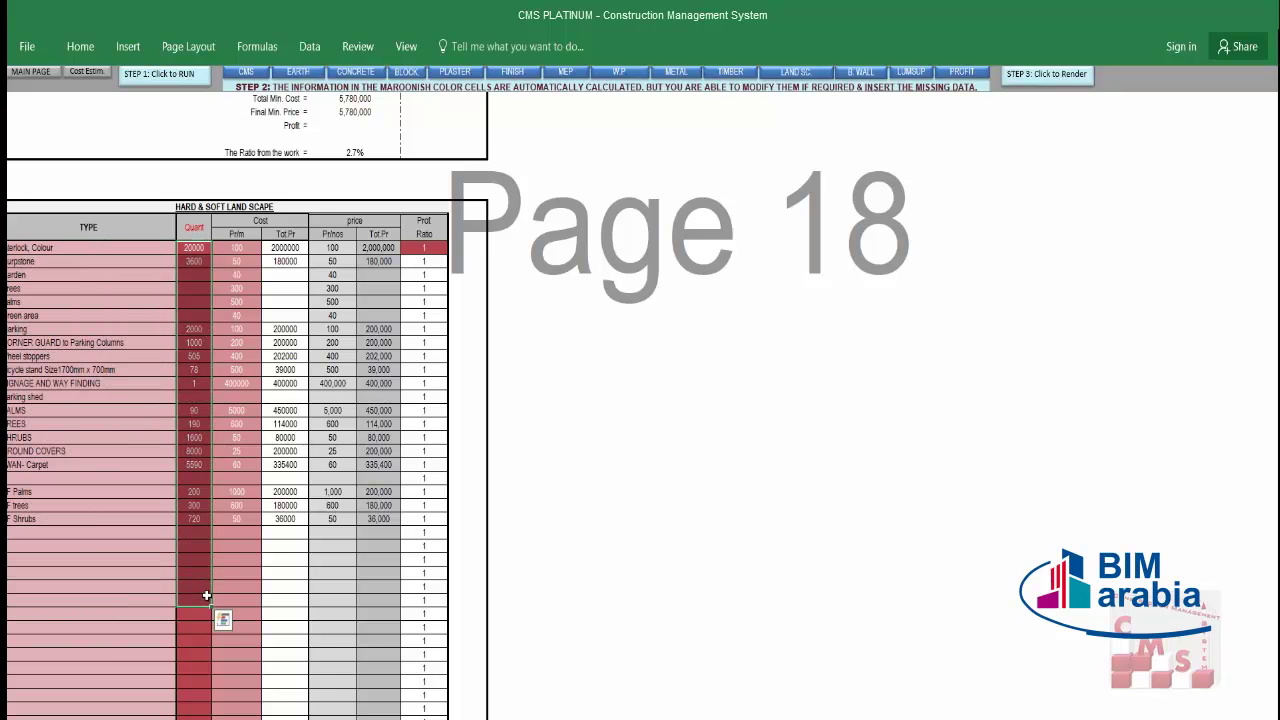
drag(257, 241, 255, 538)
drag(229, 249, 126, 541)
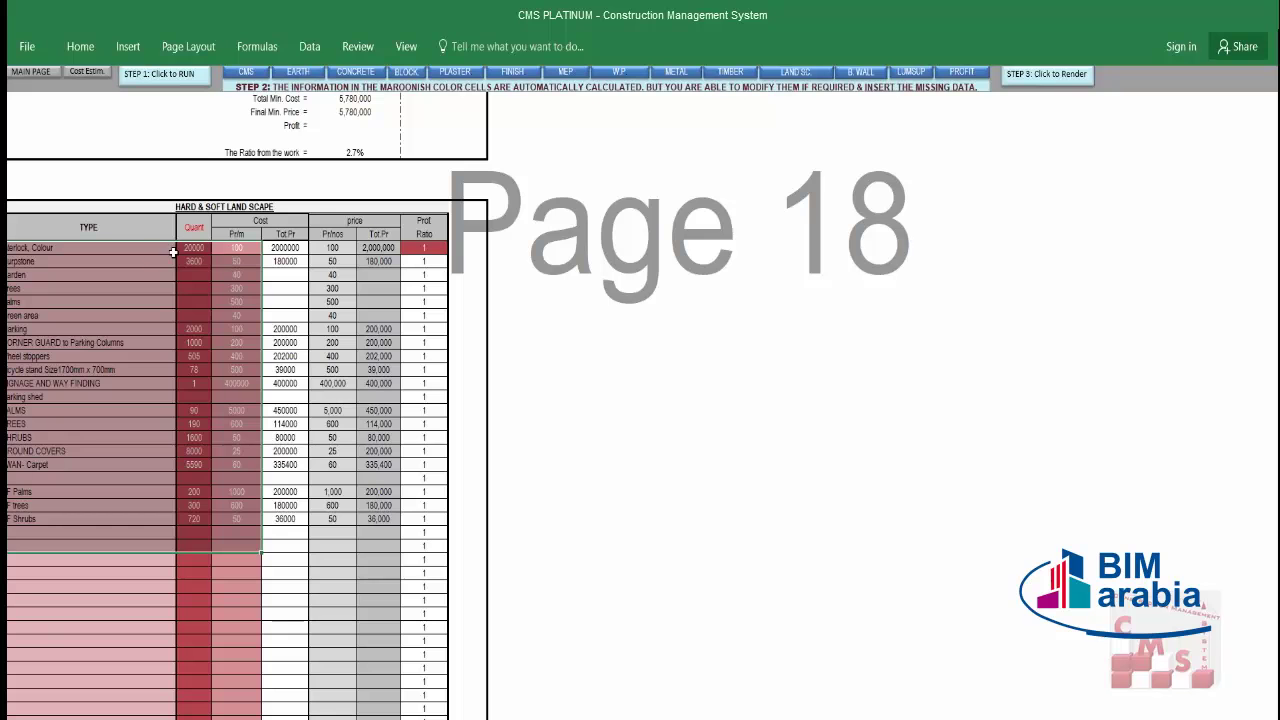
drag(149, 250, 147, 547)
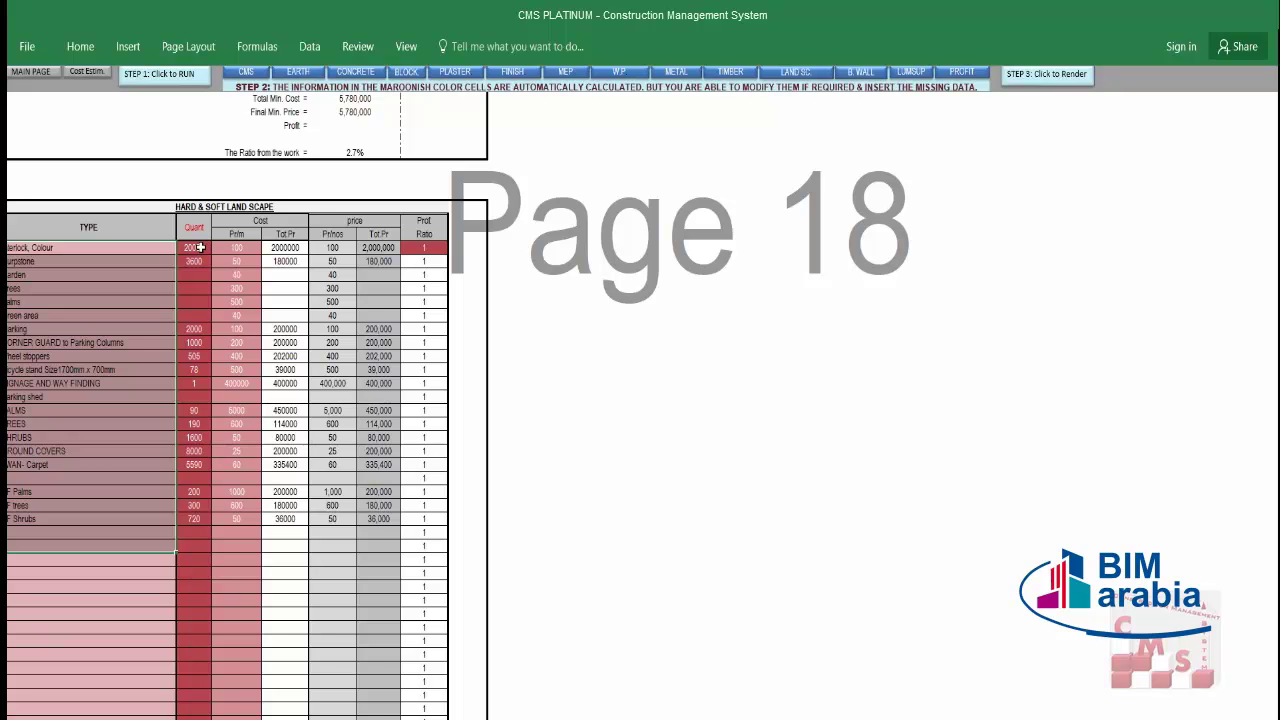
drag(200, 247, 198, 546)
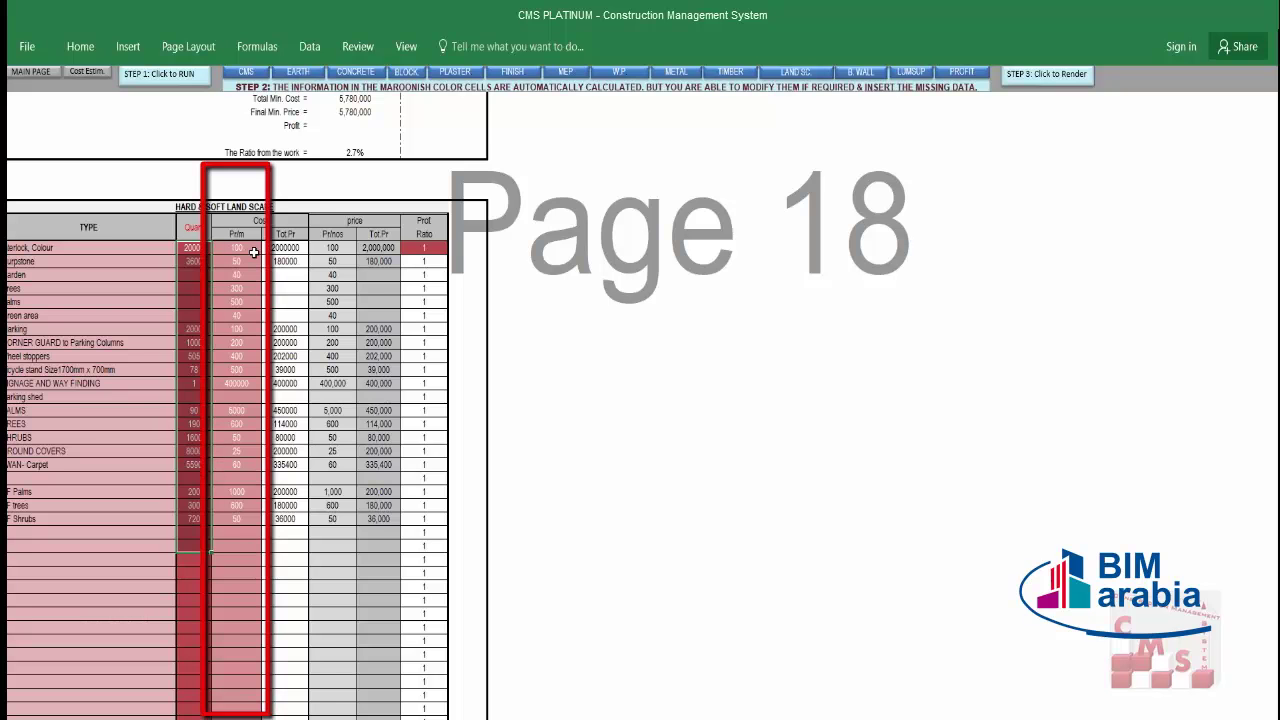
drag(254, 251, 251, 557)
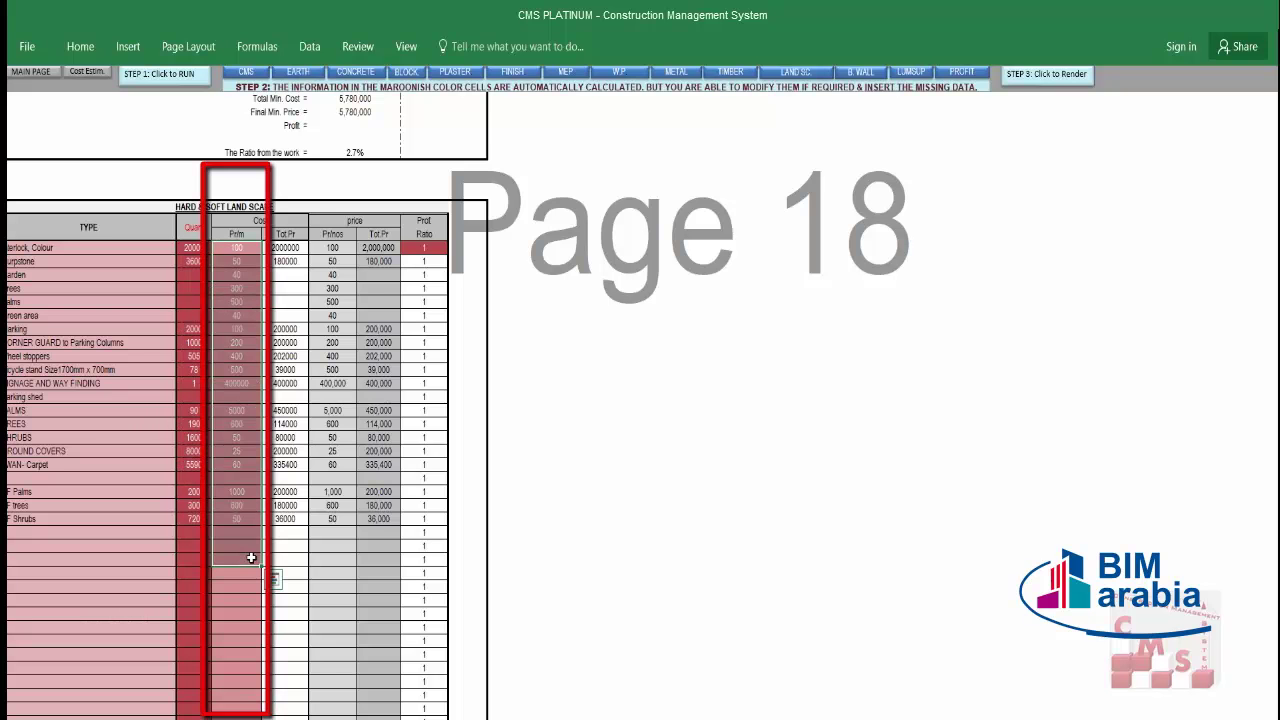
Check the 4,816,400 activities total, min cost, final price and 2.3% ratio, then open B. WALL.
scroll(370, 320, down, 1)
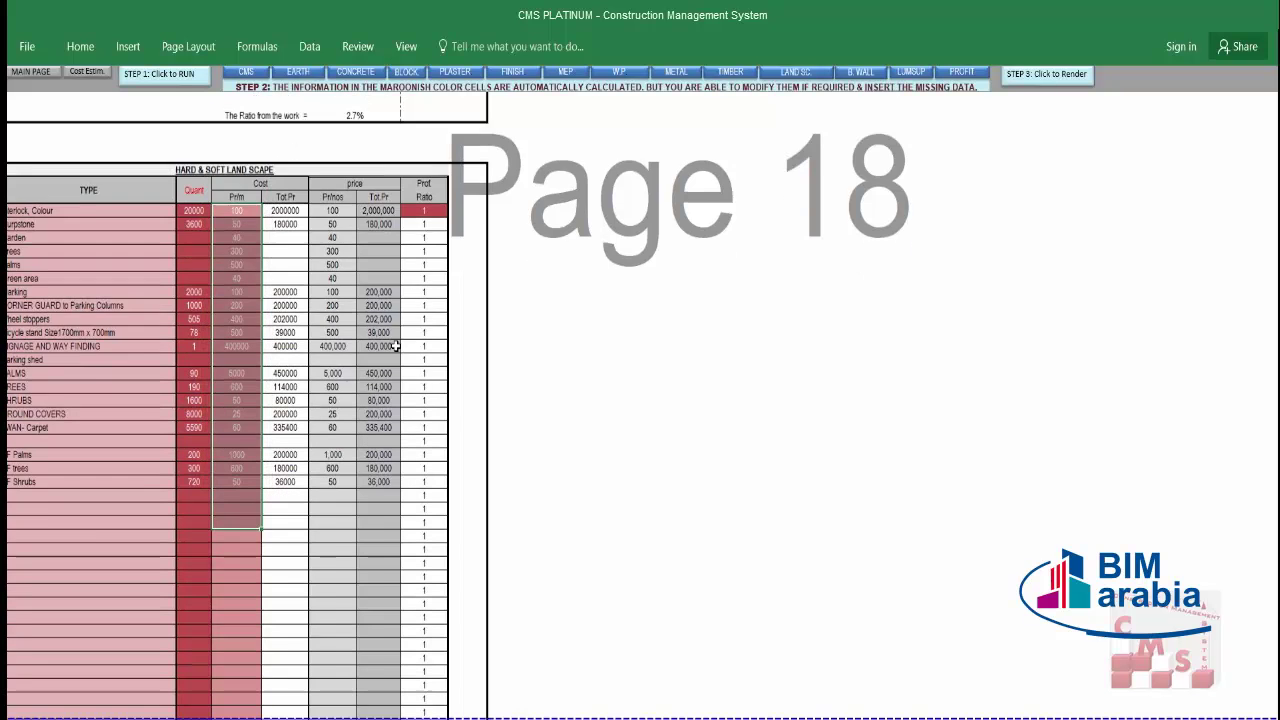
scroll(395, 346, down, 15)
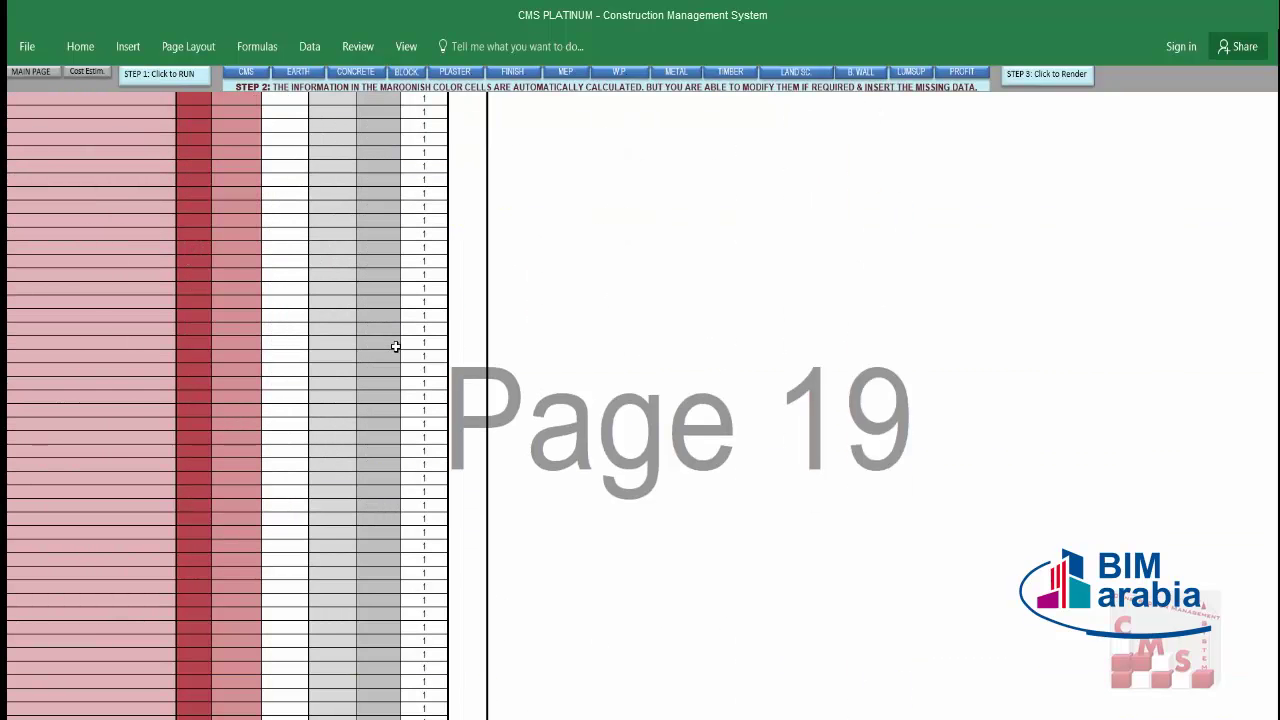
scroll(395, 346, down, 4)
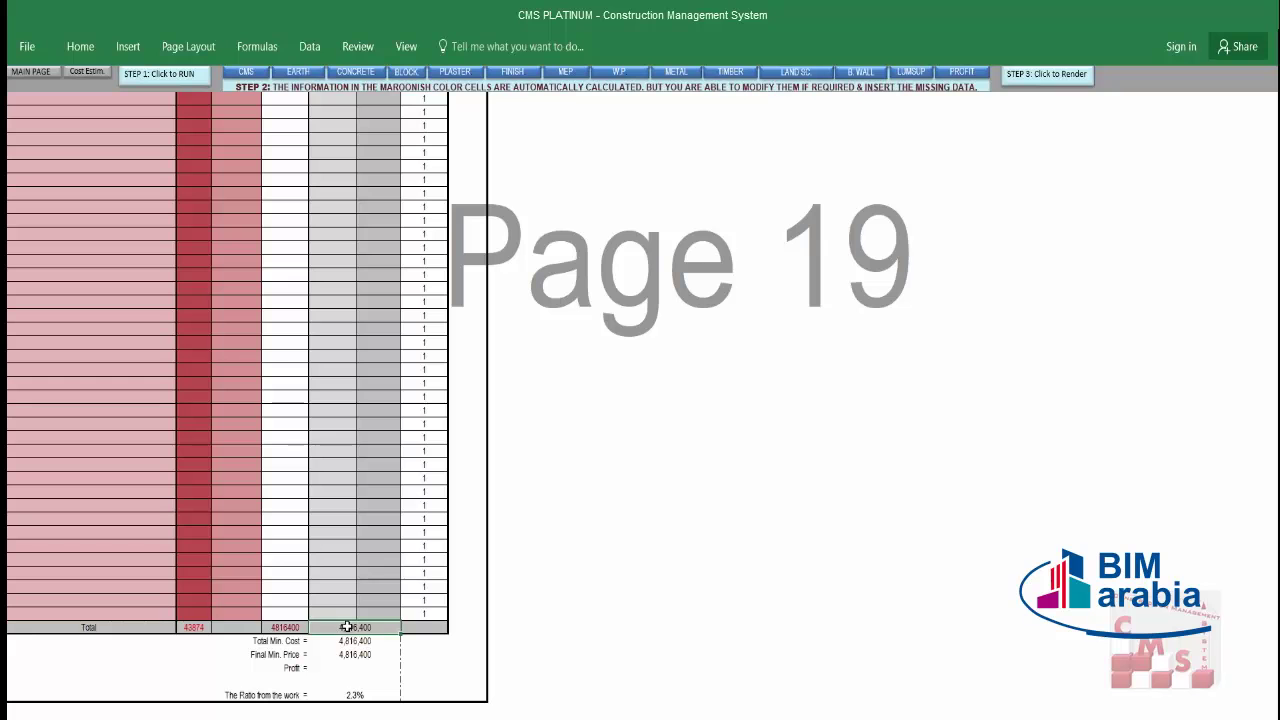
click(297, 627)
click(355, 641)
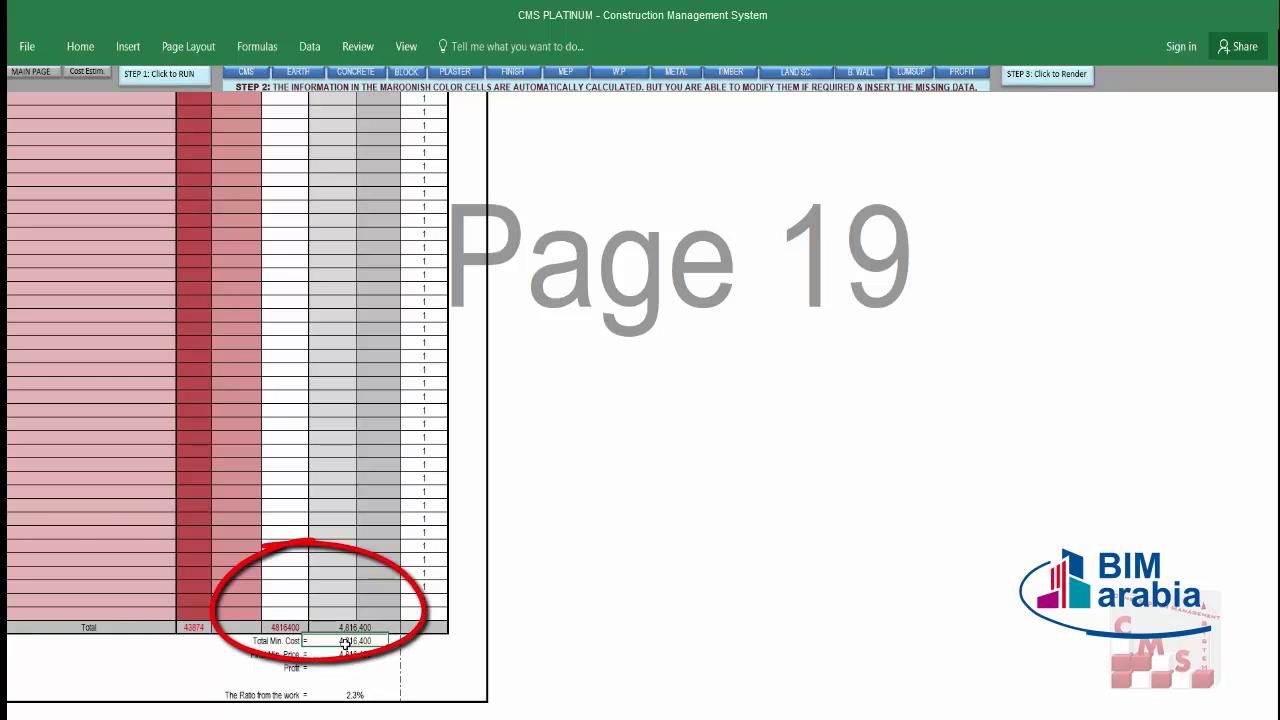
click(350, 653)
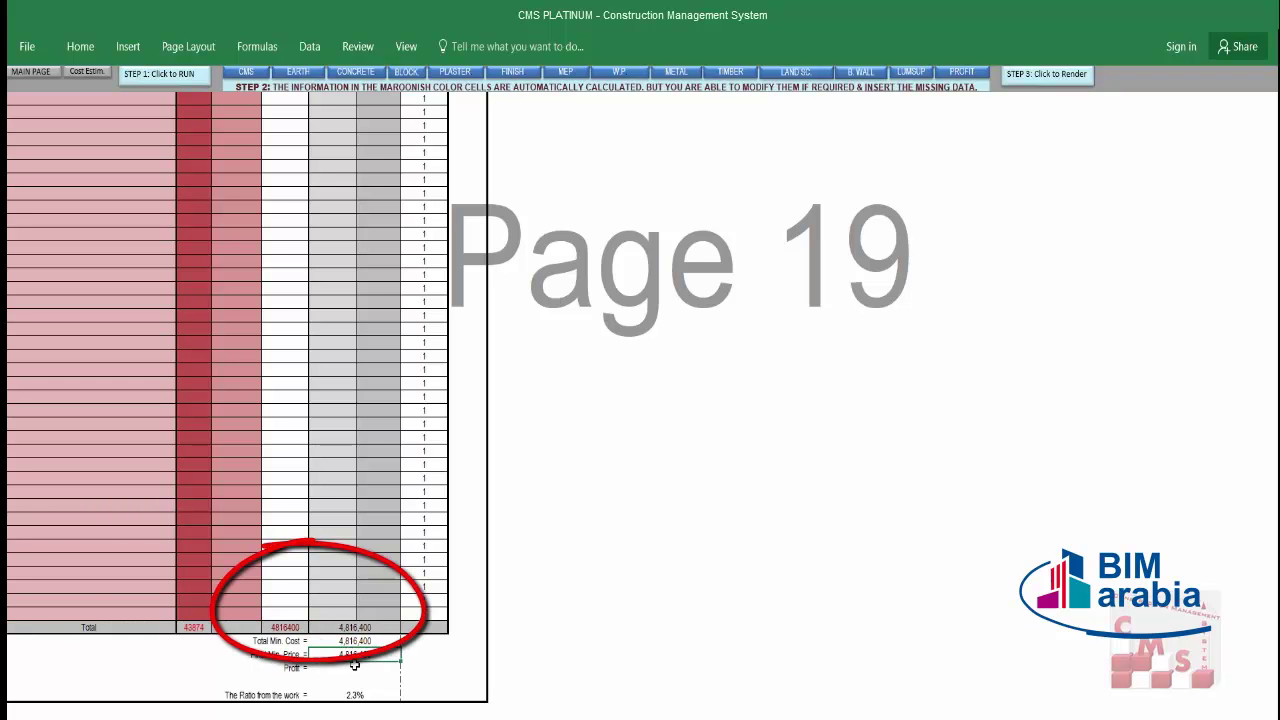
click(355, 694)
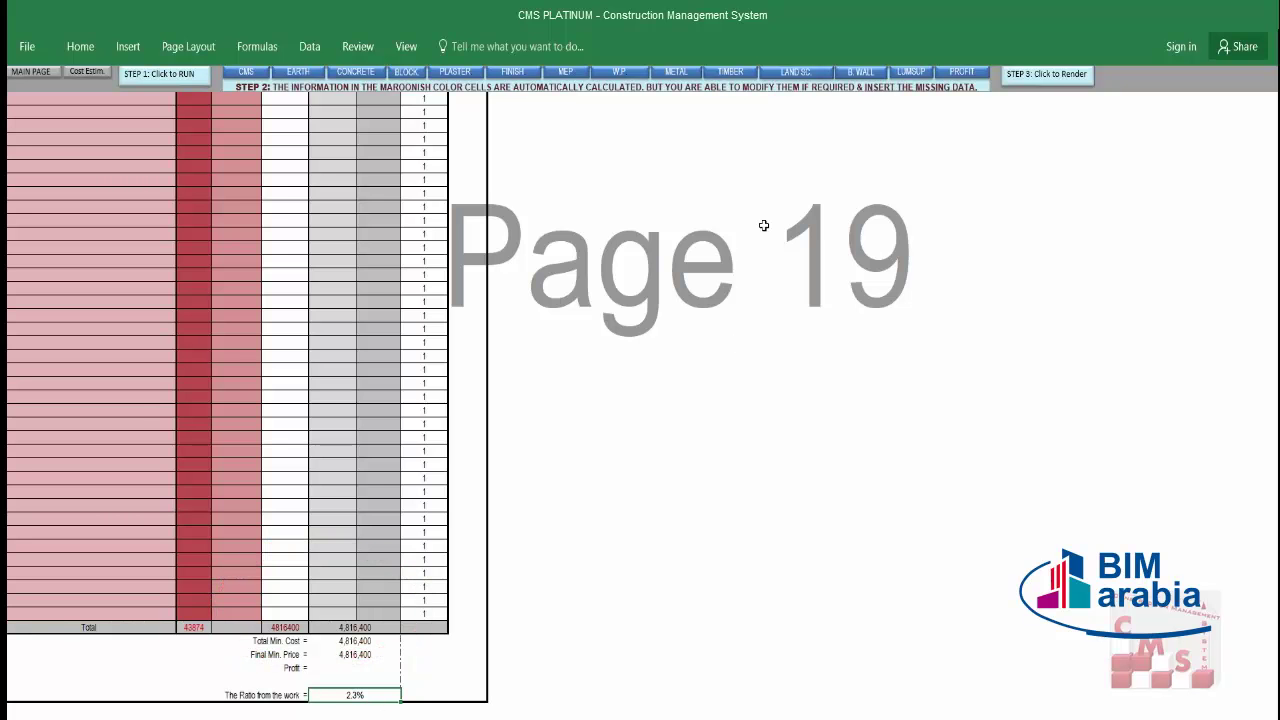
click(871, 76)
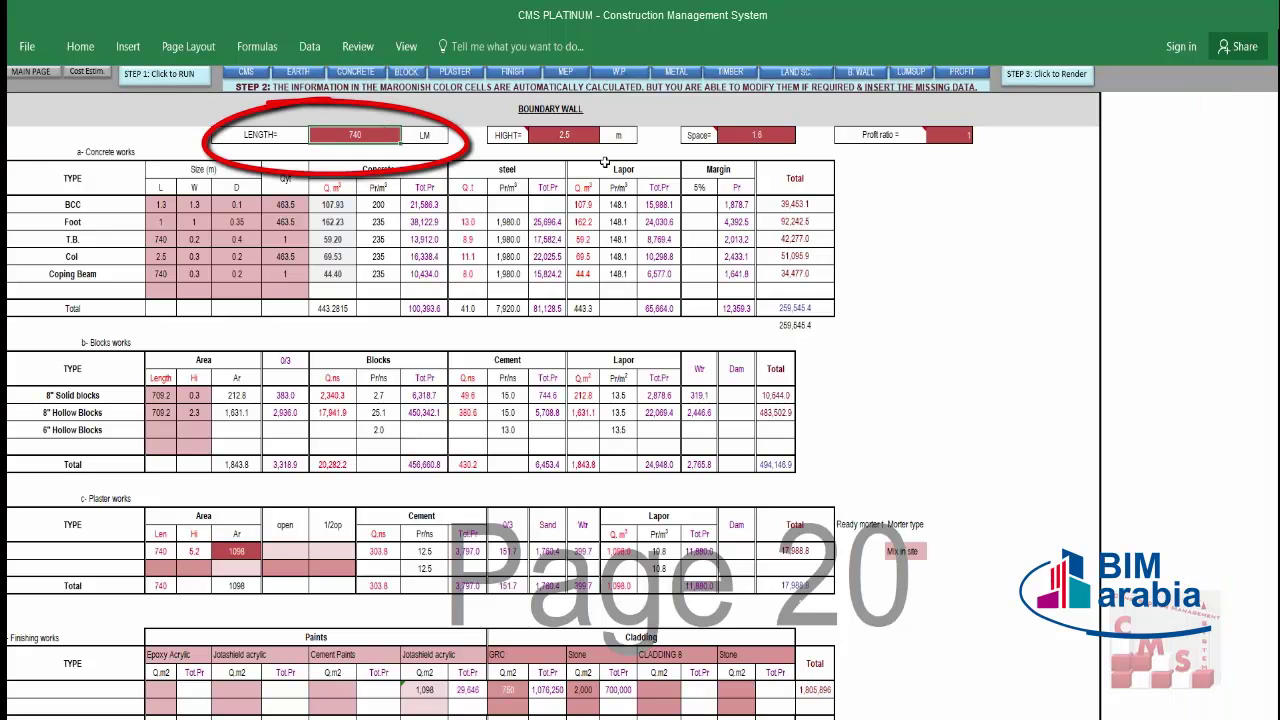
Set the boundary wall Space value to 3.6, alongside the 2.5 m wall height.
click(592, 136)
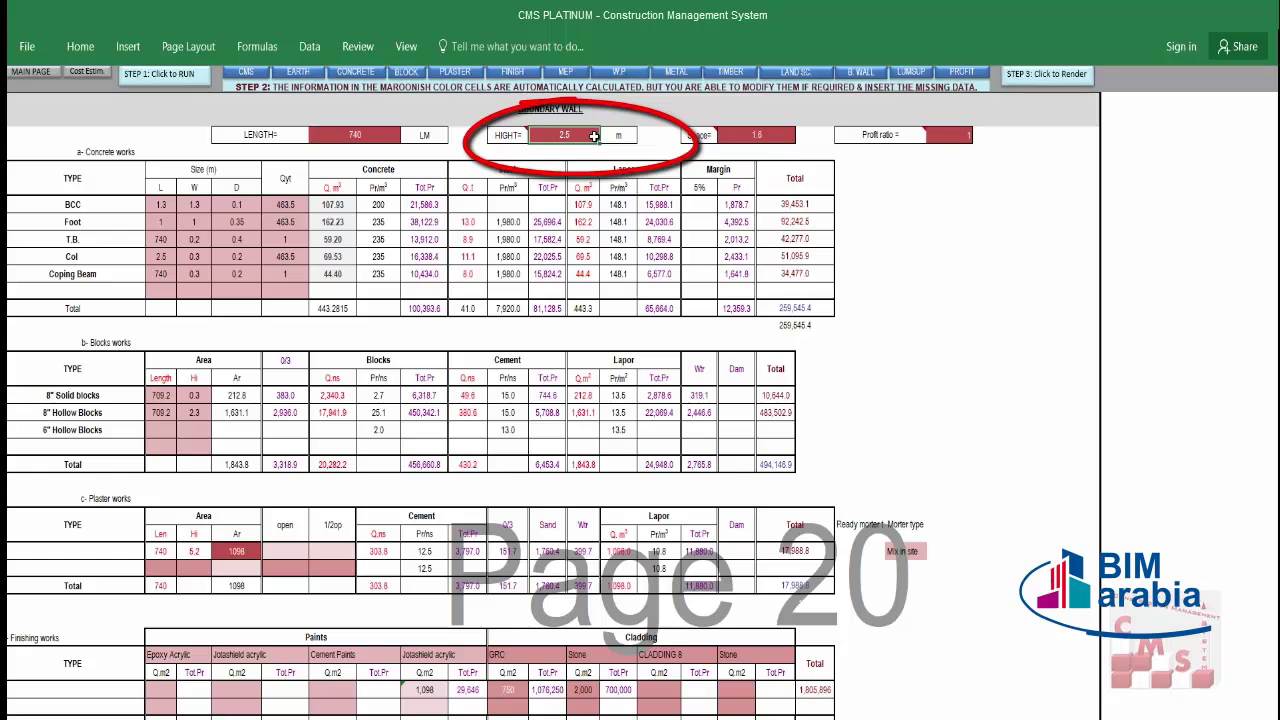
click(751, 135)
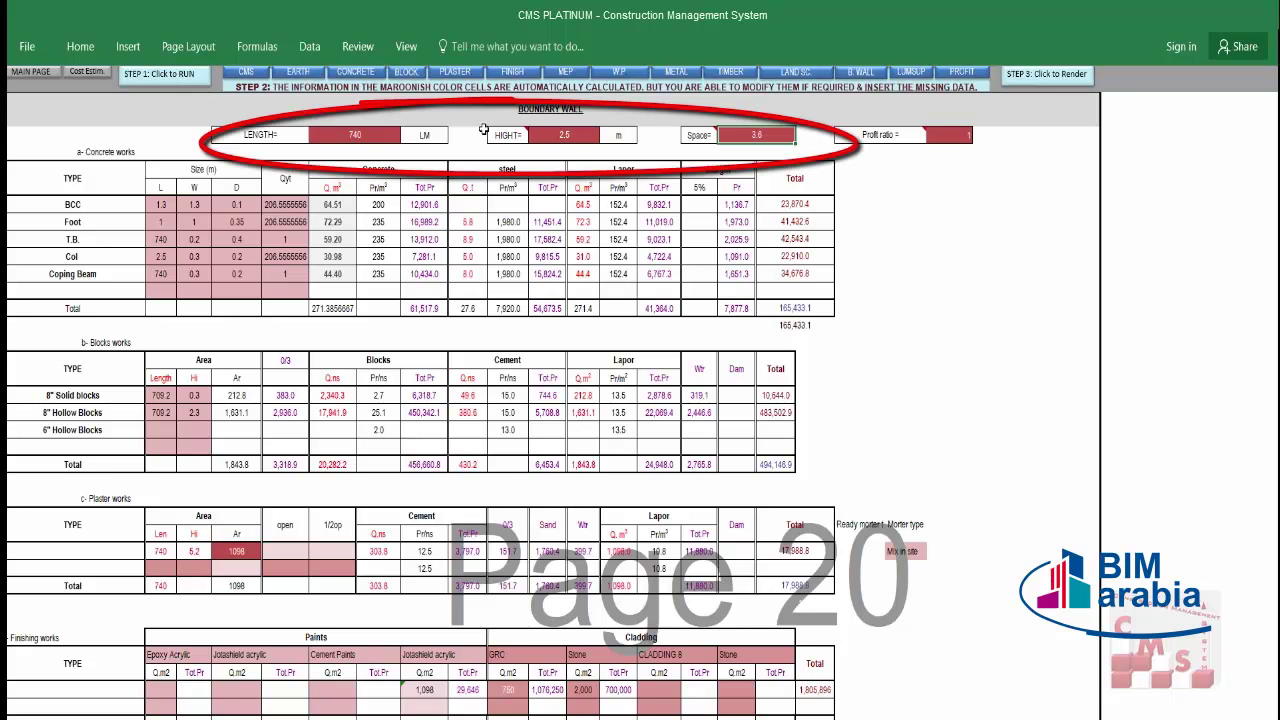
click(568, 139)
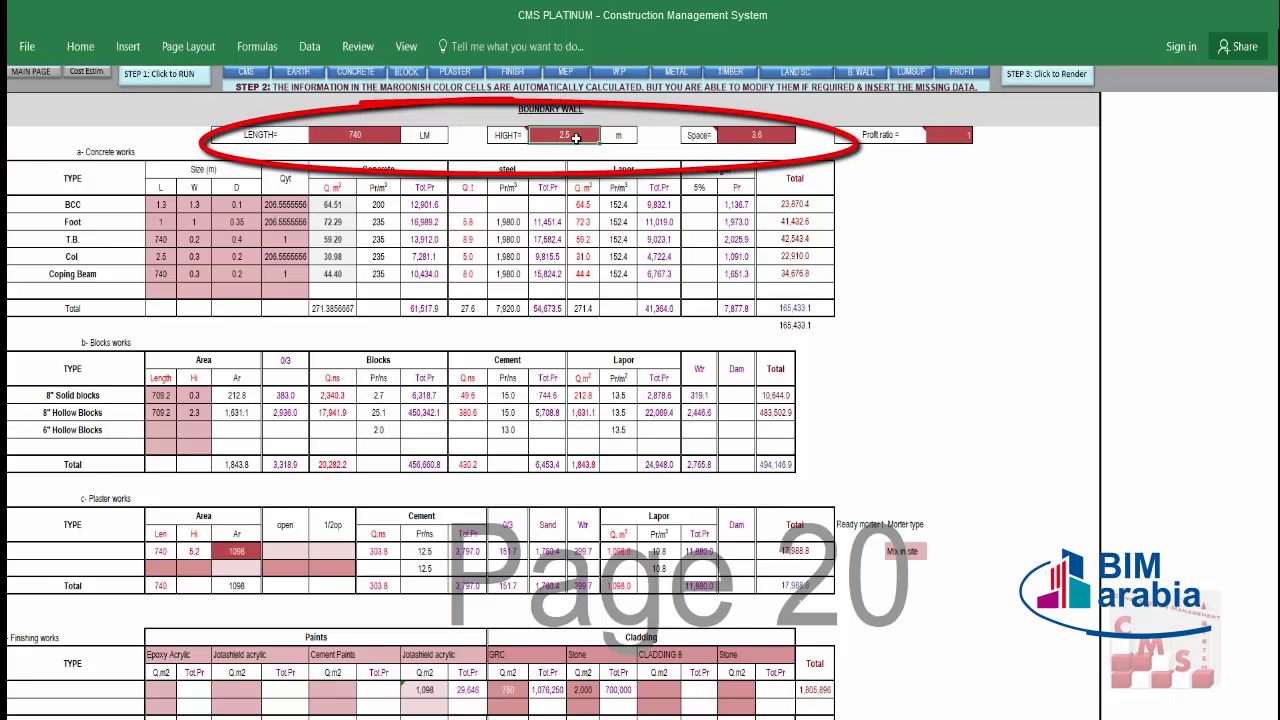
click(785, 139)
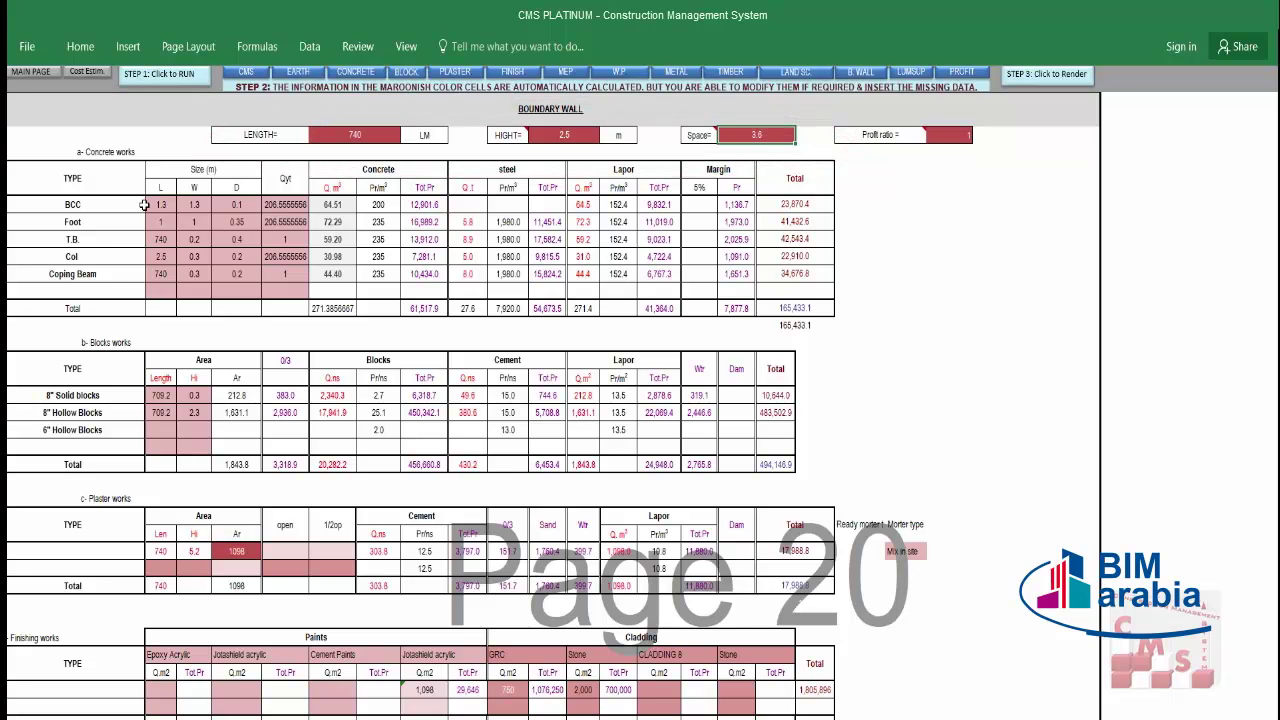
Step through the recalculated concrete, blocks, finishing and gates works tables.
click(113, 150)
key(Down)
key(Down)
key(Down)
key(Down)
key(Down)
key(Down)
key(Down)
key(Down)
key(Down)
key(Down)
key(Down)
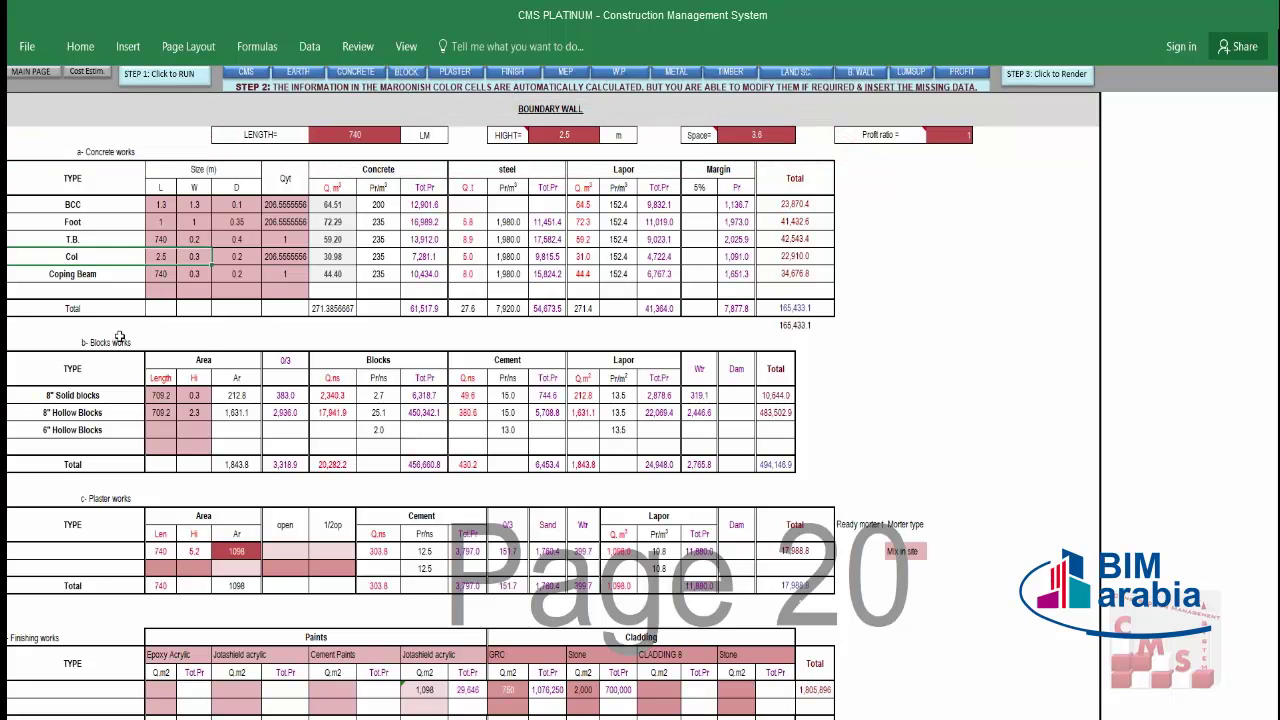
scroll(132, 484, down, 3)
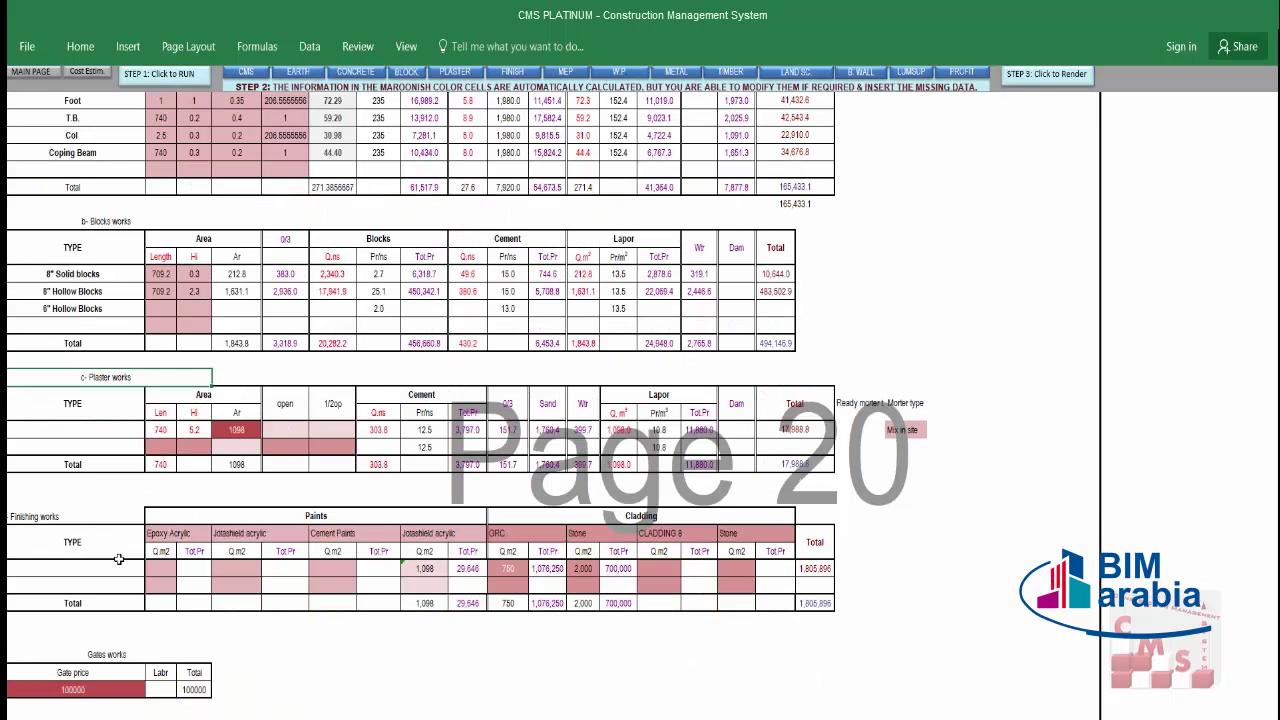
key(Down)
key(Down)
key(Down)
key(Down)
key(Down)
key(Down)
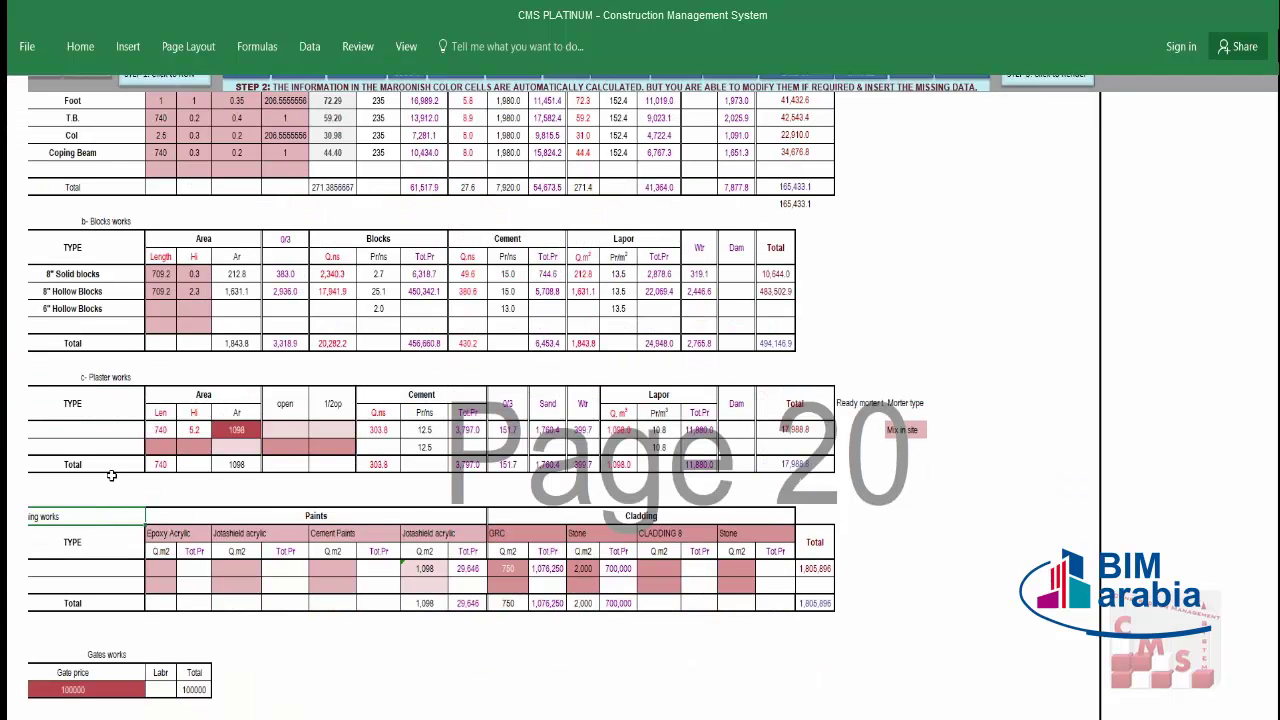
key(Down)
key(Down)
key(Down)
key(Down)
scroll(186, 628, up, 5)
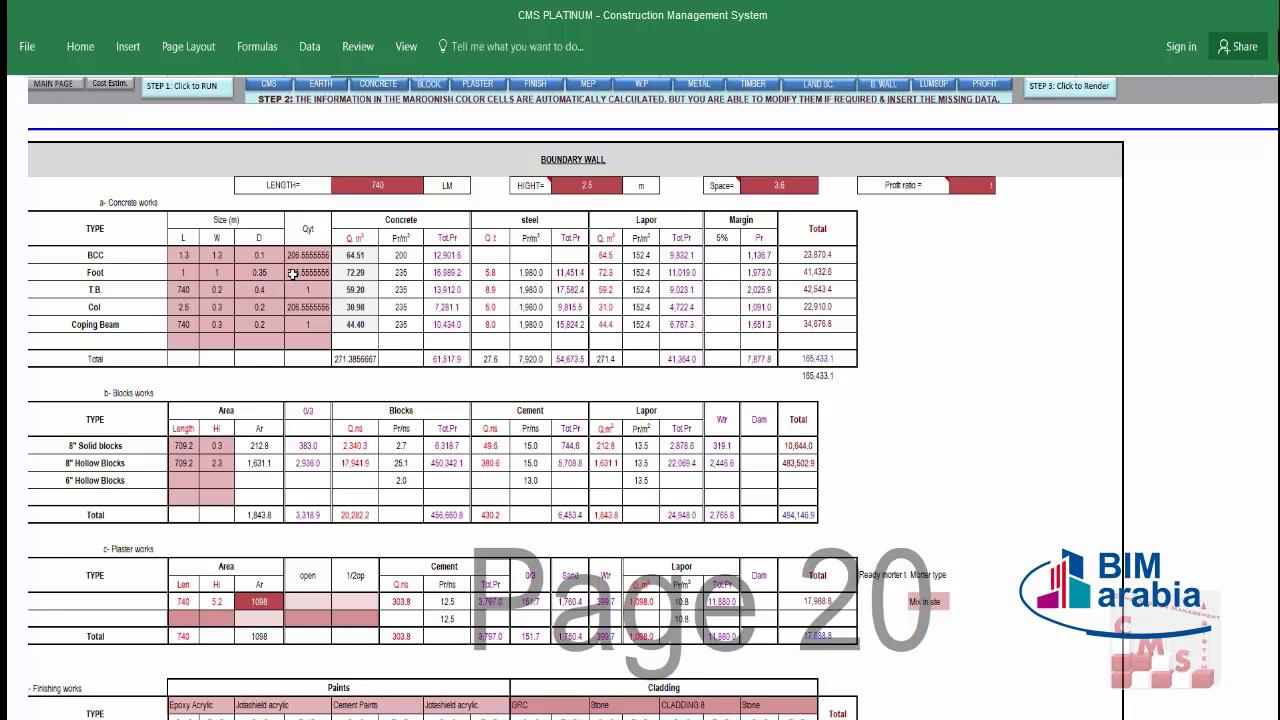
click(207, 272)
click(258, 272)
shift+click(197, 276)
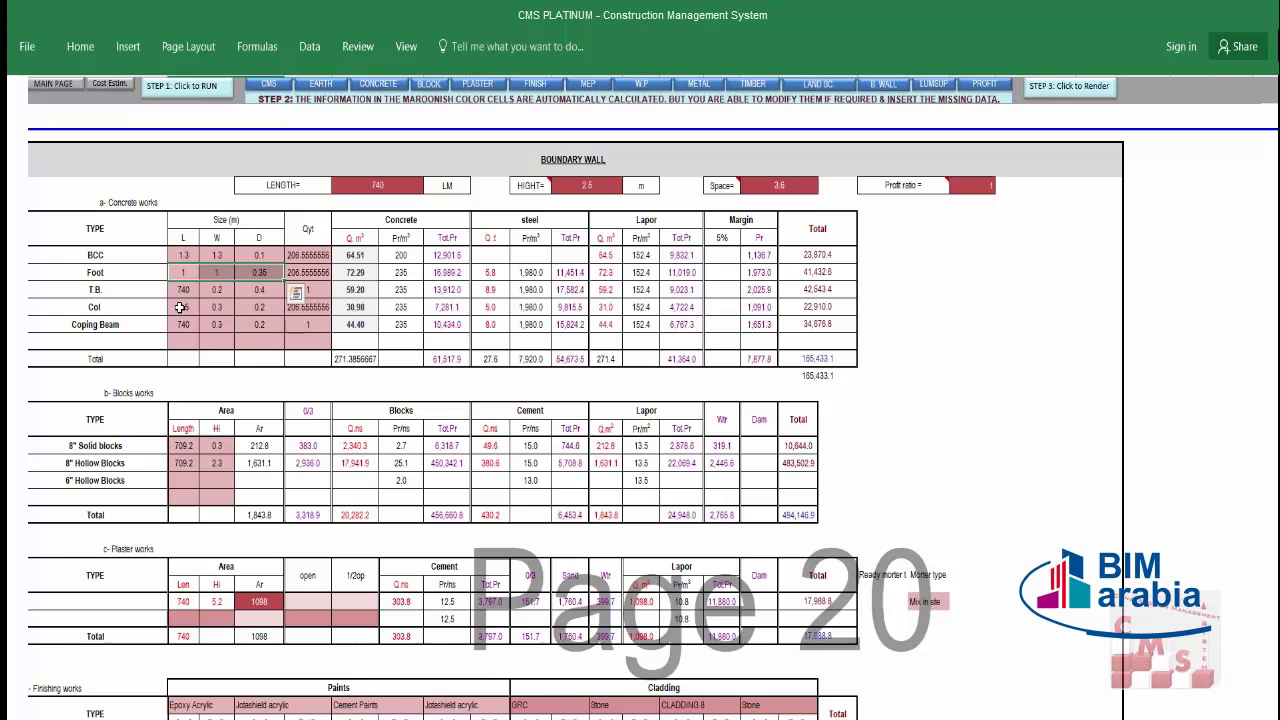
key(ctrl+c)
drag(190, 253, 258, 255)
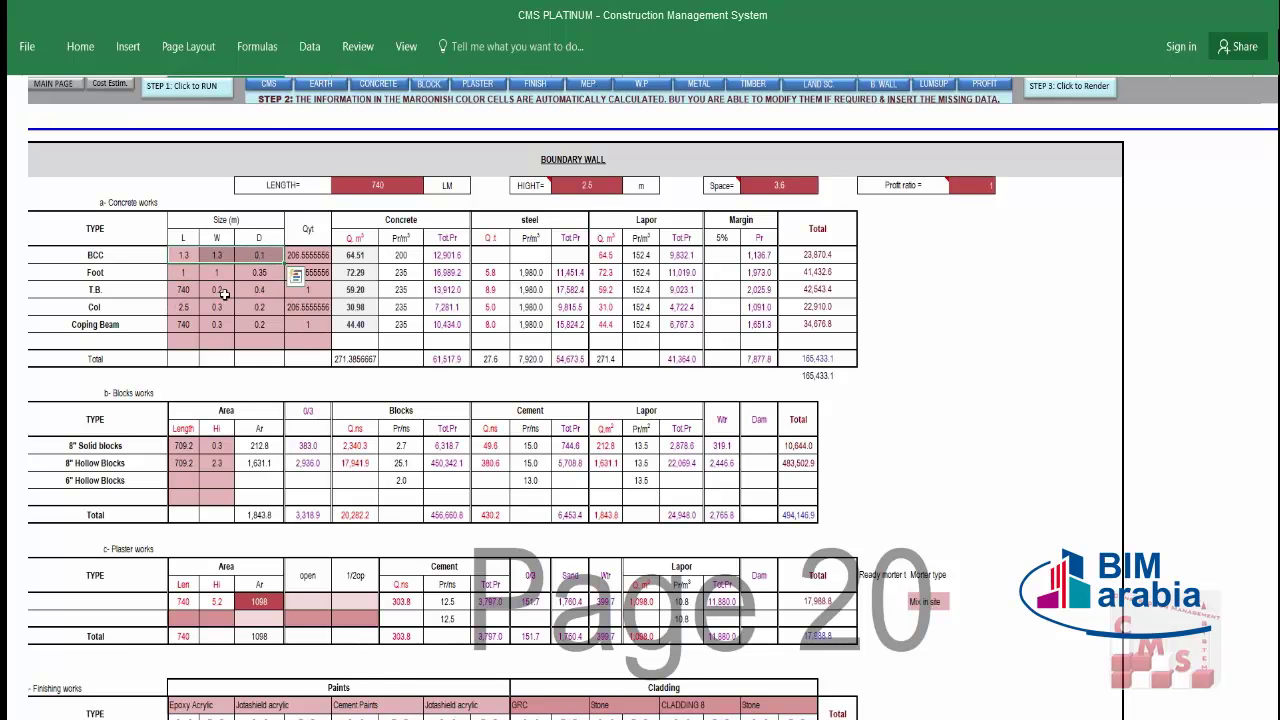
drag(180, 291, 258, 290)
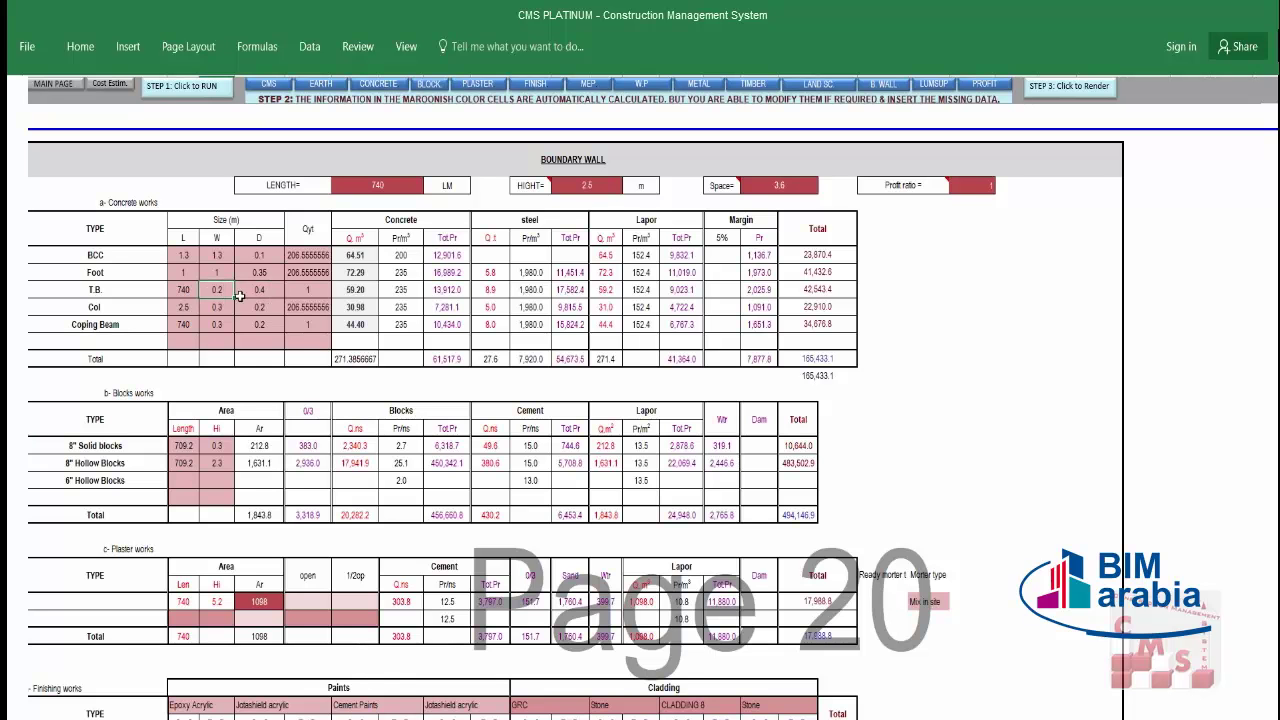
click(258, 292)
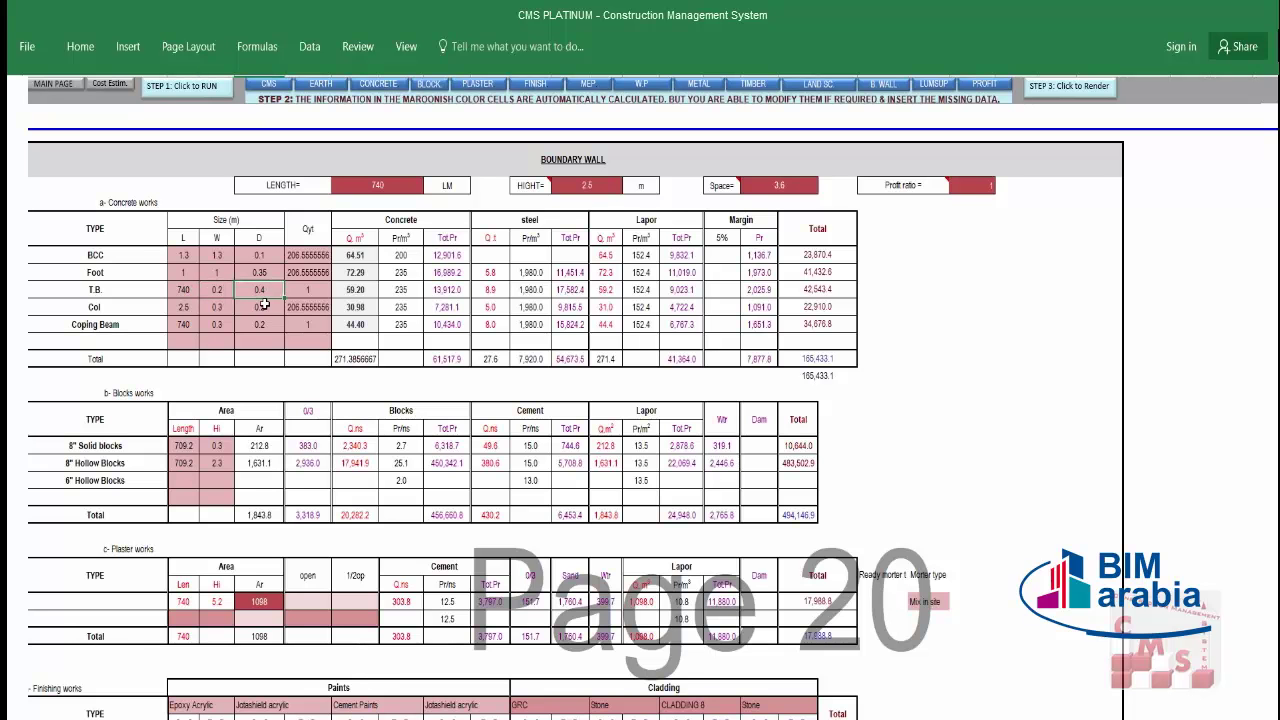
click(184, 309)
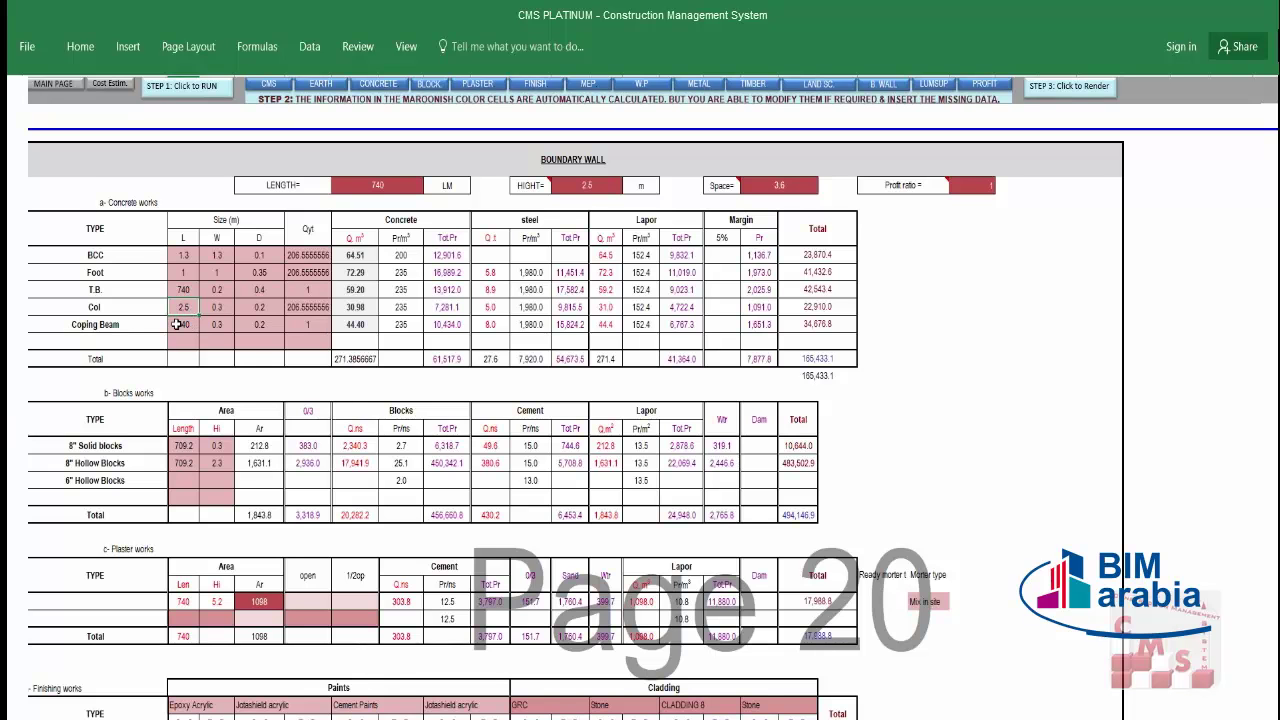
scroll(191, 310, up, 1)
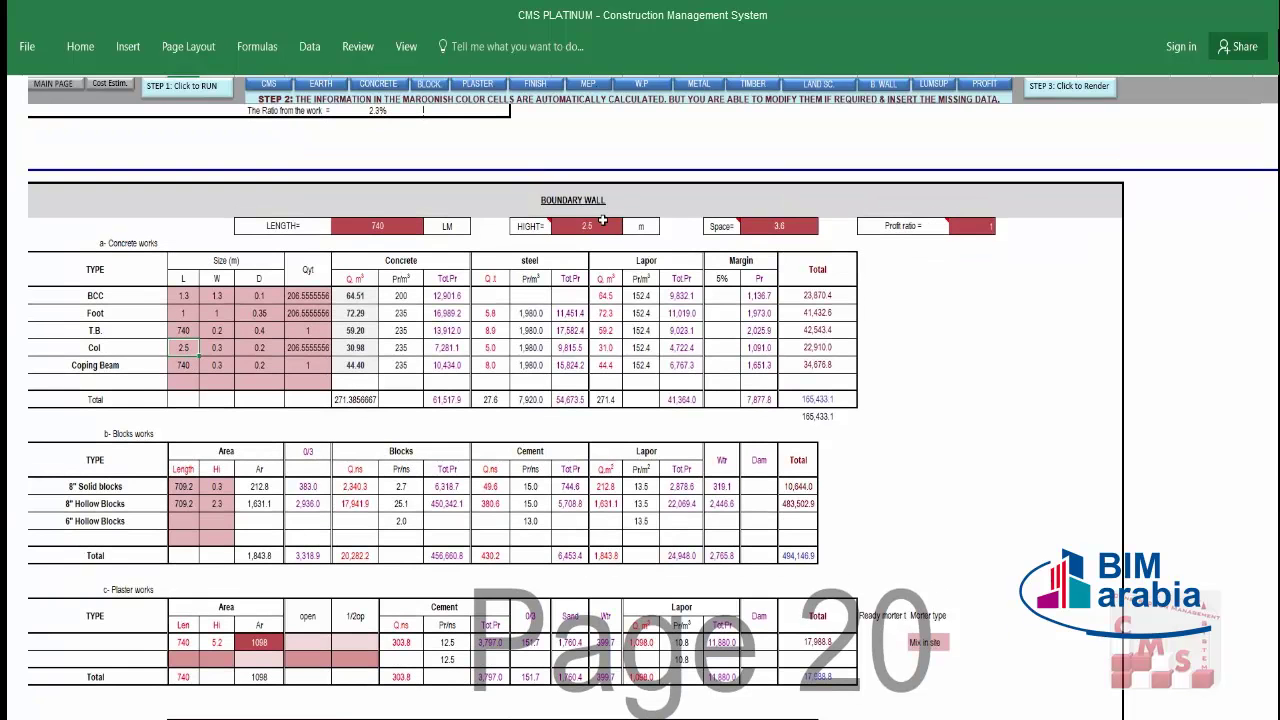
click(600, 225)
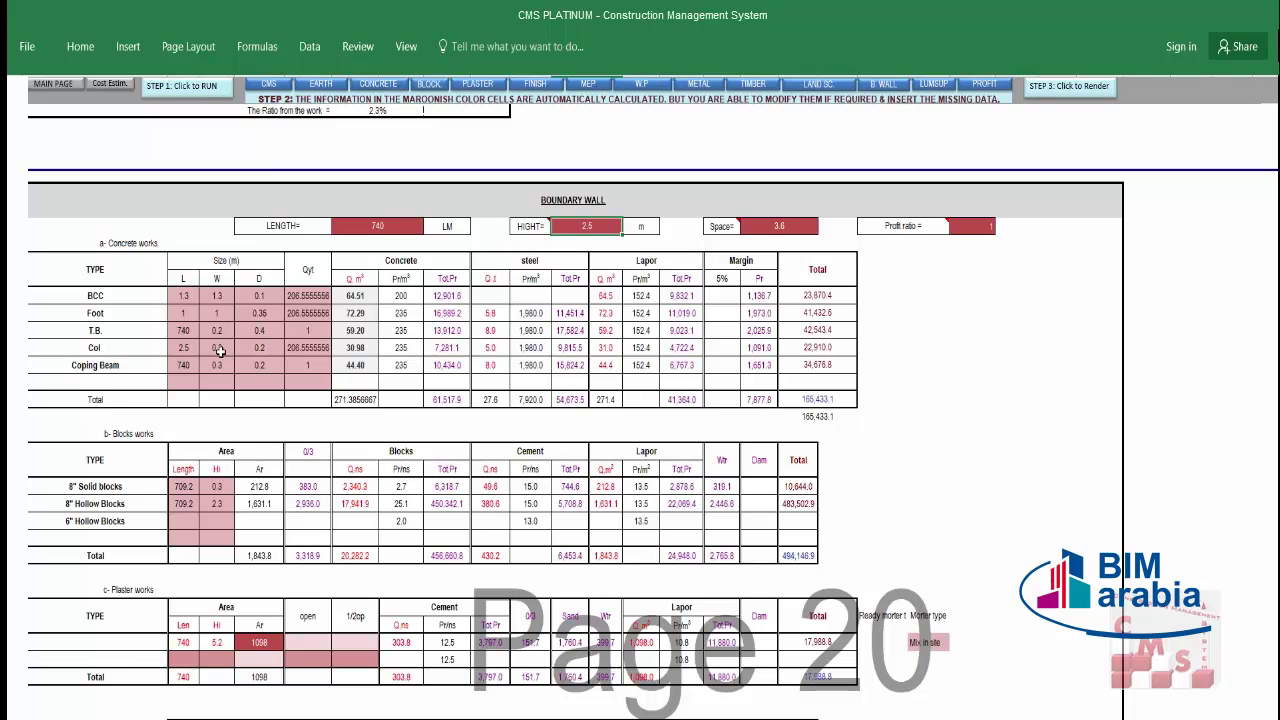
click(220, 350)
click(258, 347)
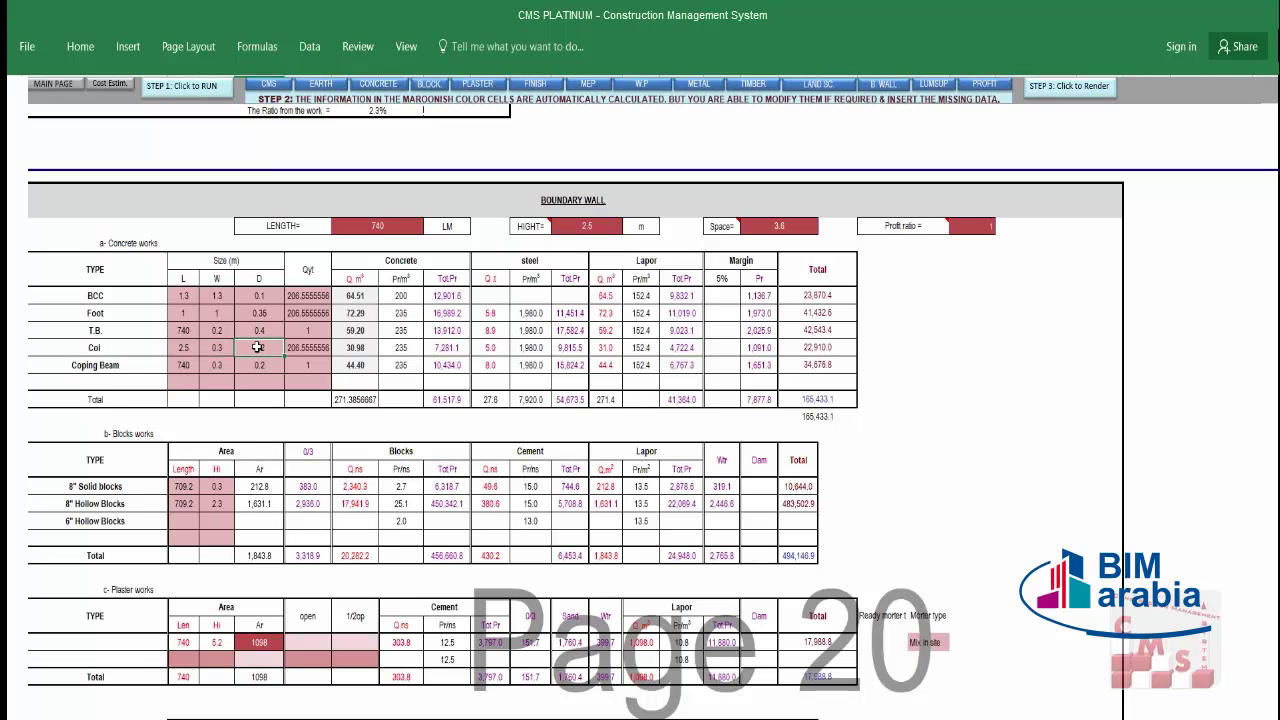
click(180, 369)
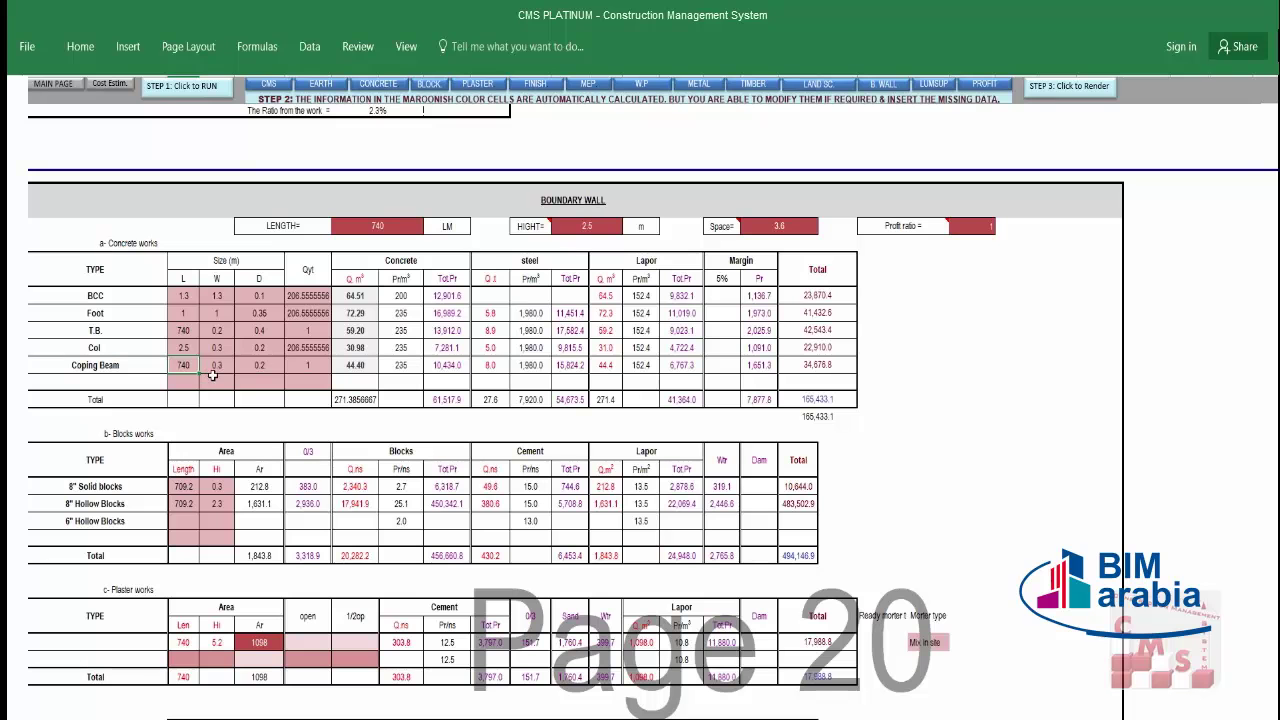
click(217, 367)
click(252, 369)
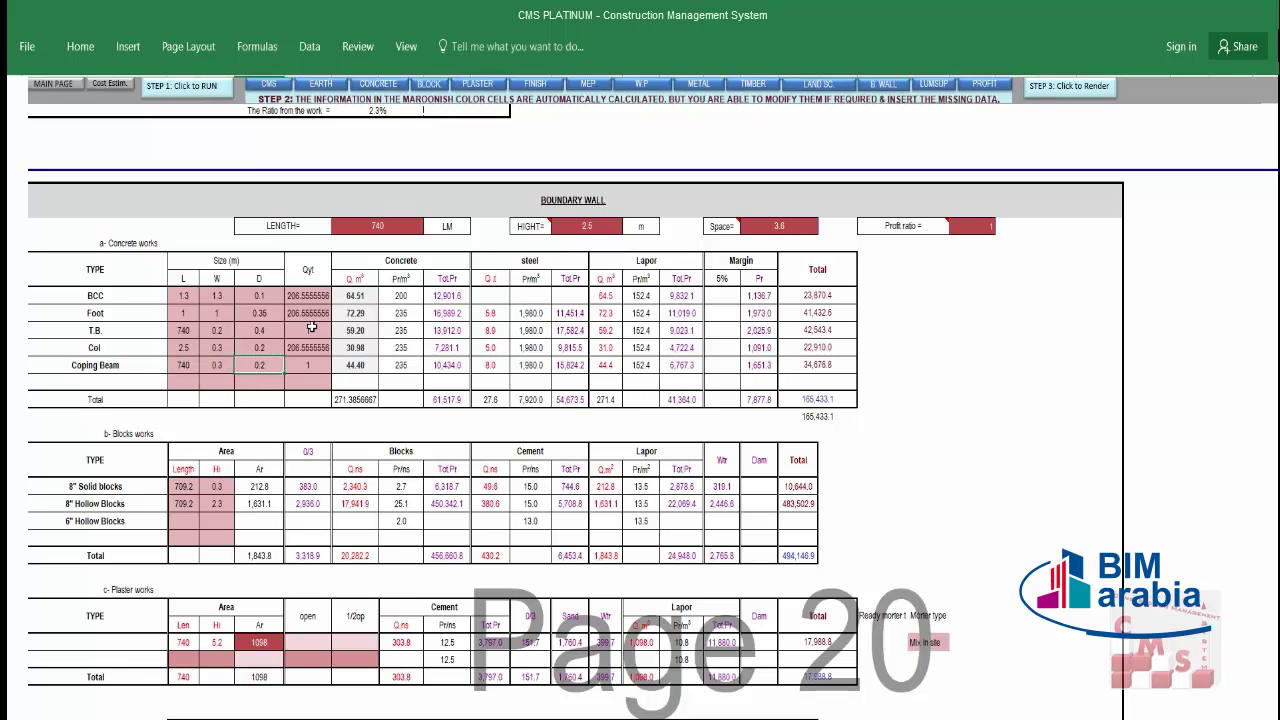
drag(312, 295, 313, 358)
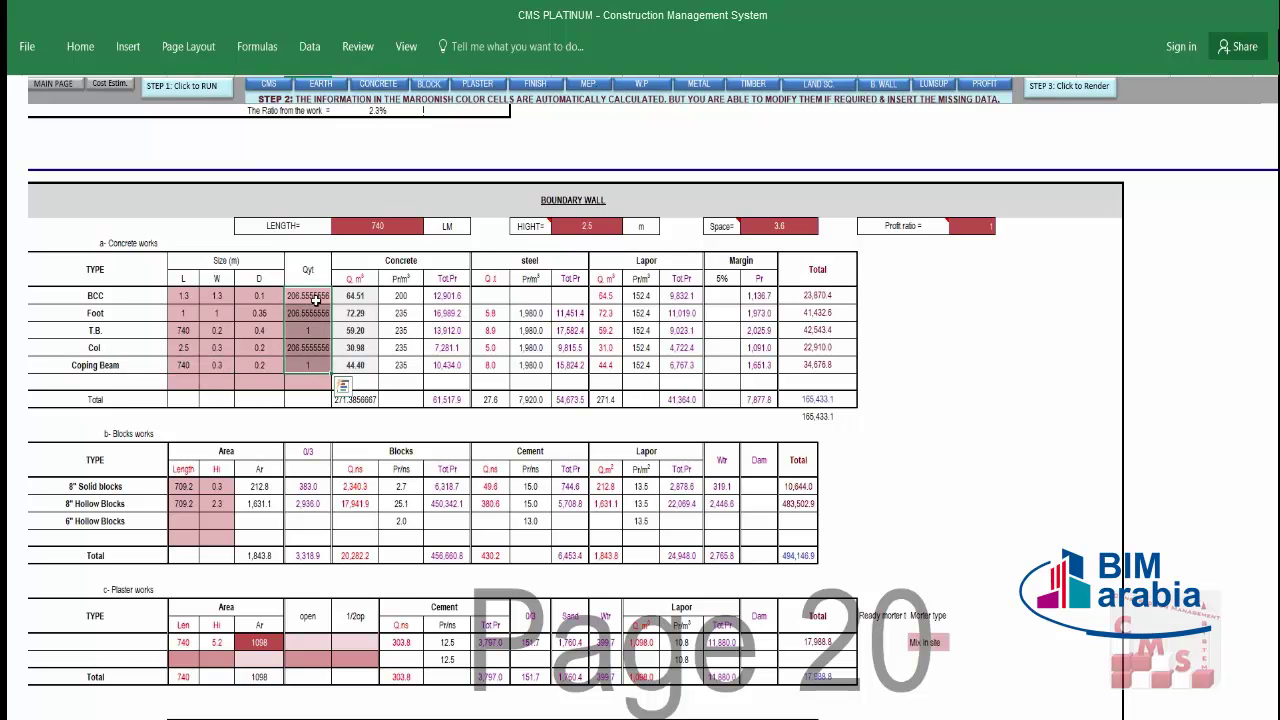
click(790, 227)
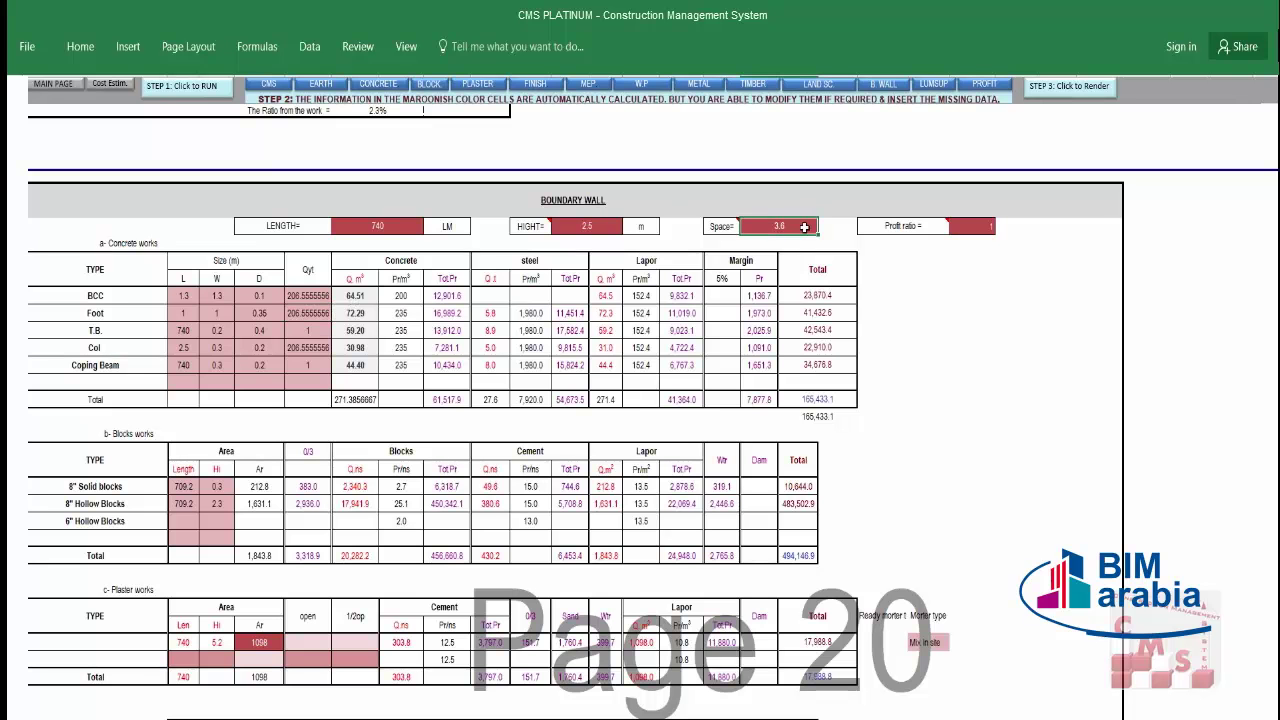
click(407, 230)
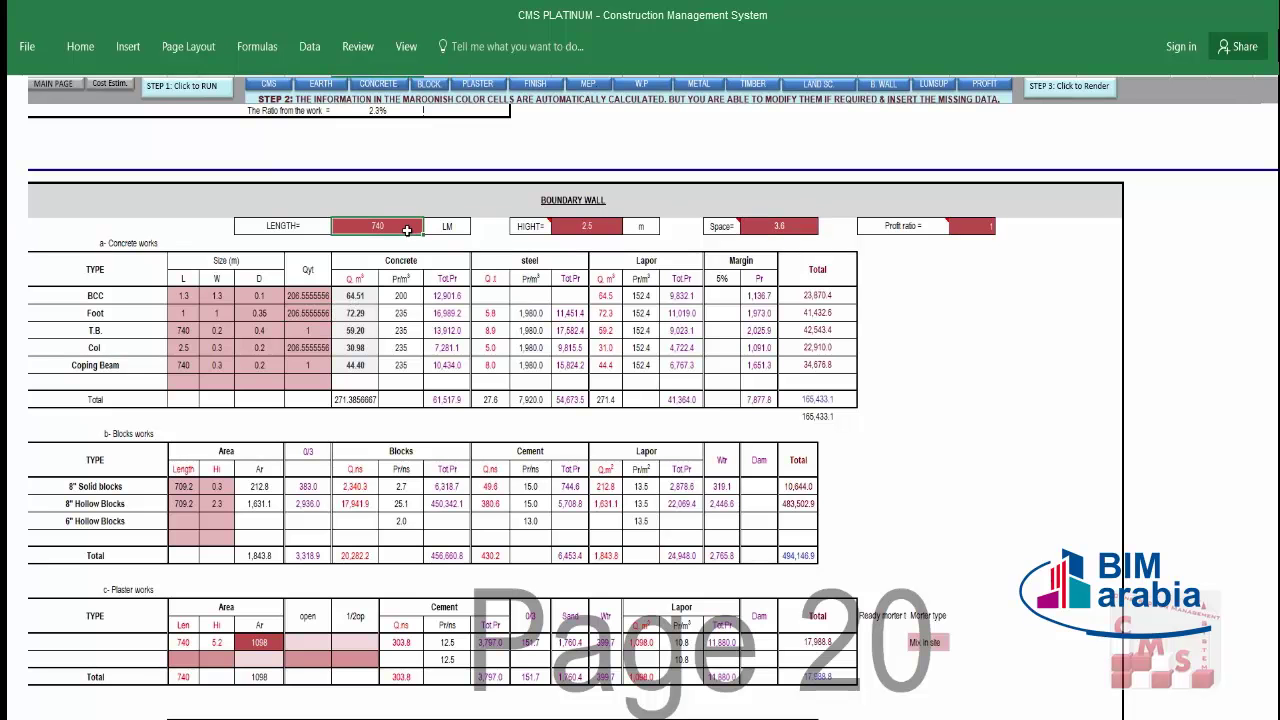
drag(360, 279, 370, 366)
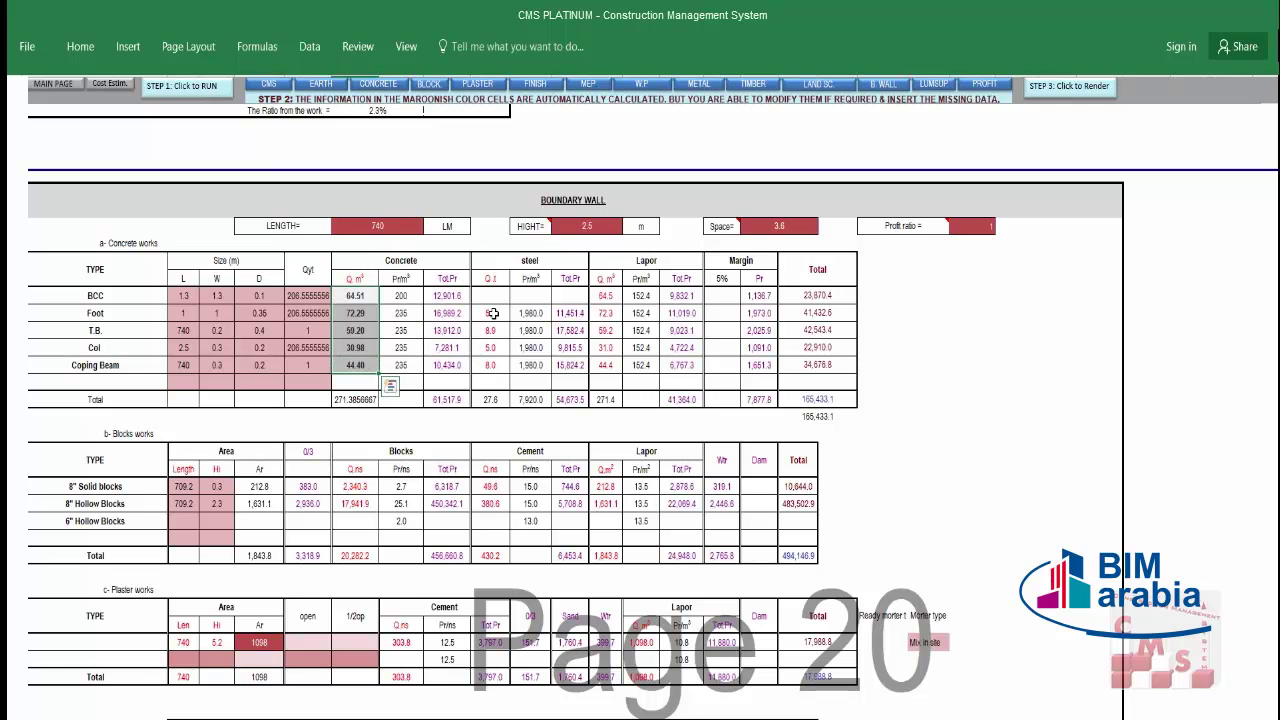
drag(493, 313, 500, 365)
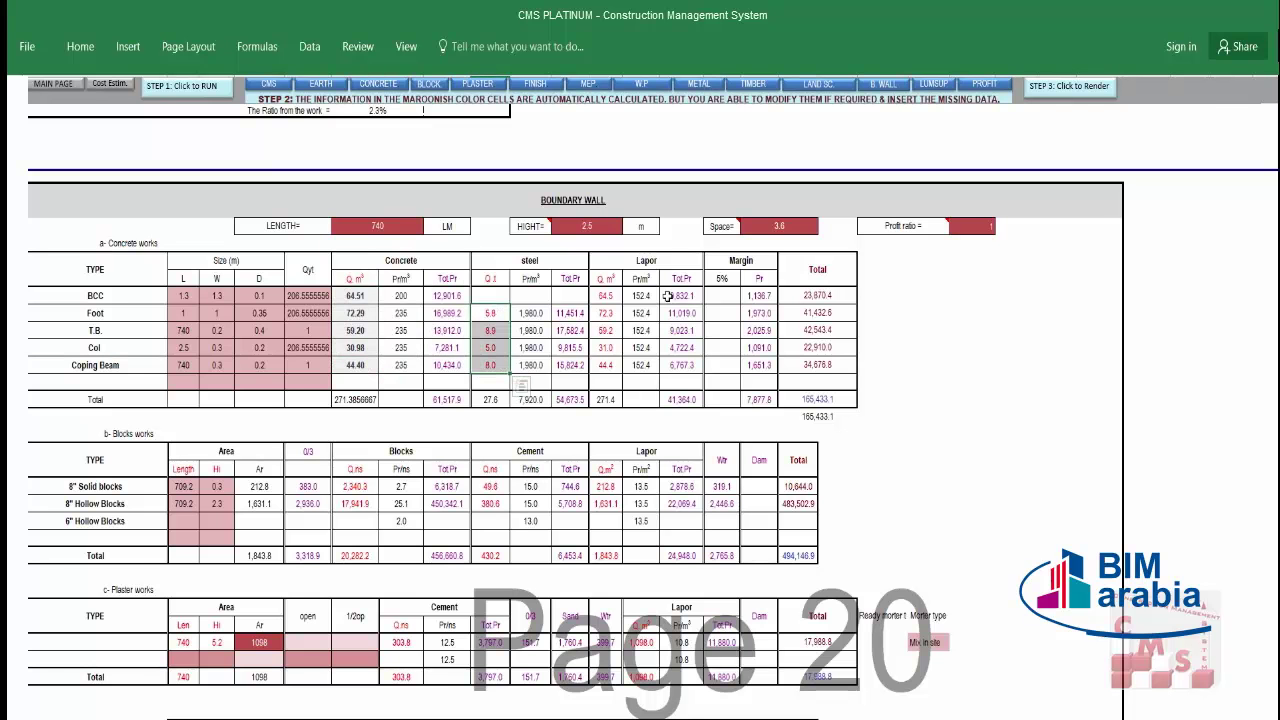
drag(490, 305, 495, 357)
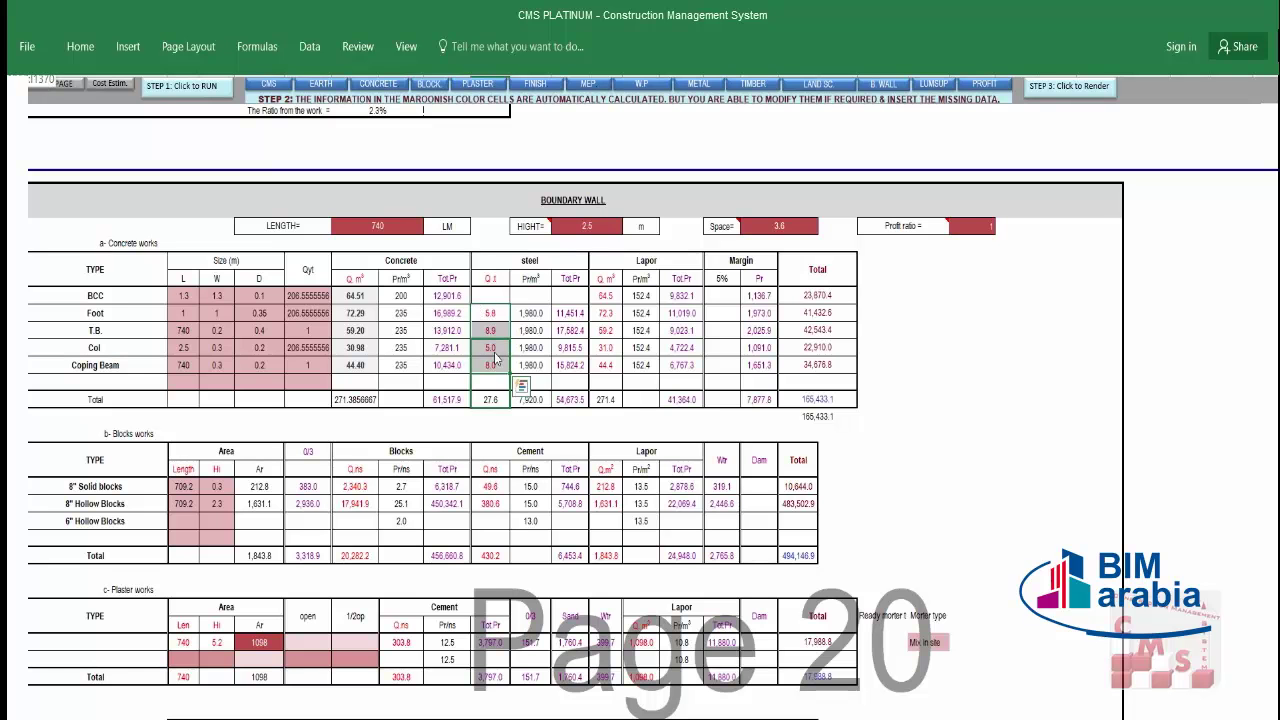
drag(605, 295, 615, 358)
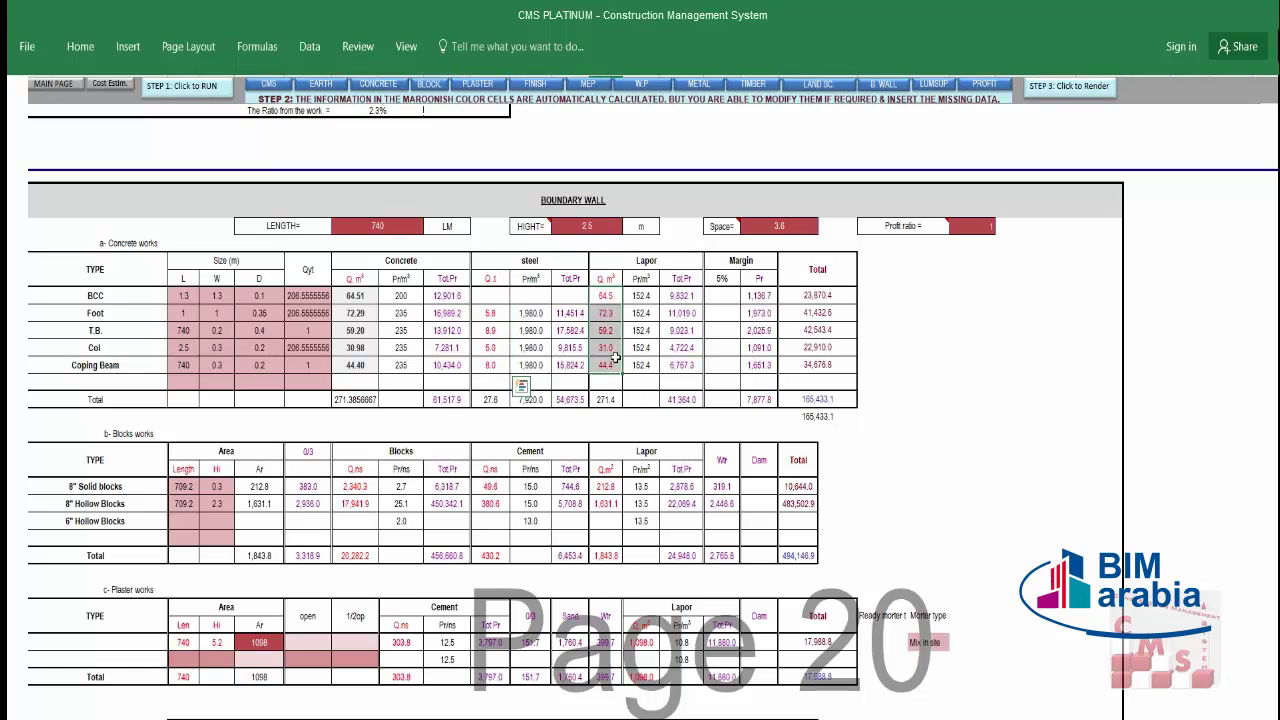
drag(678, 295, 680, 365)
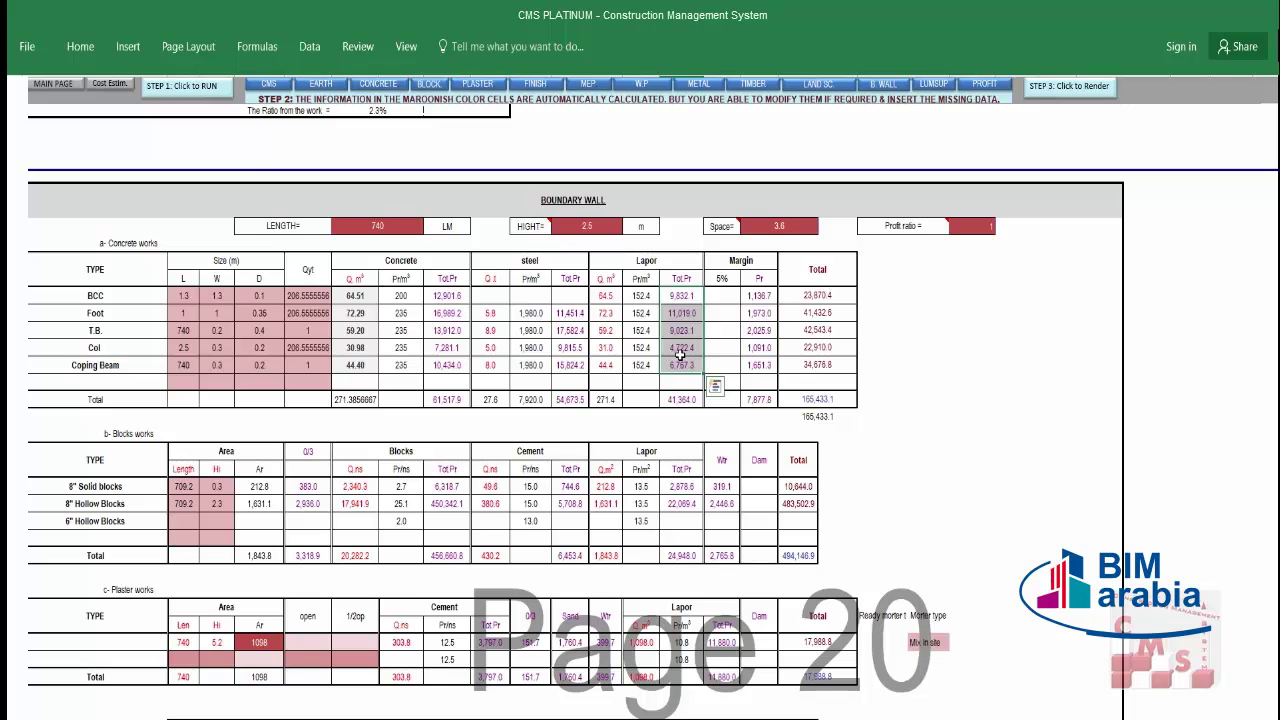
drag(759, 295, 760, 365)
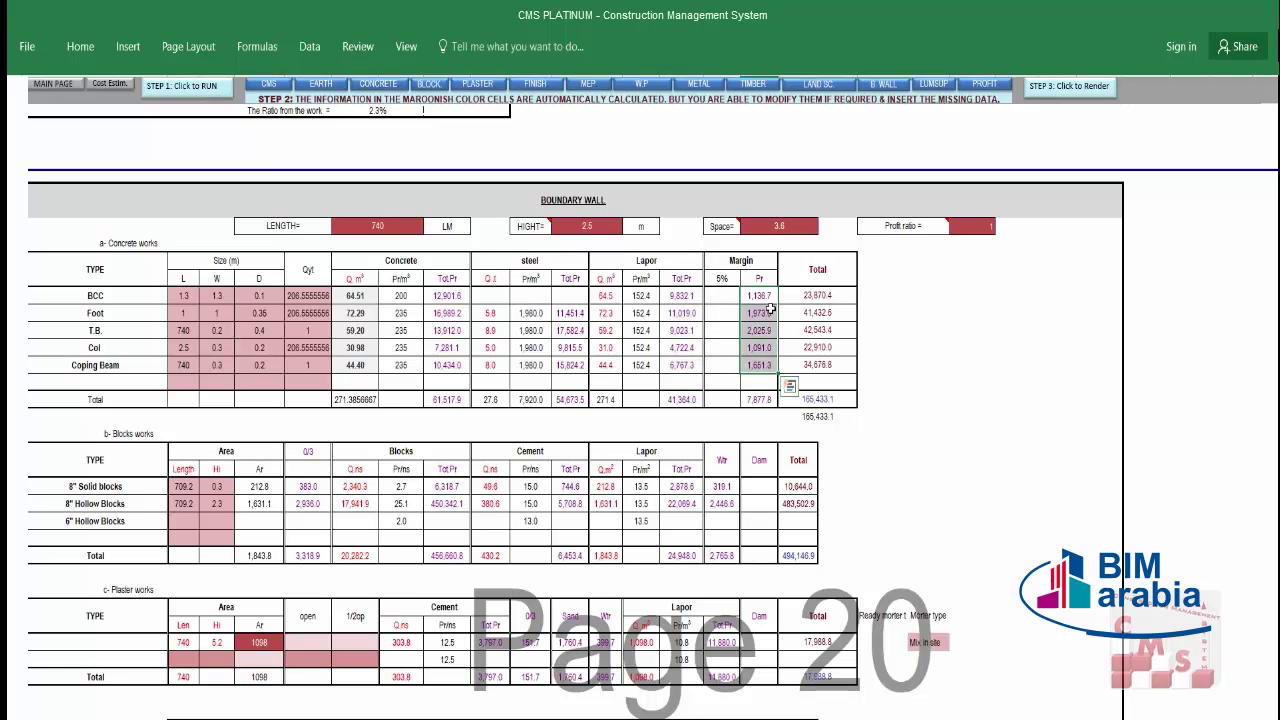
drag(845, 296, 836, 395)
click(830, 414)
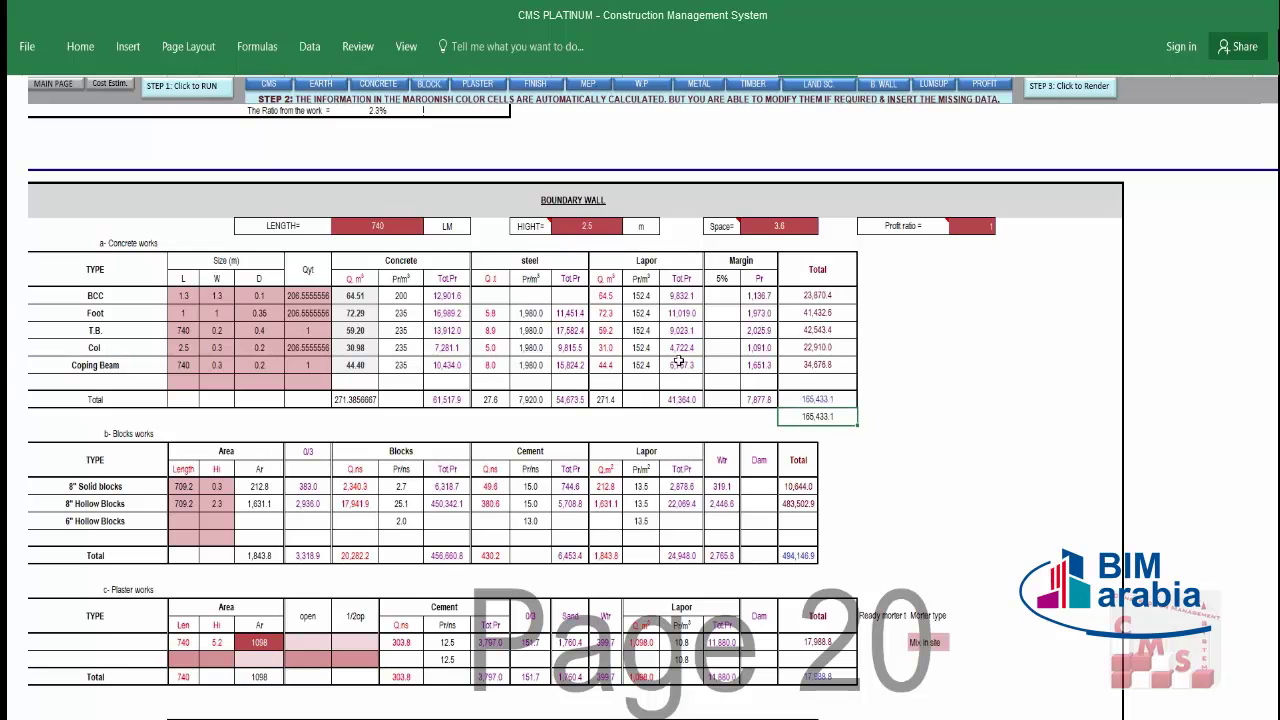
scroll(679, 362, down, 1)
click(130, 396)
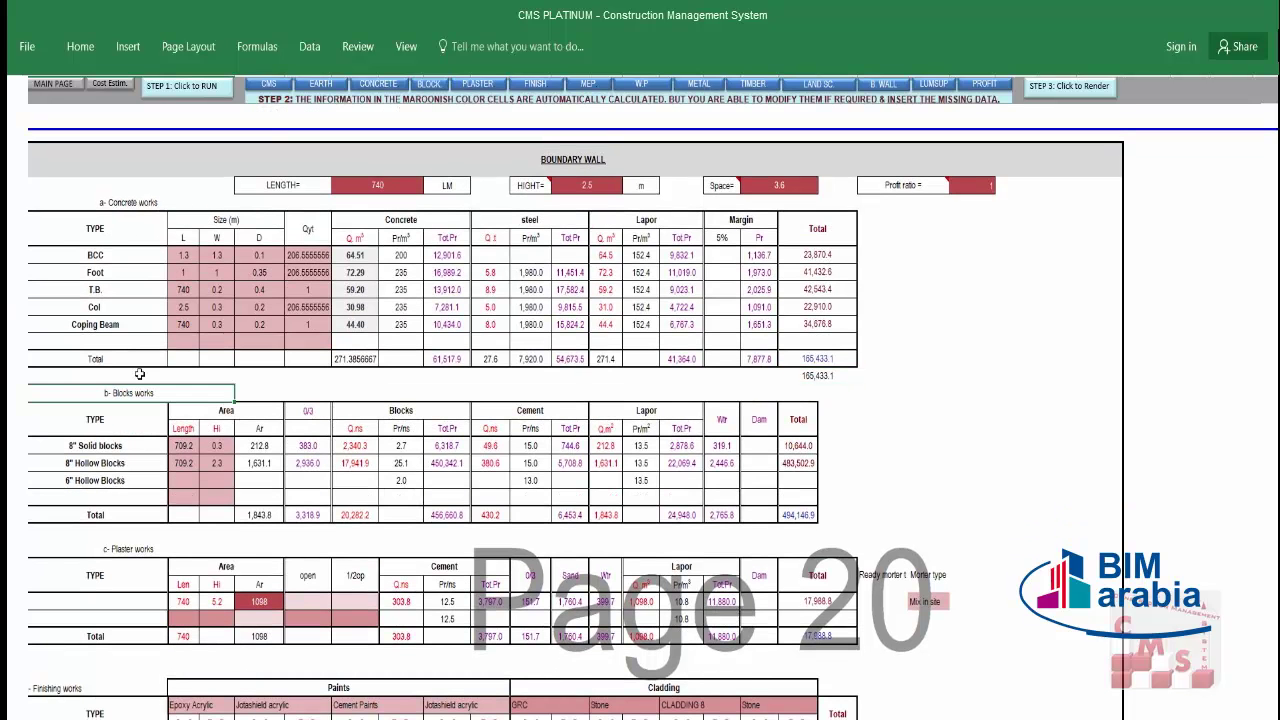
click(90, 449)
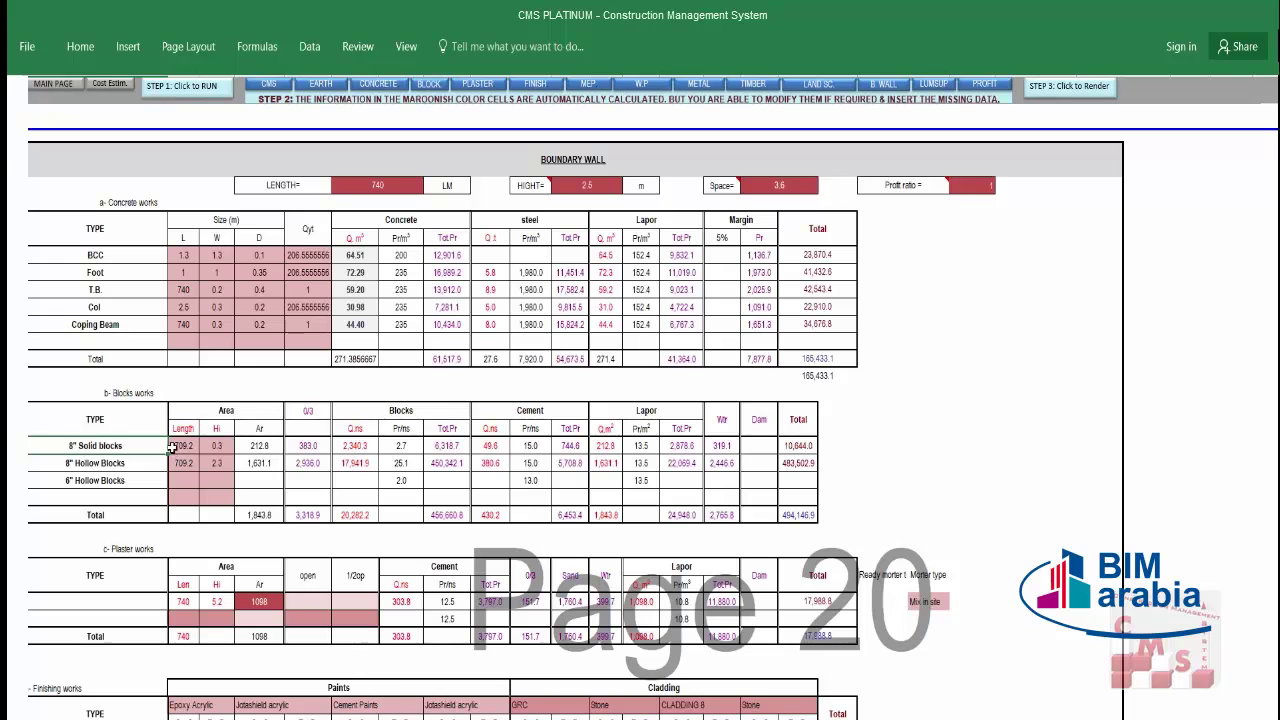
click(188, 446)
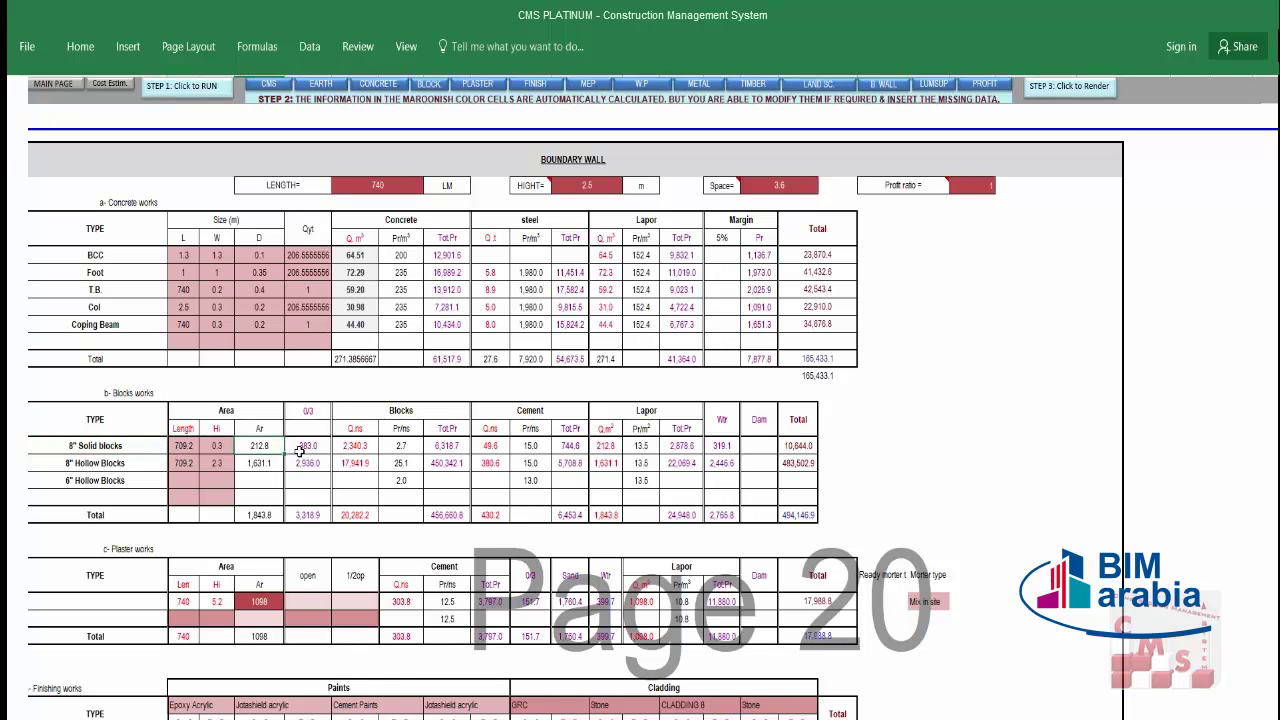
drag(300, 446, 628, 452)
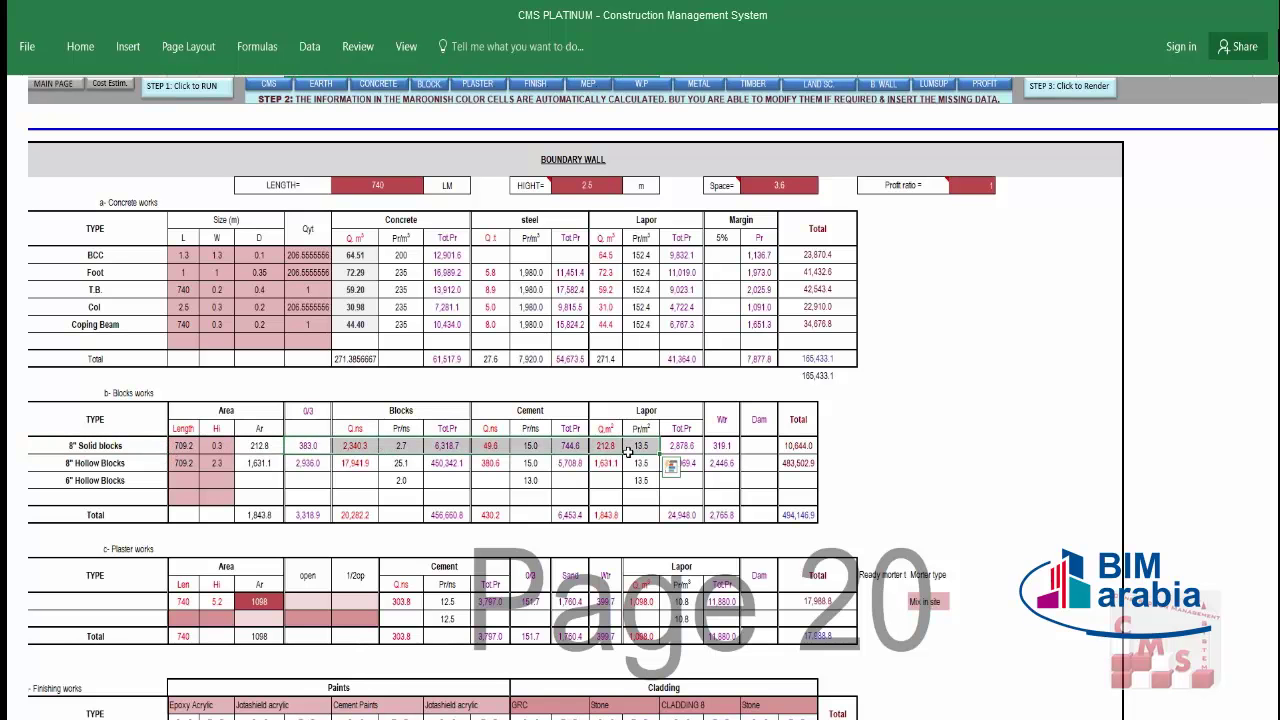
click(798, 446)
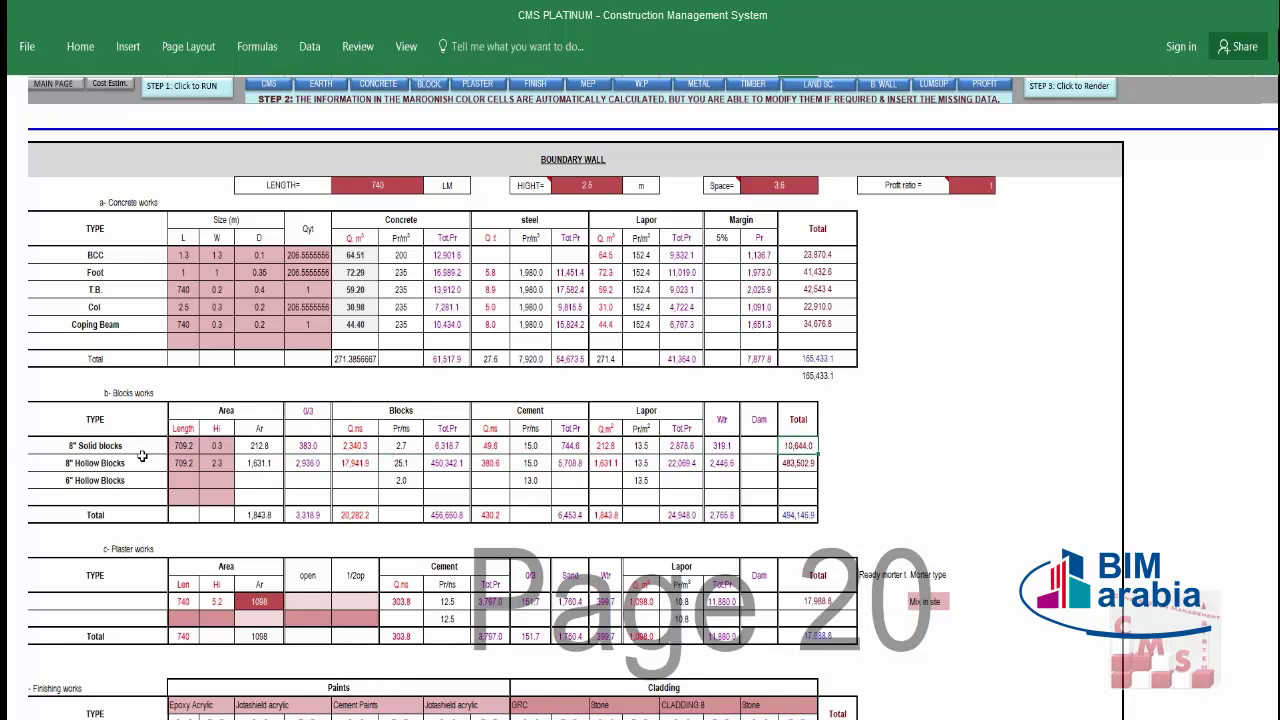
click(164, 466)
drag(181, 465, 789, 455)
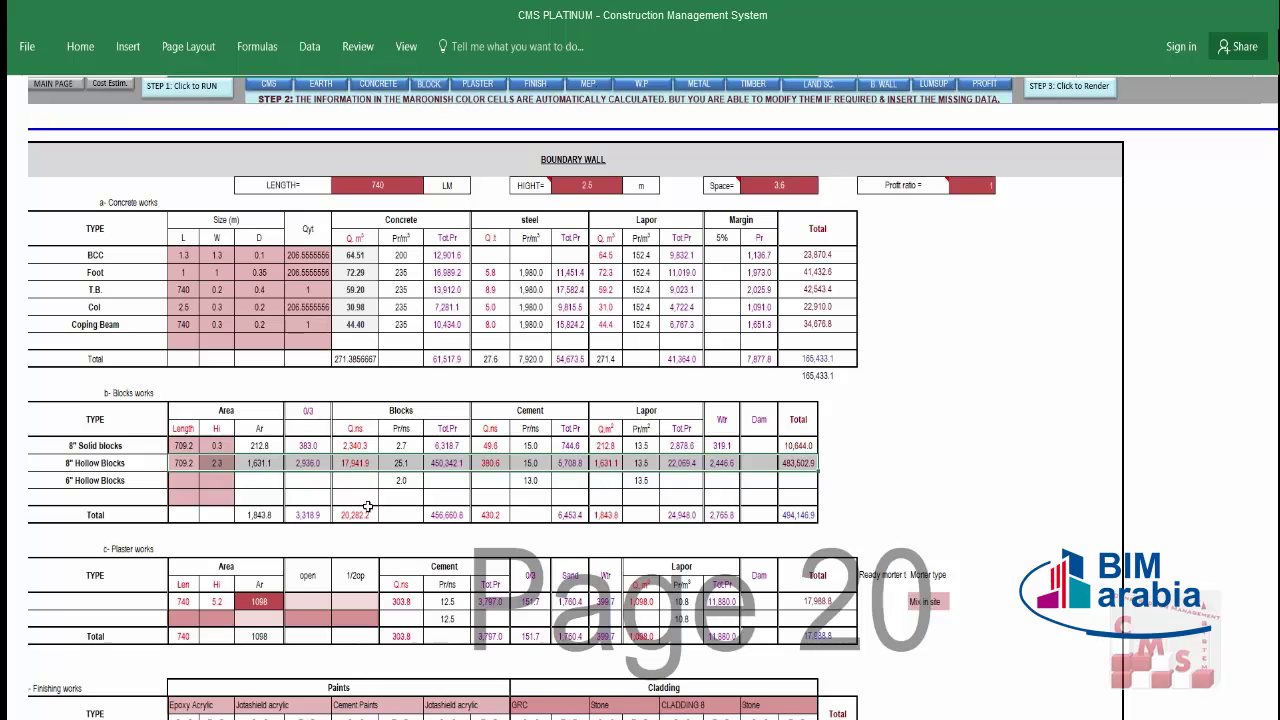
drag(722, 514, 795, 517)
click(795, 517)
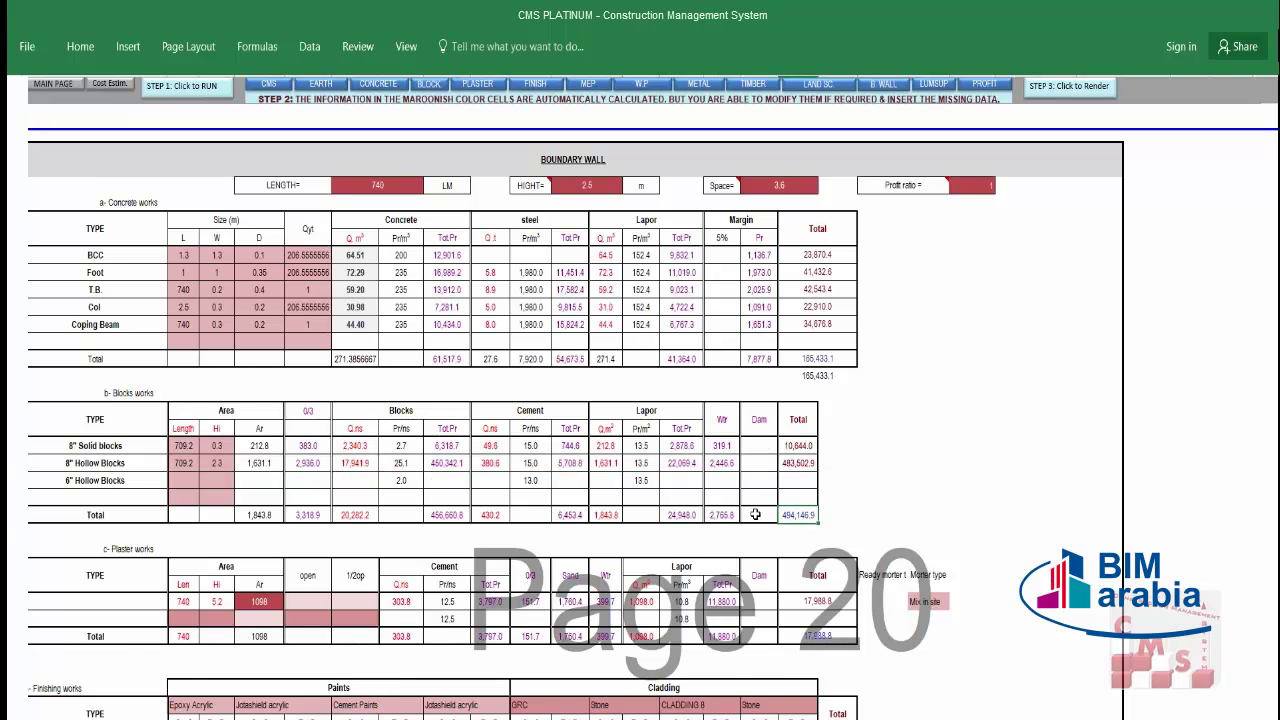
scroll(815, 508, down, 2)
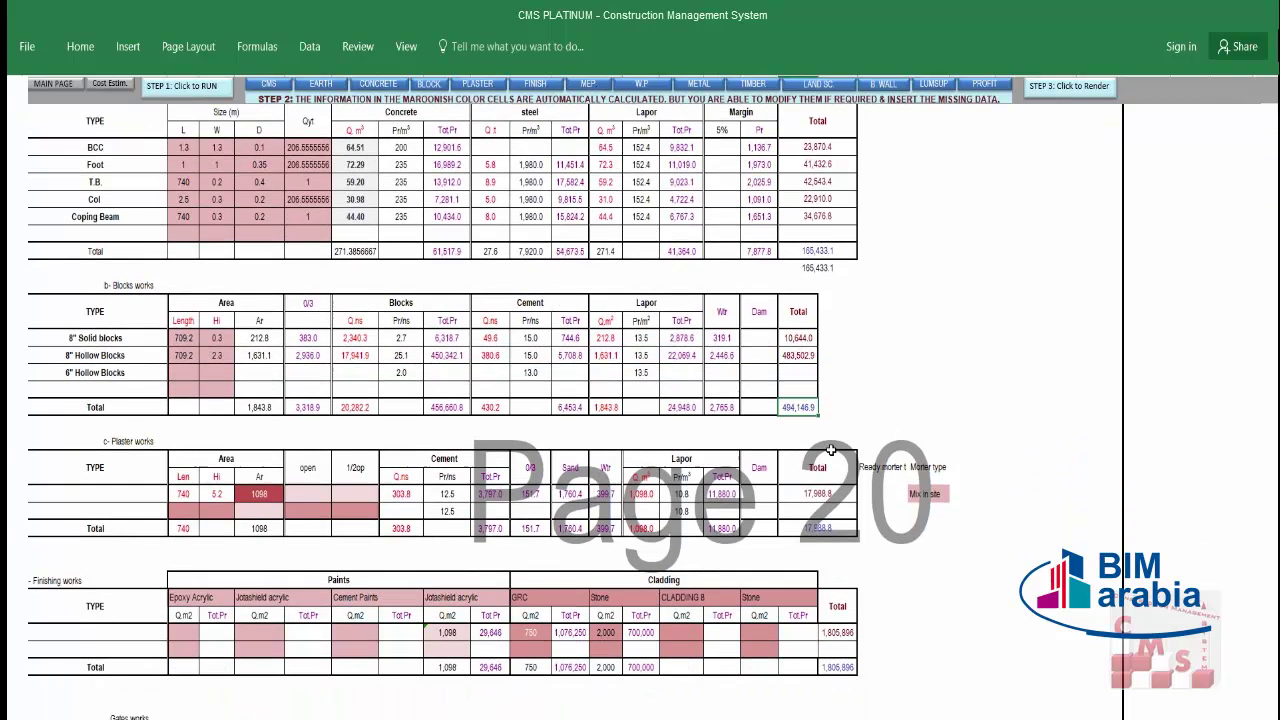
drag(216, 494, 858, 514)
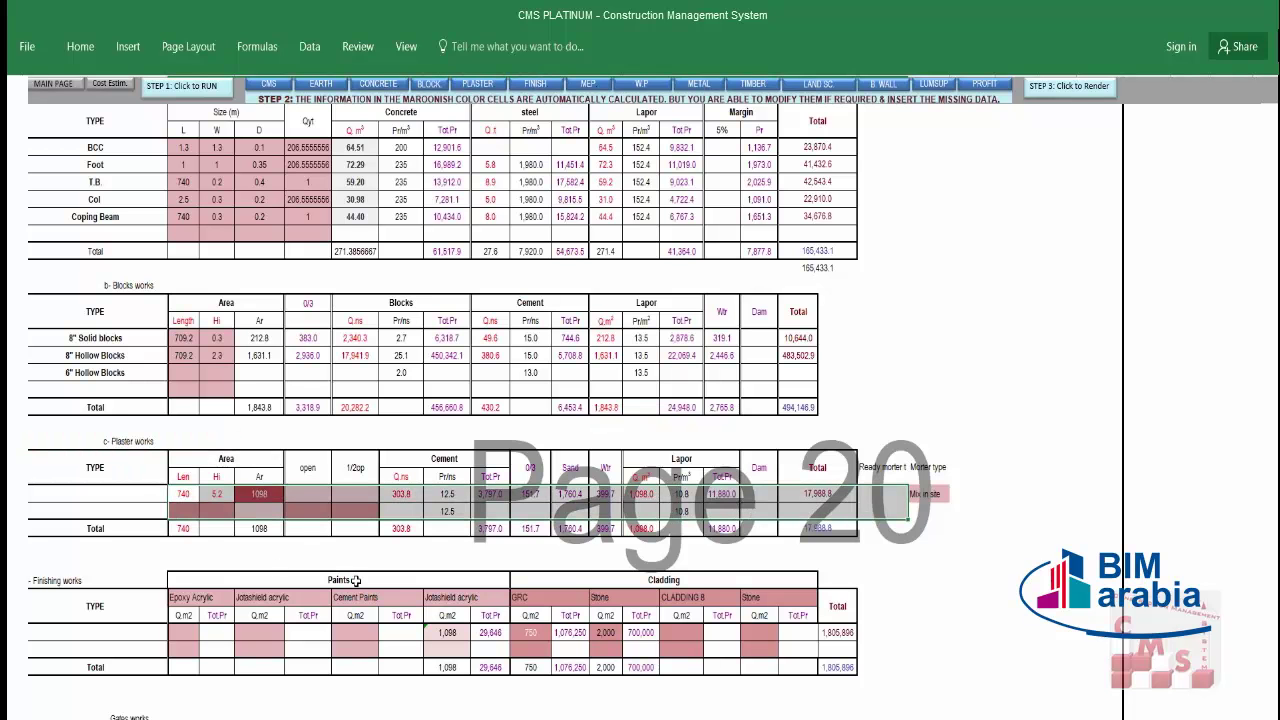
click(930, 498)
click(956, 494)
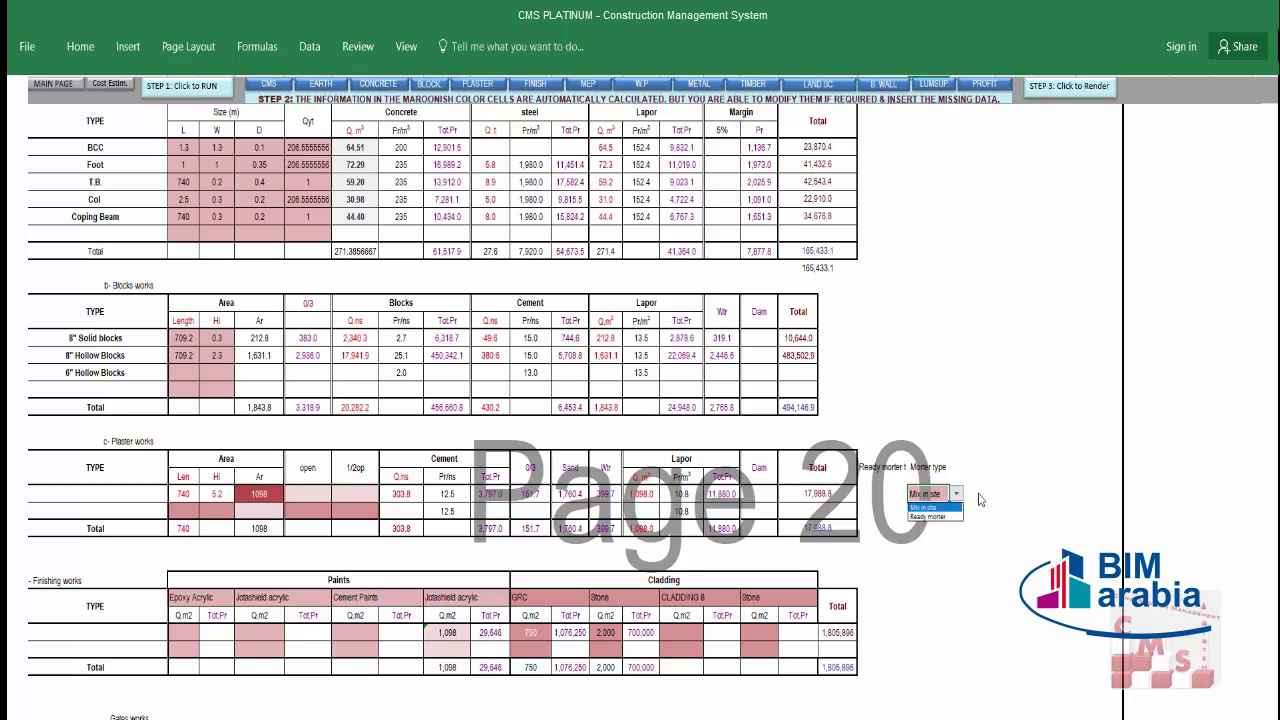
click(980, 499)
click(958, 495)
click(957, 495)
scroll(846, 522, down, 1)
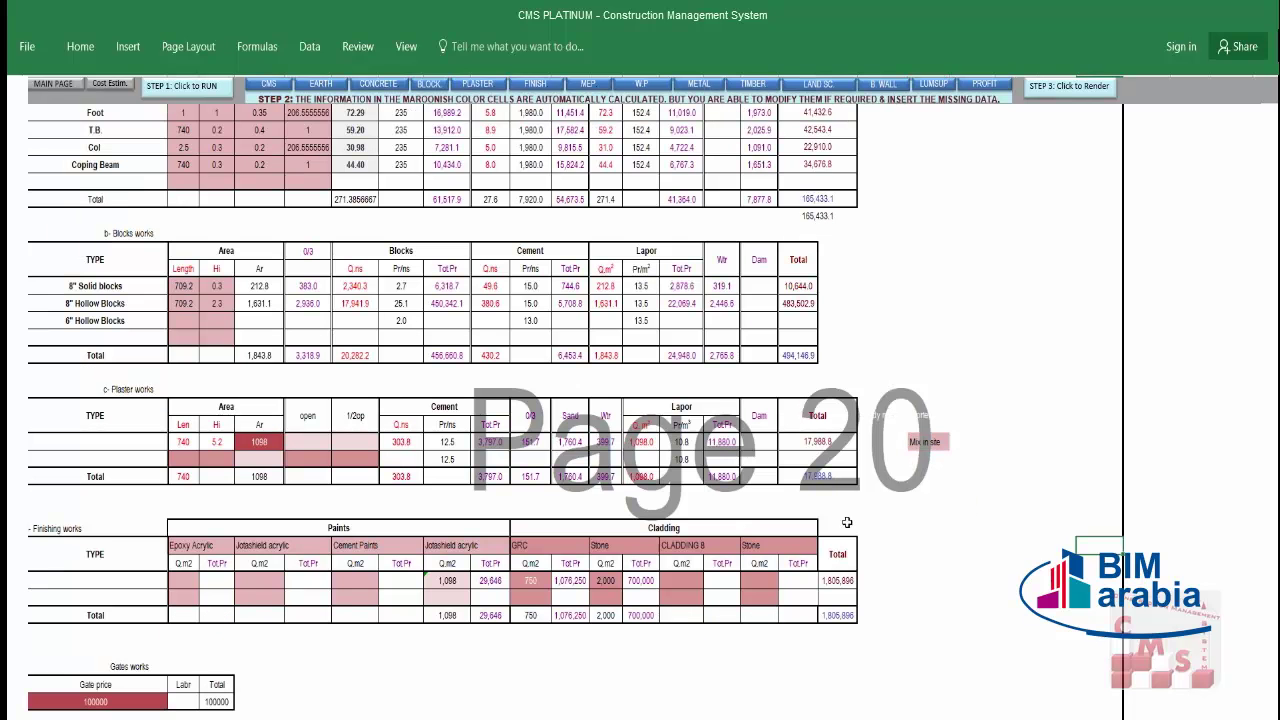
click(110, 527)
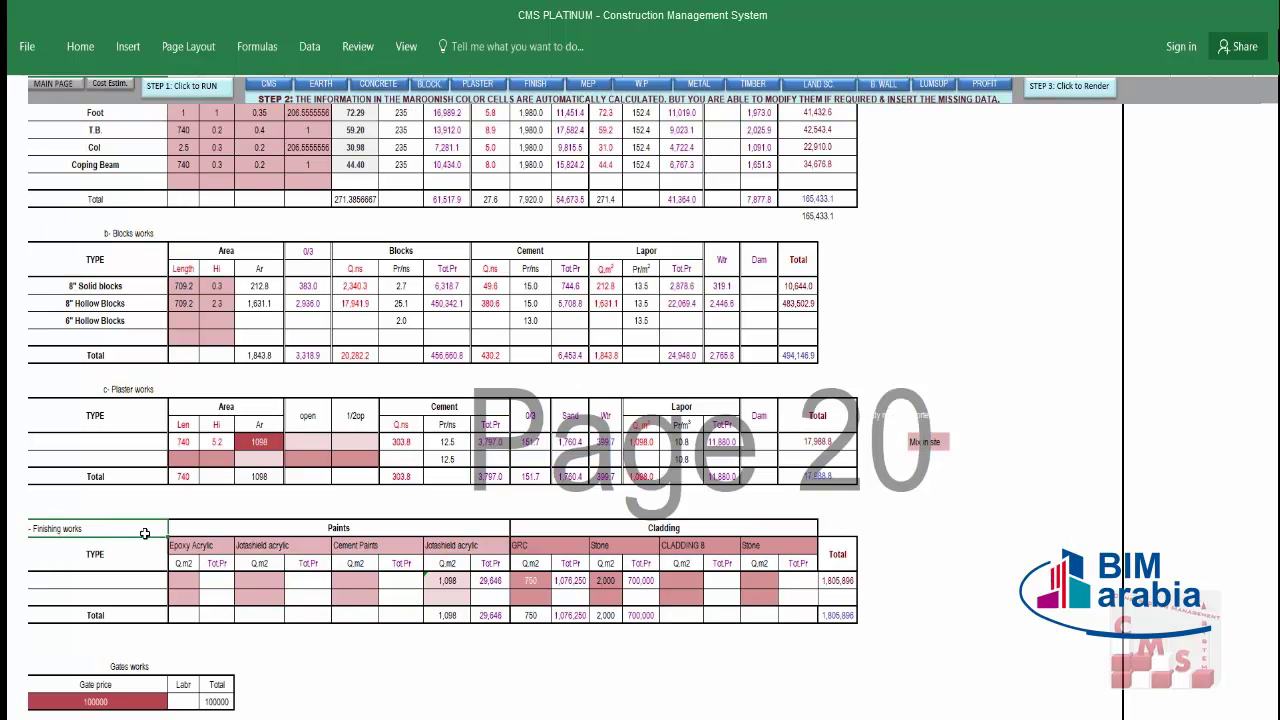
drag(276, 530, 296, 610)
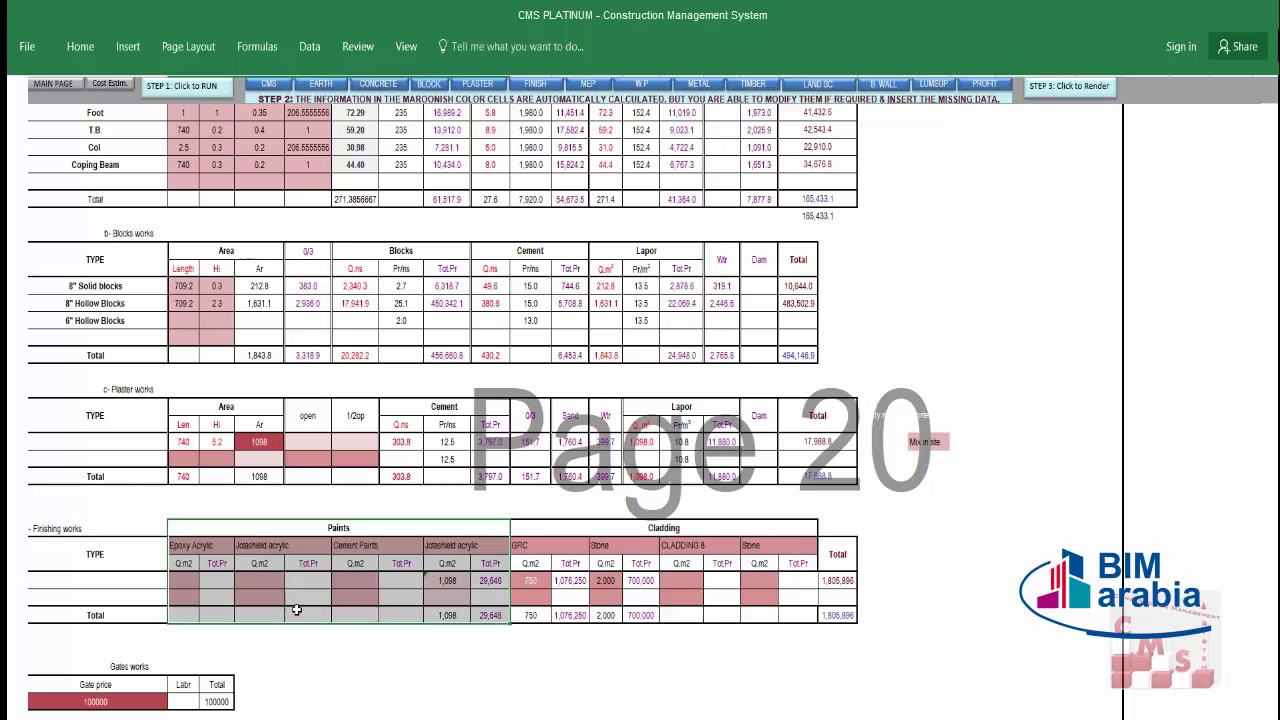
mouse_move(685, 517)
mouse_down()
mouse_move(694, 634)
mouse_move(703, 615)
mouse_up()
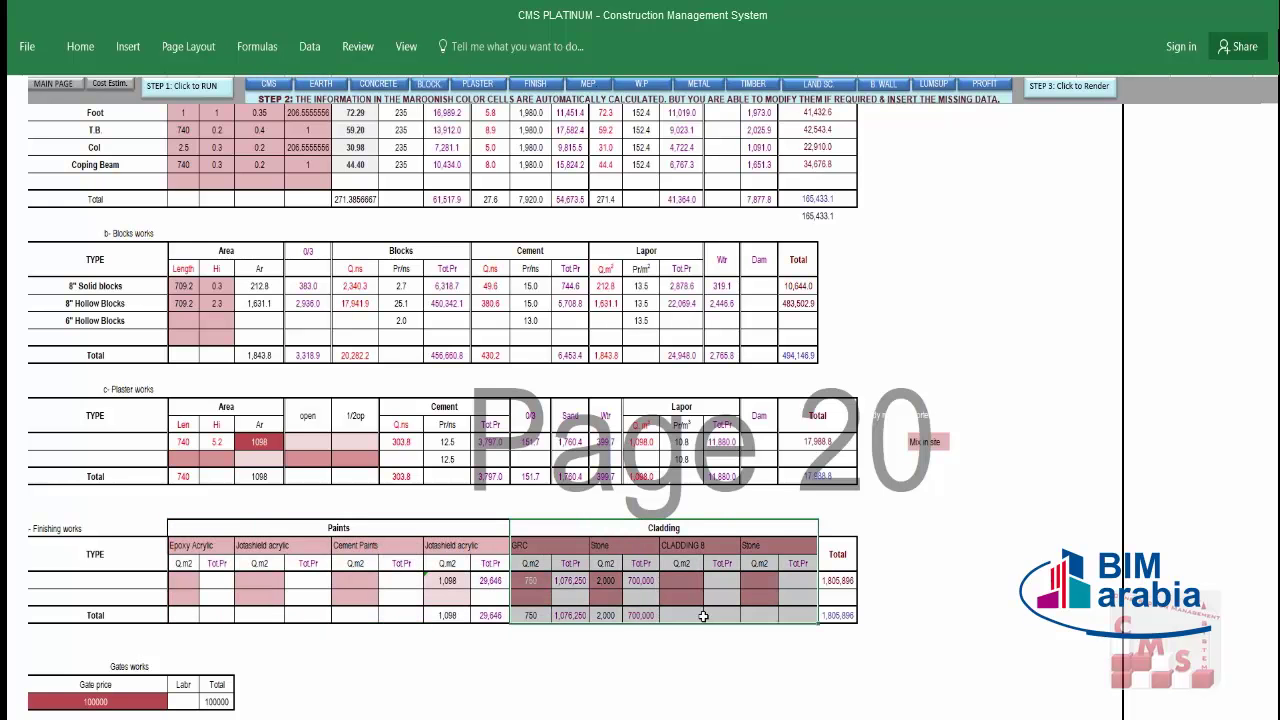
click(520, 581)
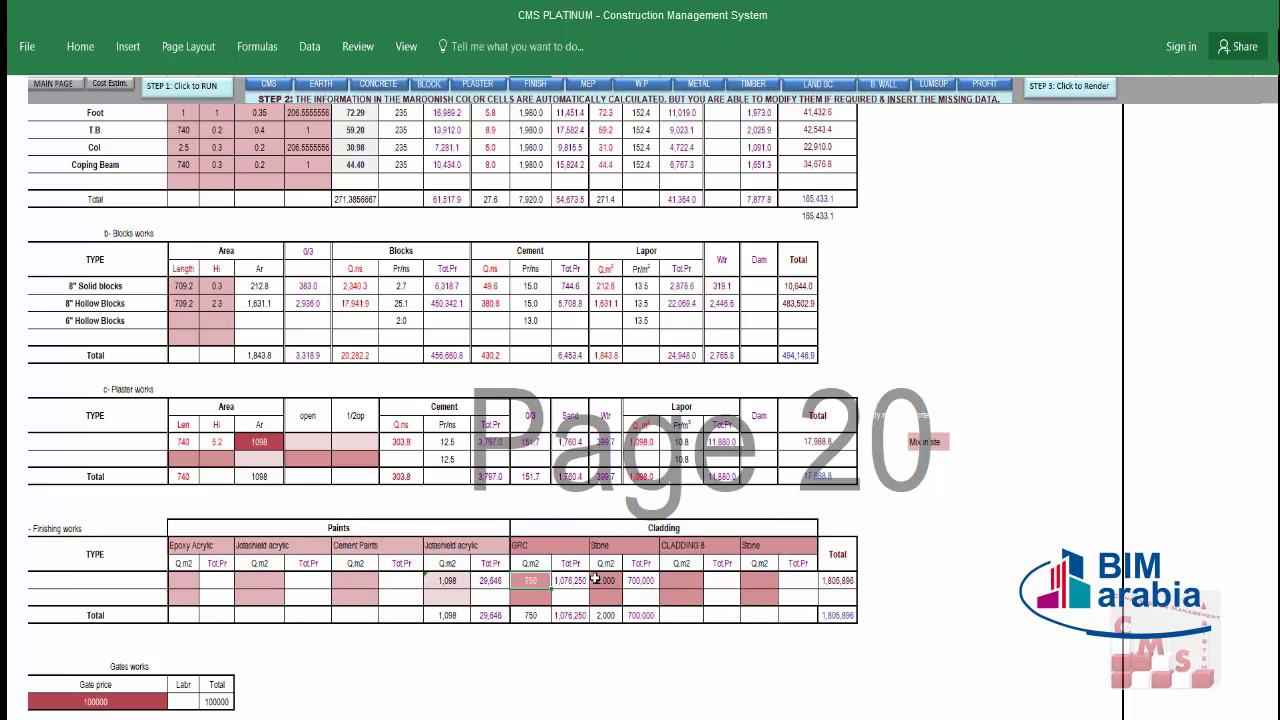
click(595, 580)
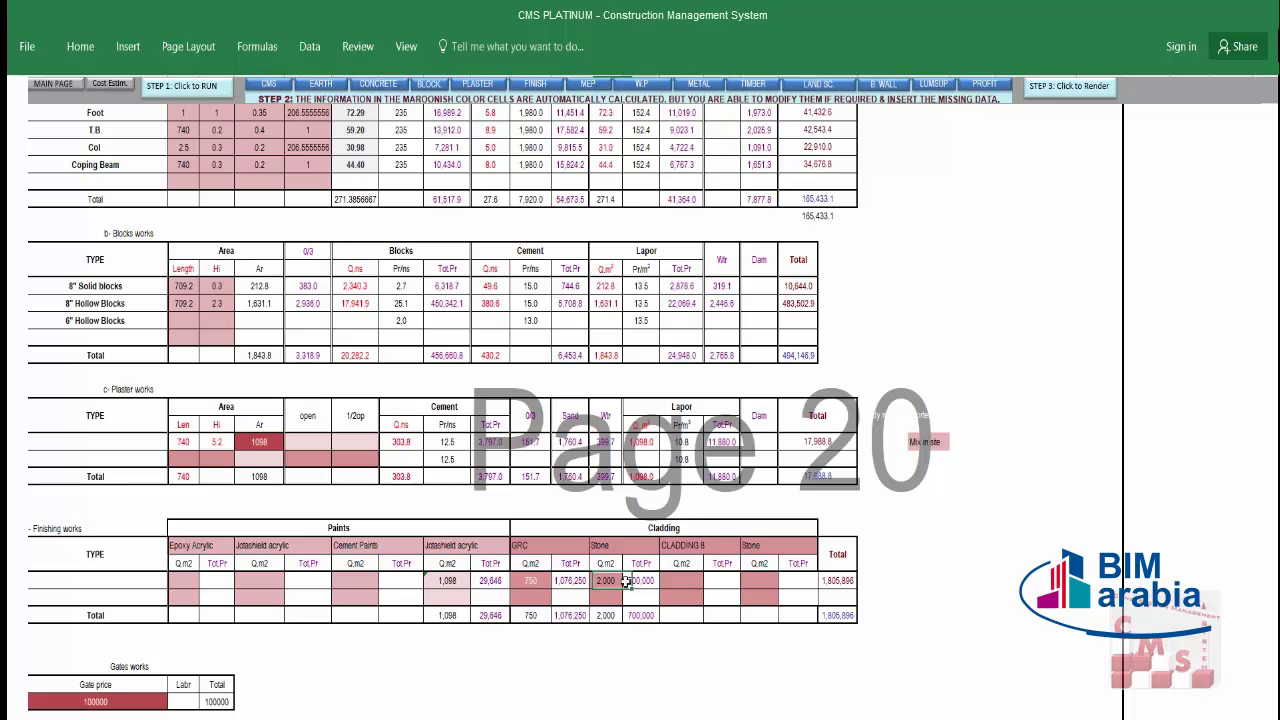
click(447, 597)
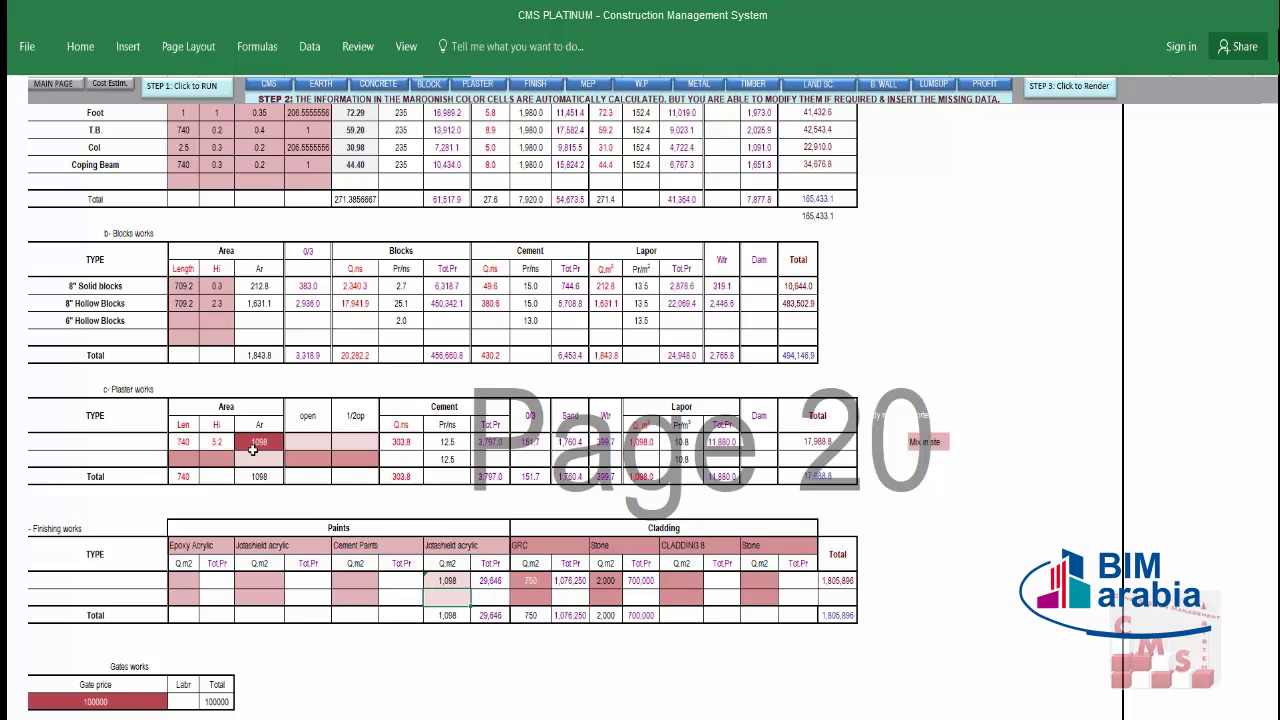
scroll(683, 548, down, 1)
Check the 1,805,896 finishing total, Total Min. Cost, Final Min. Price and Meter cost, then go to Lumpsum Amounts.
click(838, 562)
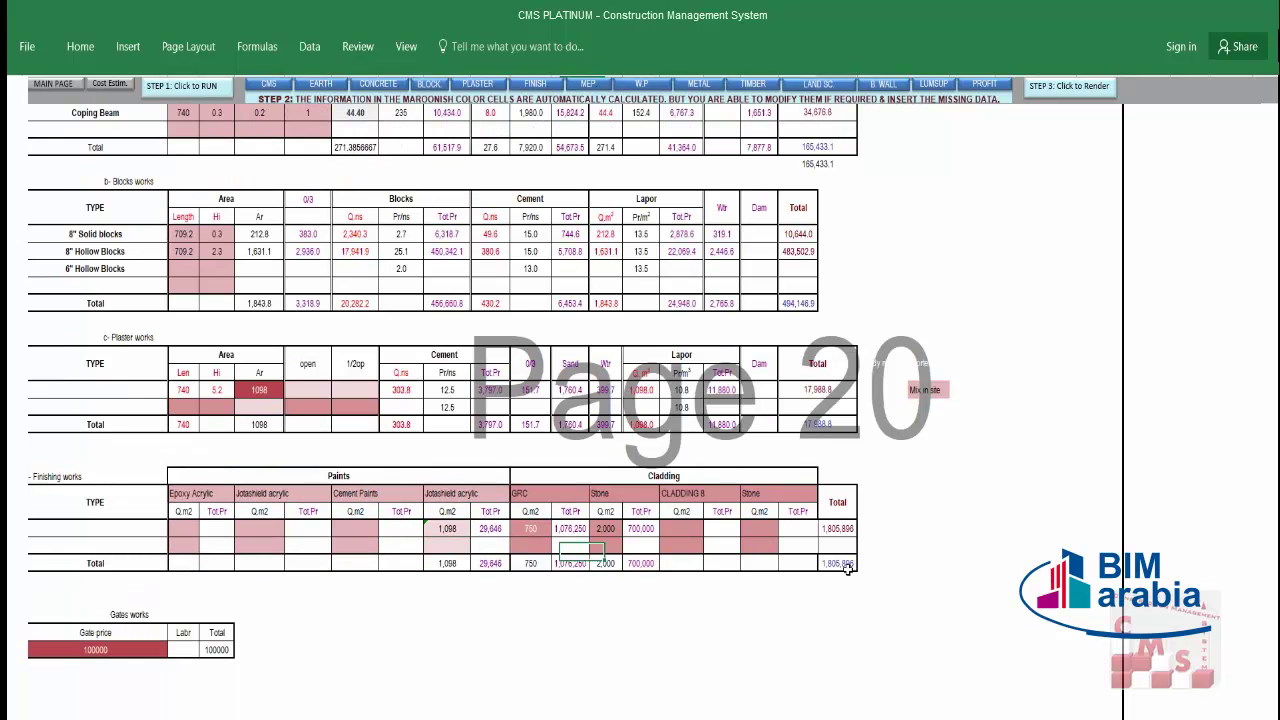
scroll(530, 580, down, 3)
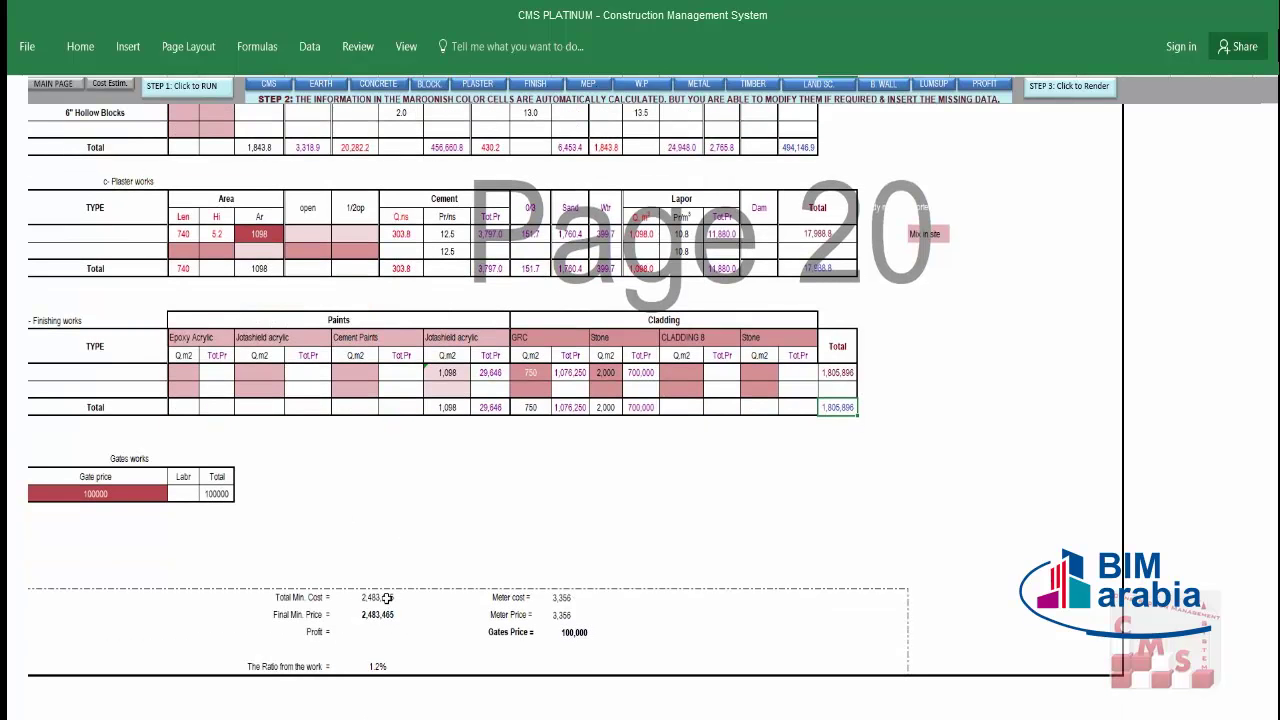
click(386, 597)
click(395, 614)
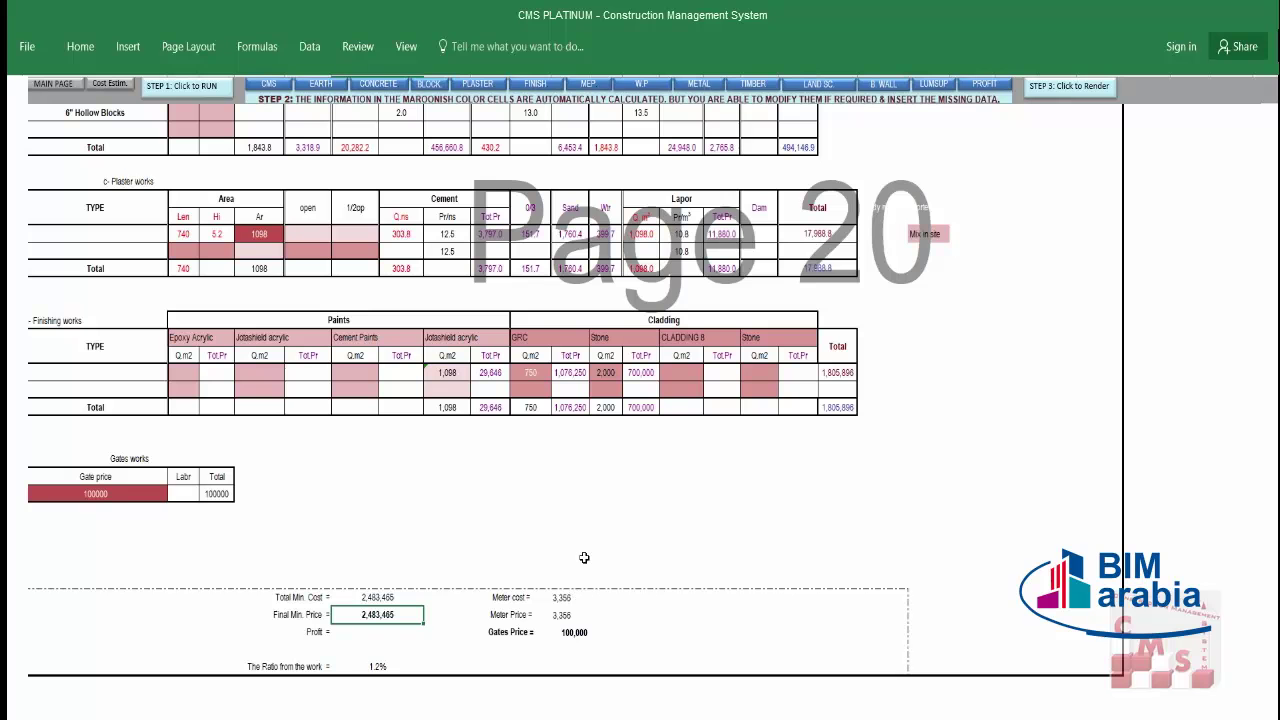
click(570, 599)
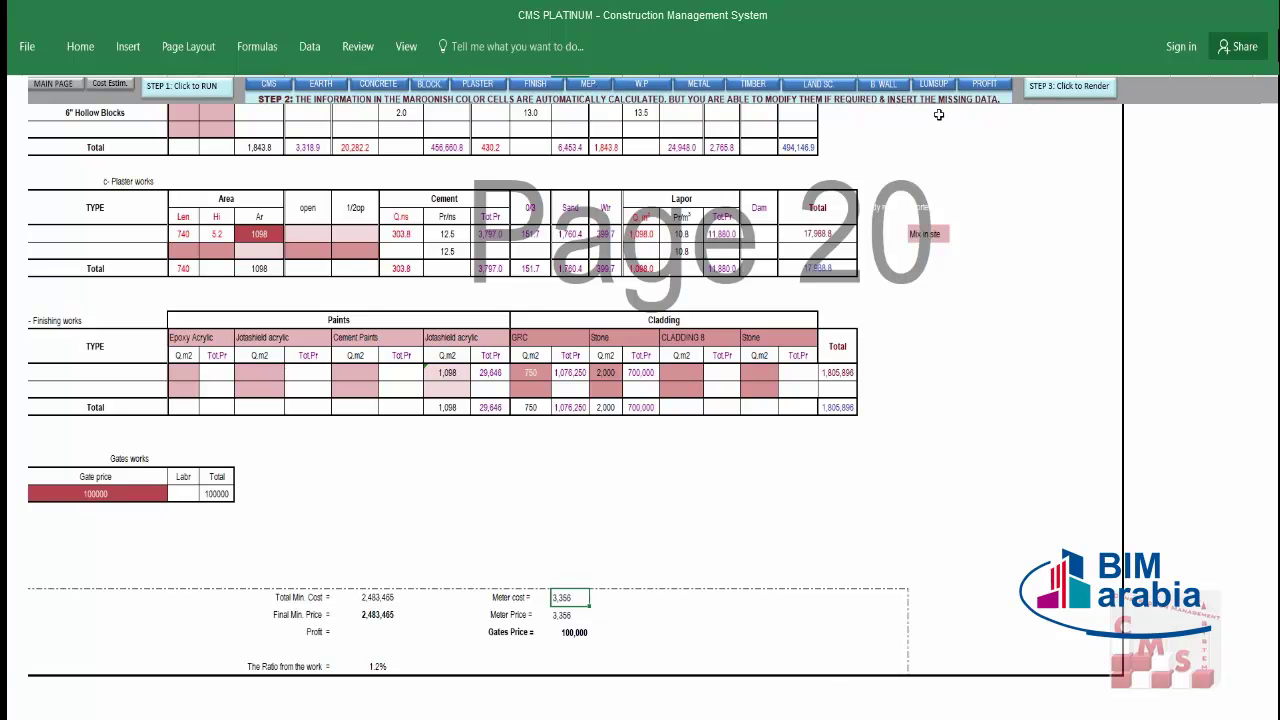
click(935, 85)
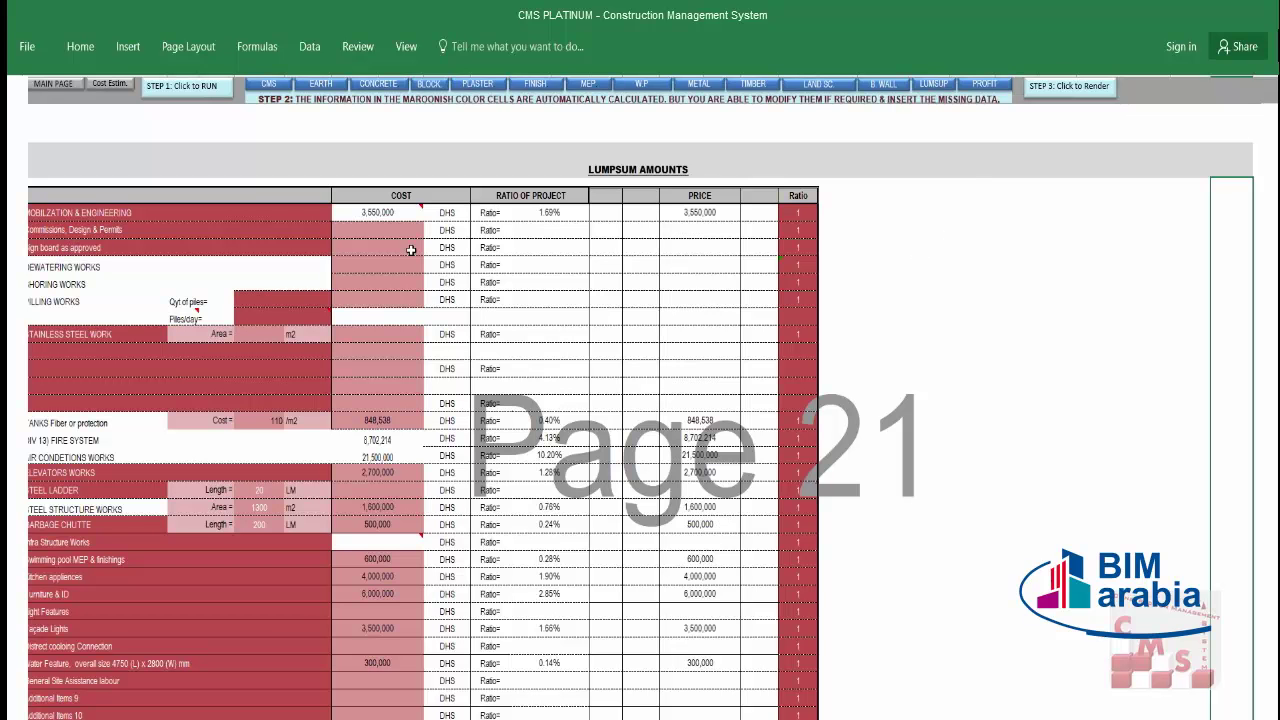
mouse_move(85, 215)
mouse_down()
mouse_move(88, 685)
mouse_move(235, 625)
mouse_up()
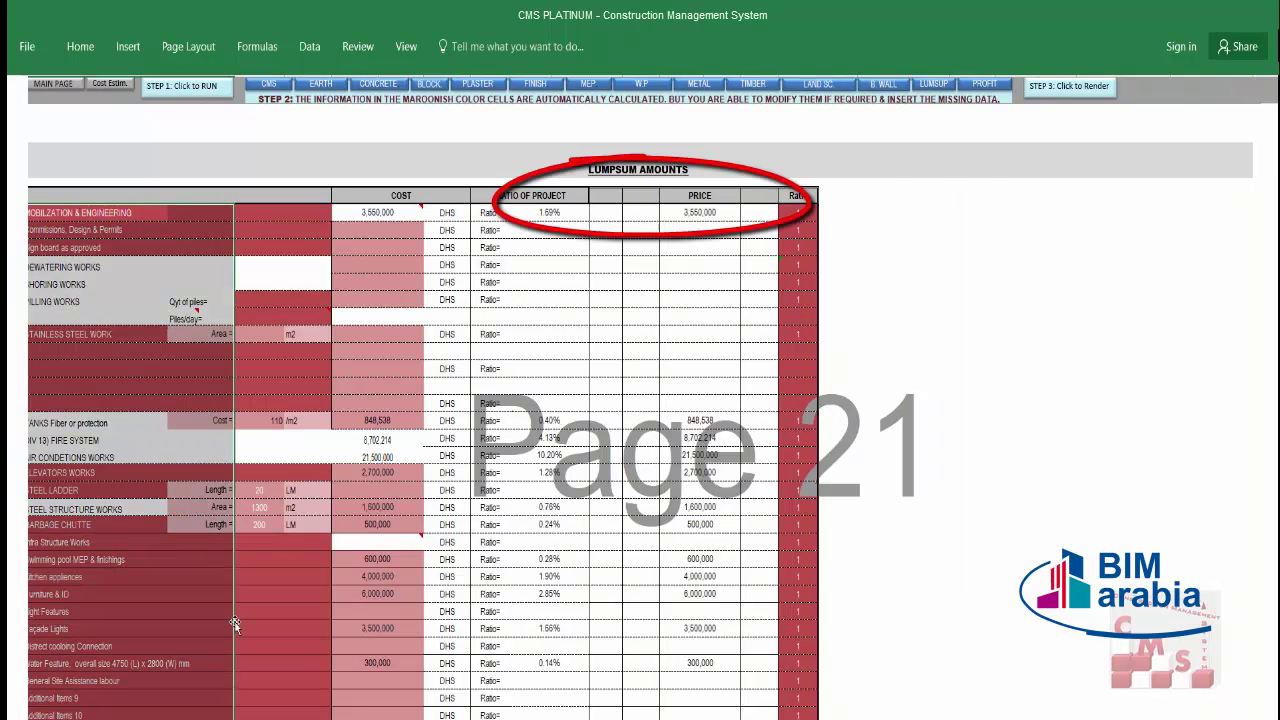
click(131, 212)
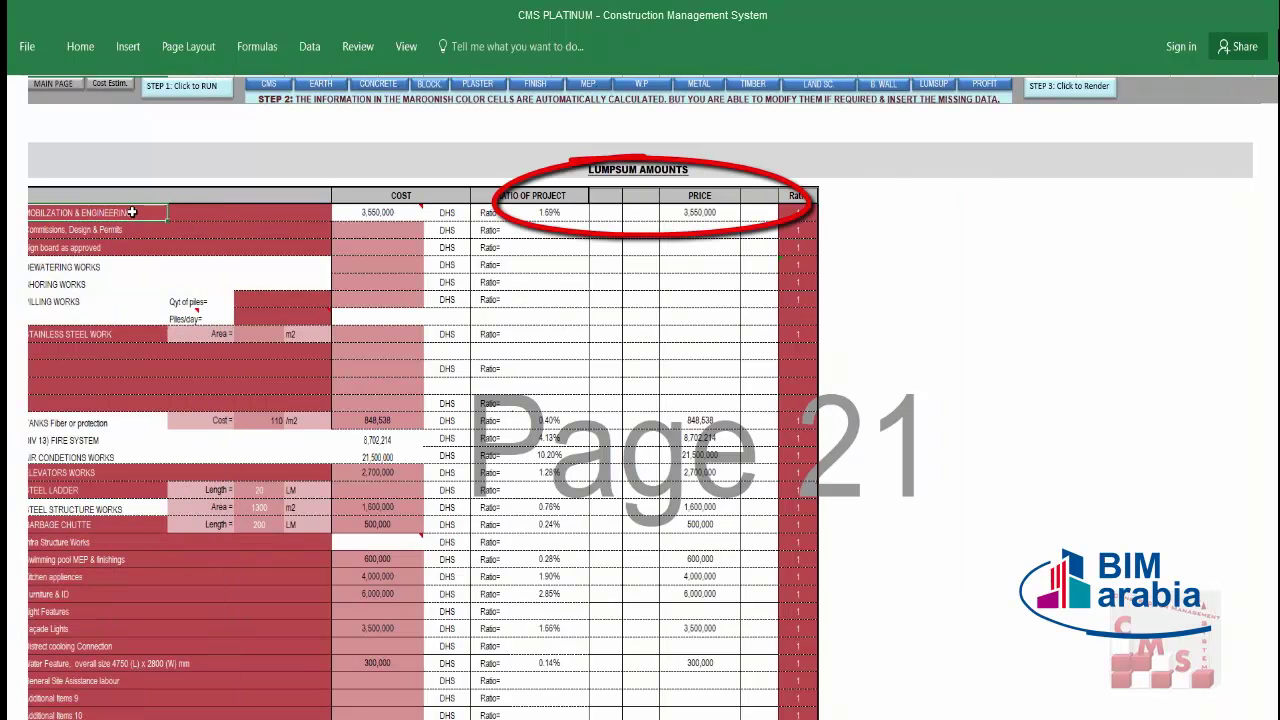
click(400, 213)
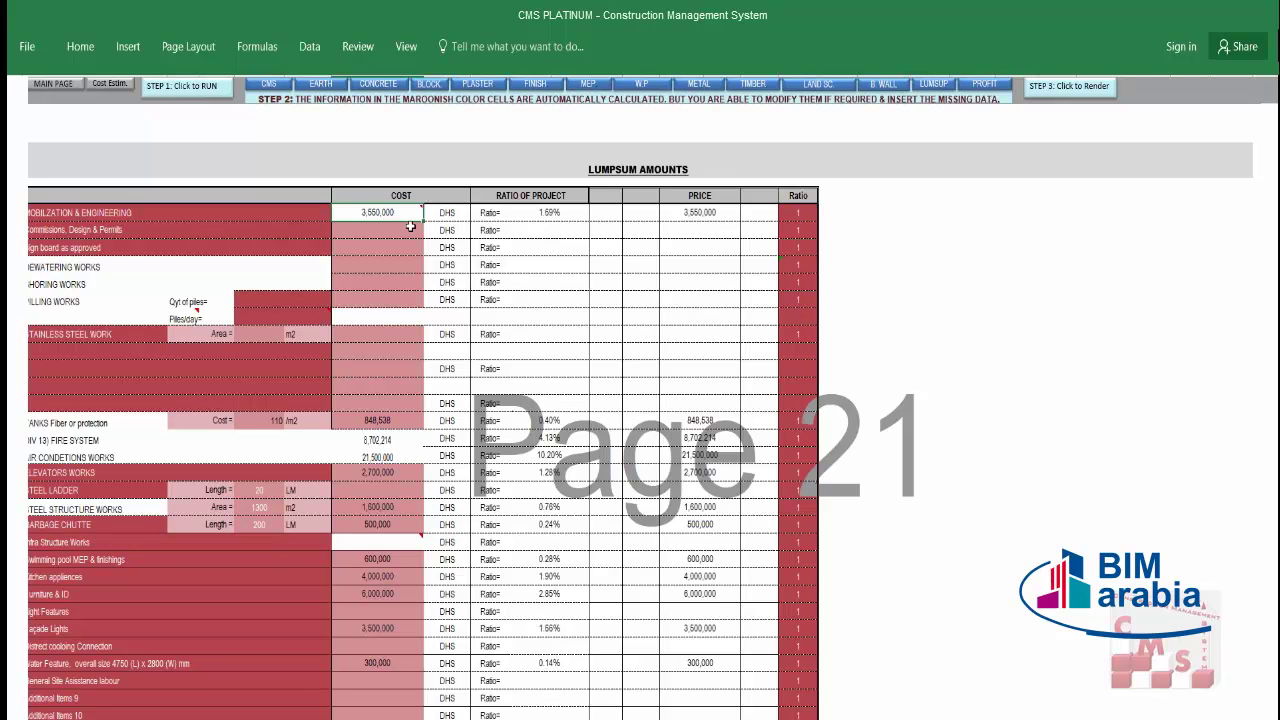
click(675, 218)
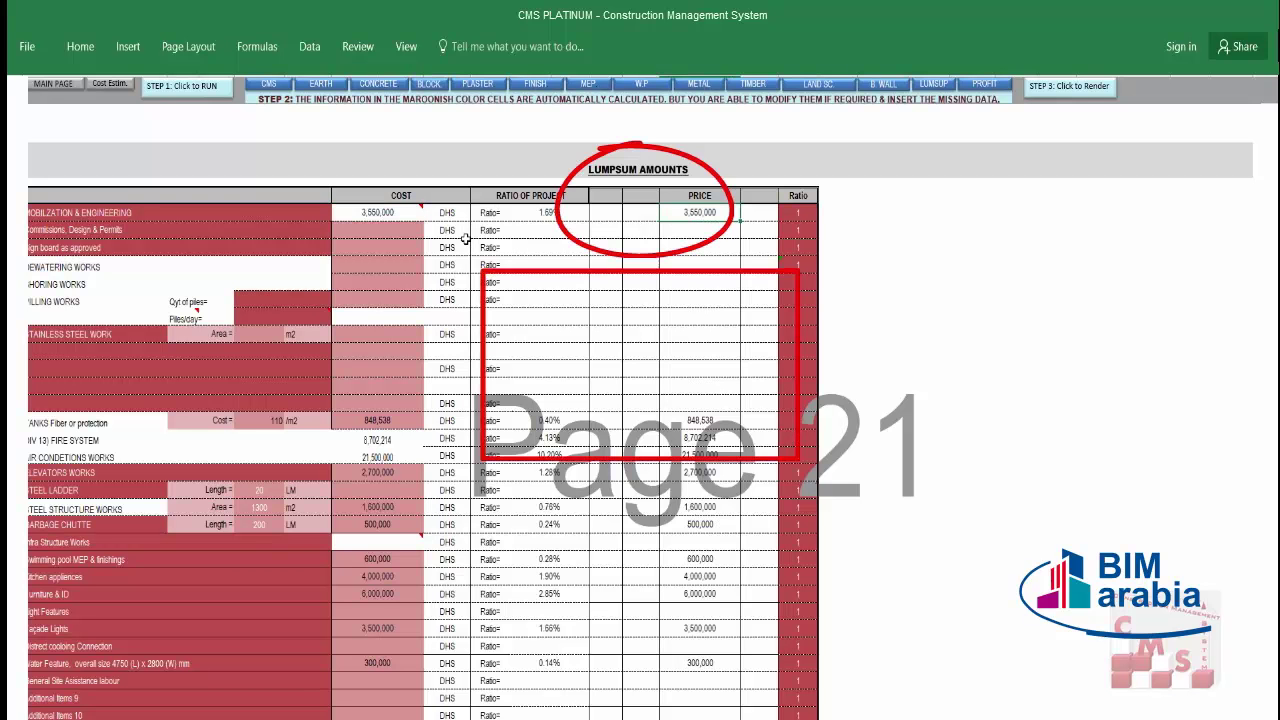
Review the Commissions, Sign board, Dewatering, Filling, Piles and stainless steel work costs.
click(377, 231)
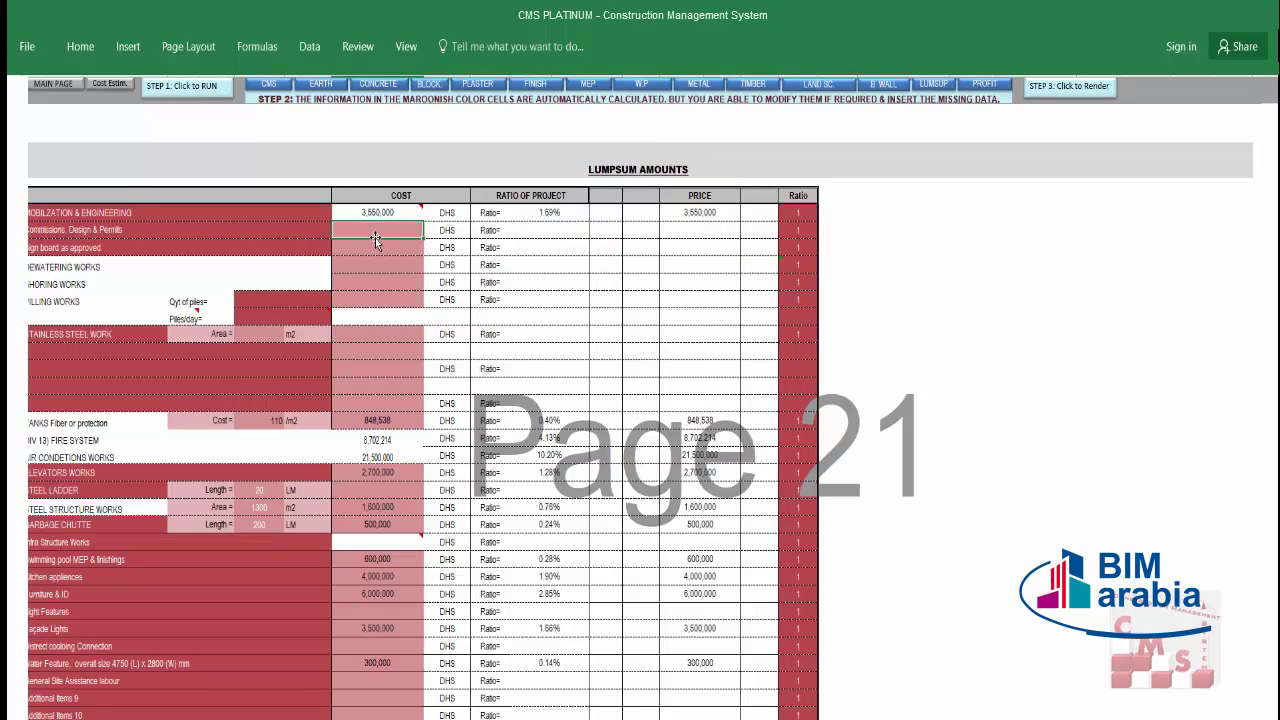
click(376, 246)
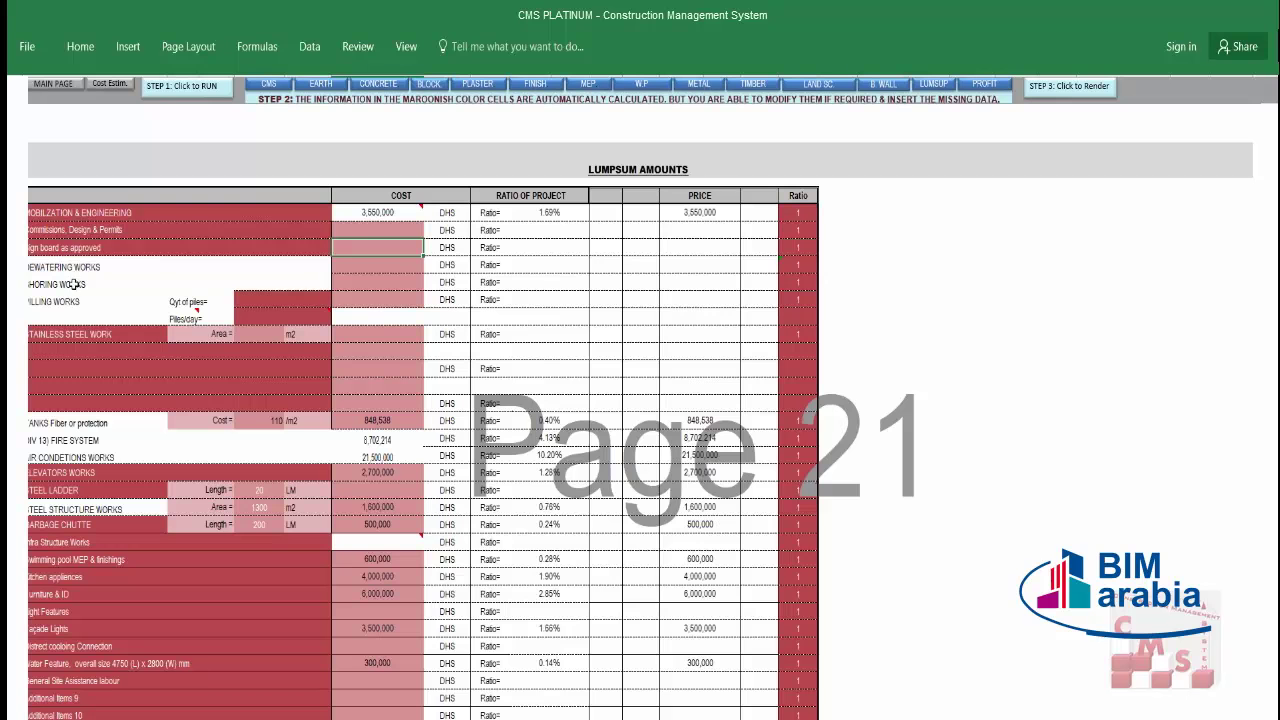
click(357, 266)
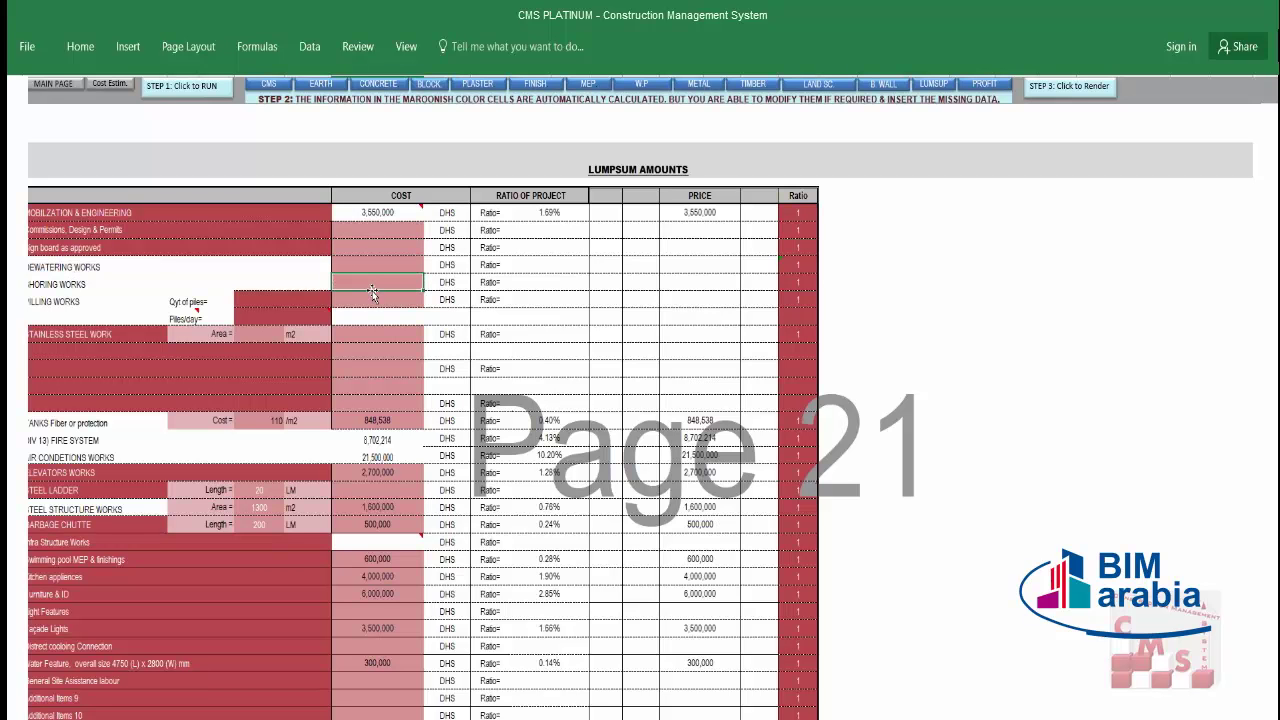
click(380, 300)
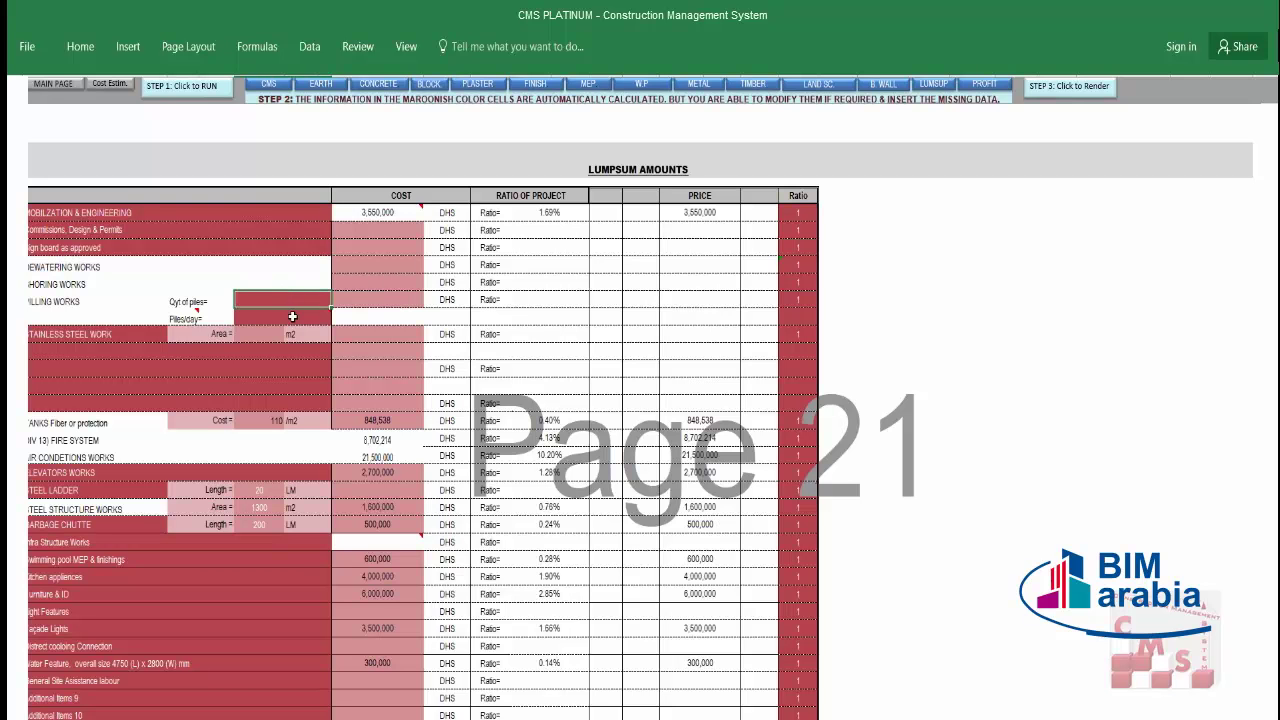
click(300, 318)
drag(305, 309, 110, 338)
click(110, 338)
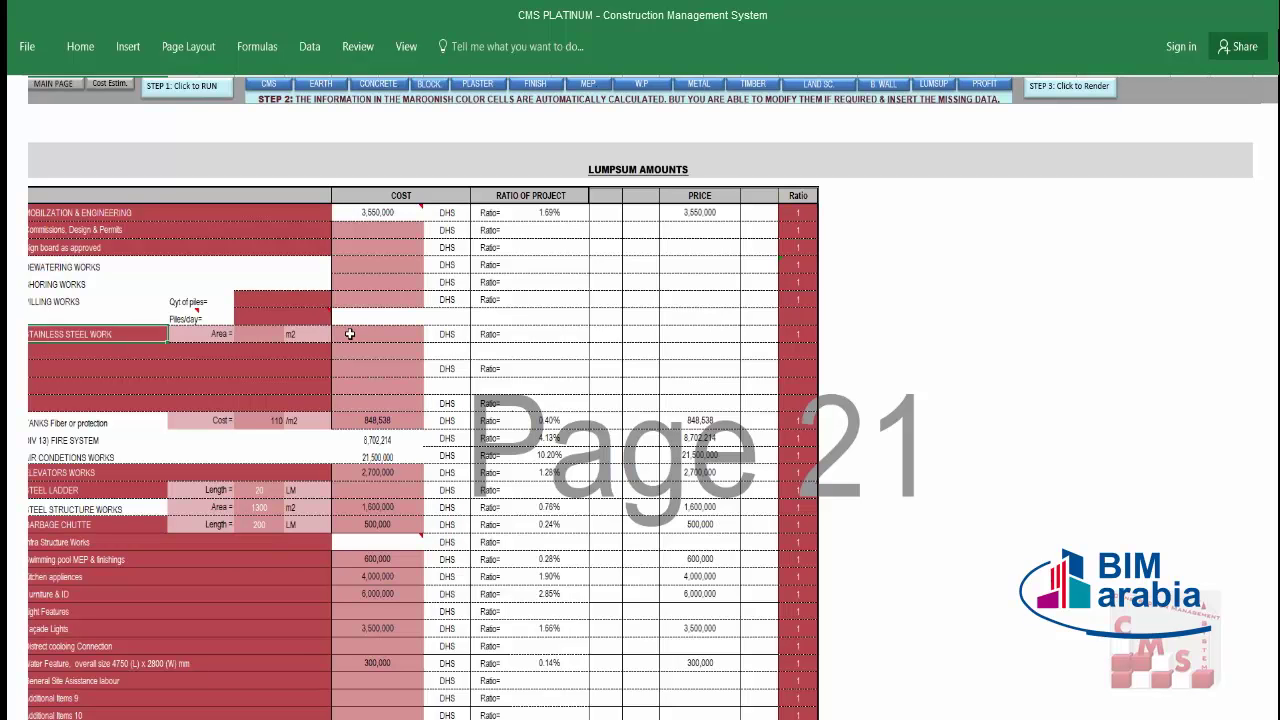
click(350, 333)
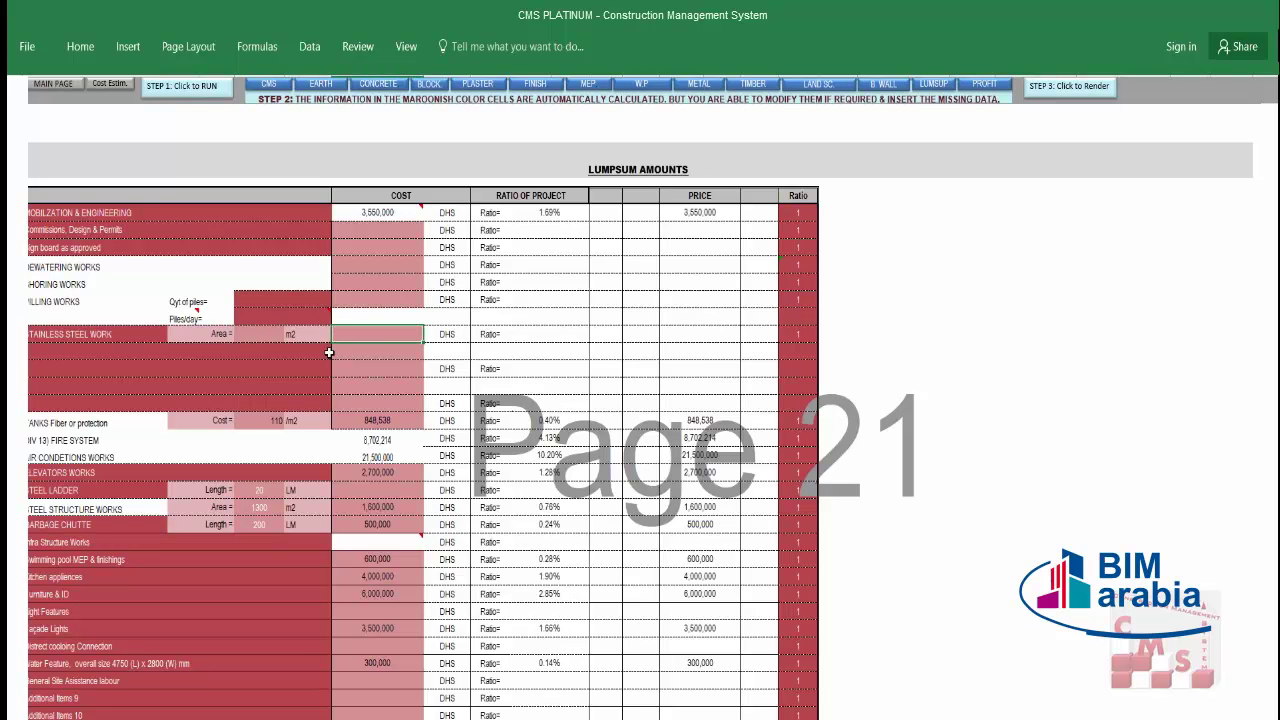
click(262, 333)
Enter 110 as the TANKS fibre protection rate, giving a 848,538 cost.
click(50, 425)
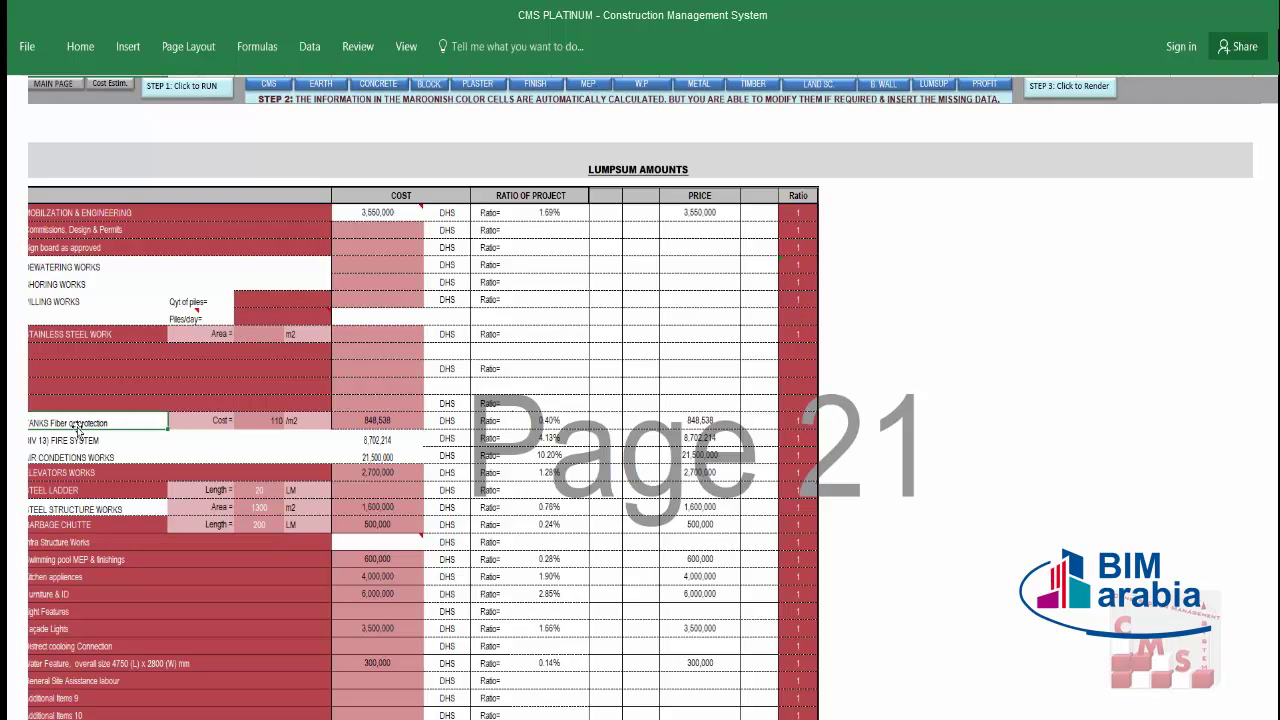
click(390, 425)
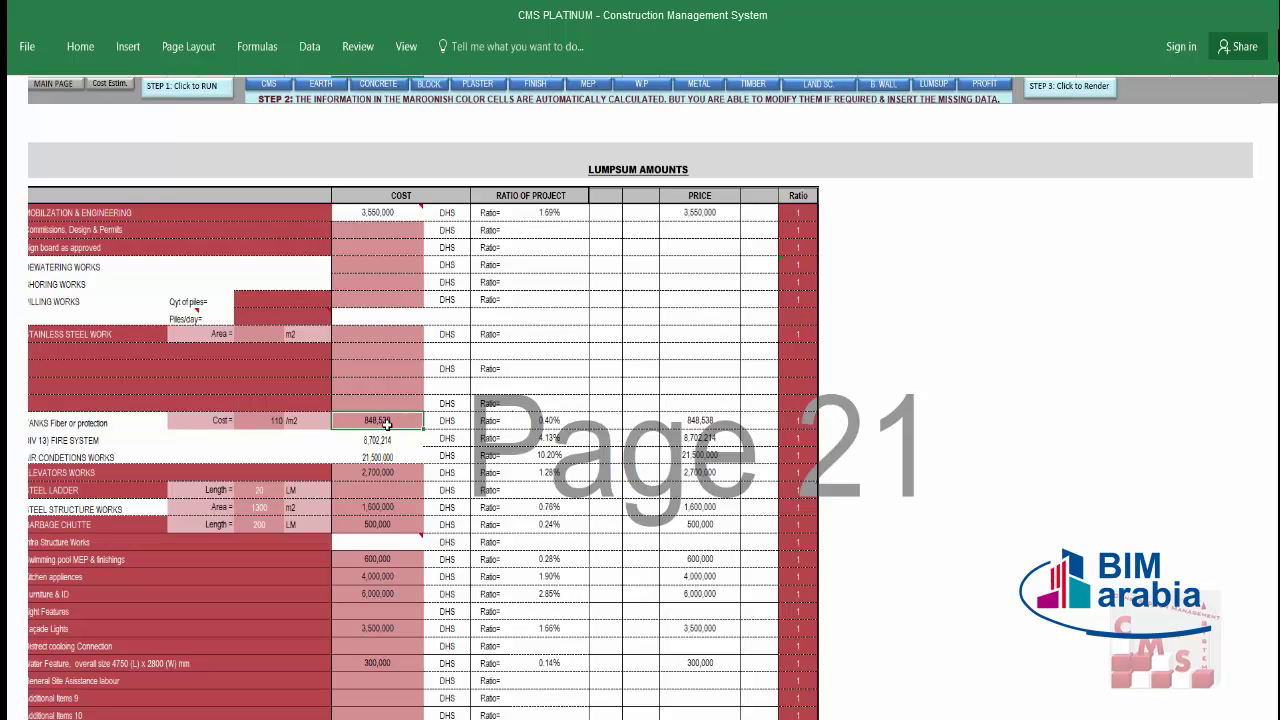
click(253, 421)
text(110)
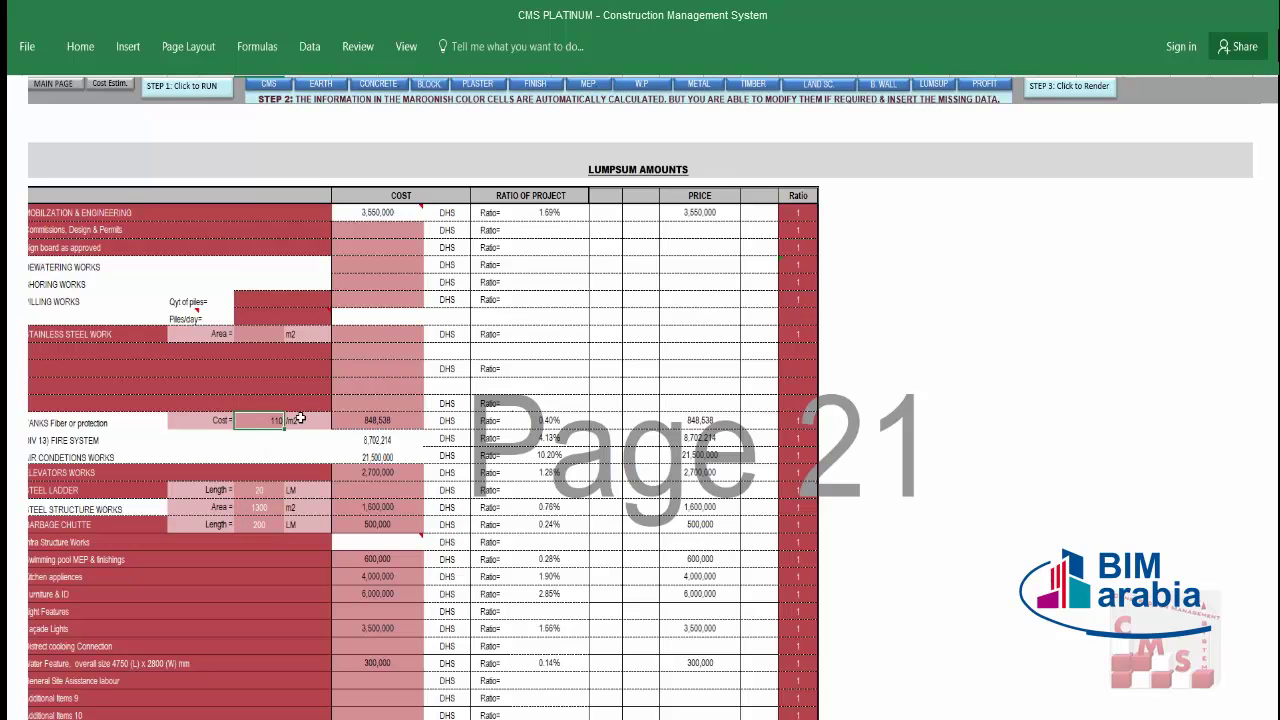
click(382, 424)
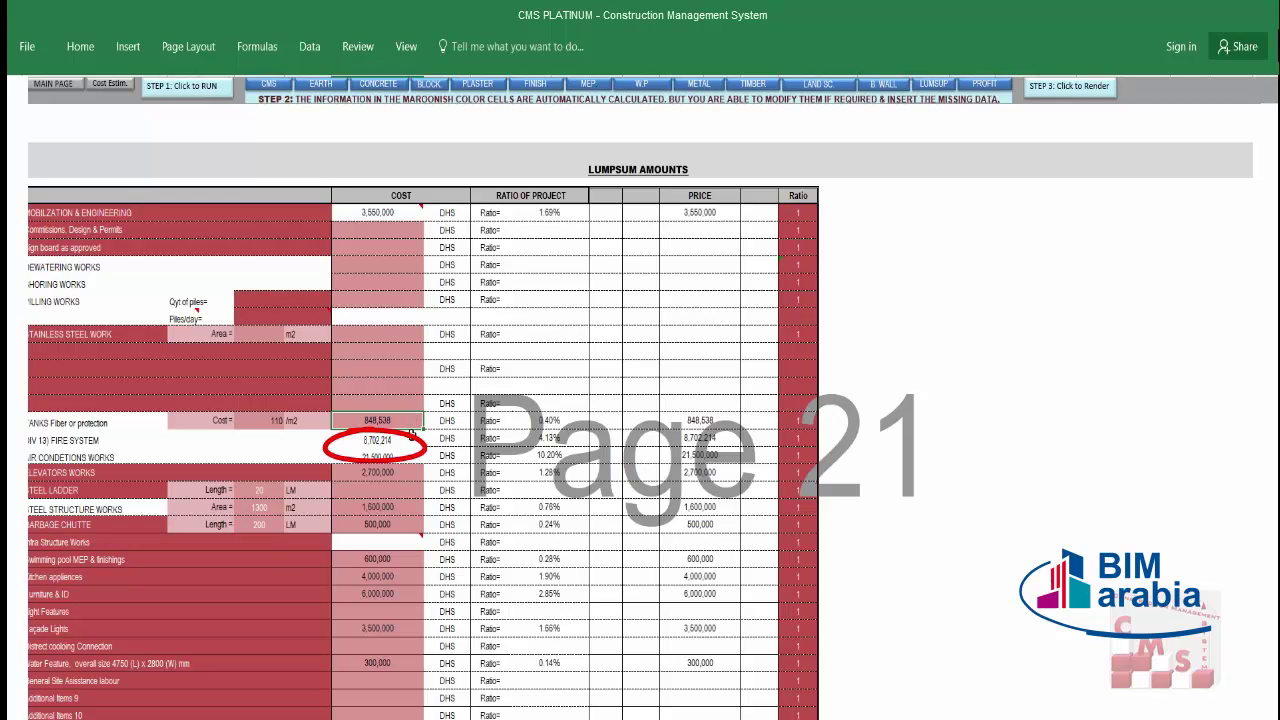
click(408, 438)
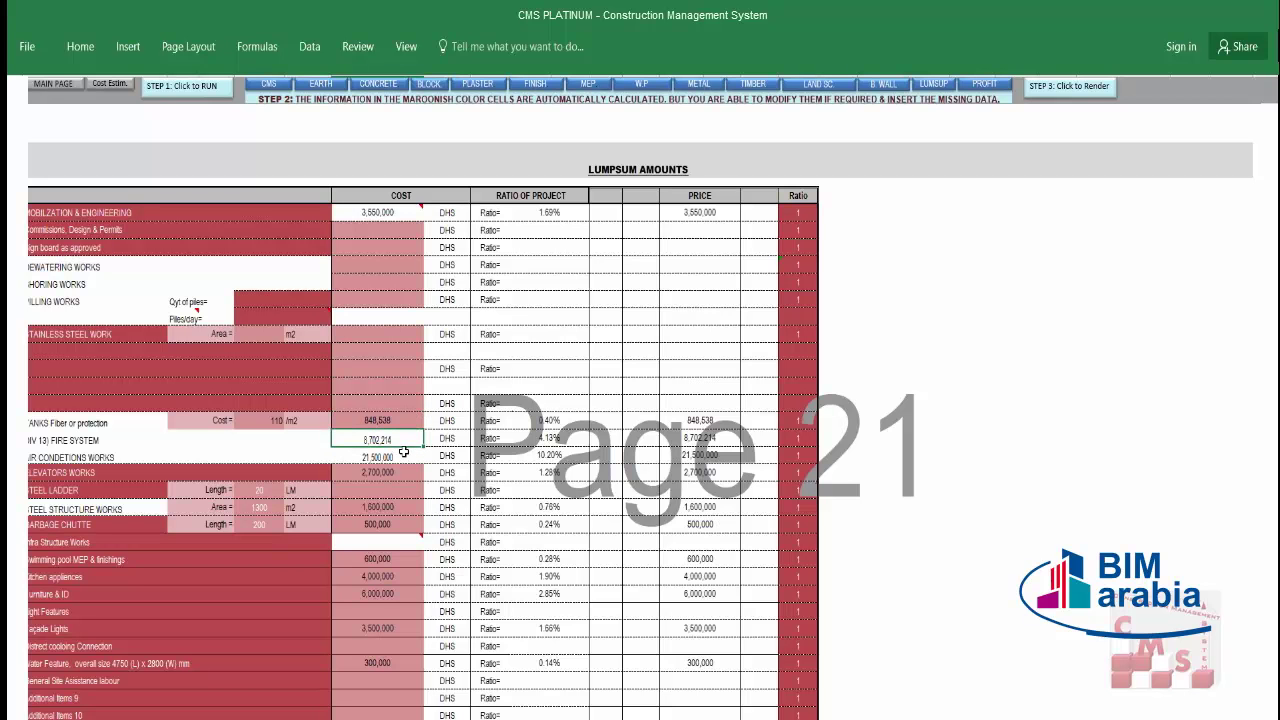
click(405, 456)
click(405, 440)
click(407, 455)
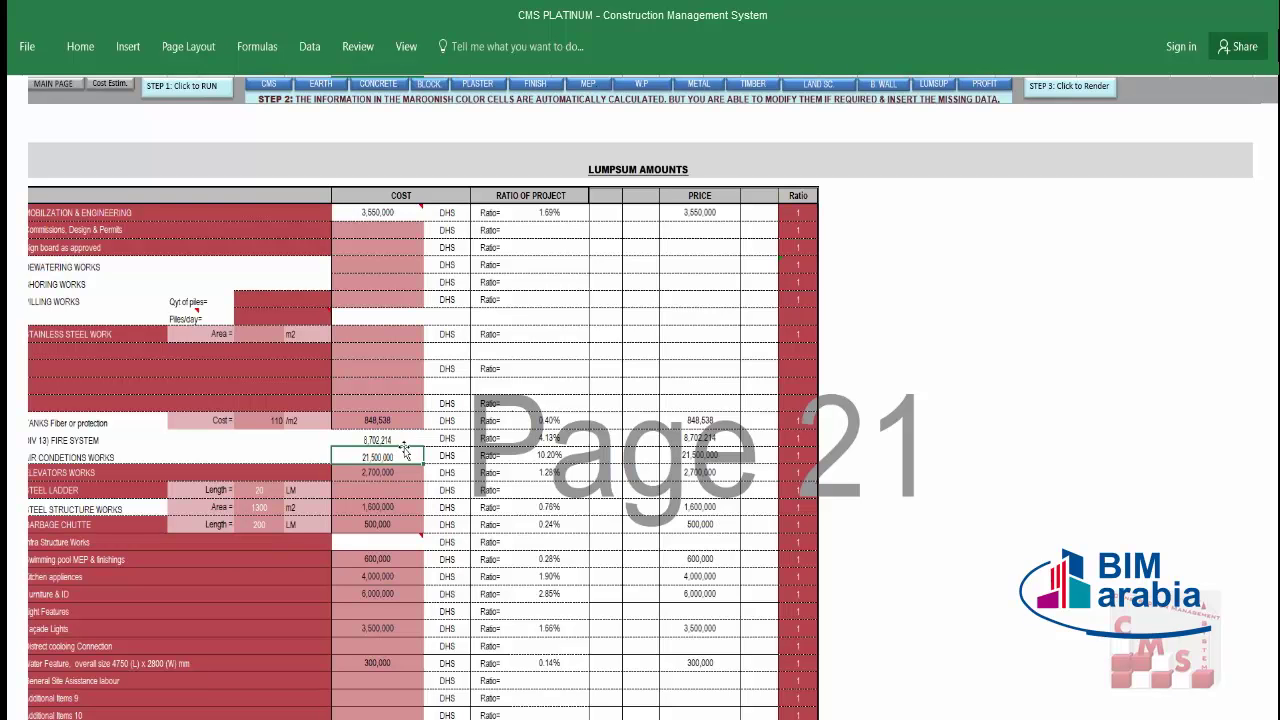
click(406, 438)
click(404, 458)
click(407, 438)
click(407, 455)
click(406, 473)
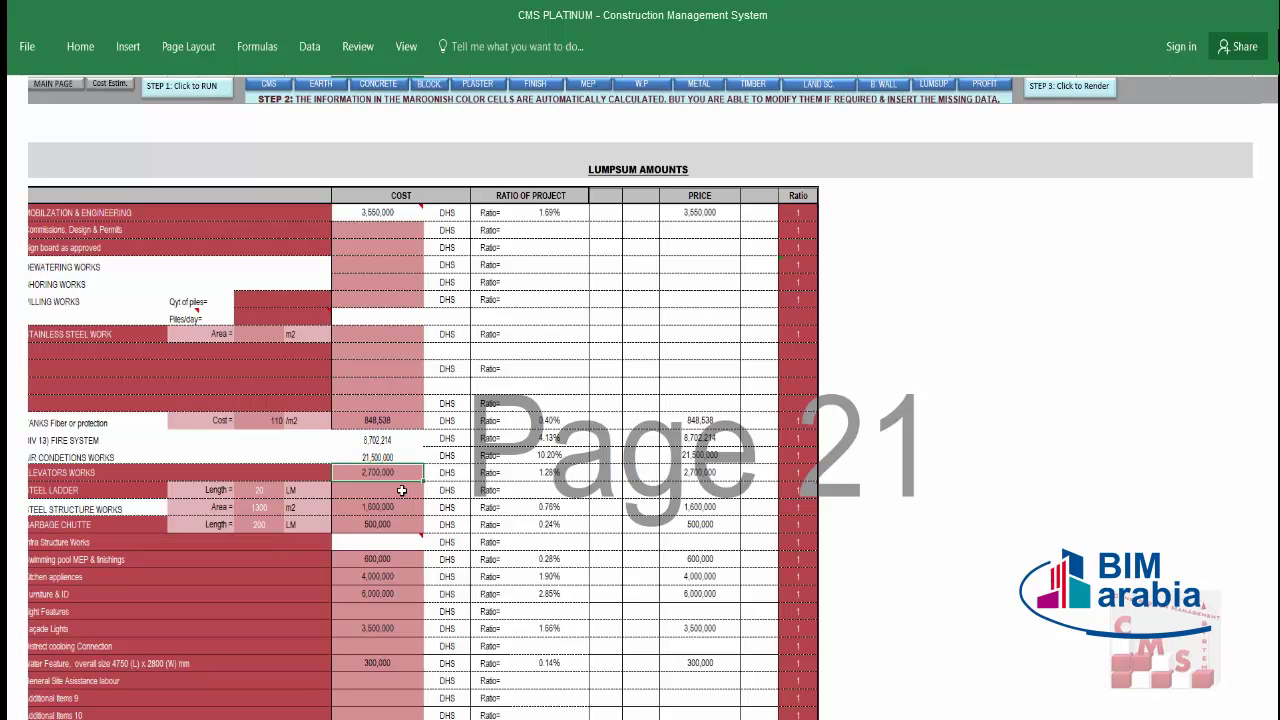
click(401, 490)
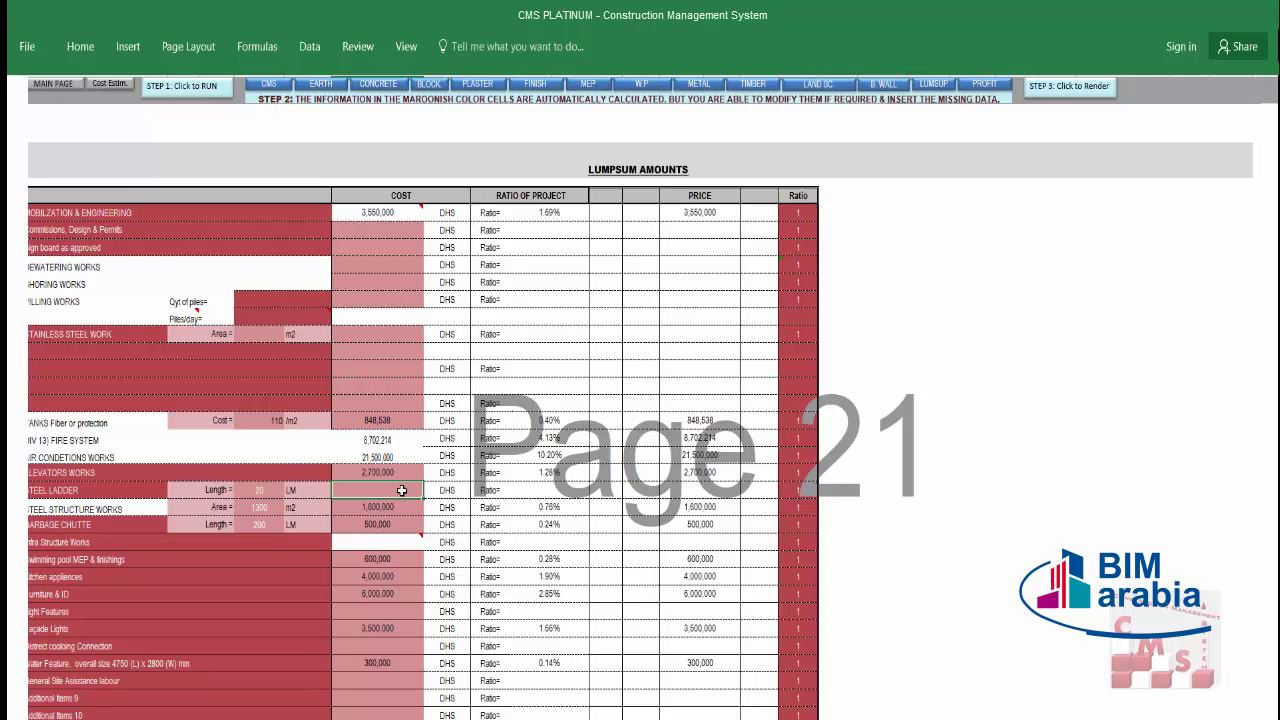
click(395, 508)
click(262, 510)
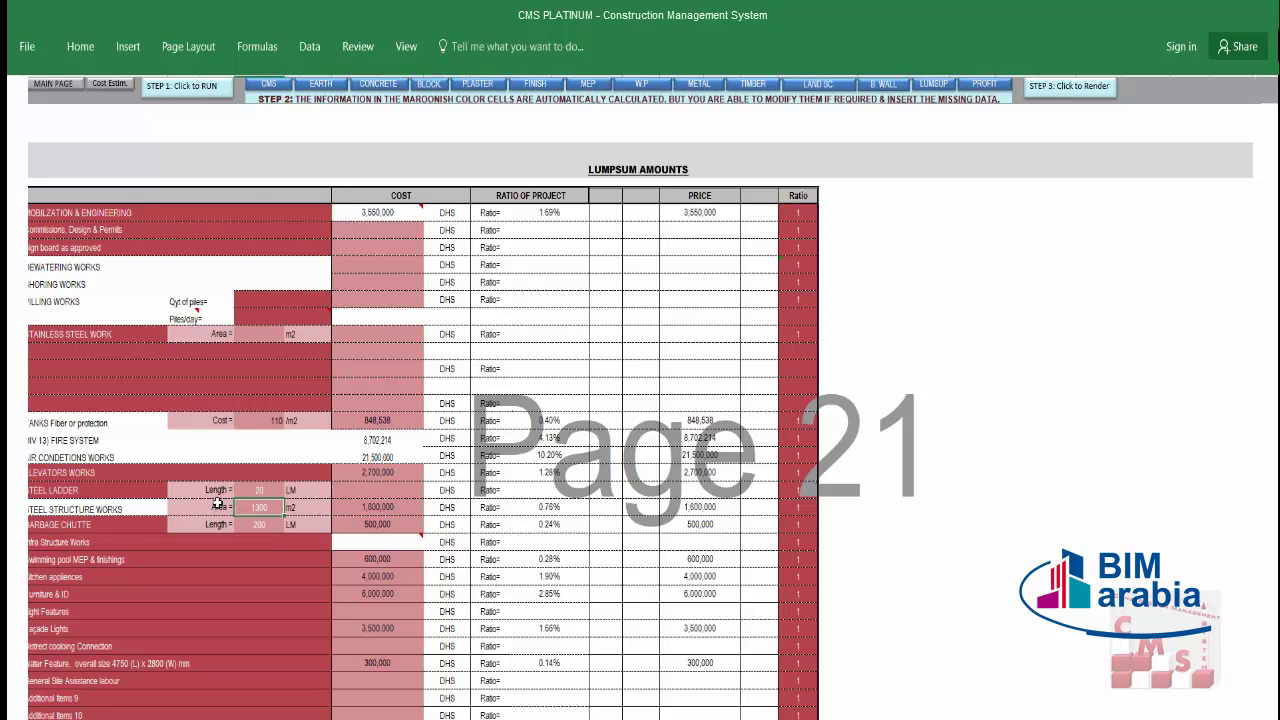
click(269, 530)
drag(265, 525, 367, 527)
click(365, 525)
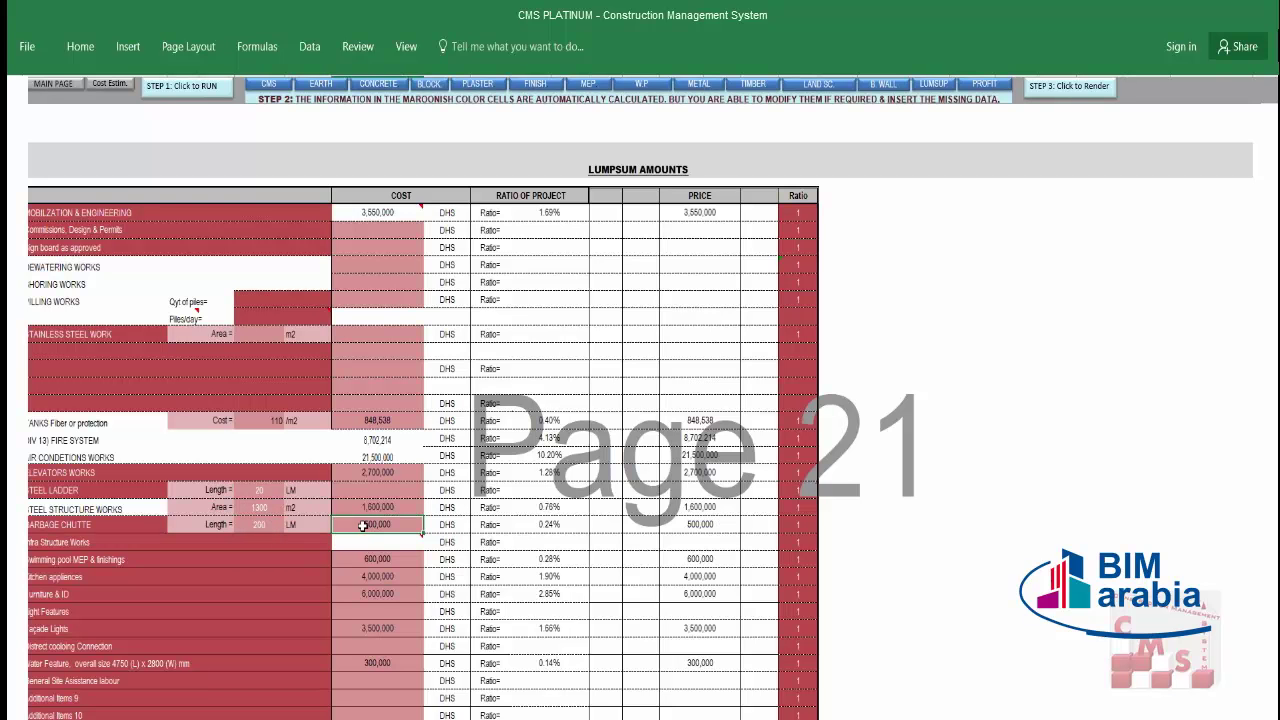
click(307, 543)
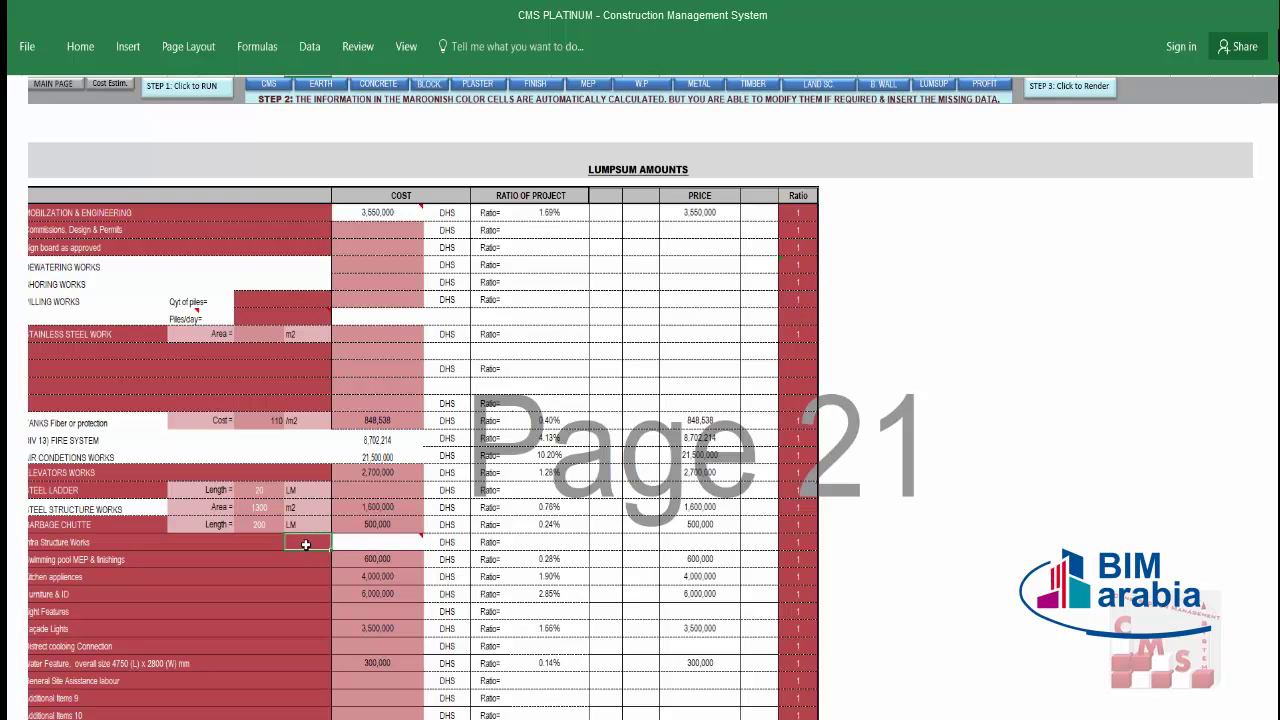
click(128, 544)
mouse_move(344, 544)
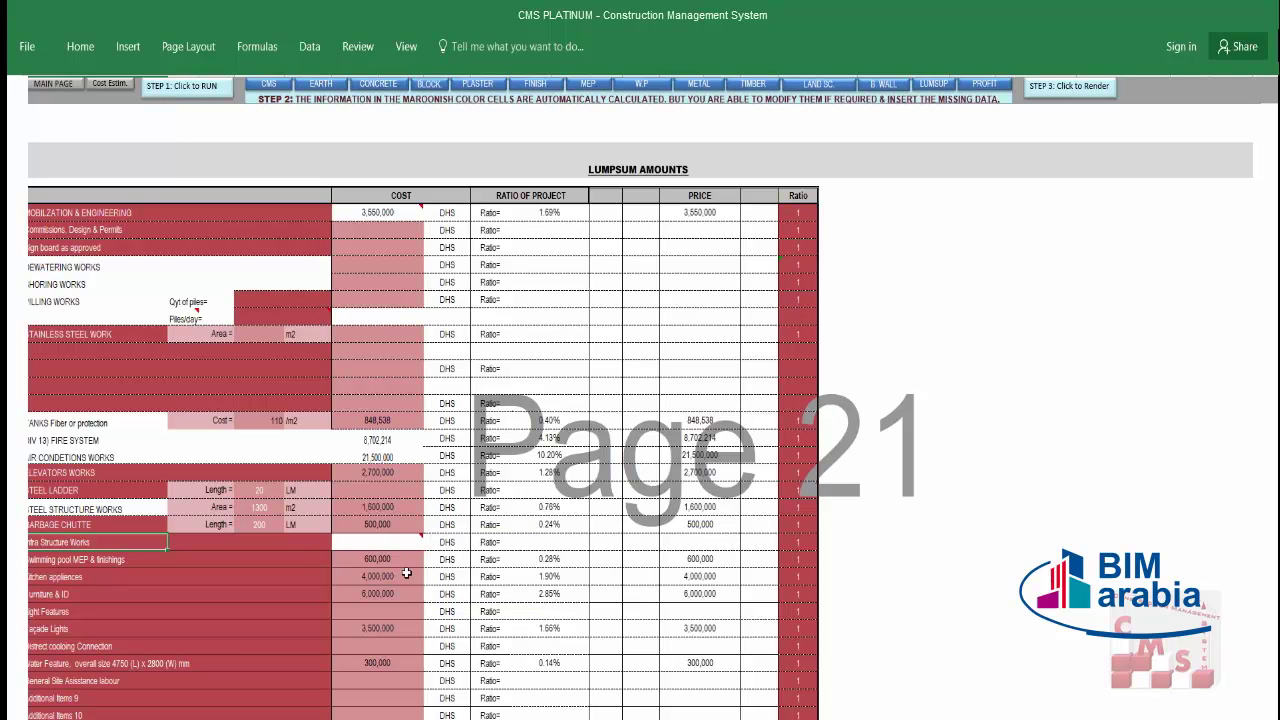
click(405, 558)
click(400, 594)
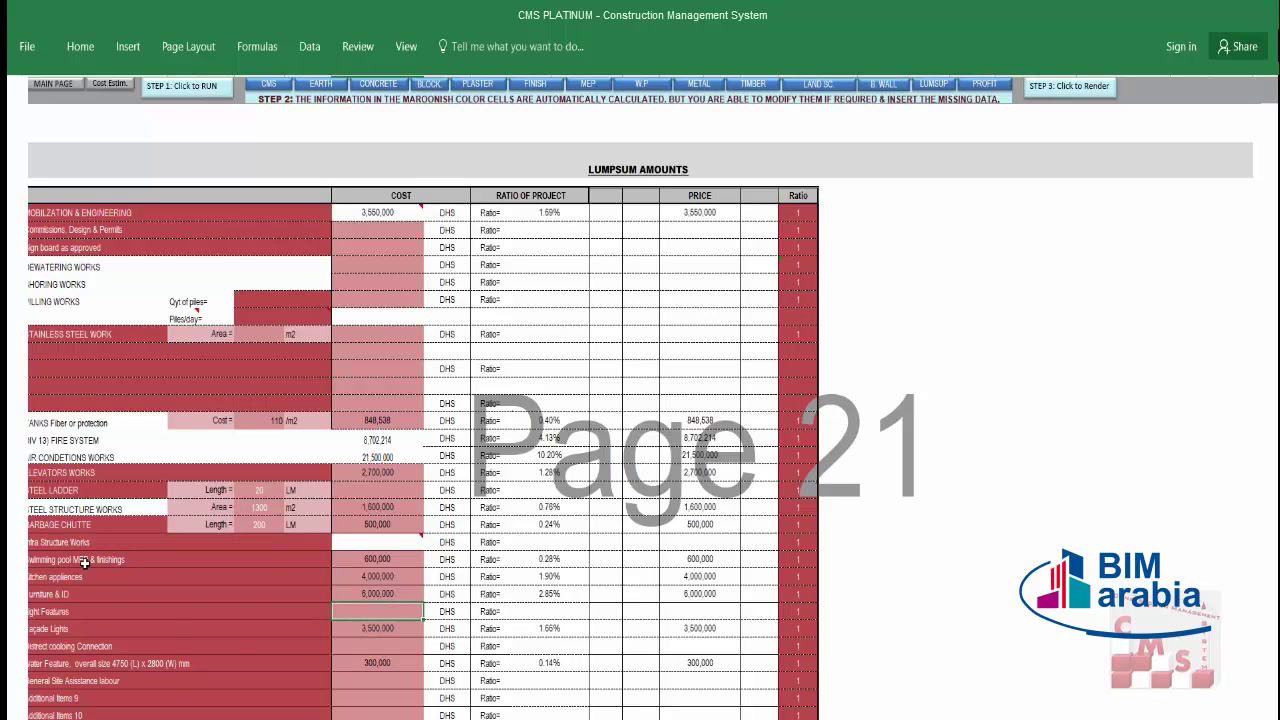
drag(88, 560, 84, 716)
Review the last lumpsum costs down to Sauna & Jacuzzi at 300,000, then go to Overhead & Profit.
scroll(374, 537, down, 3)
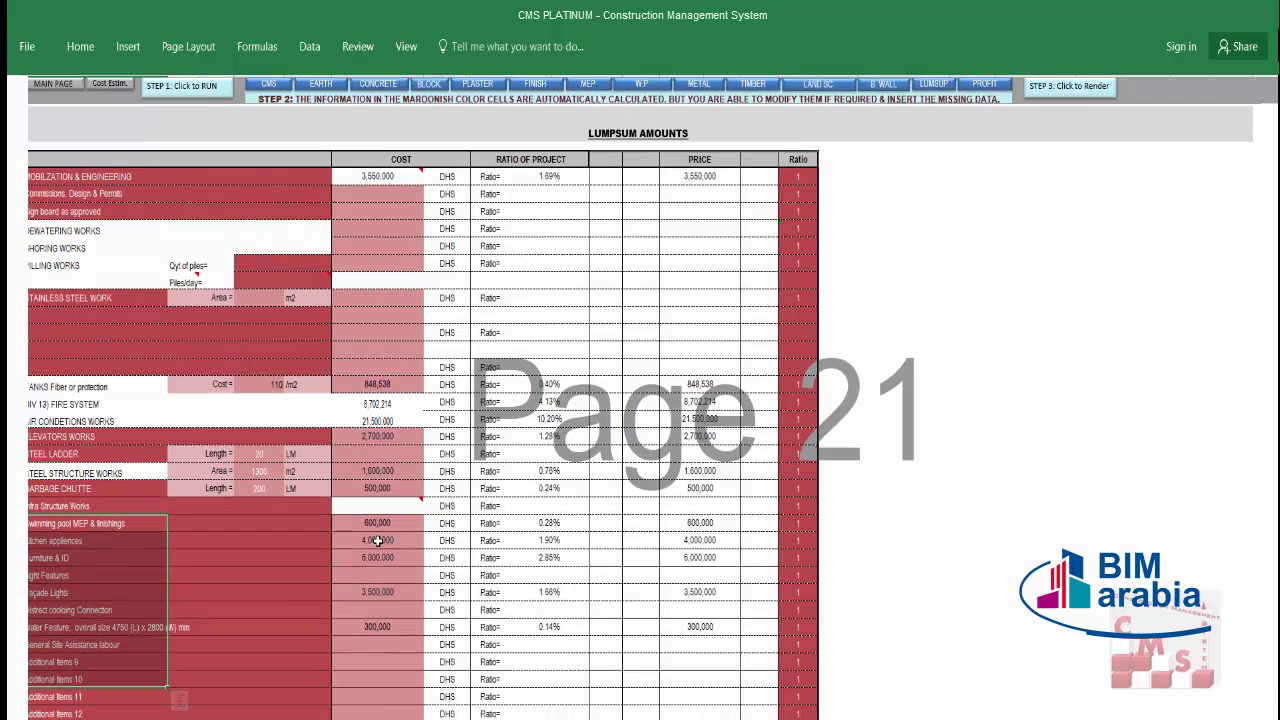
drag(374, 423, 375, 552)
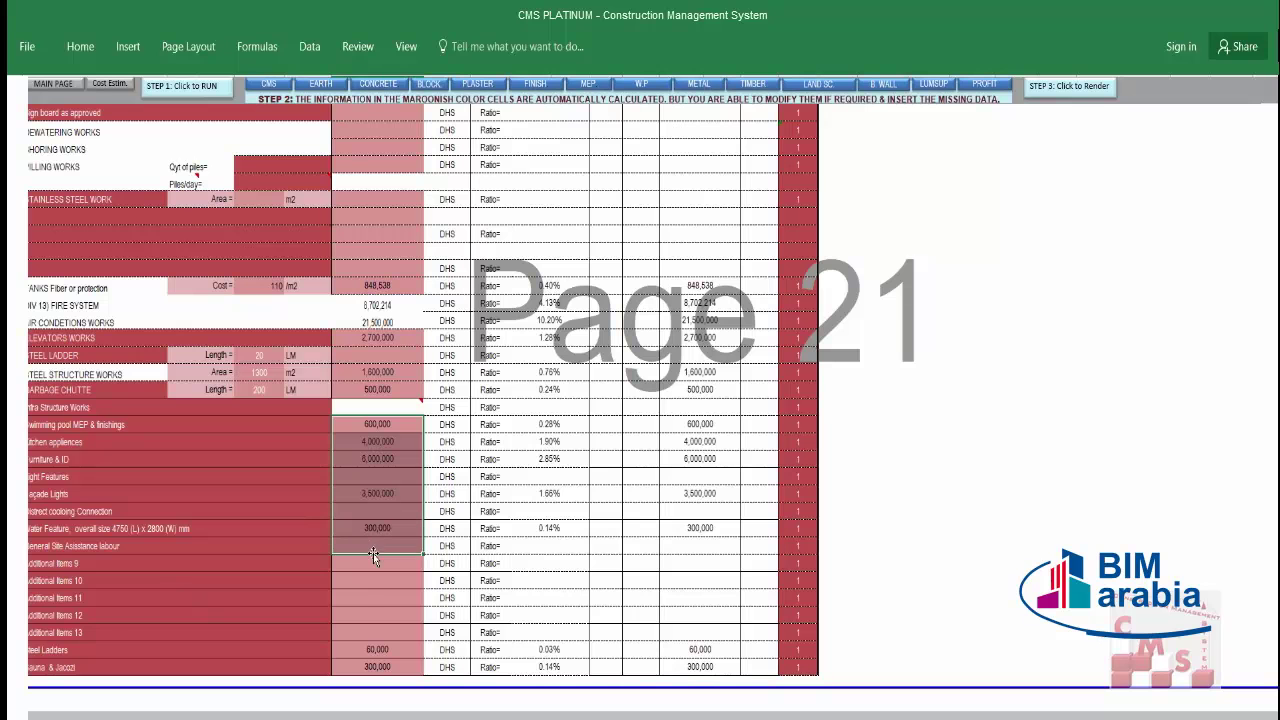
click(370, 664)
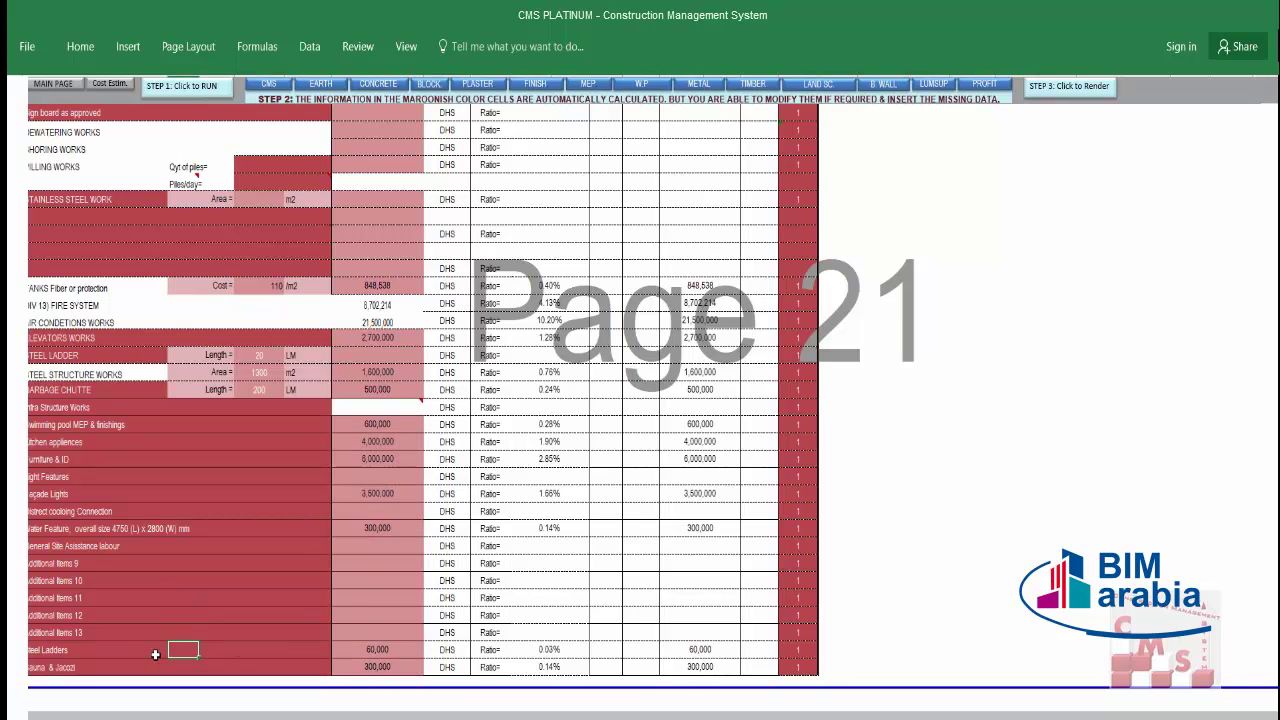
click(48, 650)
click(34, 668)
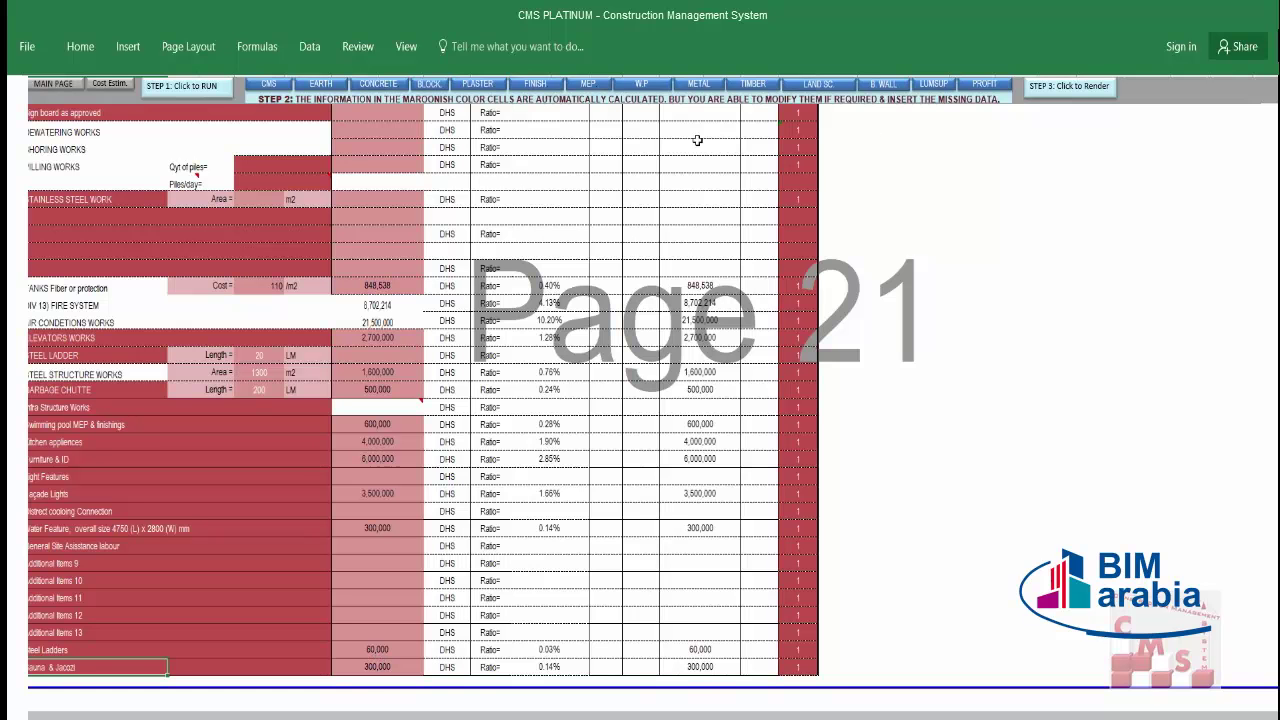
click(999, 88)
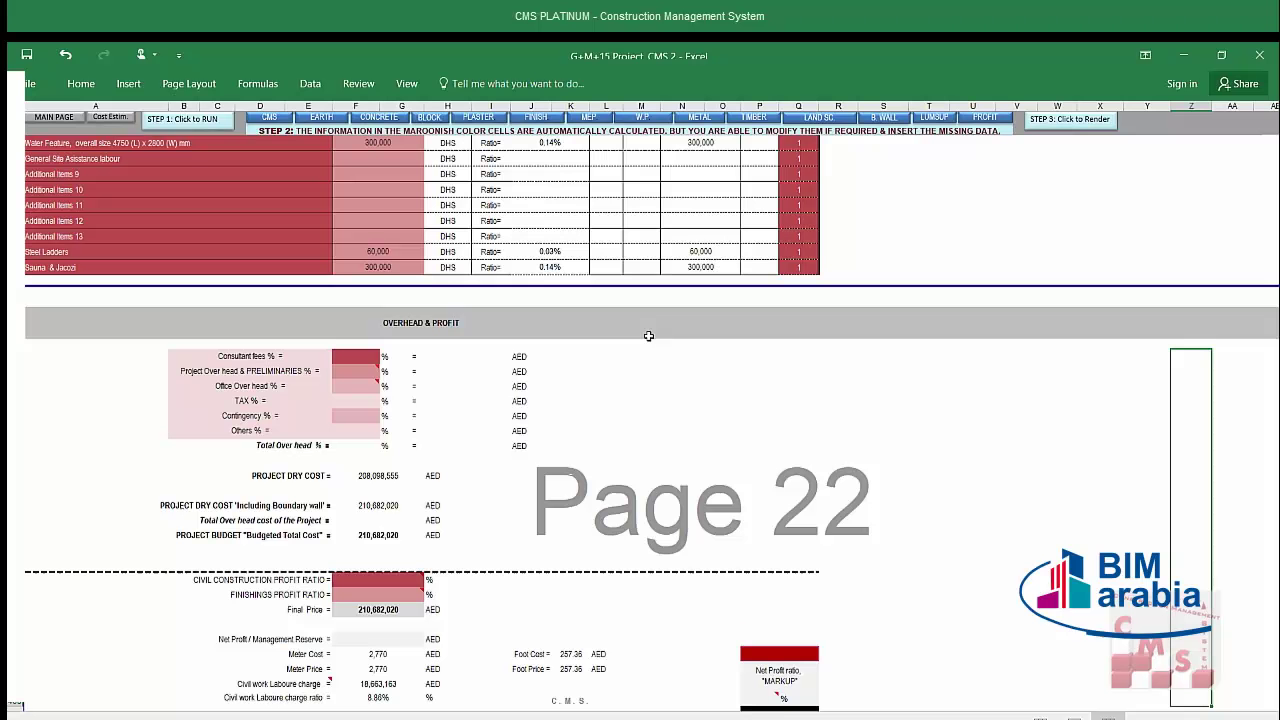
scroll(623, 306, down, 3)
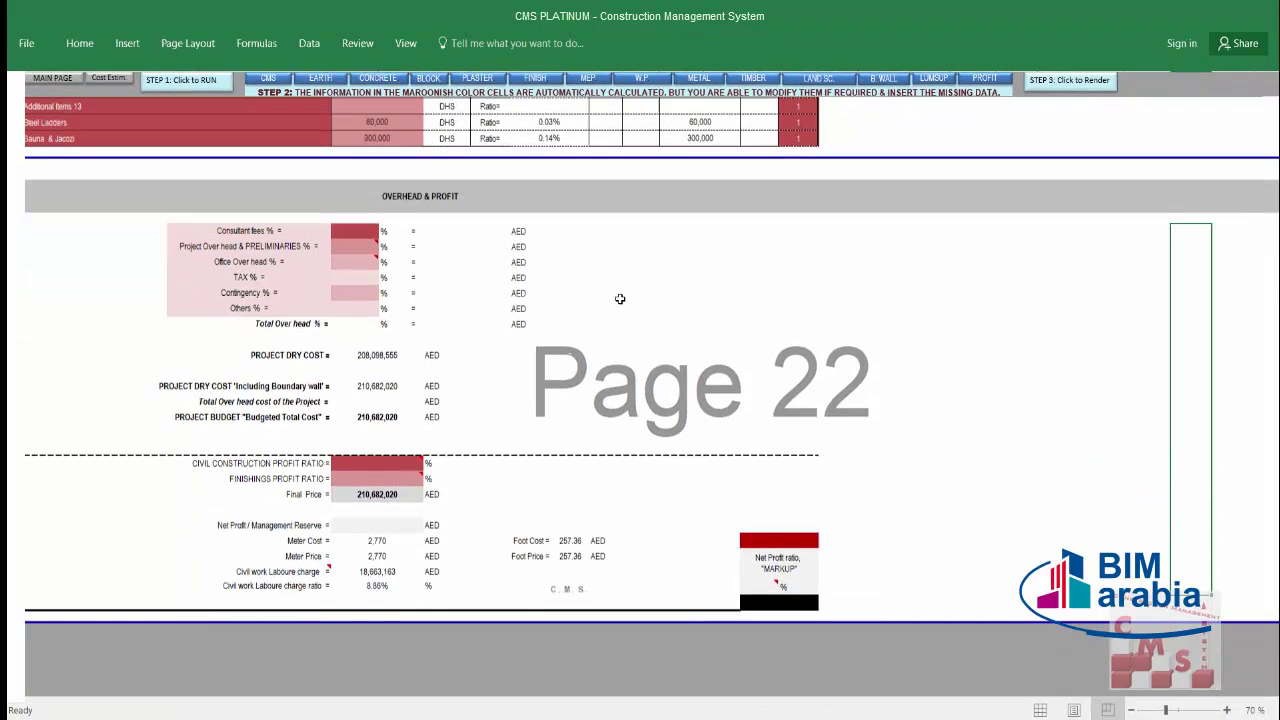
click(484, 201)
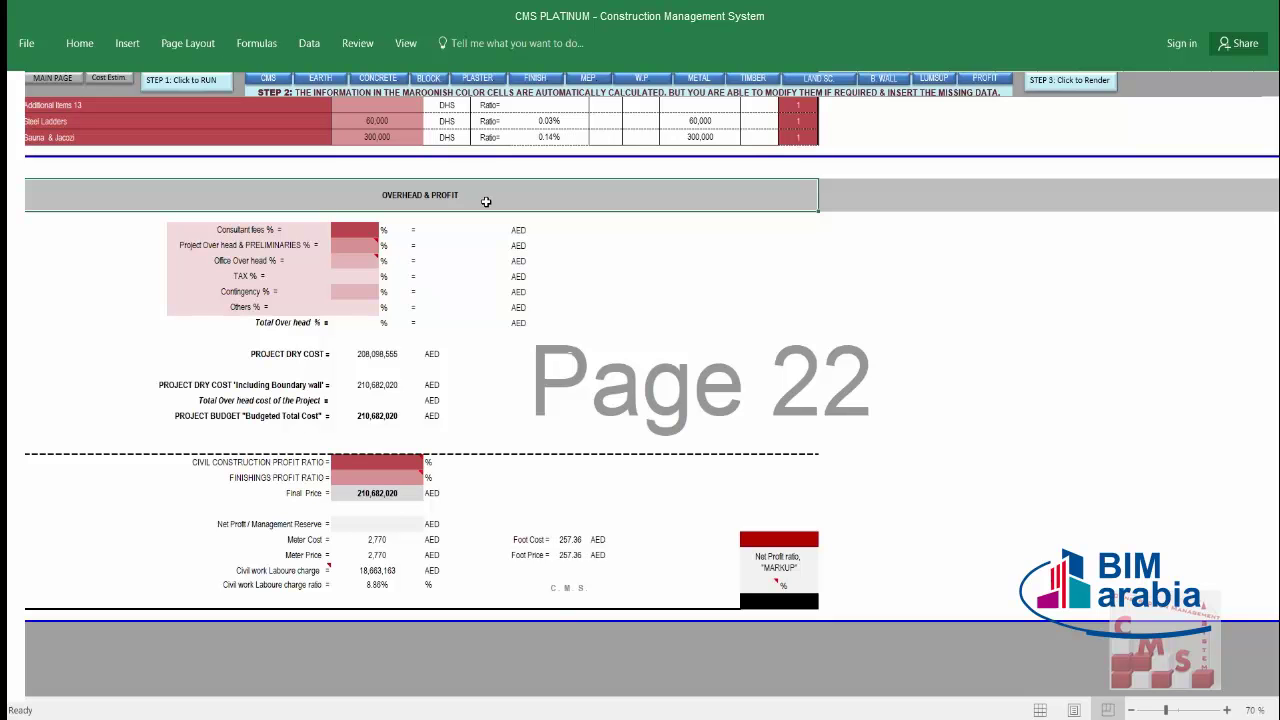
drag(355, 230, 361, 308)
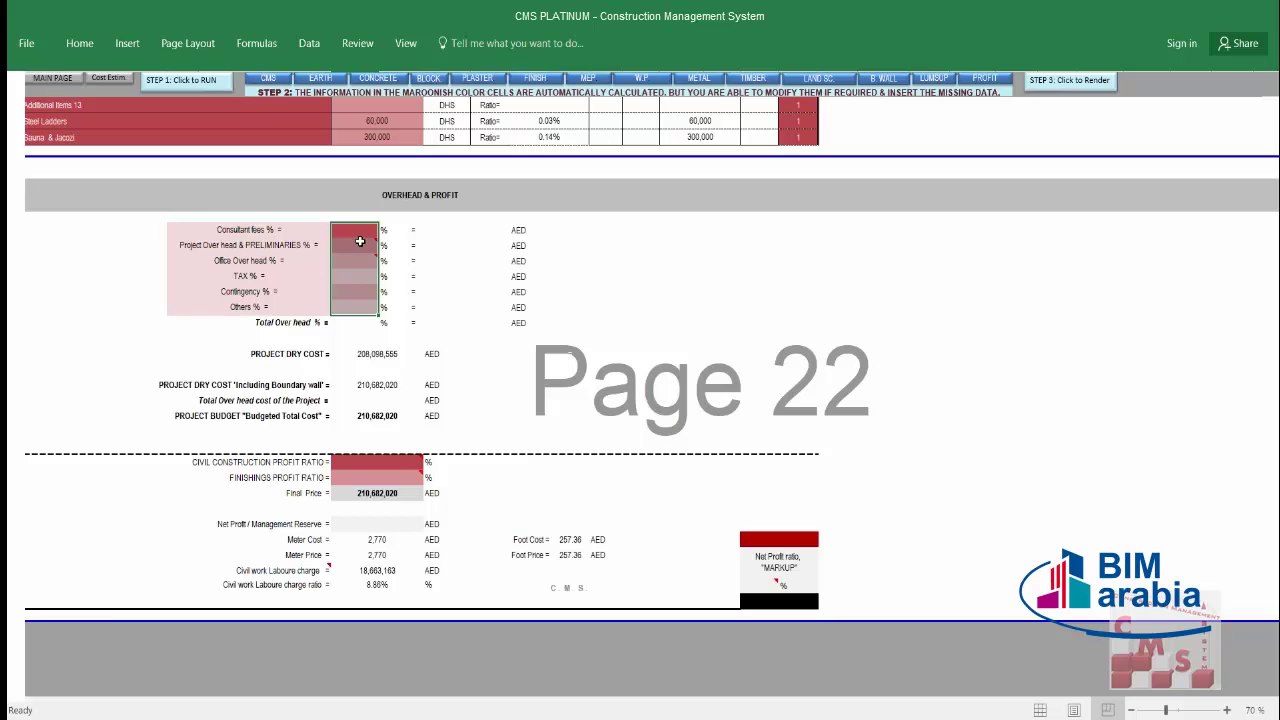
mouse_move(356, 247)
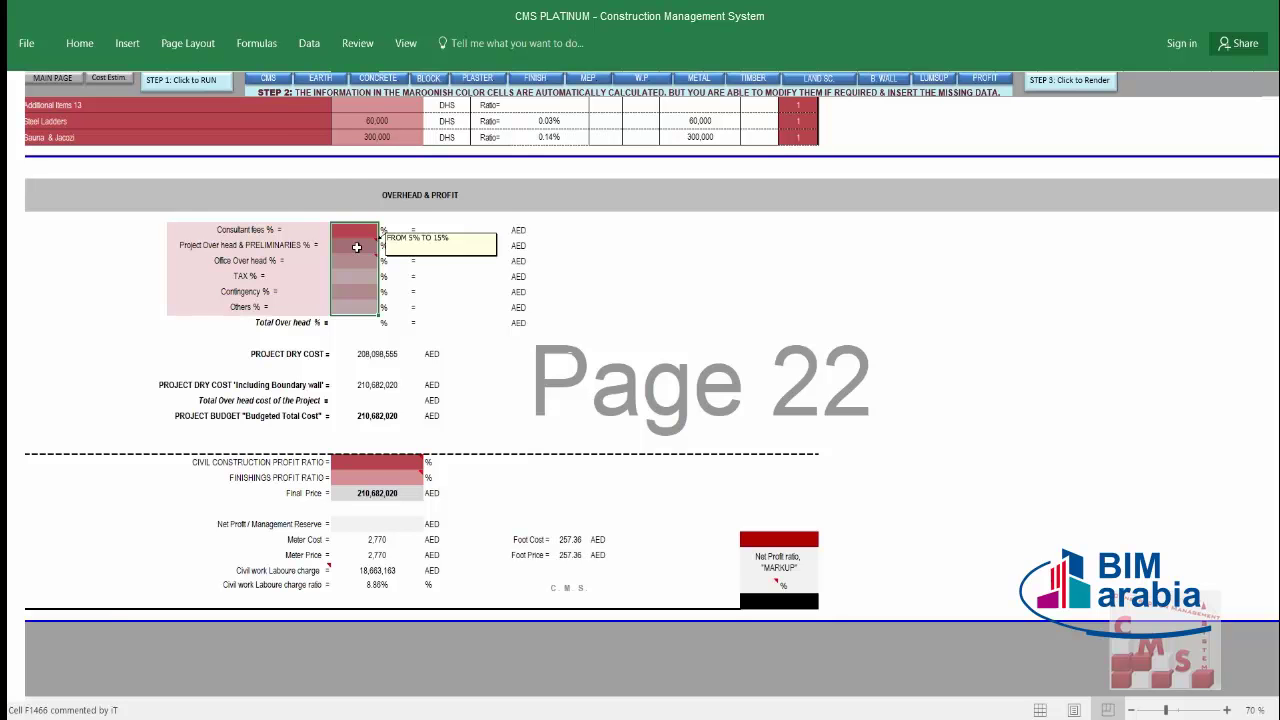
click(176, 247)
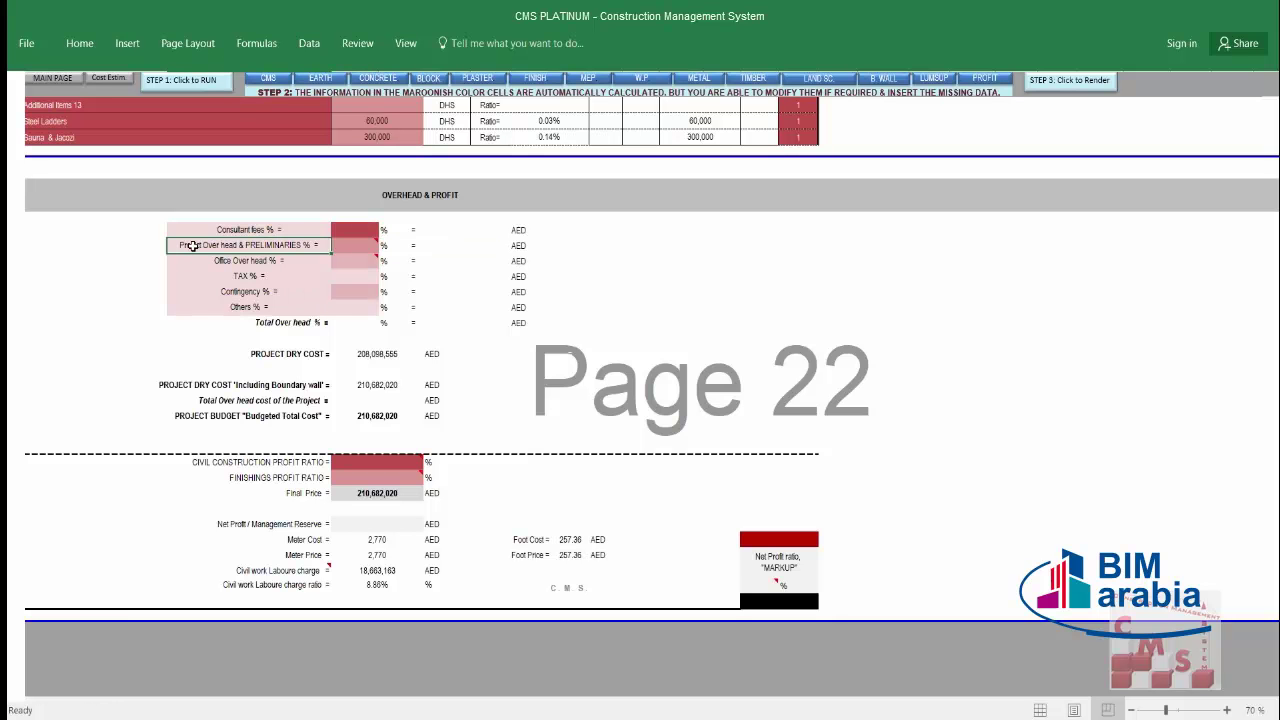
click(190, 260)
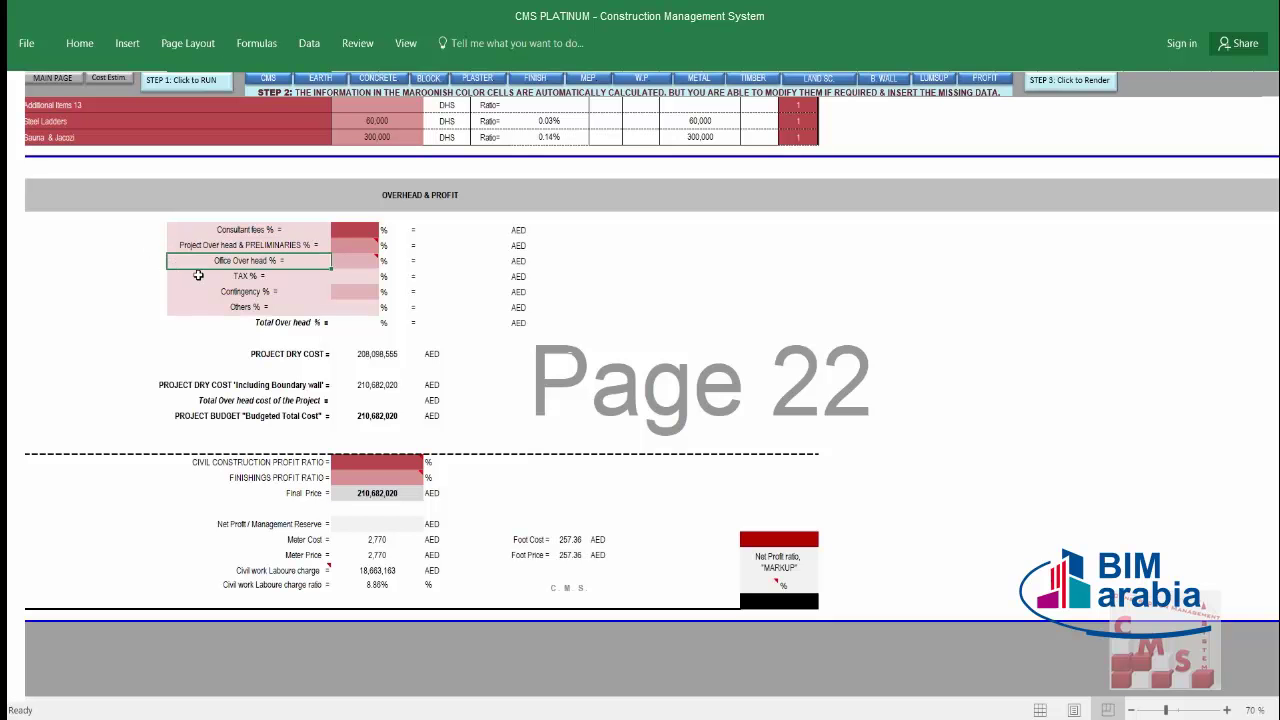
click(198, 276)
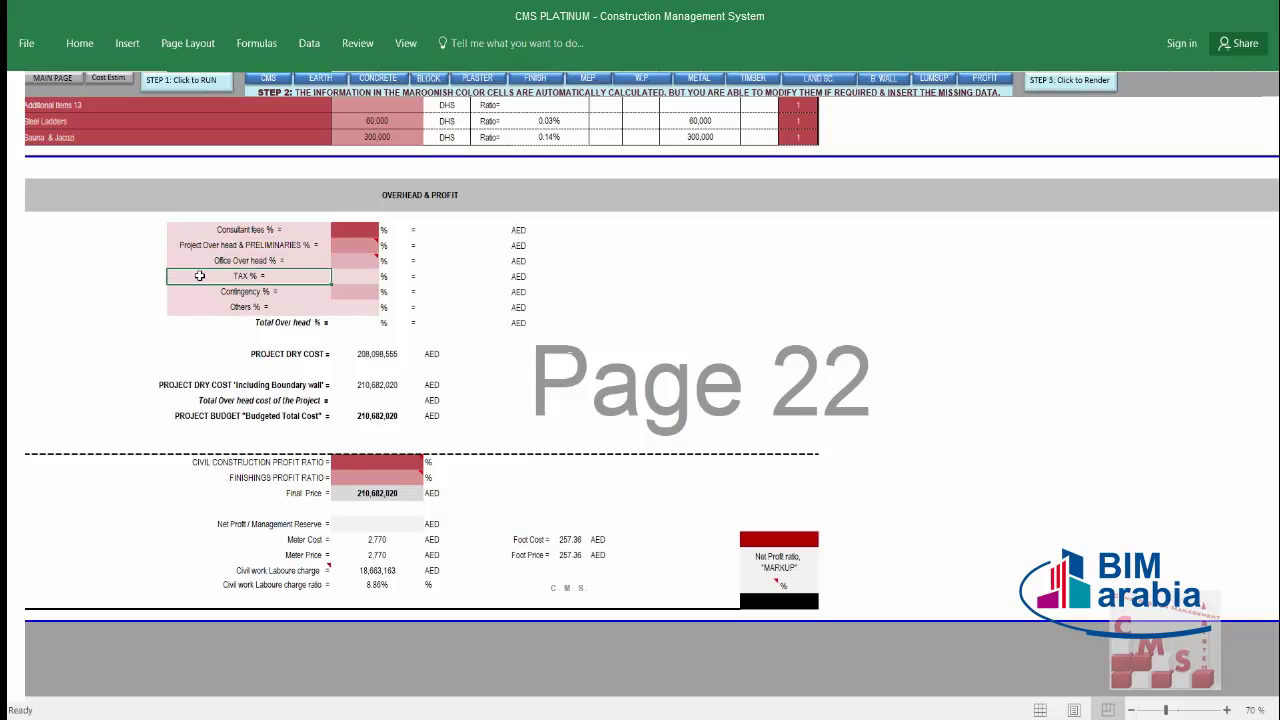
click(188, 292)
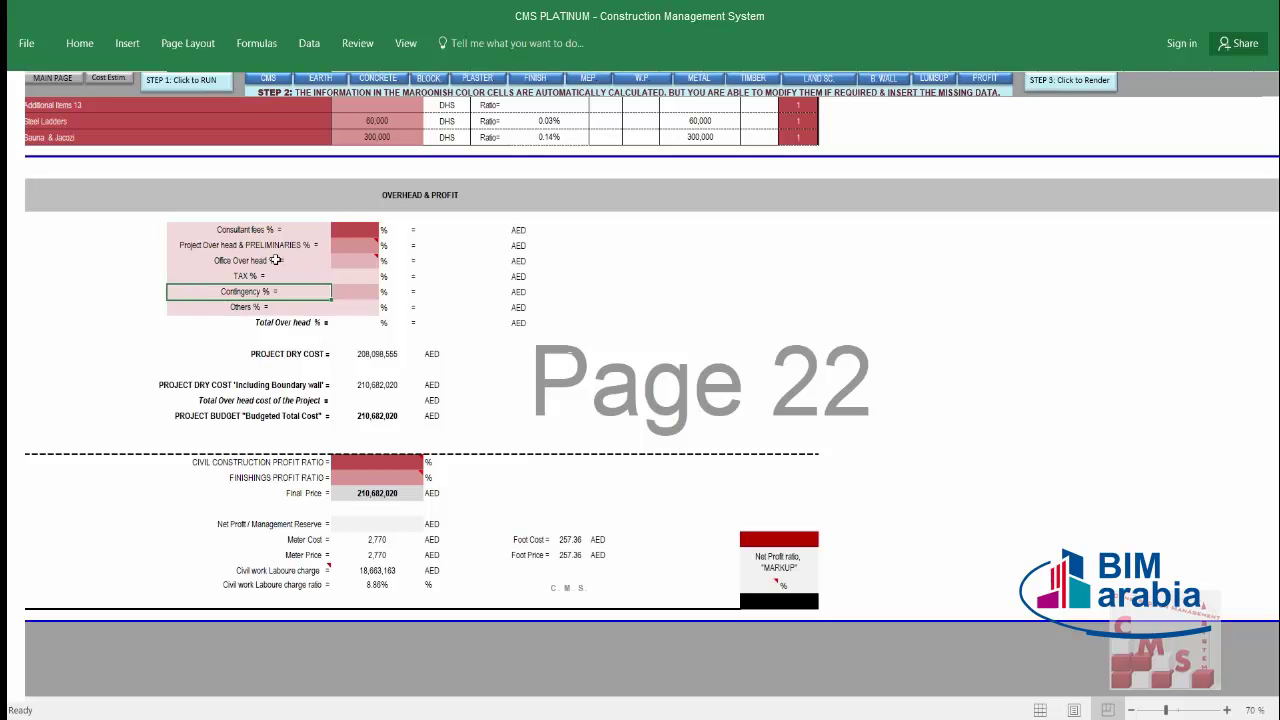
Enter 7% project overhead, 3% office overhead and 5% contingency, confirming the 15% total.
click(355, 244)
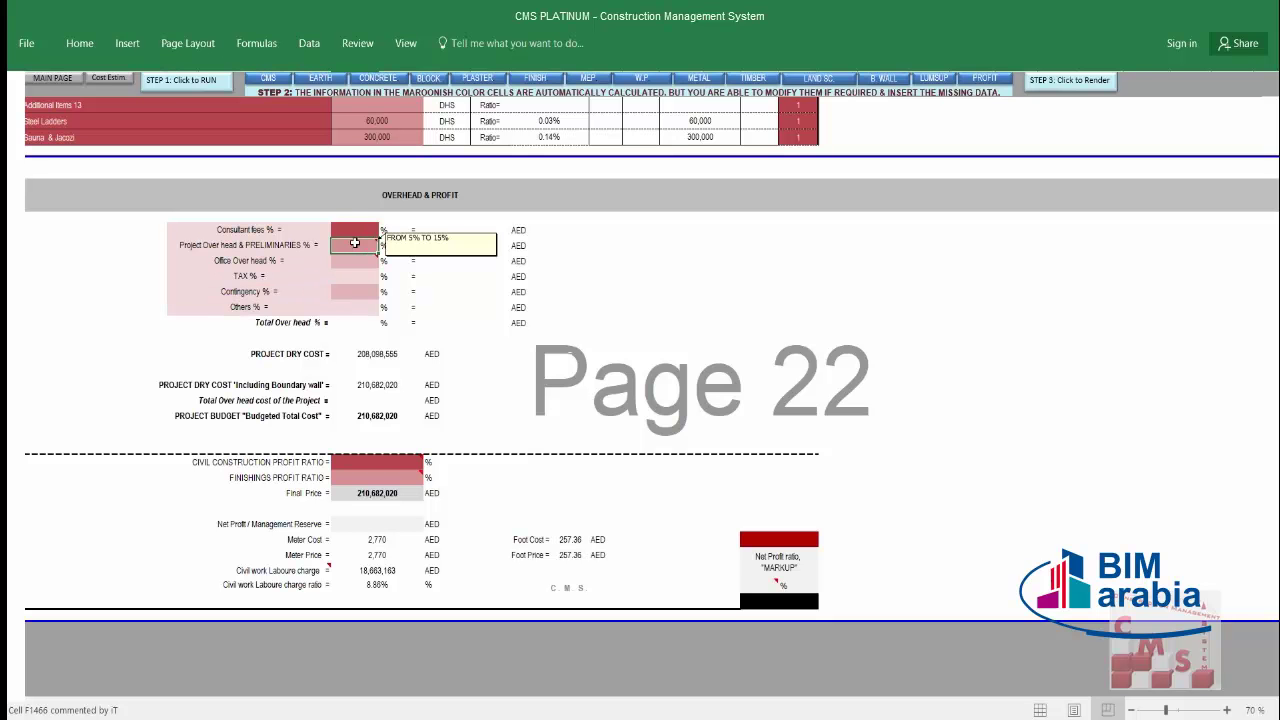
text(7)
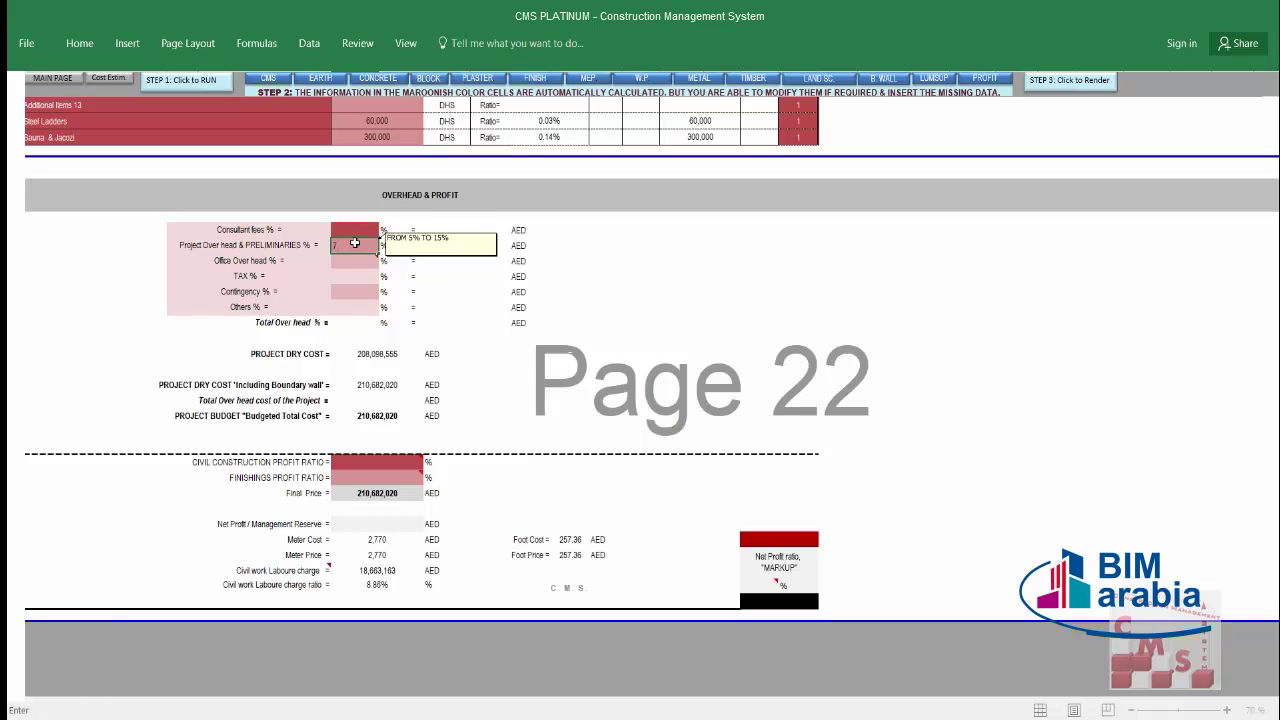
key(Return)
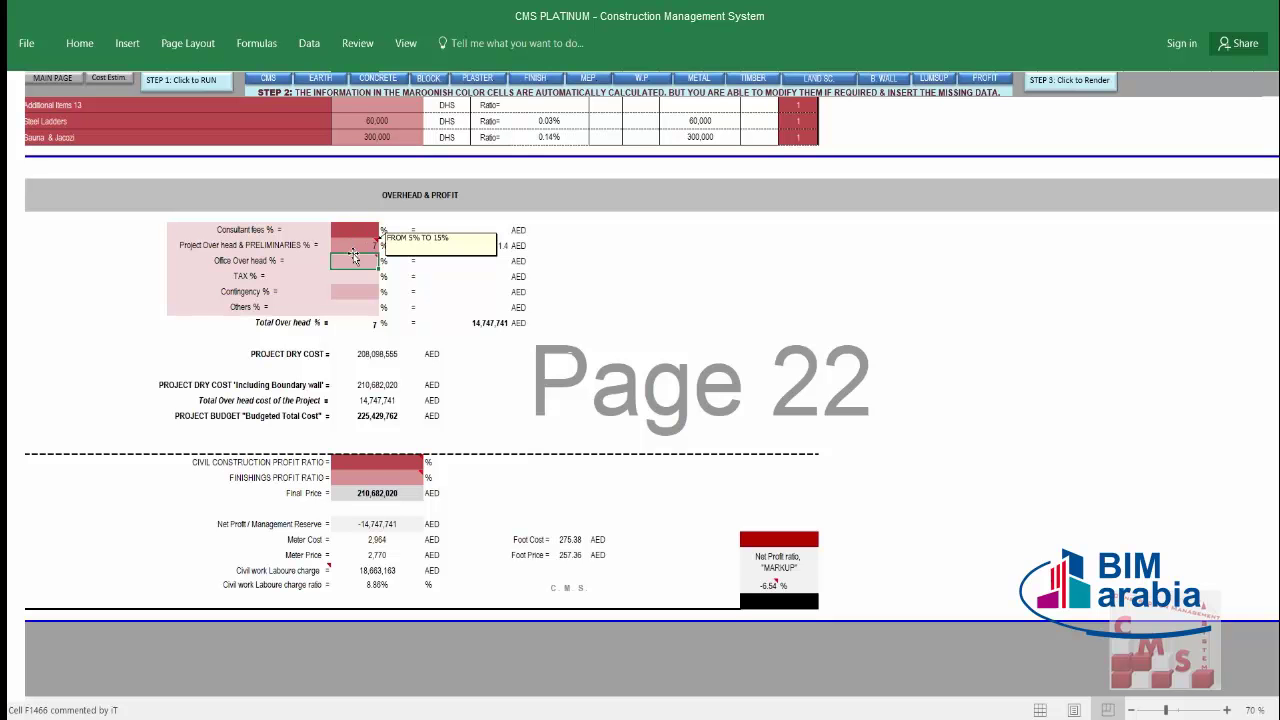
mouse_move(352, 260)
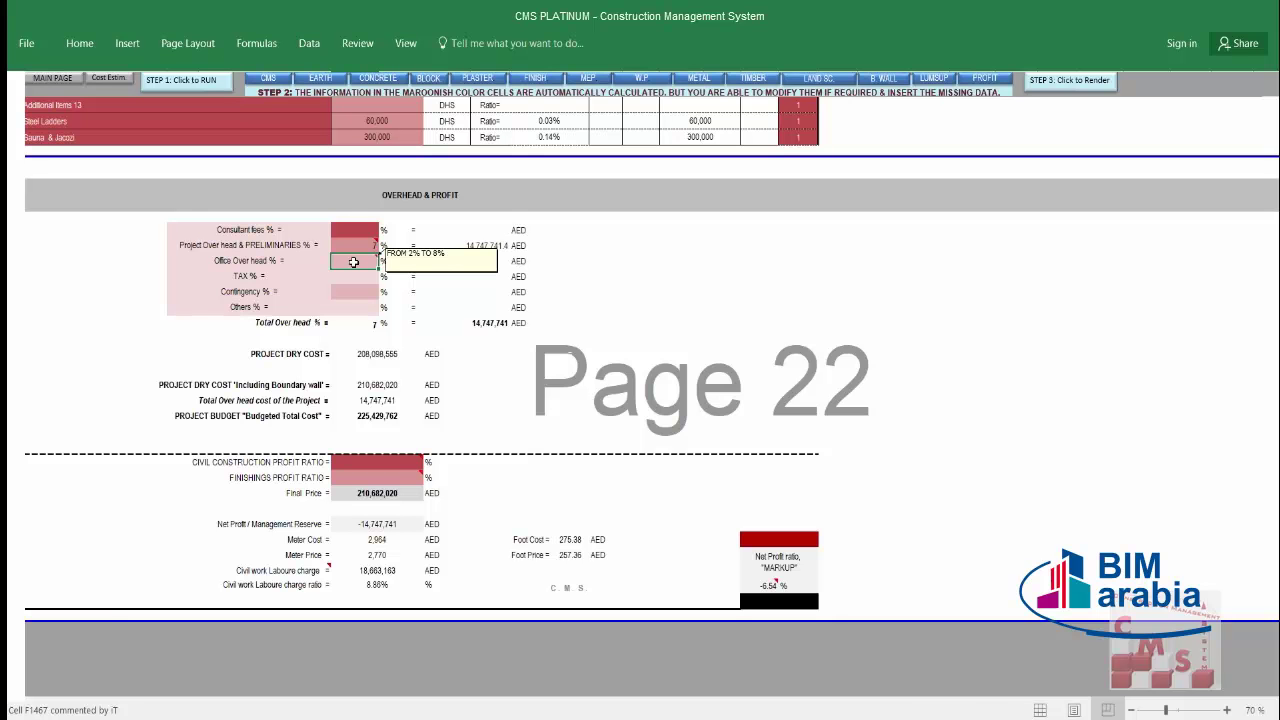
text(3)
key(Return)
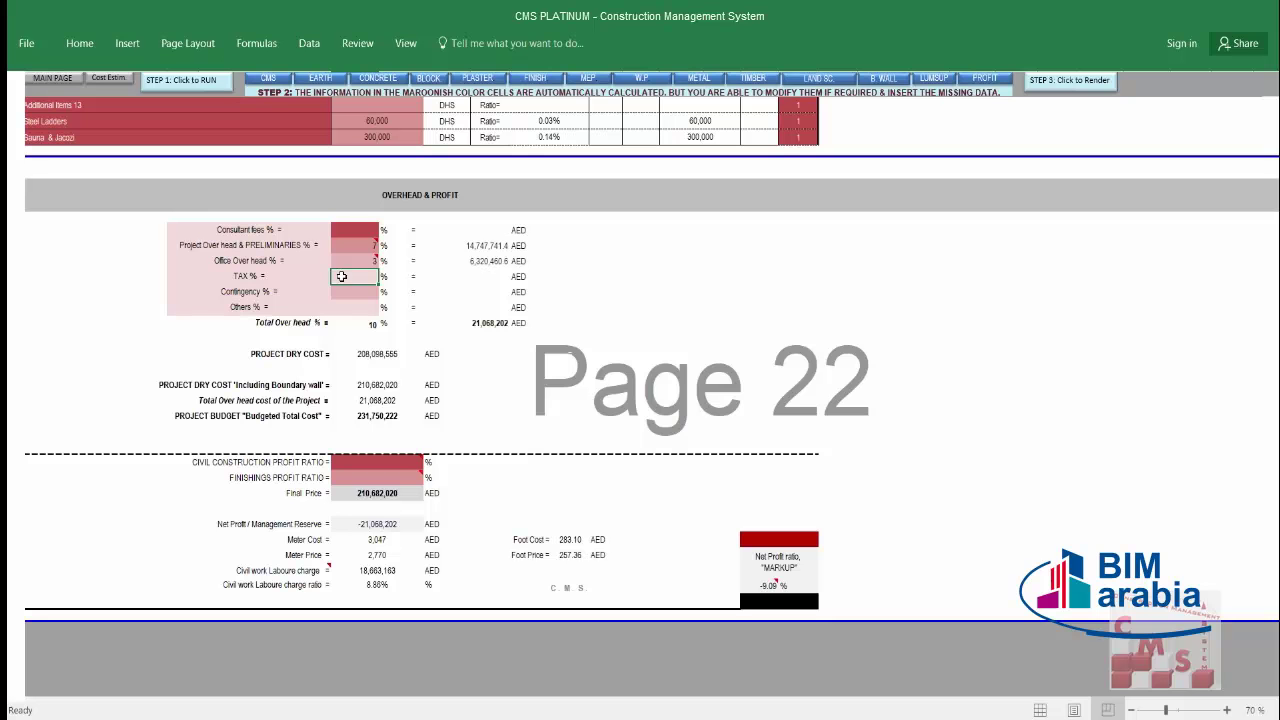
click(346, 292)
text(5)
key(Return)
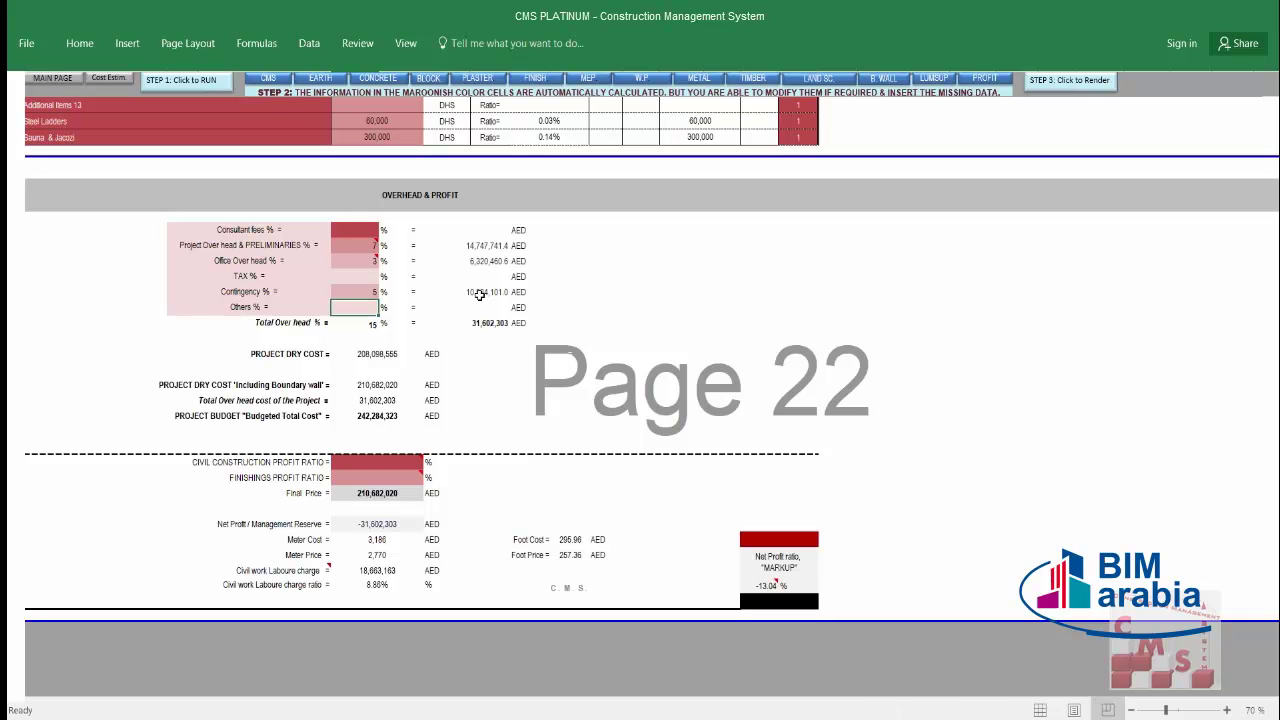
click(356, 327)
click(383, 421)
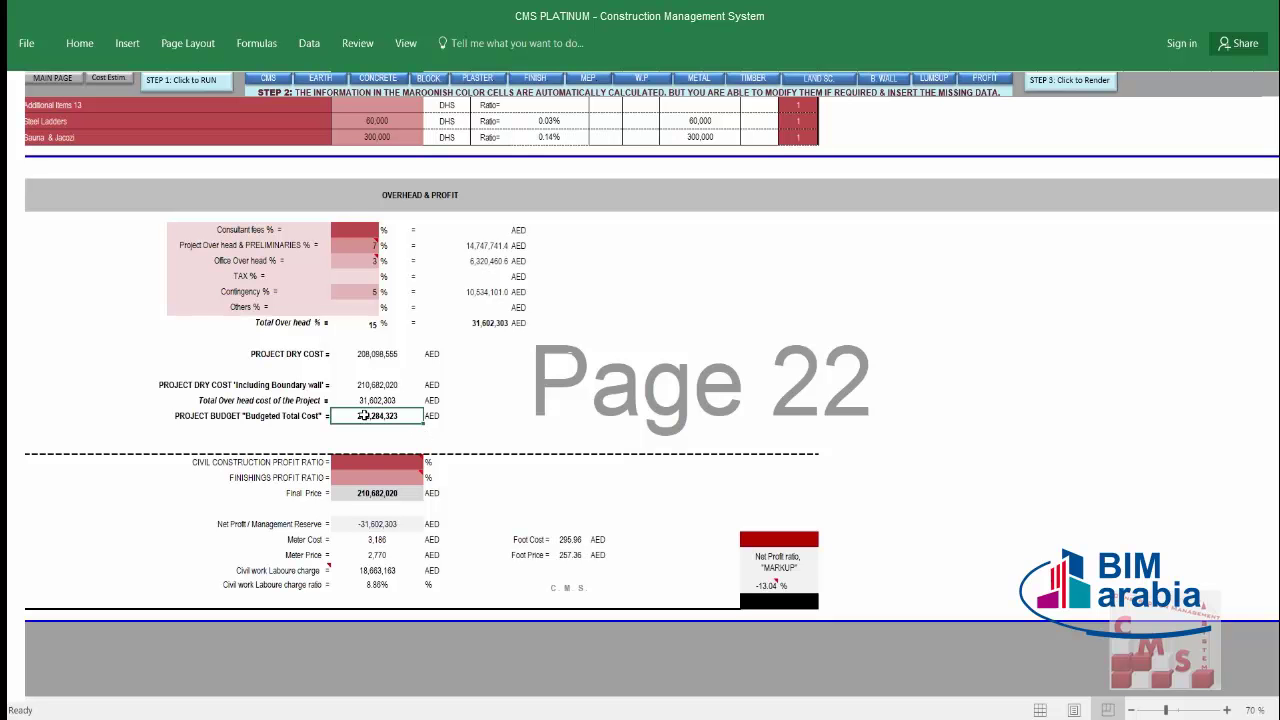
click(240, 523)
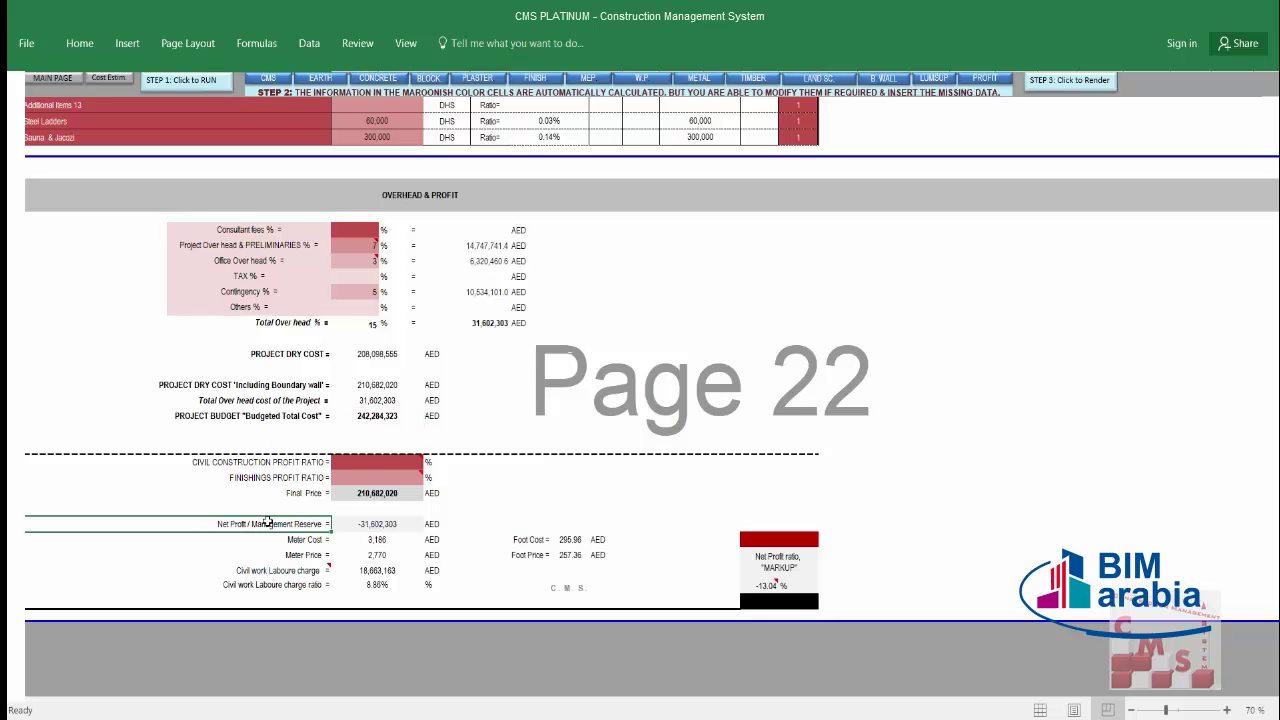
click(365, 466)
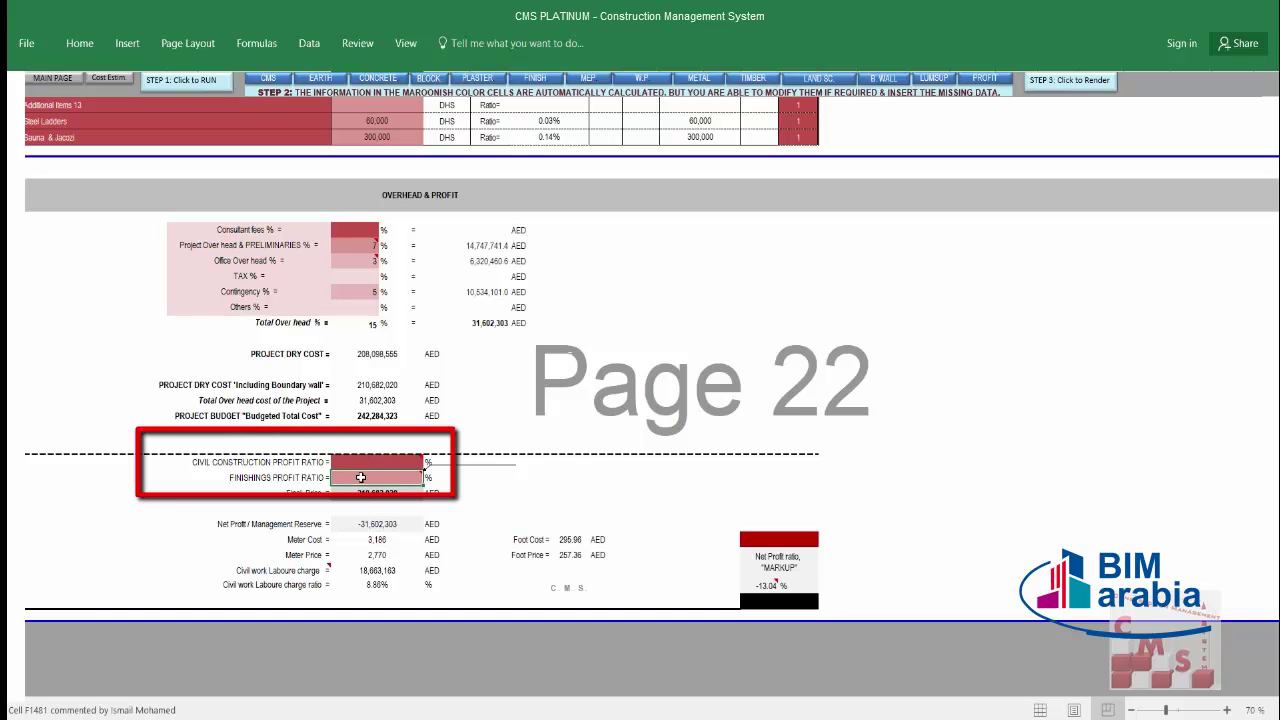
click(383, 496)
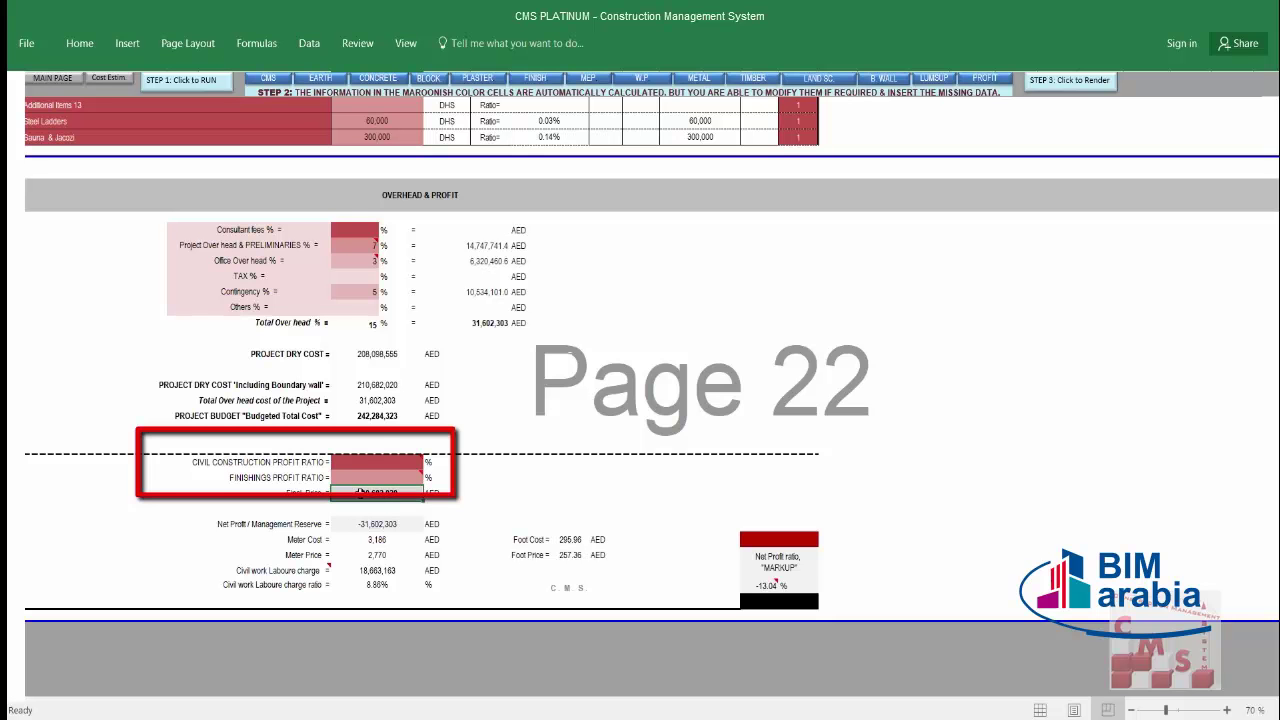
click(377, 419)
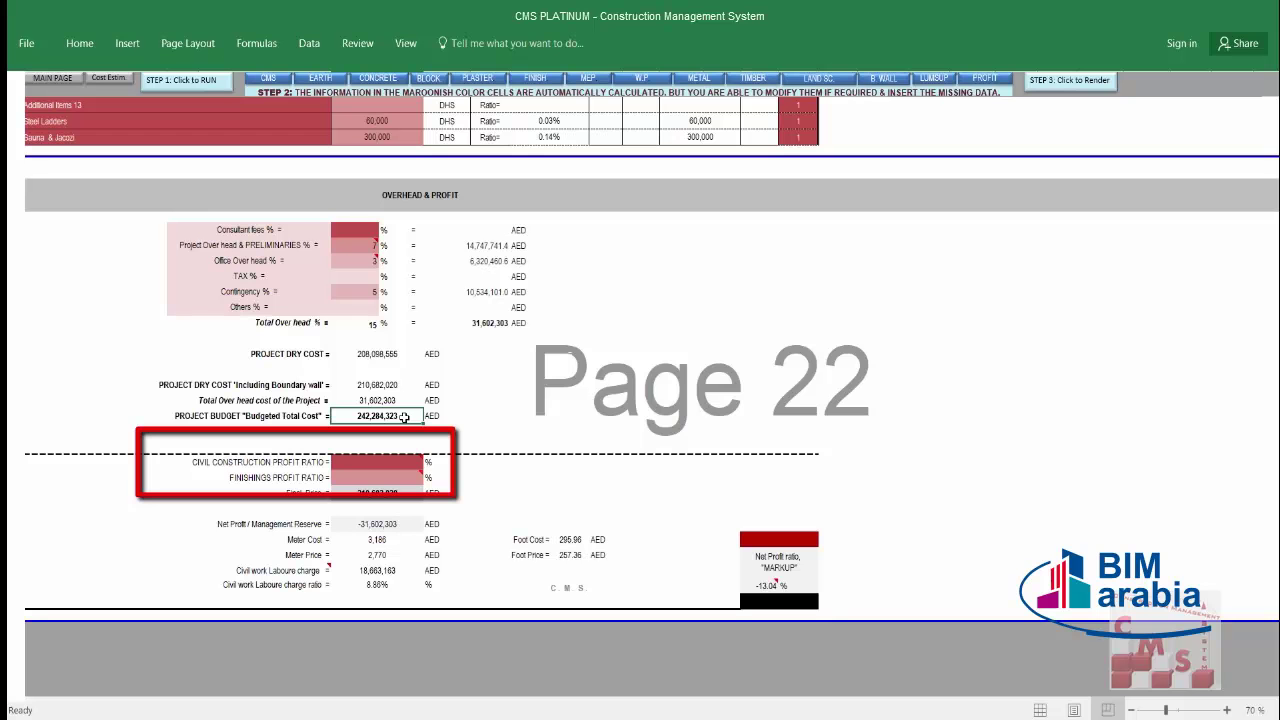
click(390, 524)
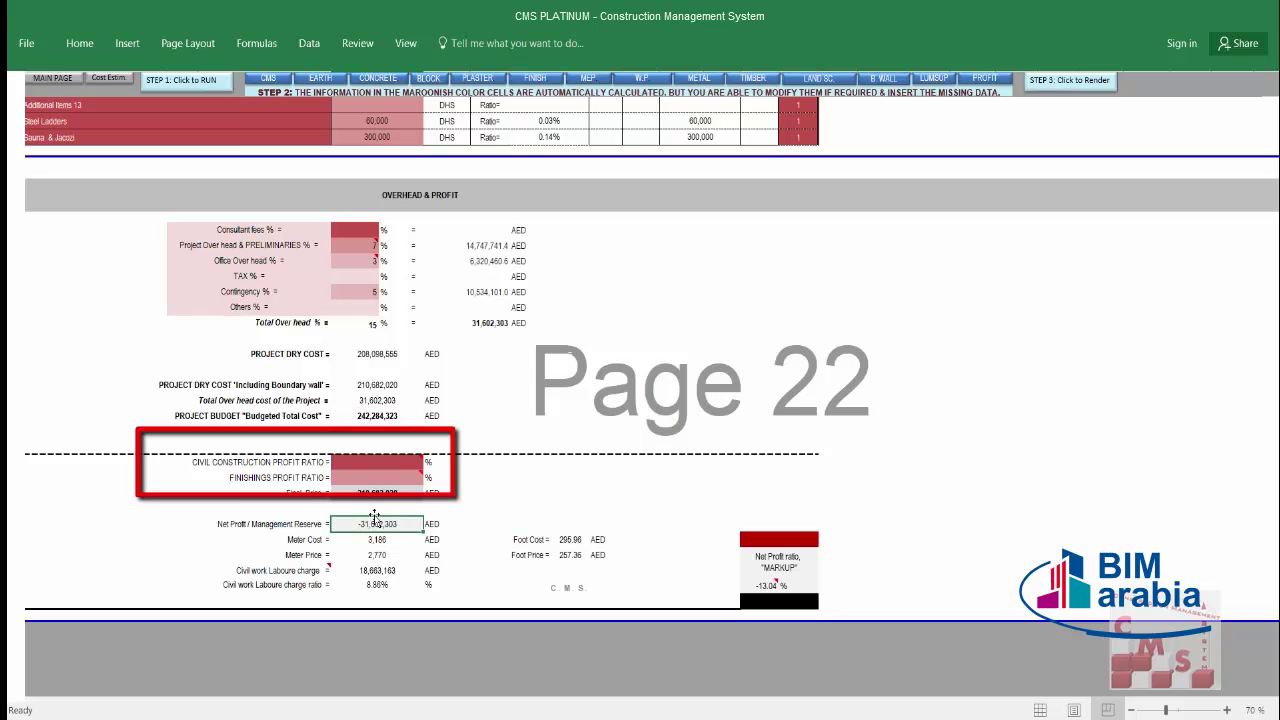
click(375, 463)
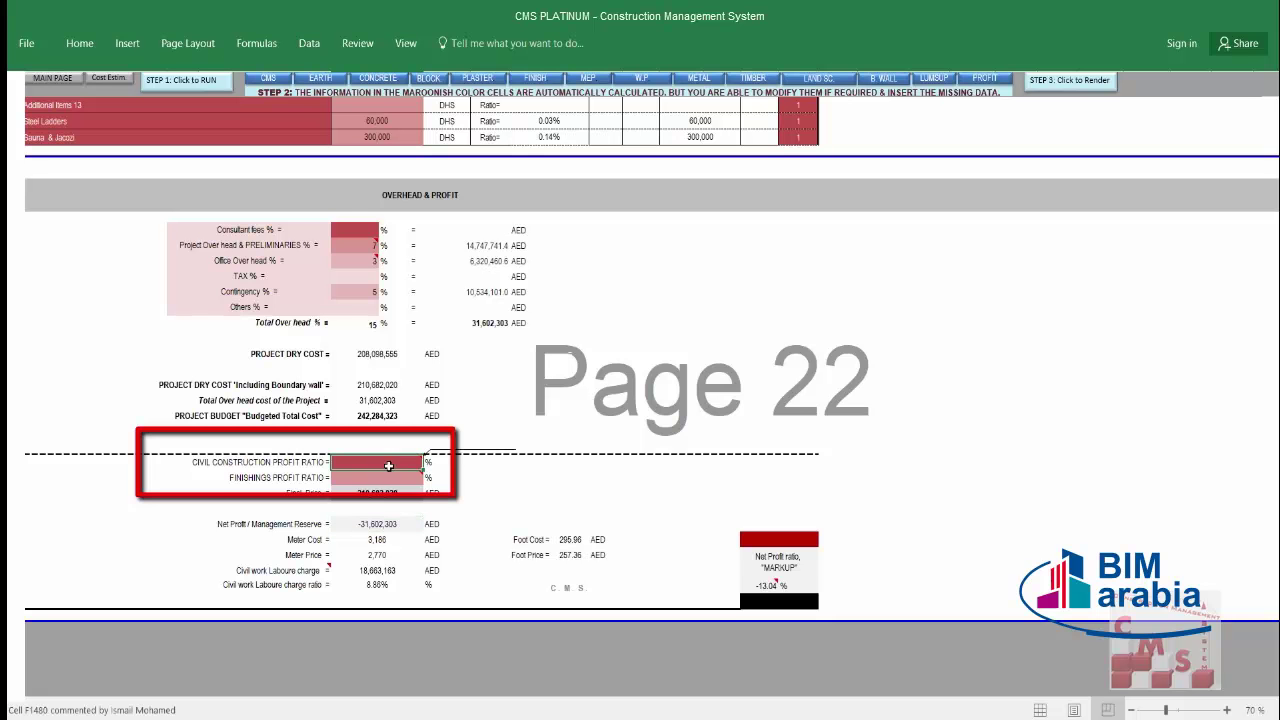
click(386, 478)
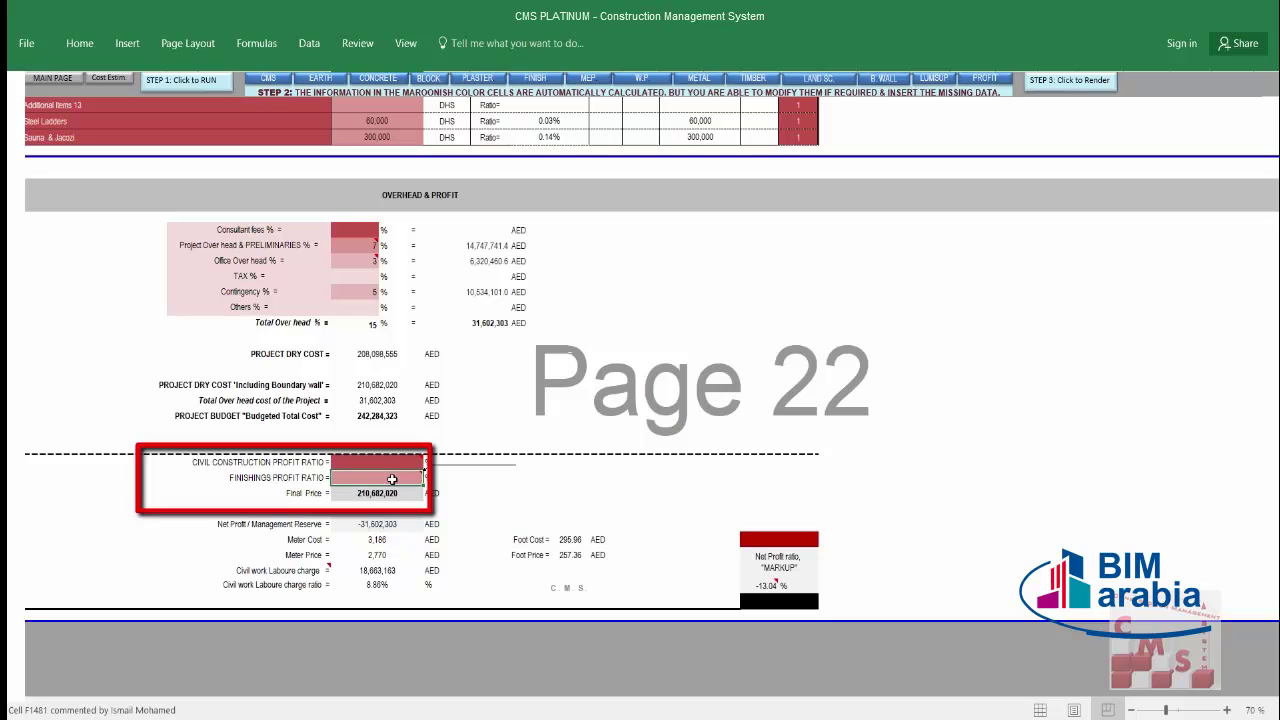
scroll(386, 478, up, 1)
click(368, 479)
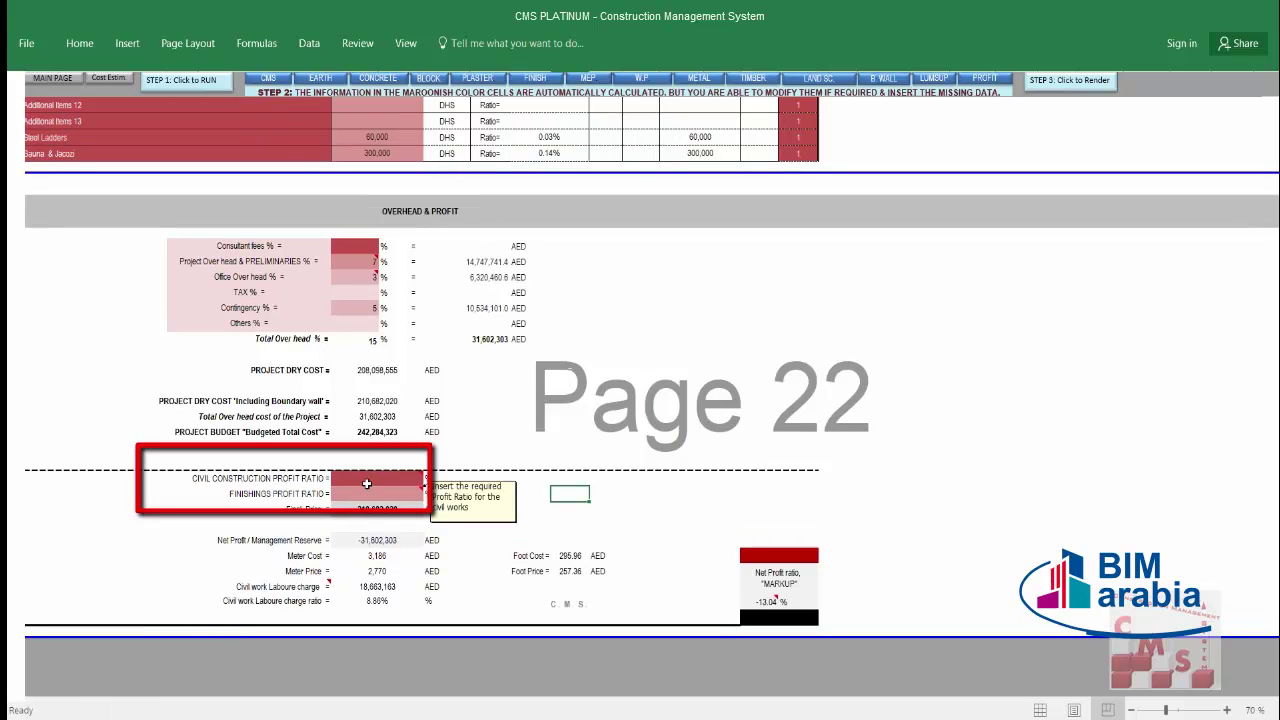
click(368, 479)
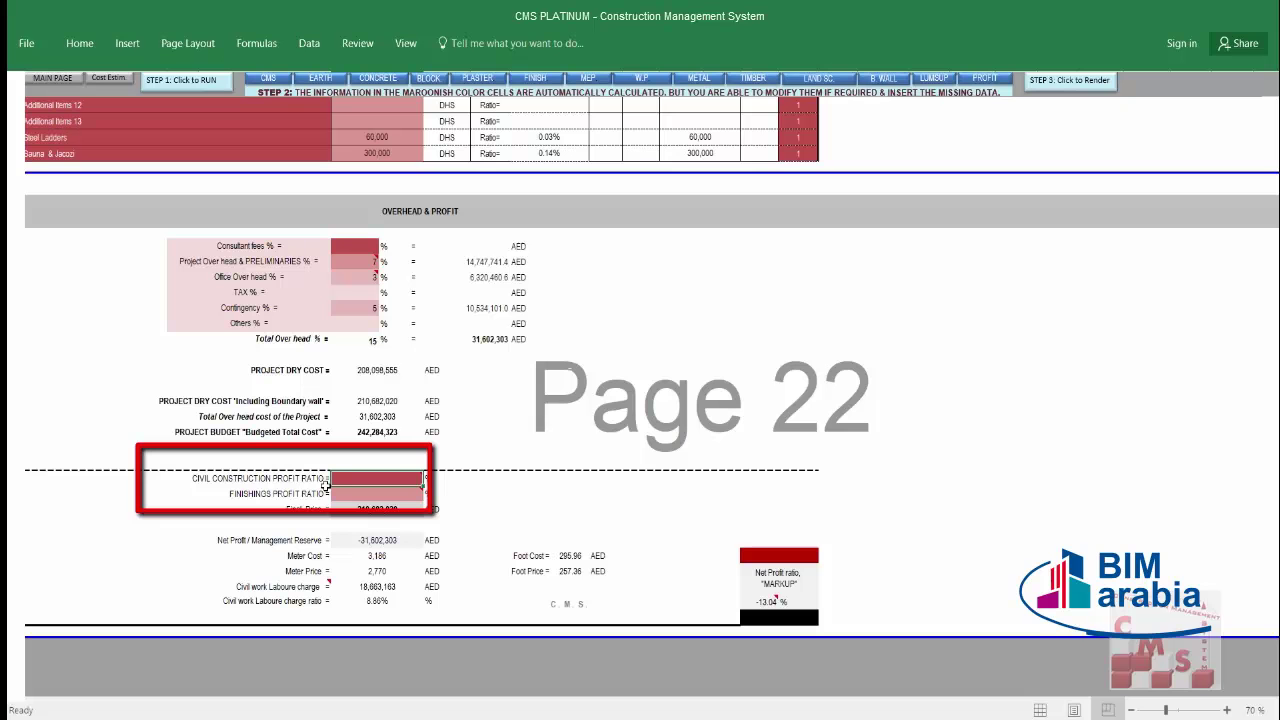
mouse_move(395, 479)
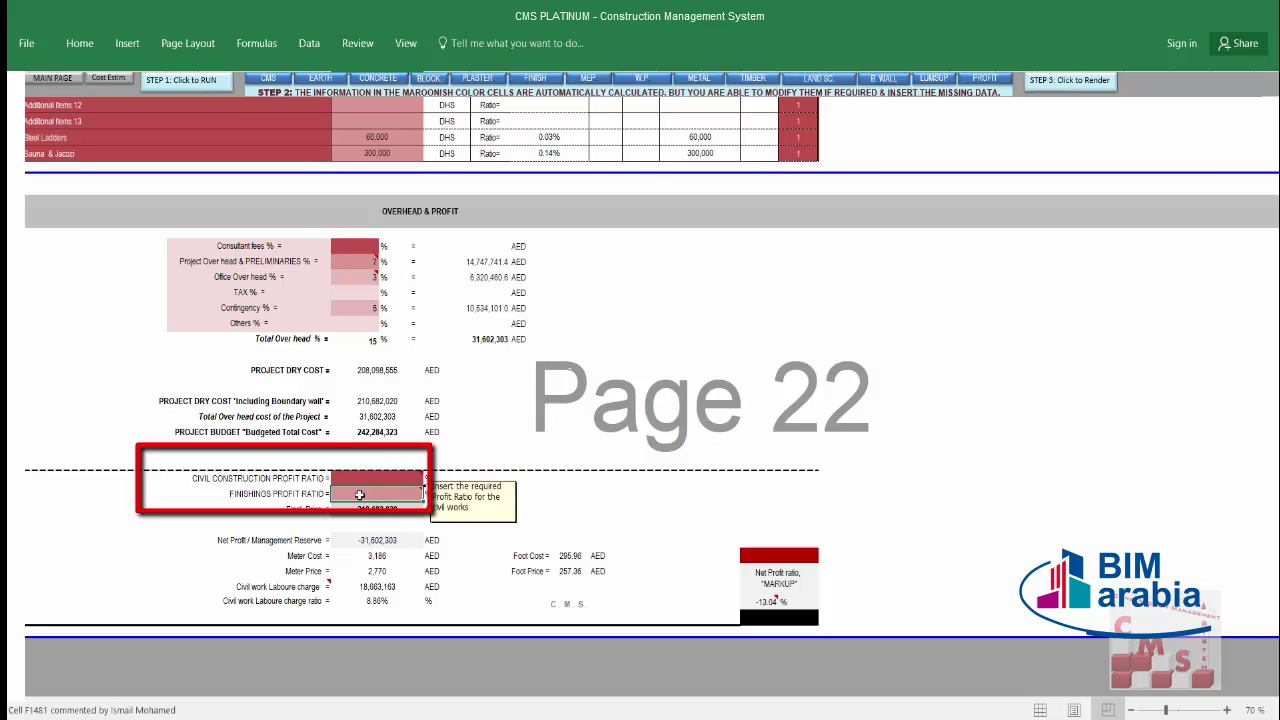
click(367, 478)
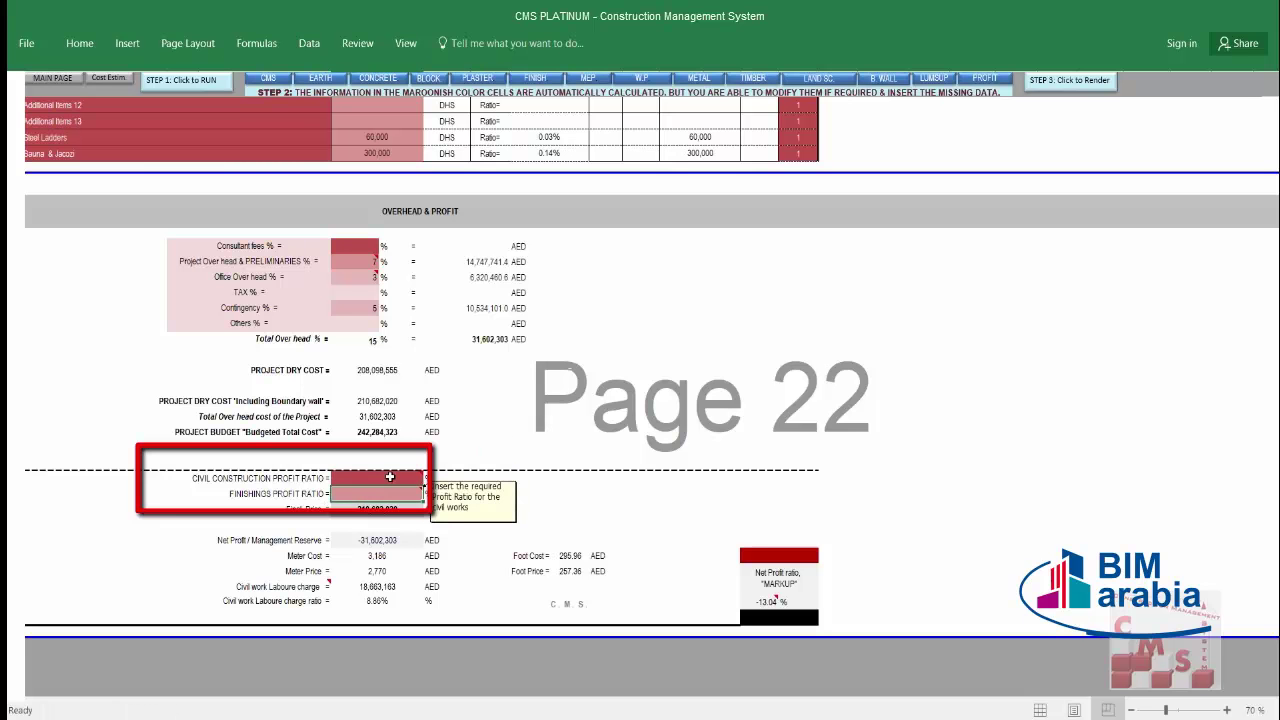
key(Down)
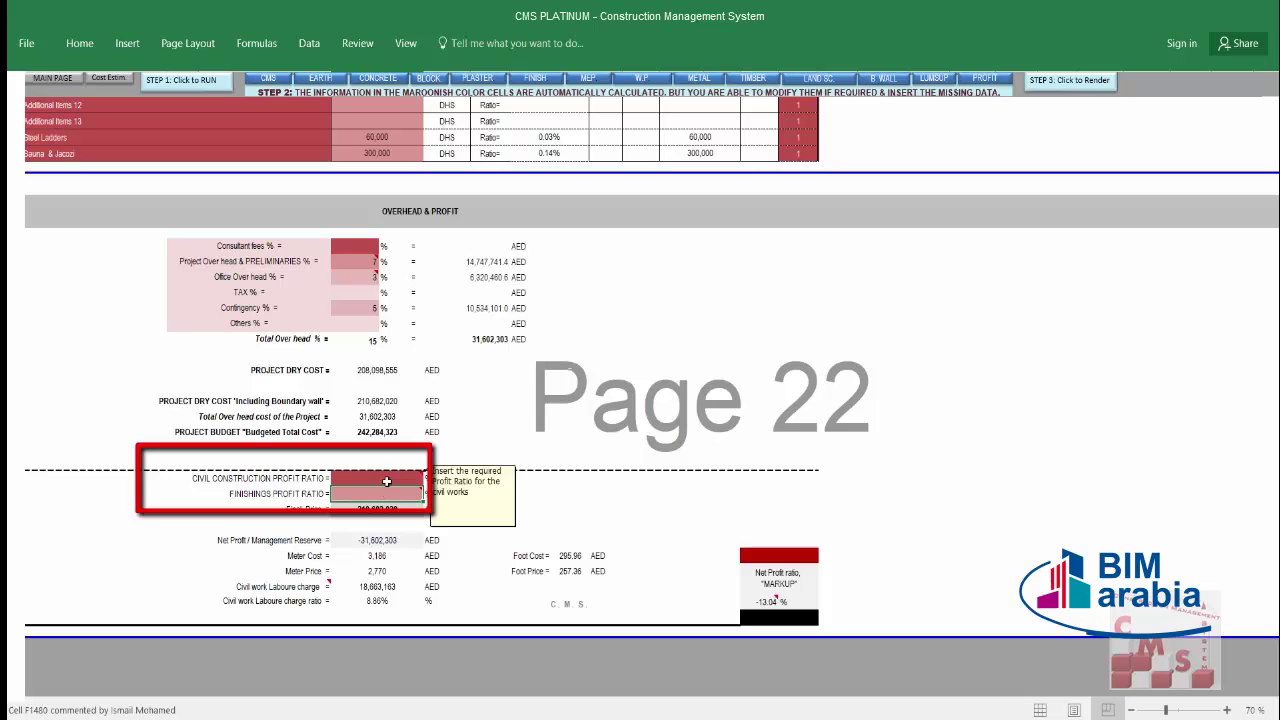
click(403, 540)
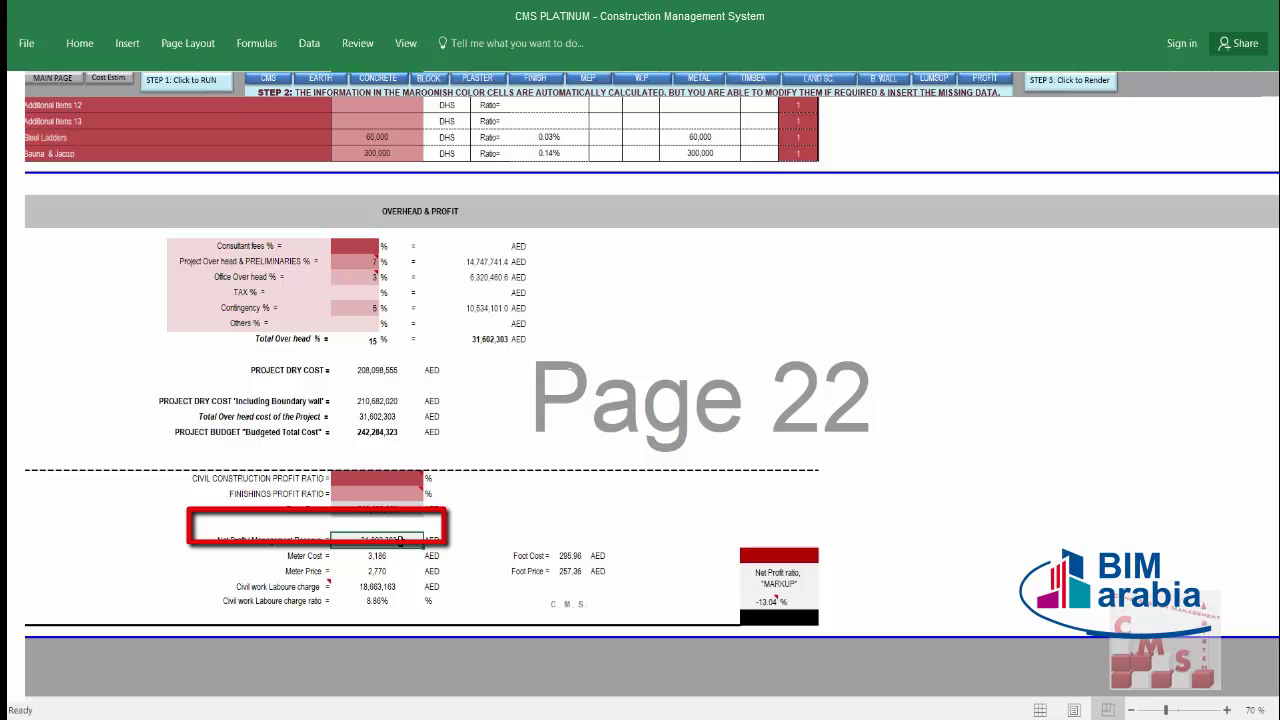
click(758, 601)
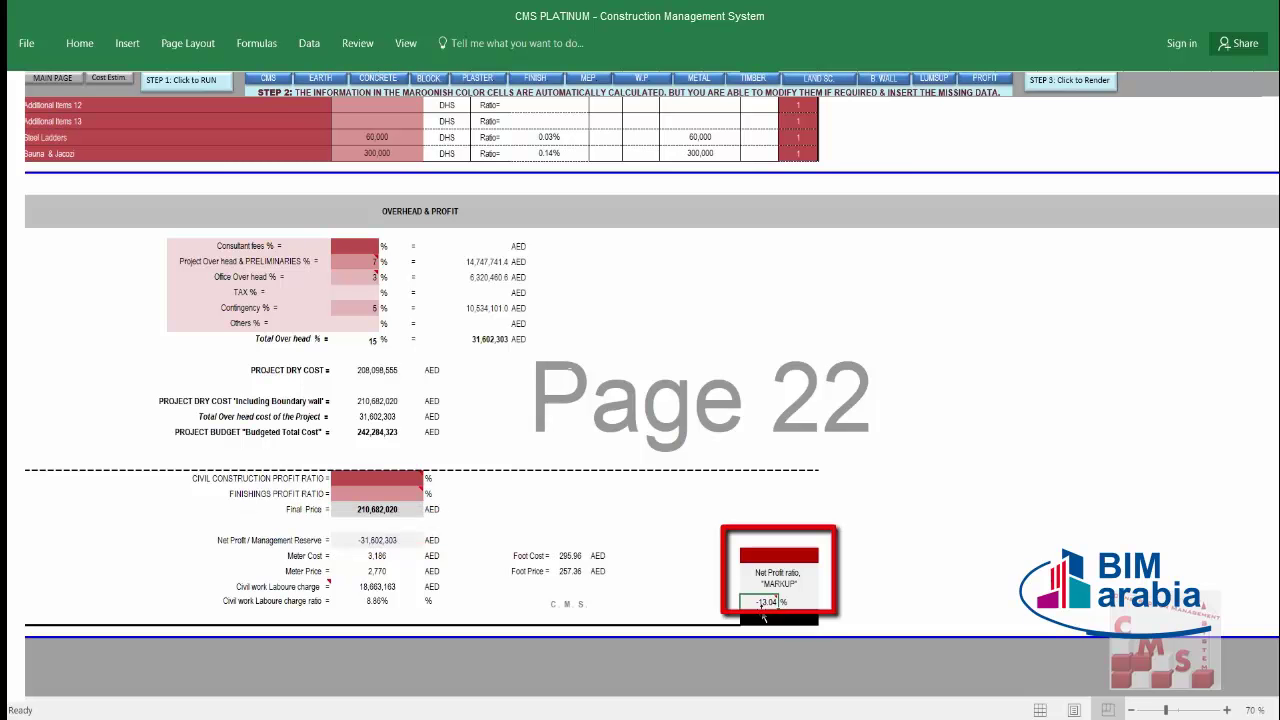
mouse_move(764, 602)
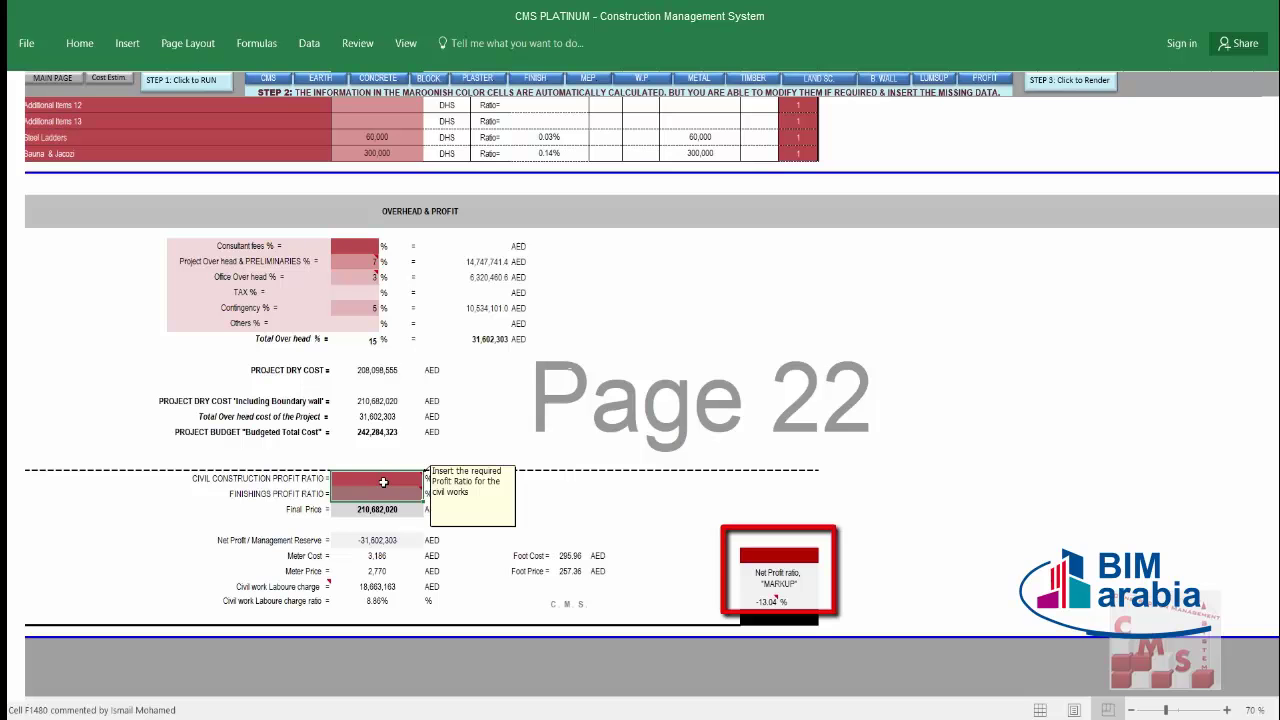
Enter -10 into the profit ratio input cells.
drag(382, 479, 382, 492)
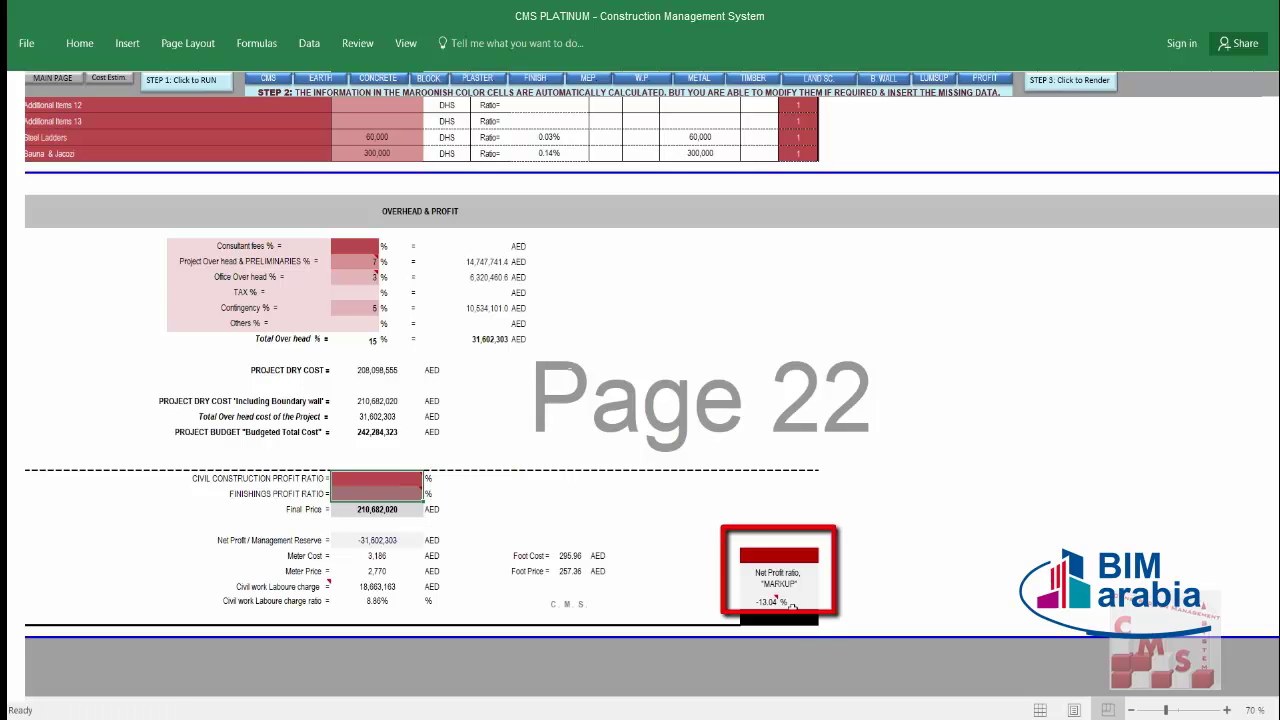
text(-10)
key(Return)
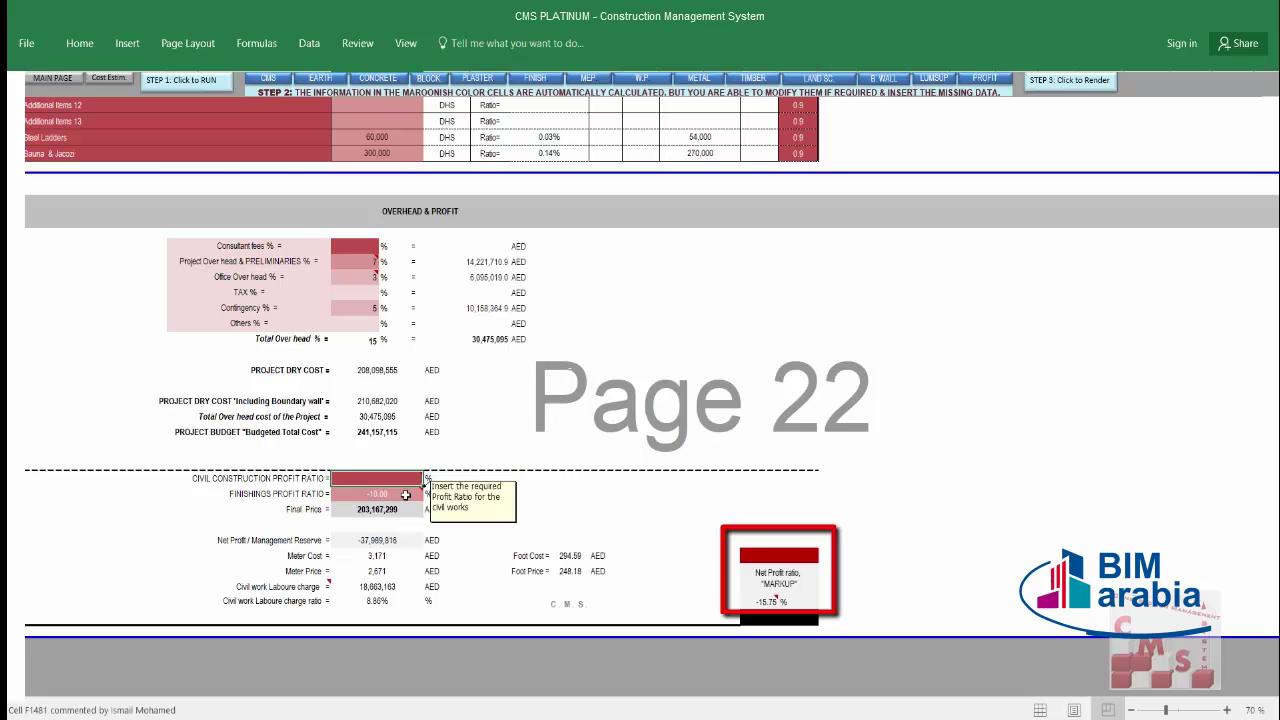
Set the finishings profit ratio to the formula =F1480-10.
click(352, 492)
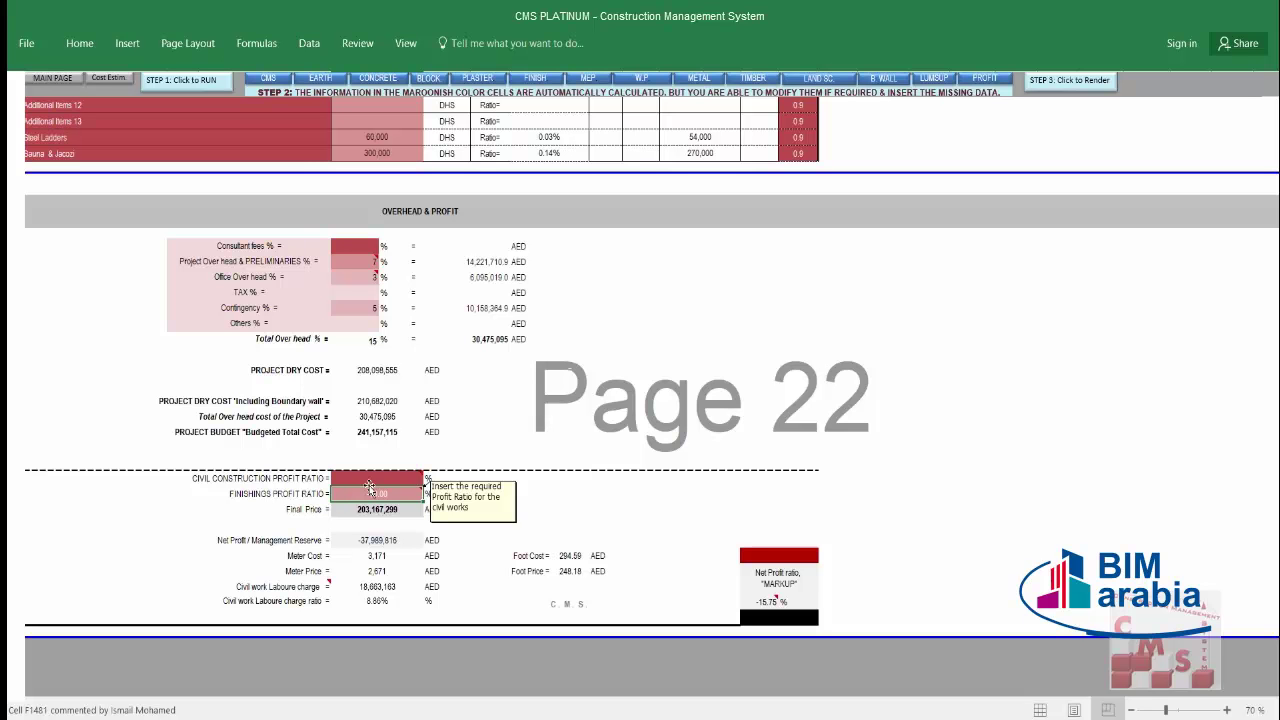
mouse_move(370, 478)
click(353, 493)
text(=)
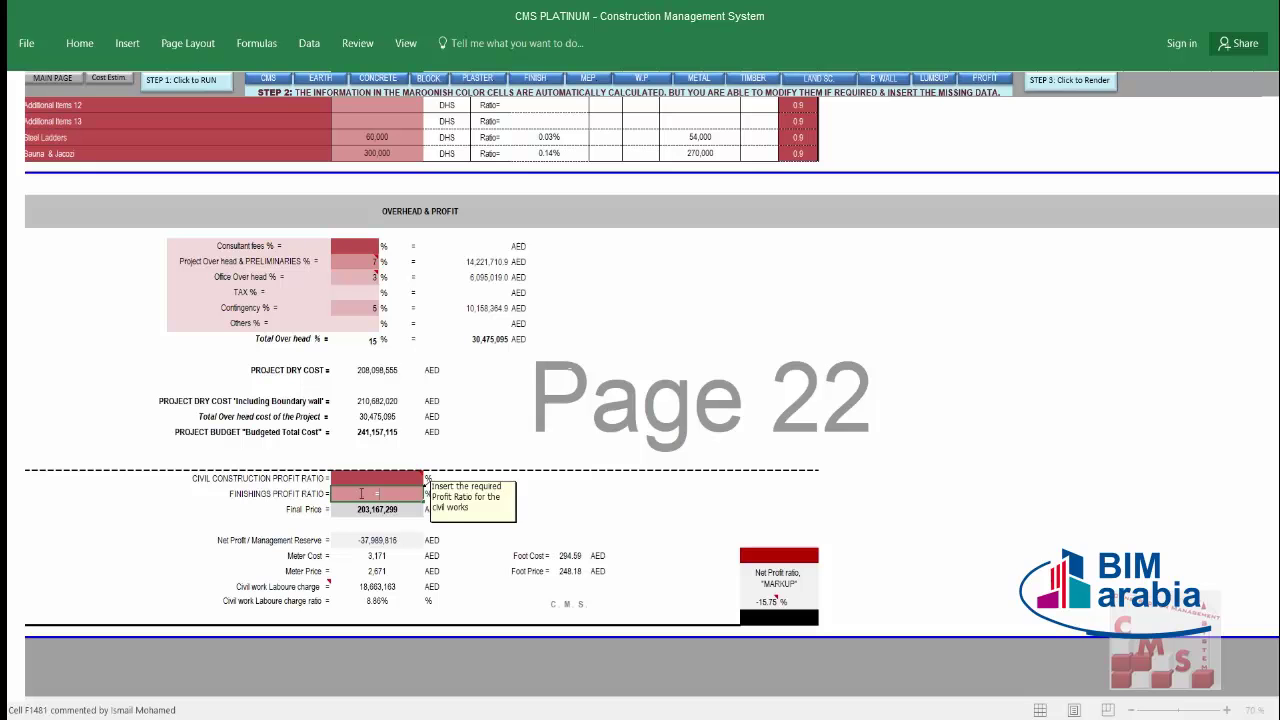
click(375, 478)
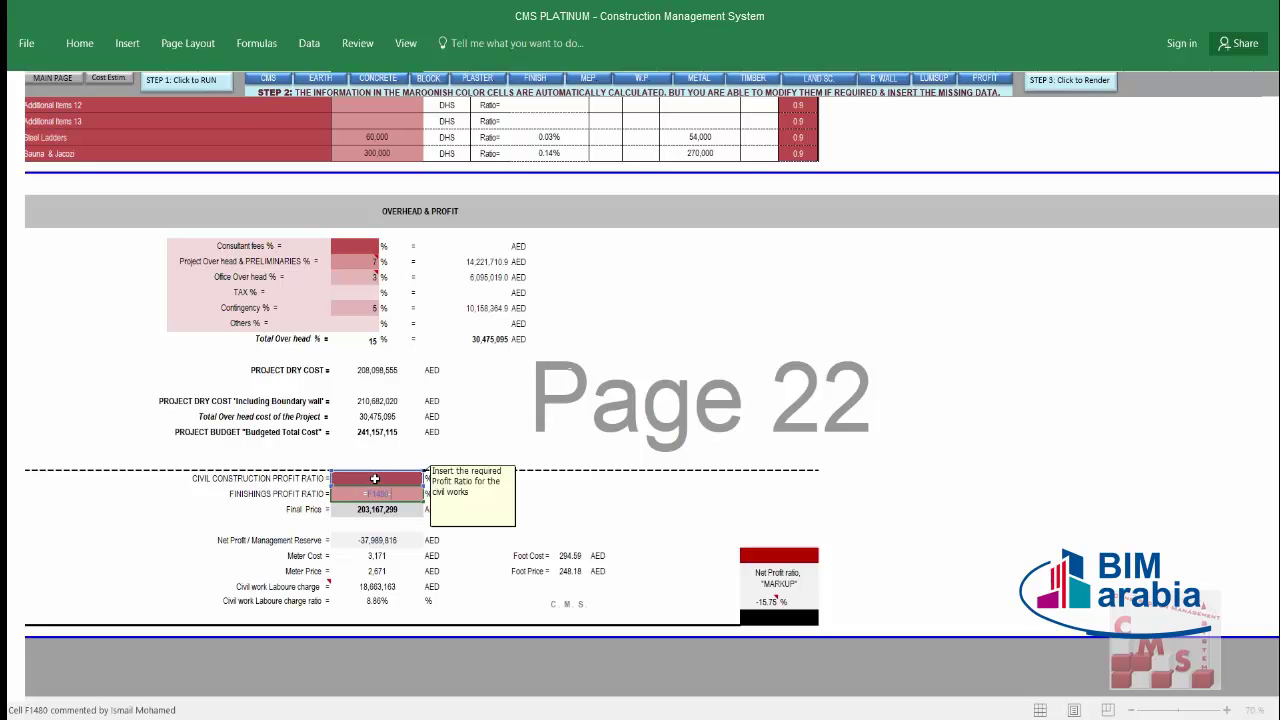
text(-10)
key(Return)
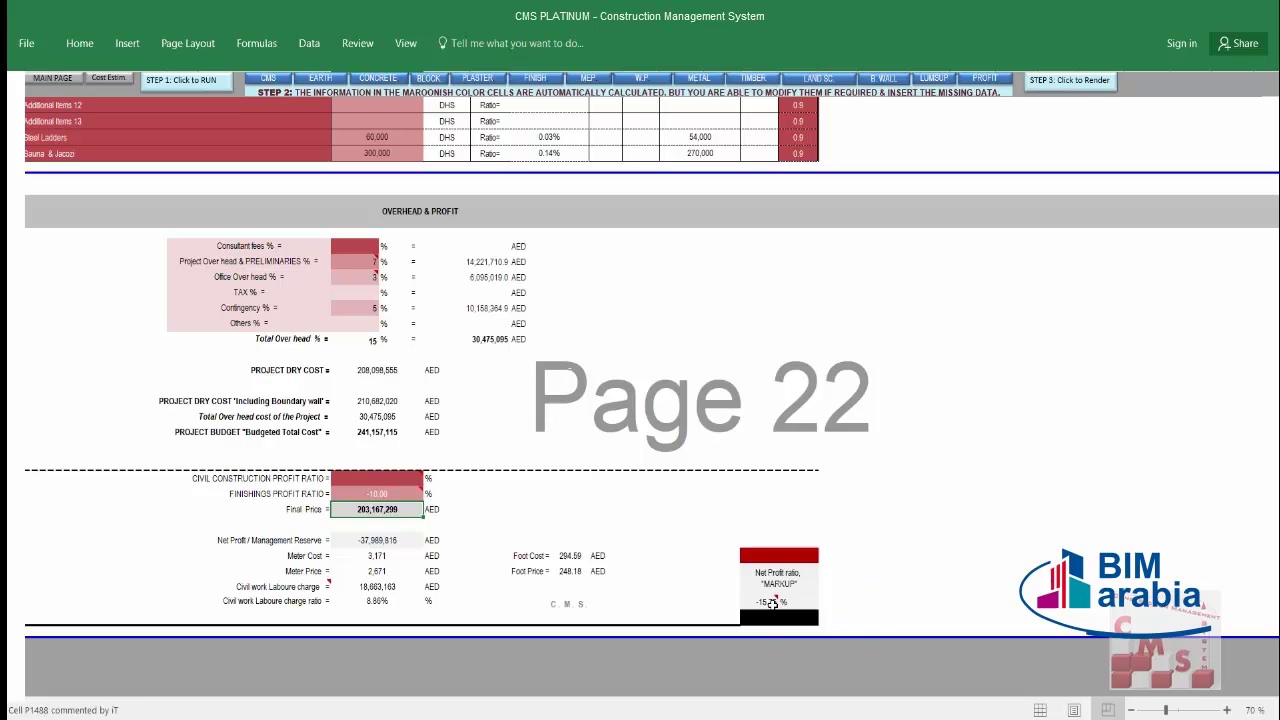
Select the net profit markup cell now showing -15.75%.
mouse_move(765, 602)
key(Down)
key(Right)
click(765, 602)
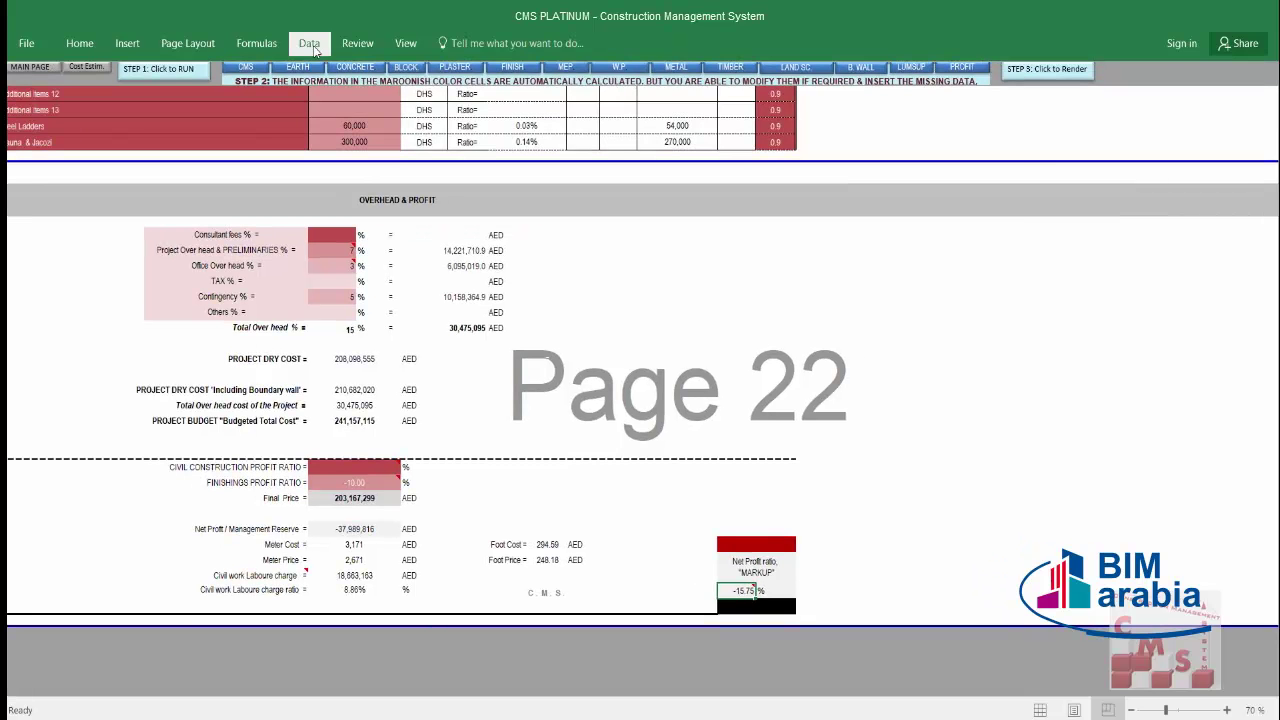
Goal Seek P1488 to 10 by changing F1480, yielding profit ratios of 35.32 and 25.32.
click(309, 43)
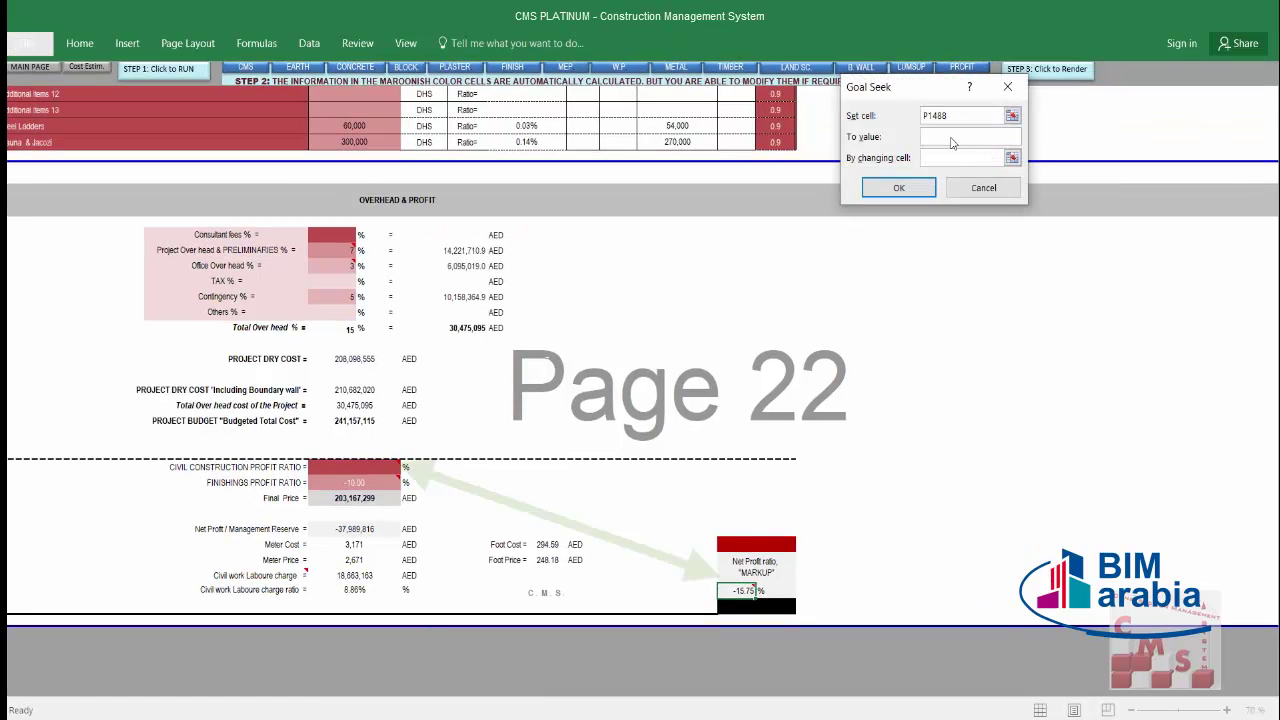
click(952, 140)
text(10)
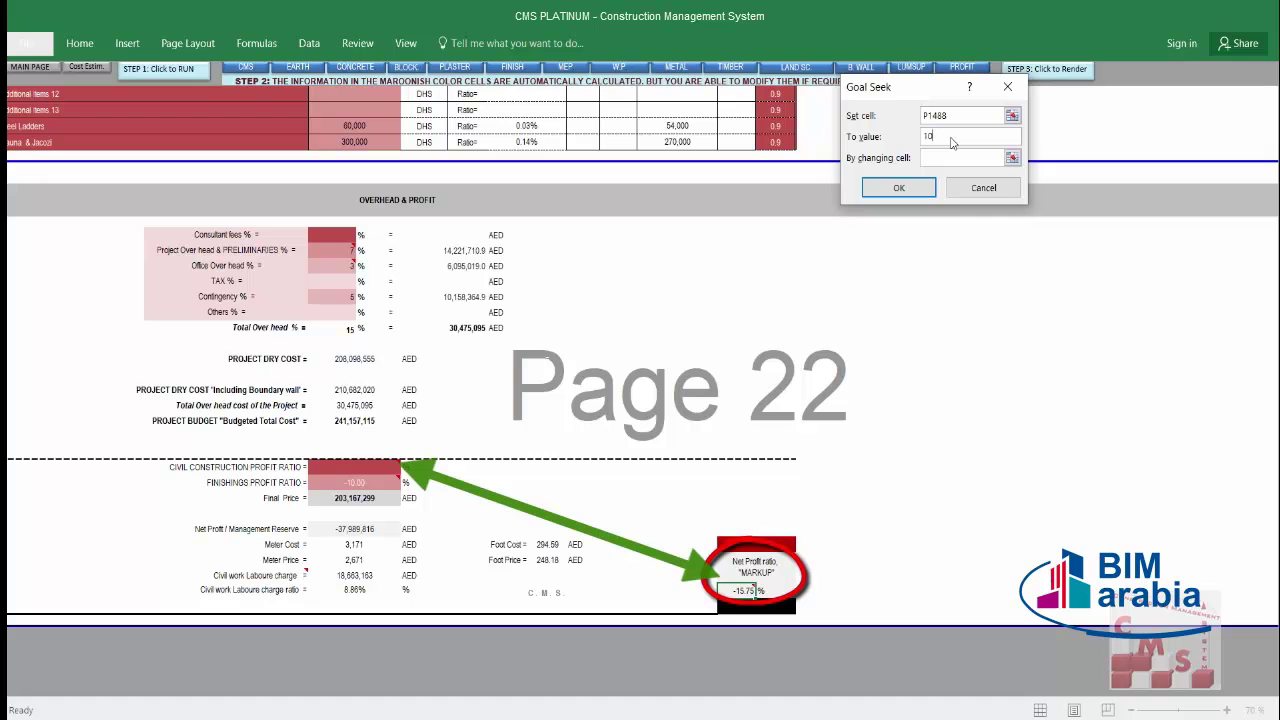
click(1011, 158)
click(346, 468)
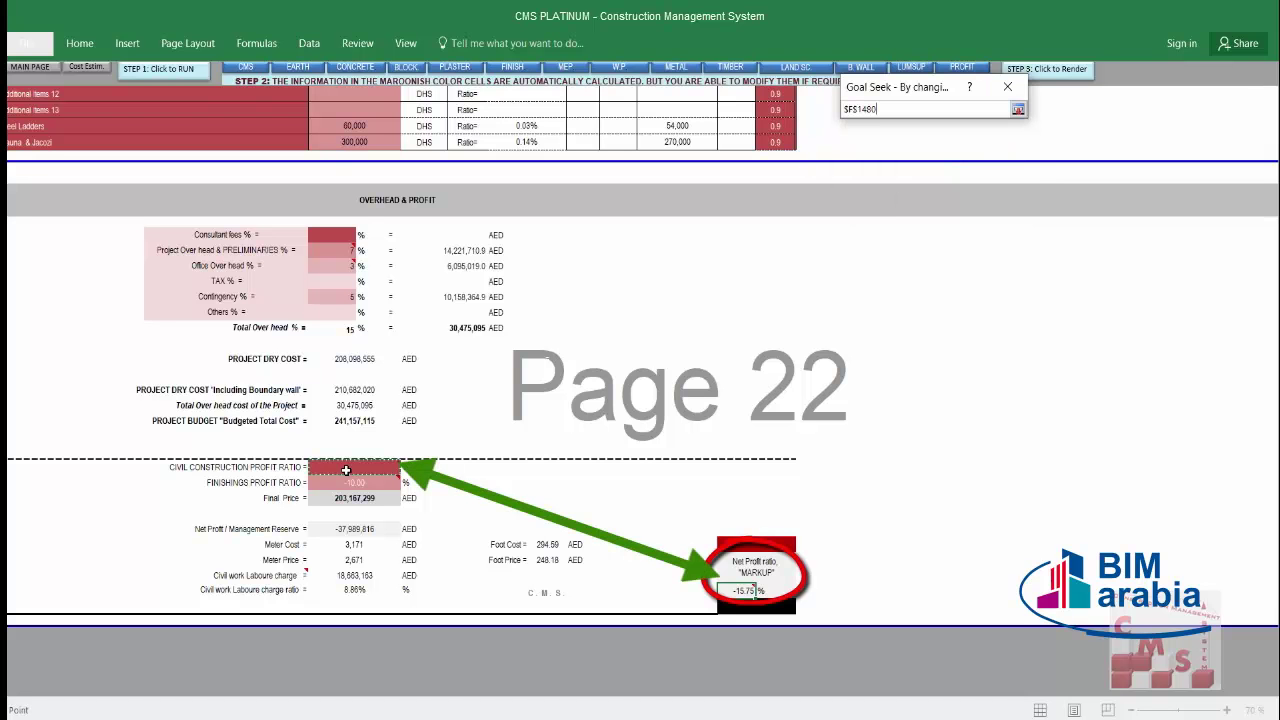
key(Return)
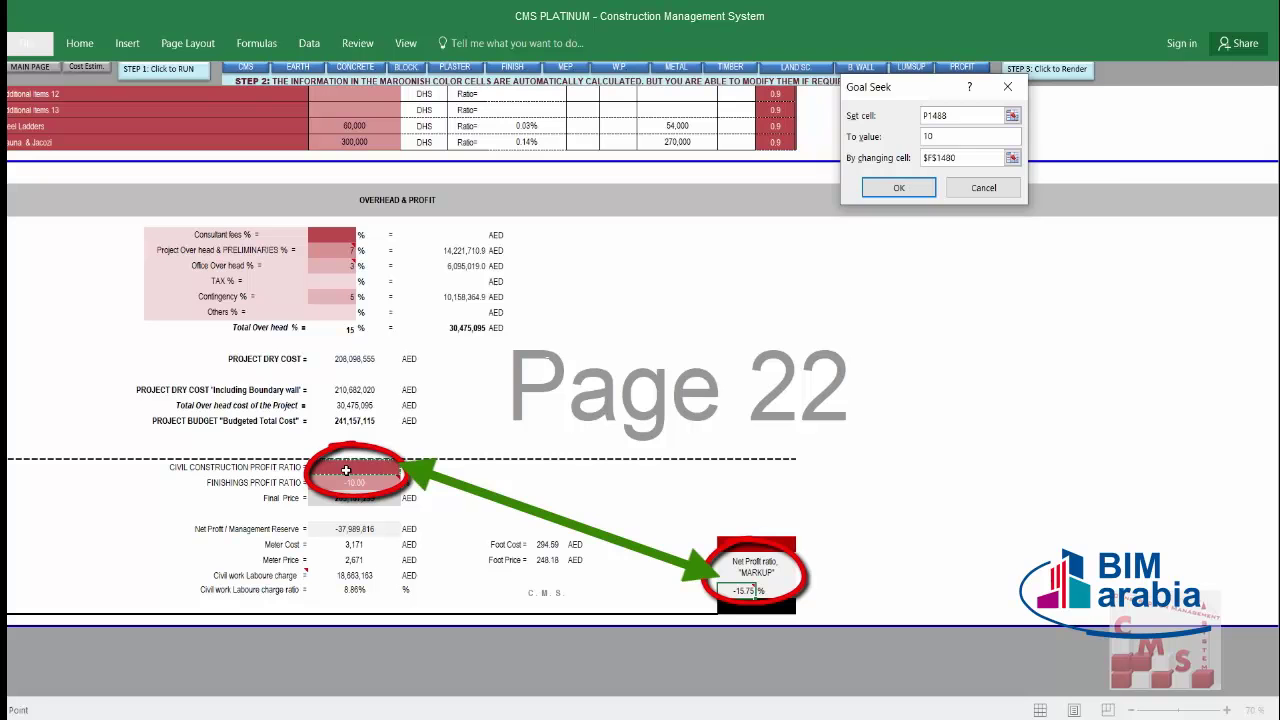
key(Return)
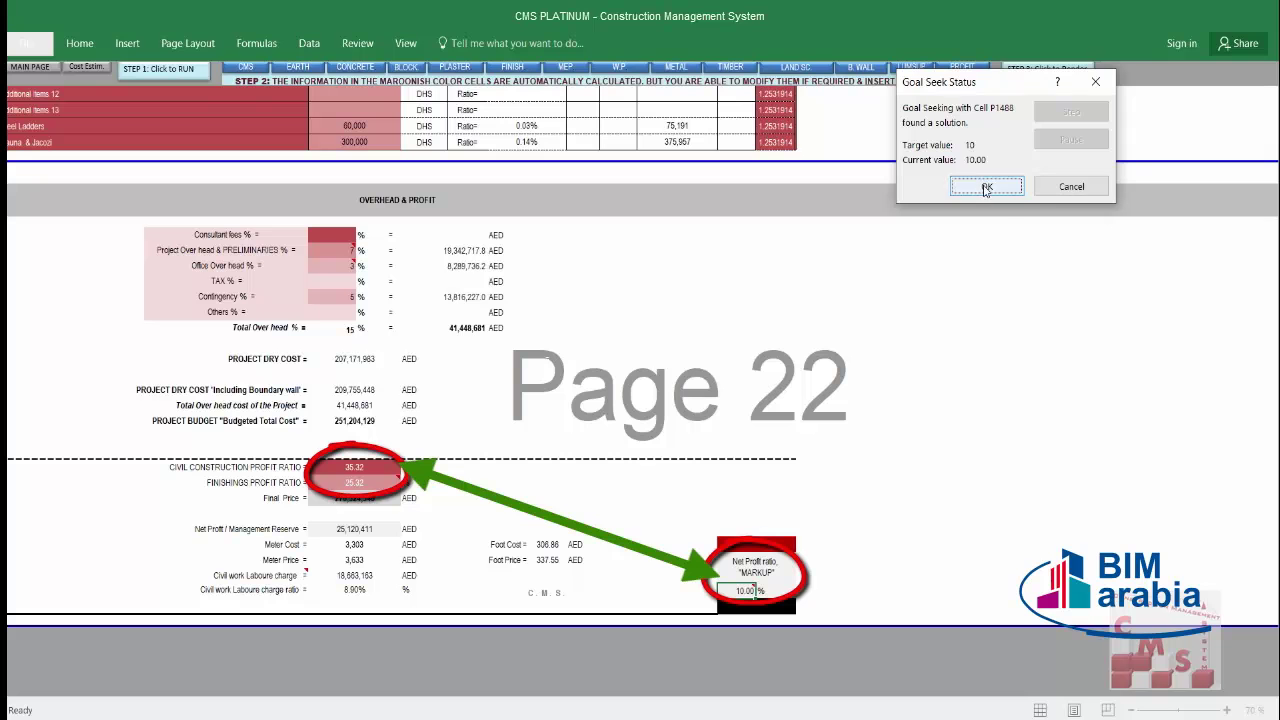
click(986, 187)
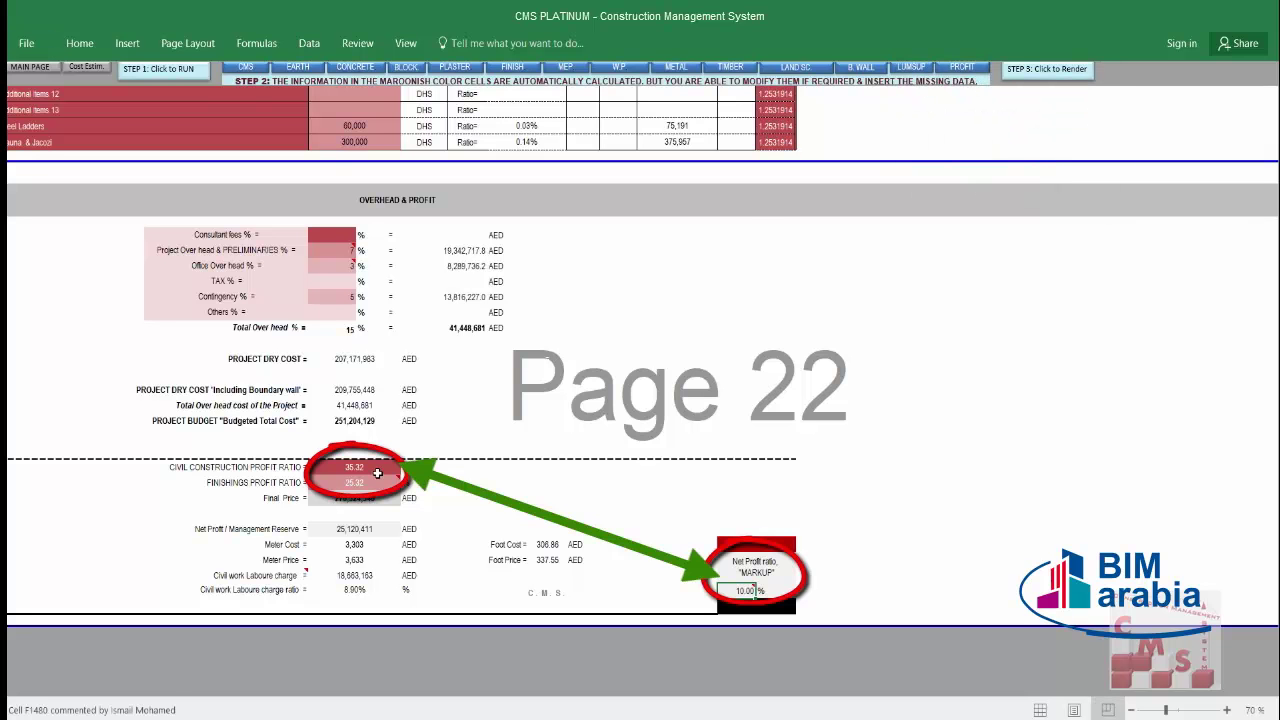
Check the 35.32 and 25.32 profit ratios, reserve and 276,324,540 final price, then scroll to the lumpsum ratios.
mouse_move(378, 473)
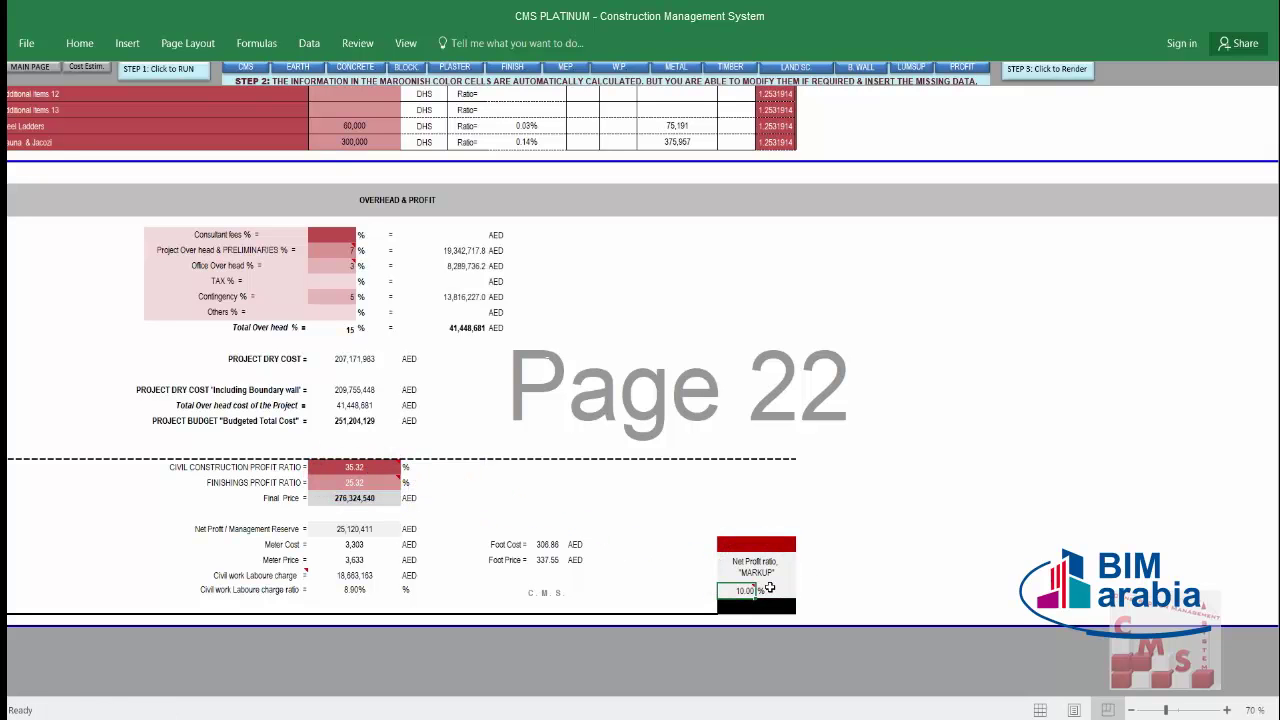
click(366, 531)
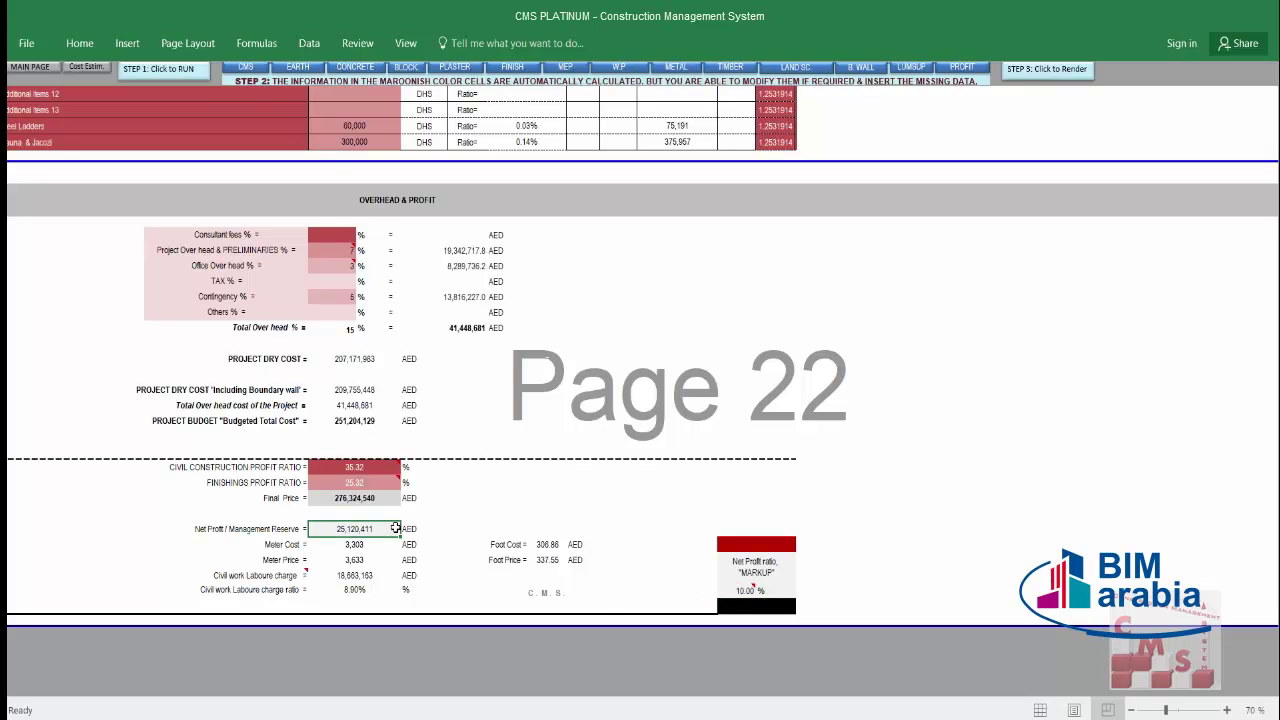
click(330, 467)
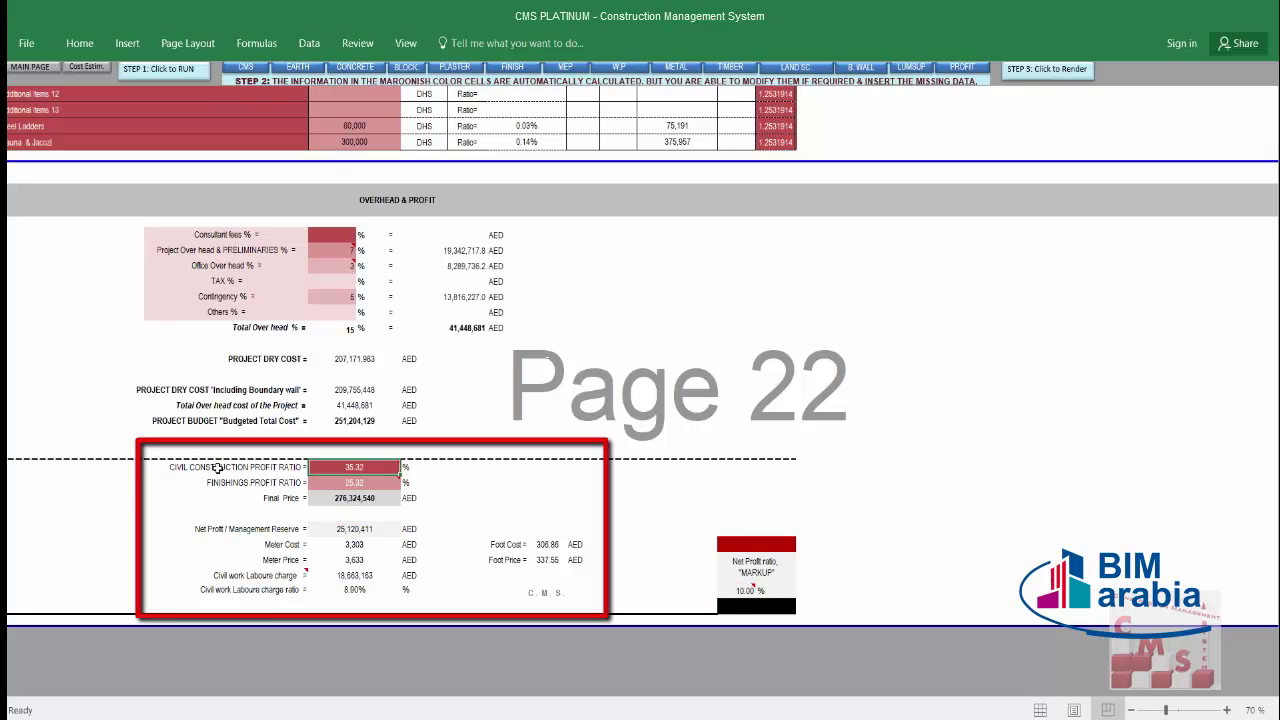
click(217, 467)
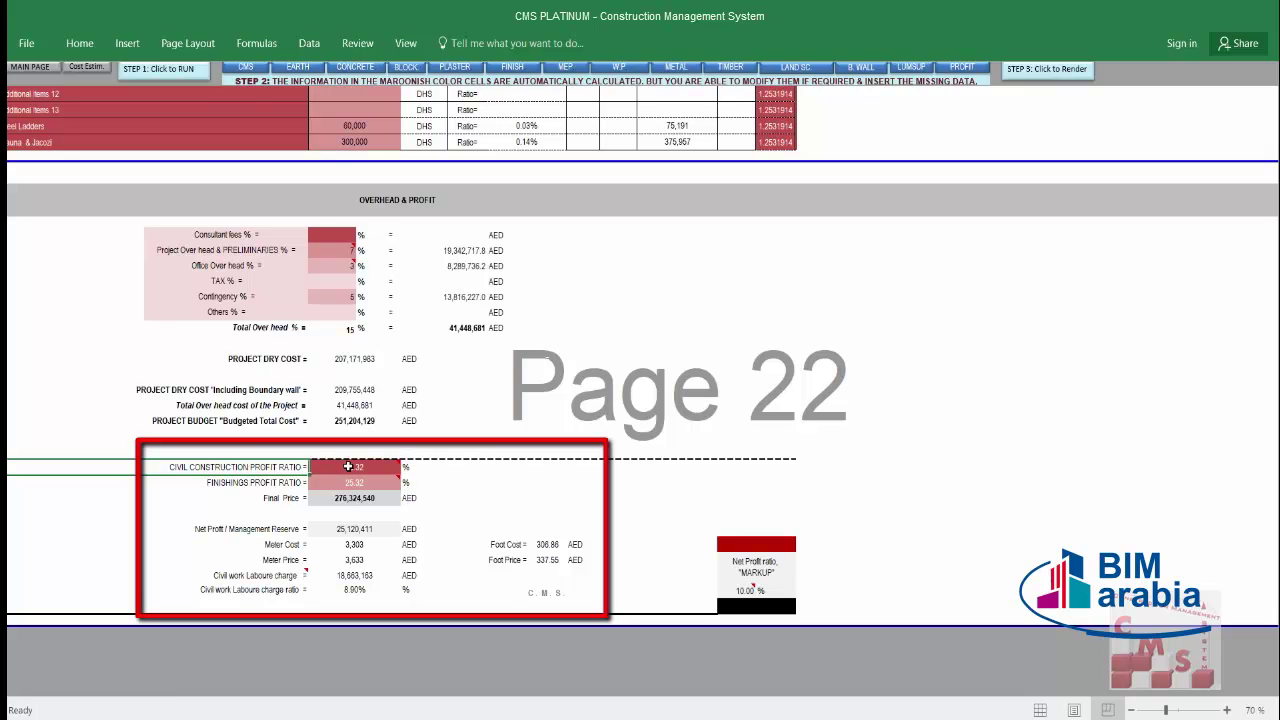
click(376, 466)
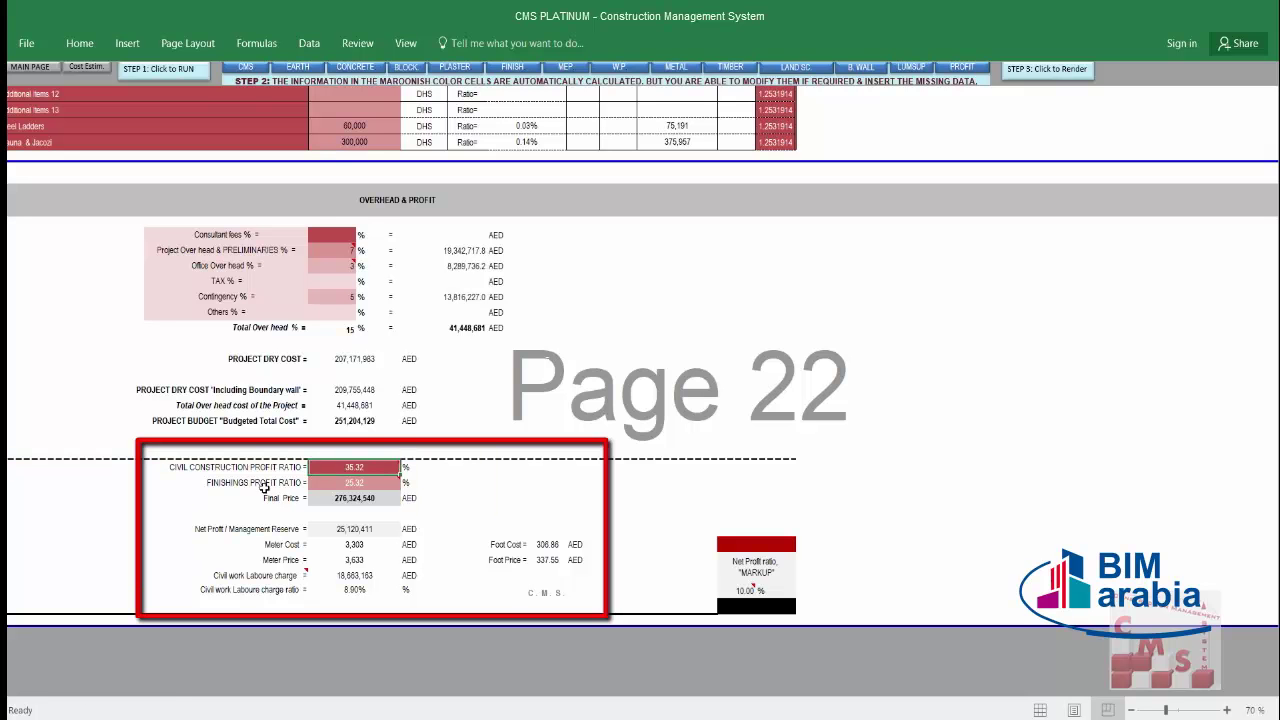
click(349, 486)
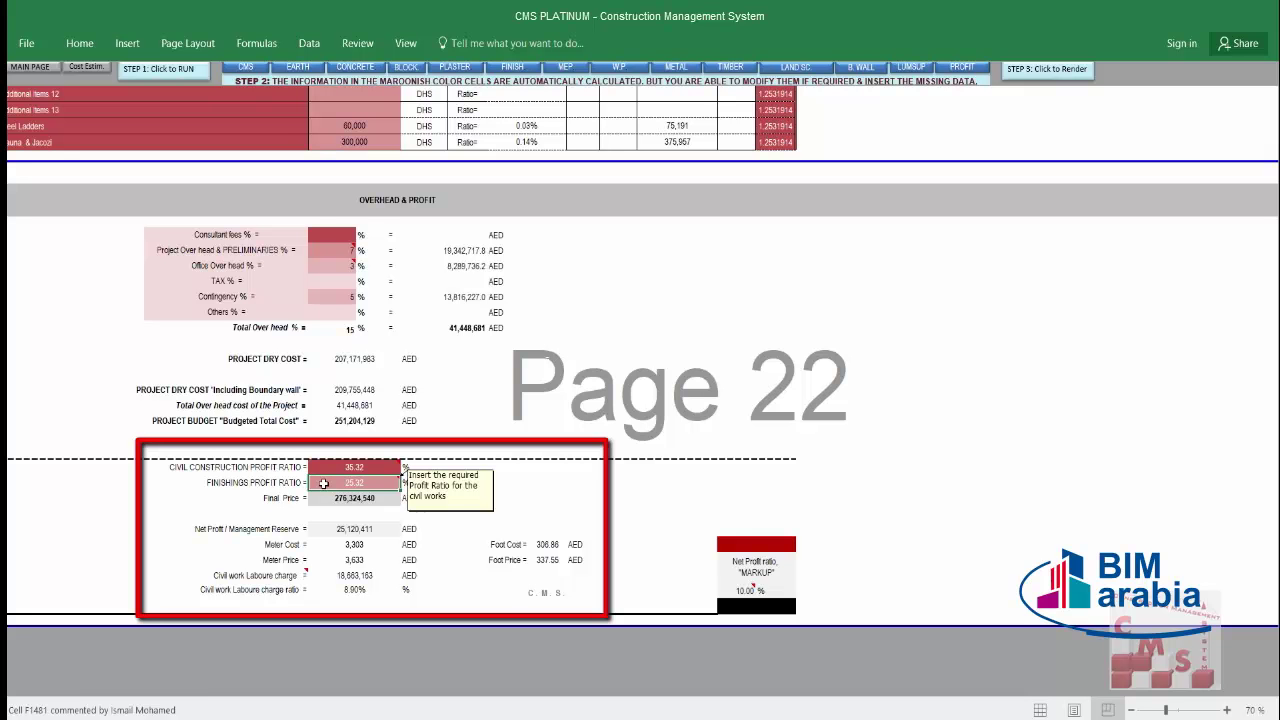
click(379, 498)
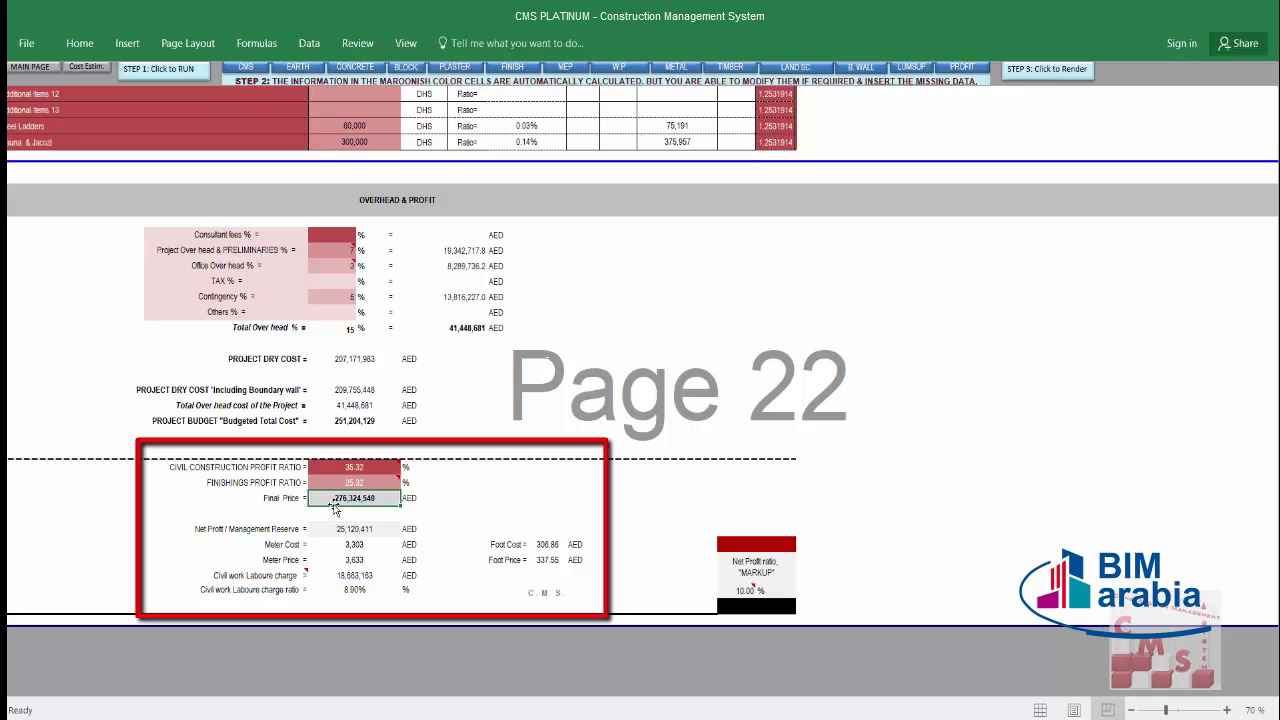
click(381, 478)
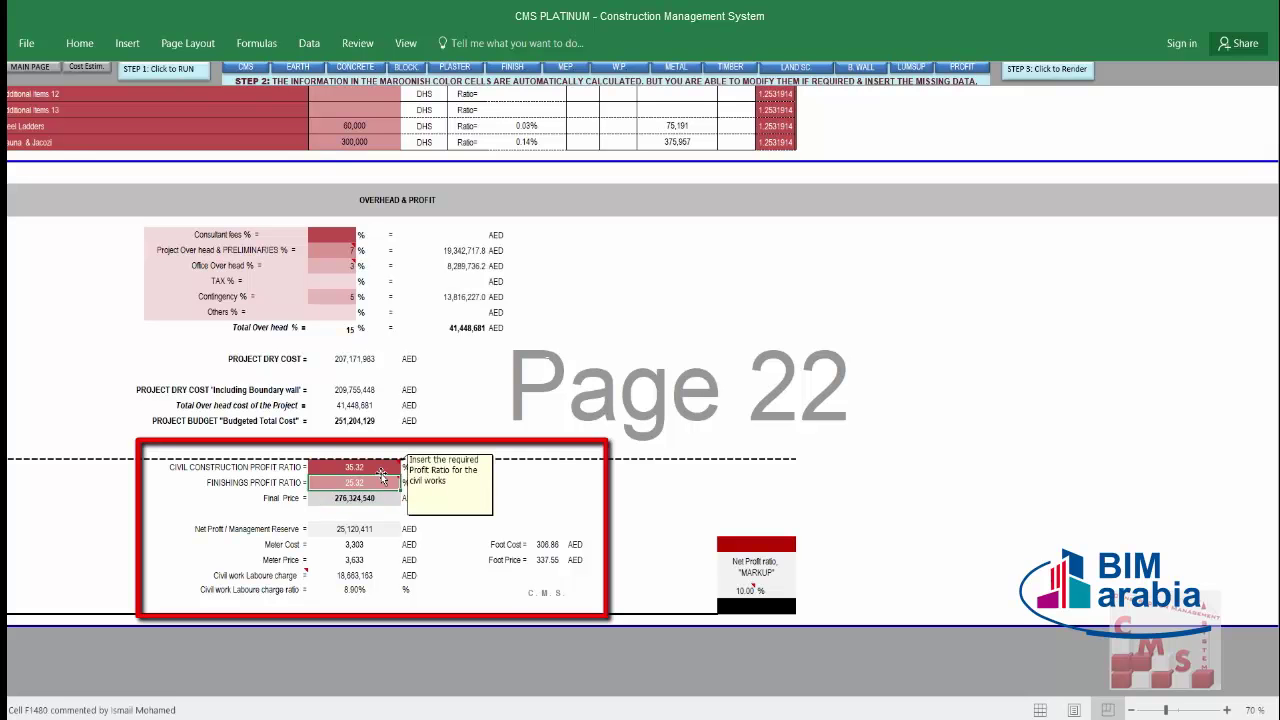
scroll(660, 286, up, 6)
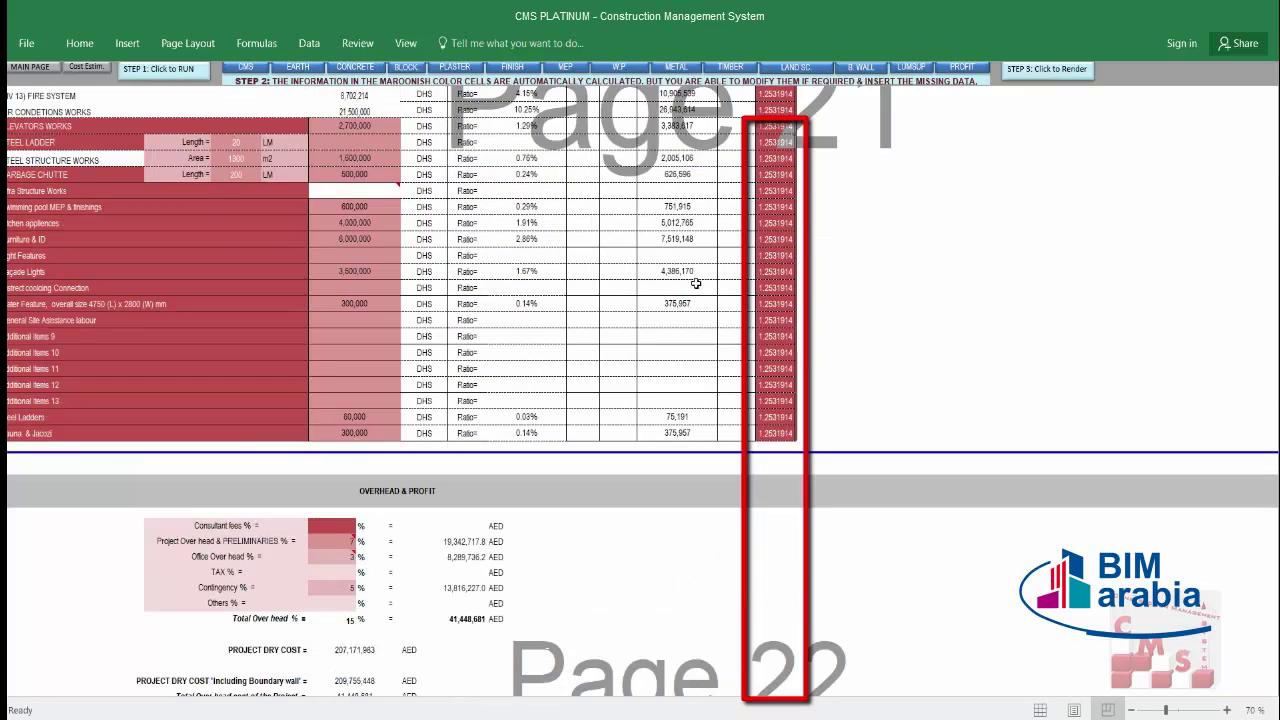
scroll(695, 284, up, 6)
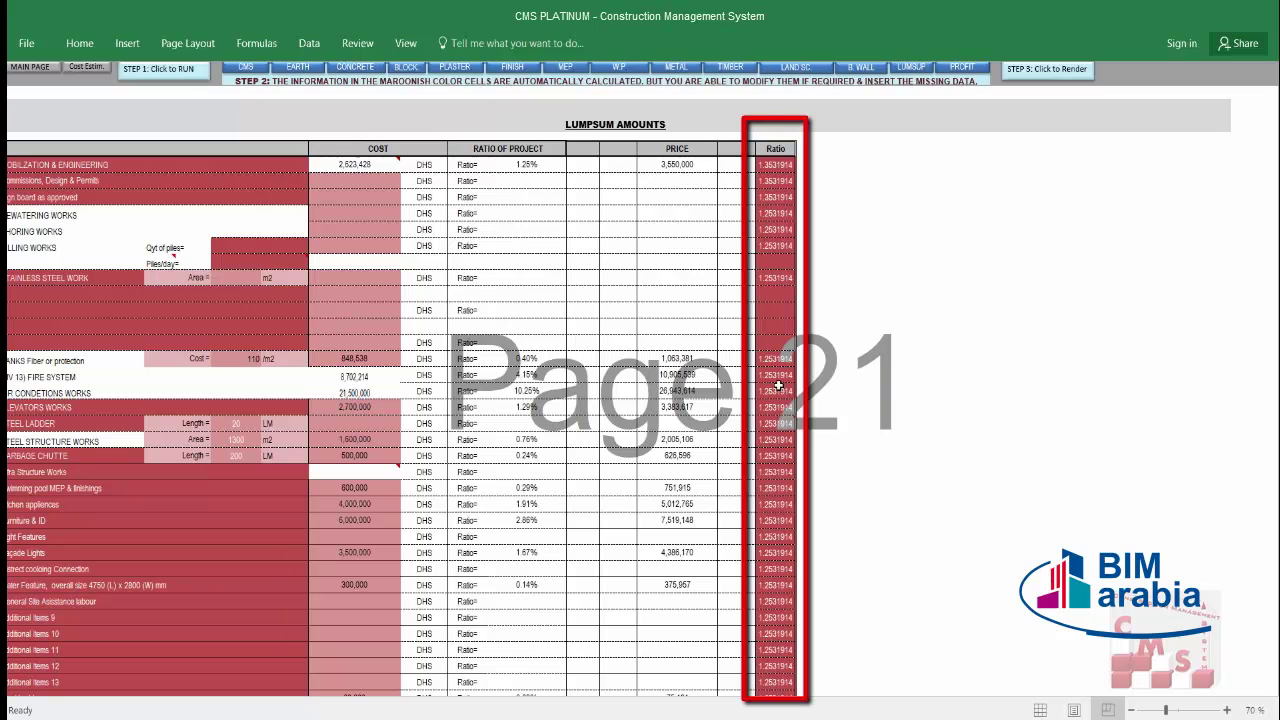
Select the lumpsum Ratio column to confirm 1.2531914, then jump to the Earth works Breakdown.
drag(780, 390, 768, 588)
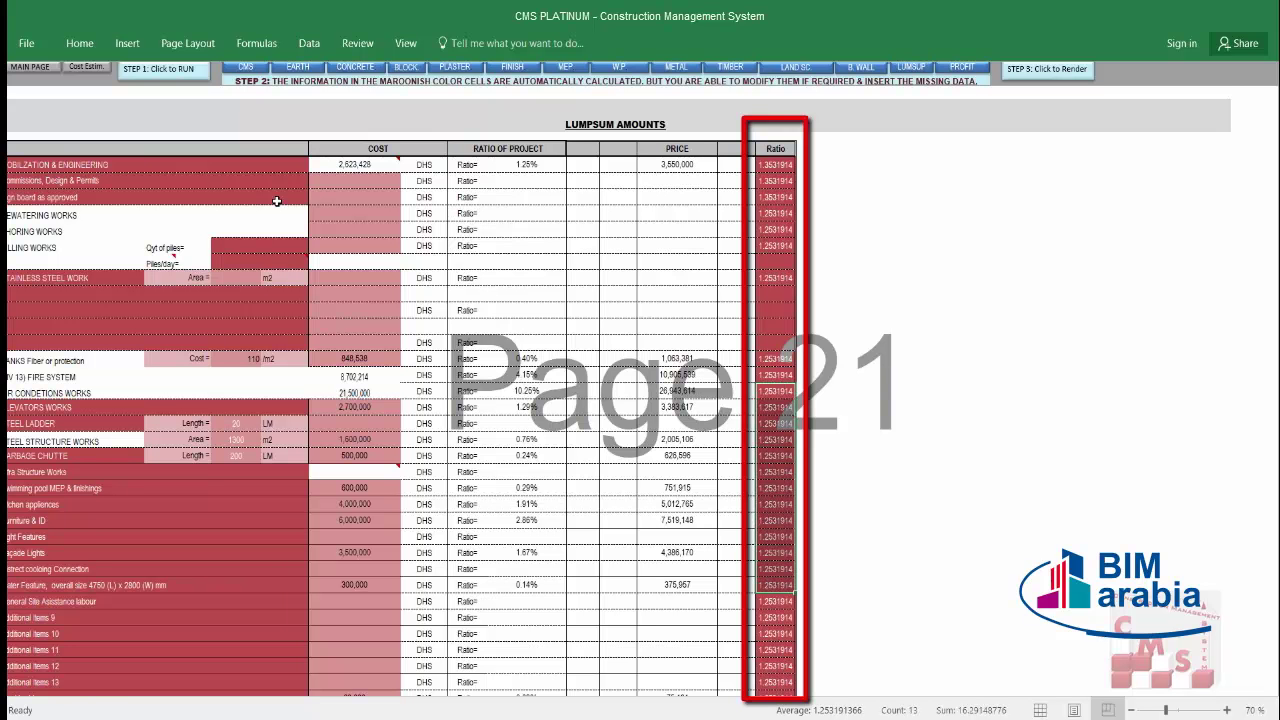
click(775, 165)
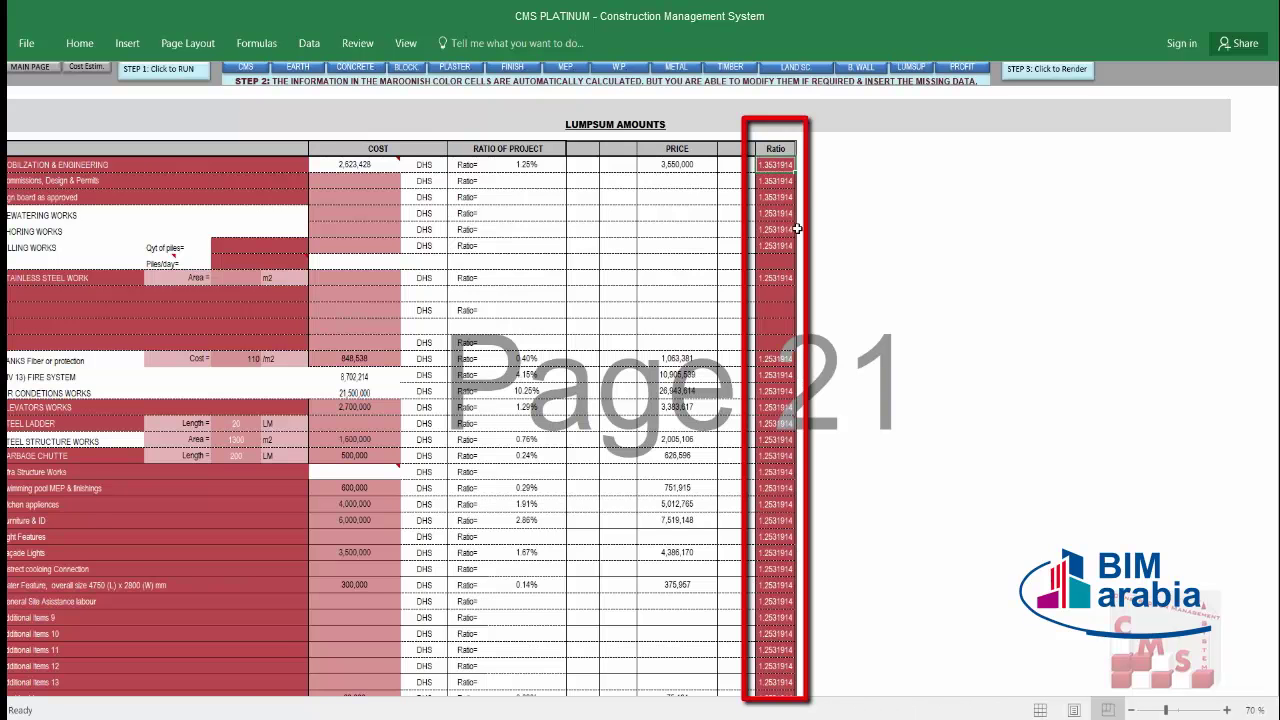
scroll(779, 240, up, 1)
scroll(779, 246, up, 1)
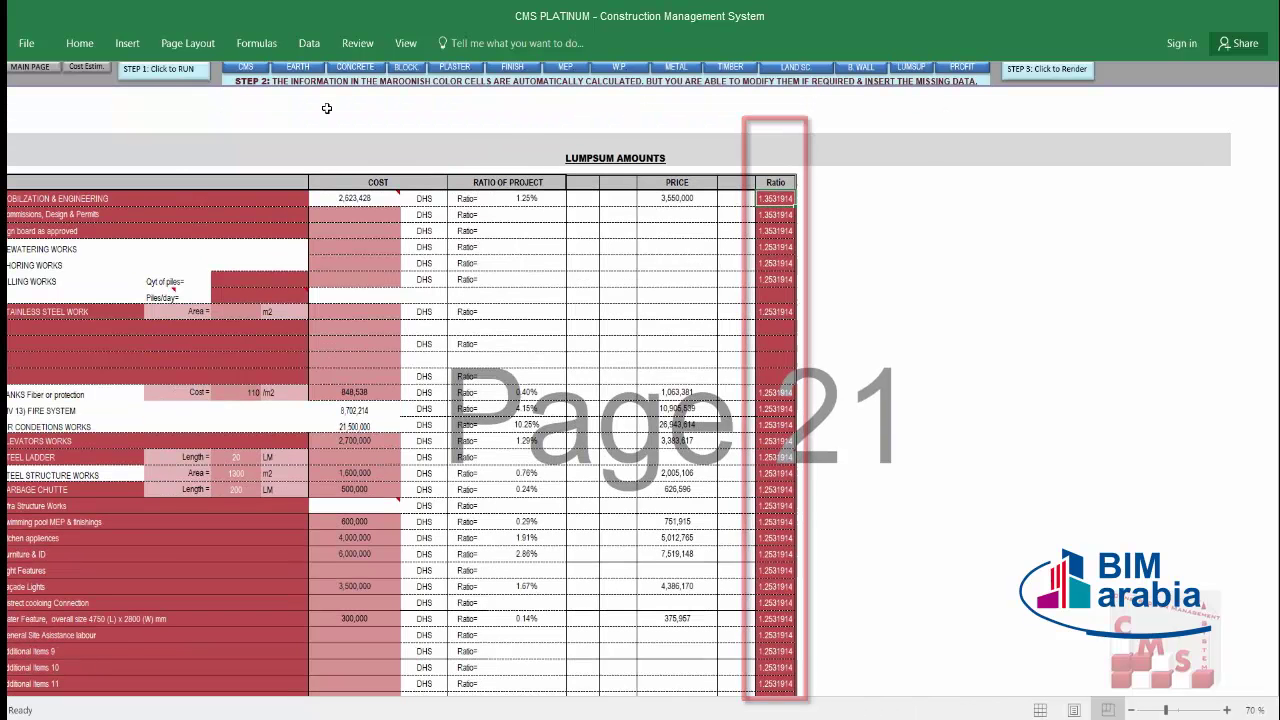
click(292, 68)
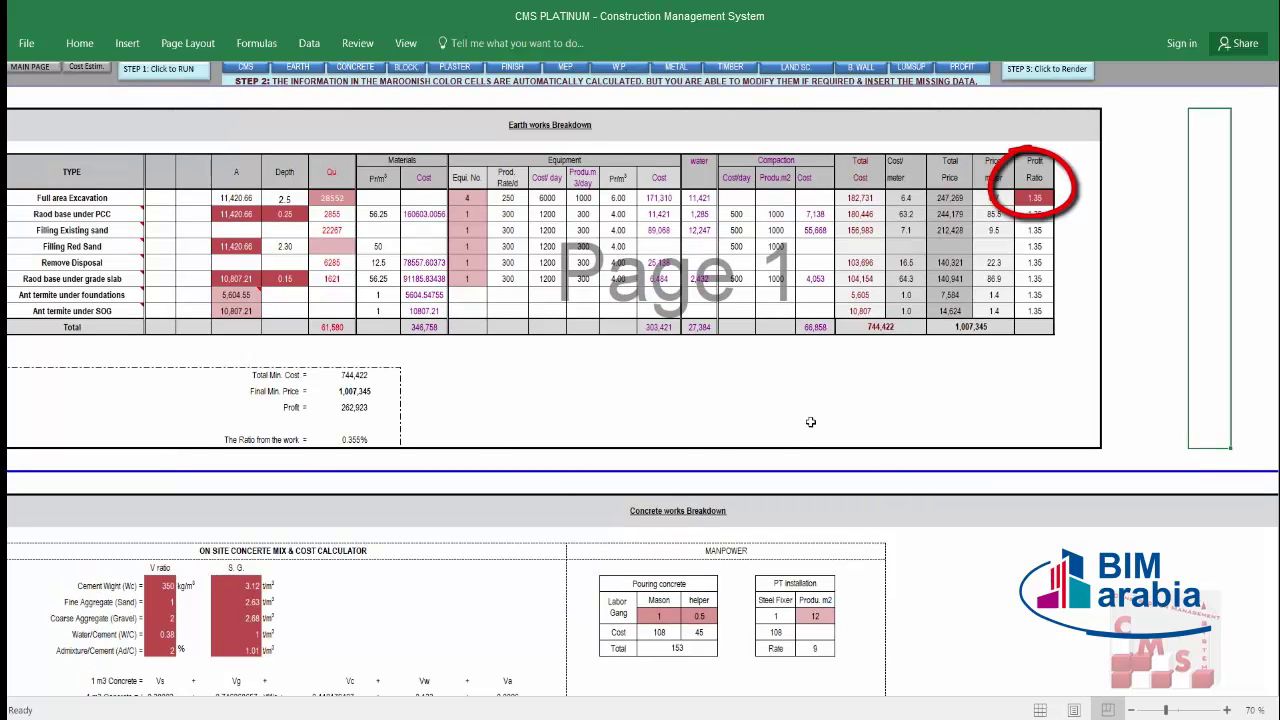
Inspect the earthworks final minimum price and profit cells.
scroll(810, 422, down, 1)
click(355, 380)
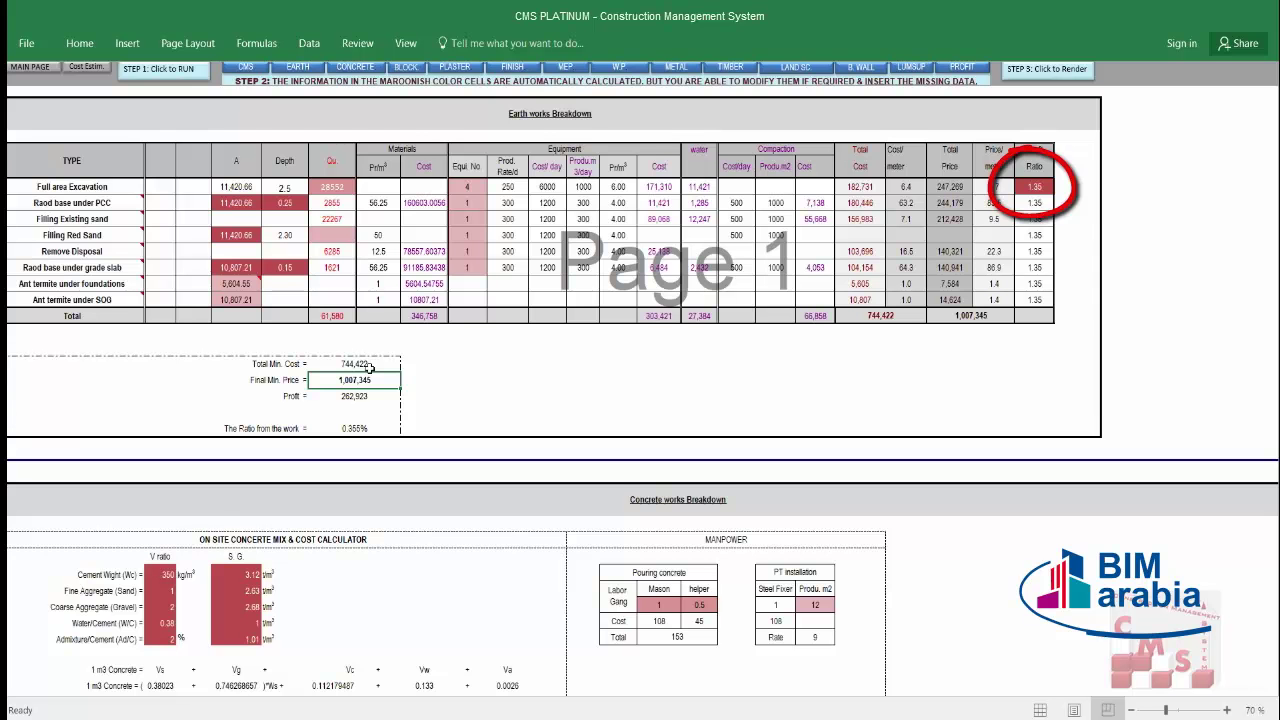
click(362, 397)
Check the concrete works total minimum cost, final minimum price and profit.
scroll(366, 421, down, 1)
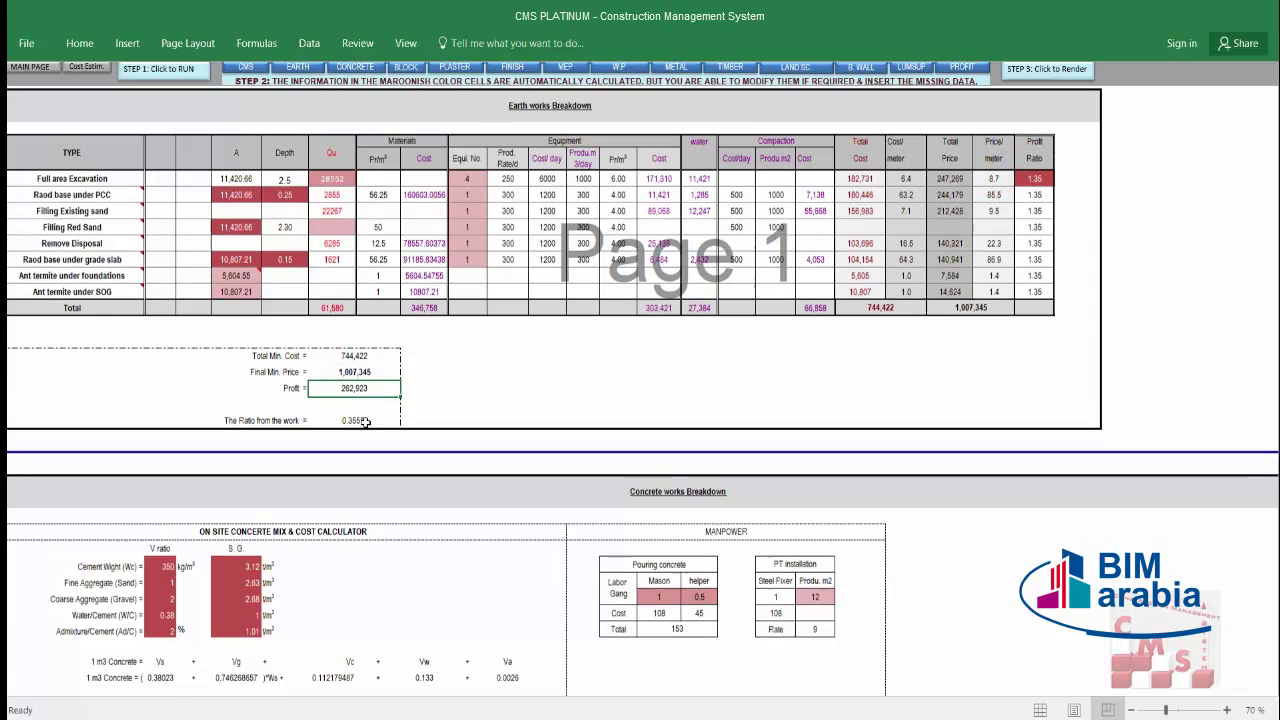
scroll(365, 421, down, 10)
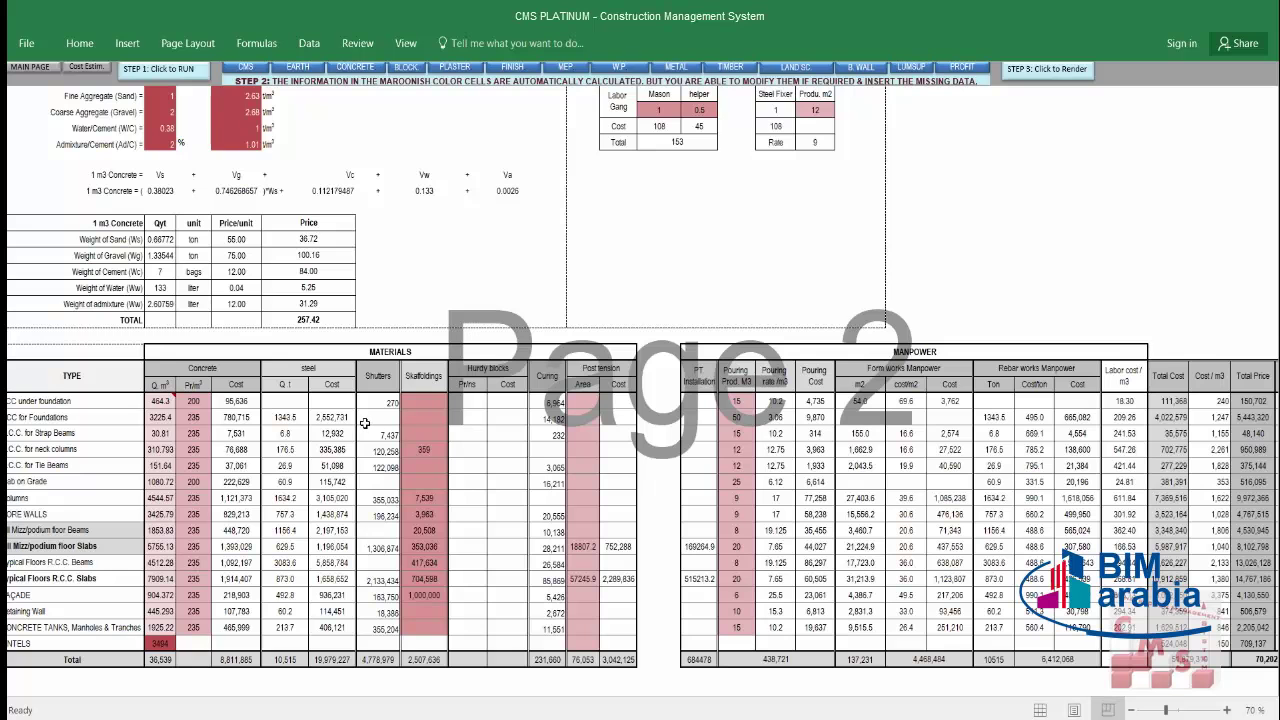
scroll(425, 530, down, 2)
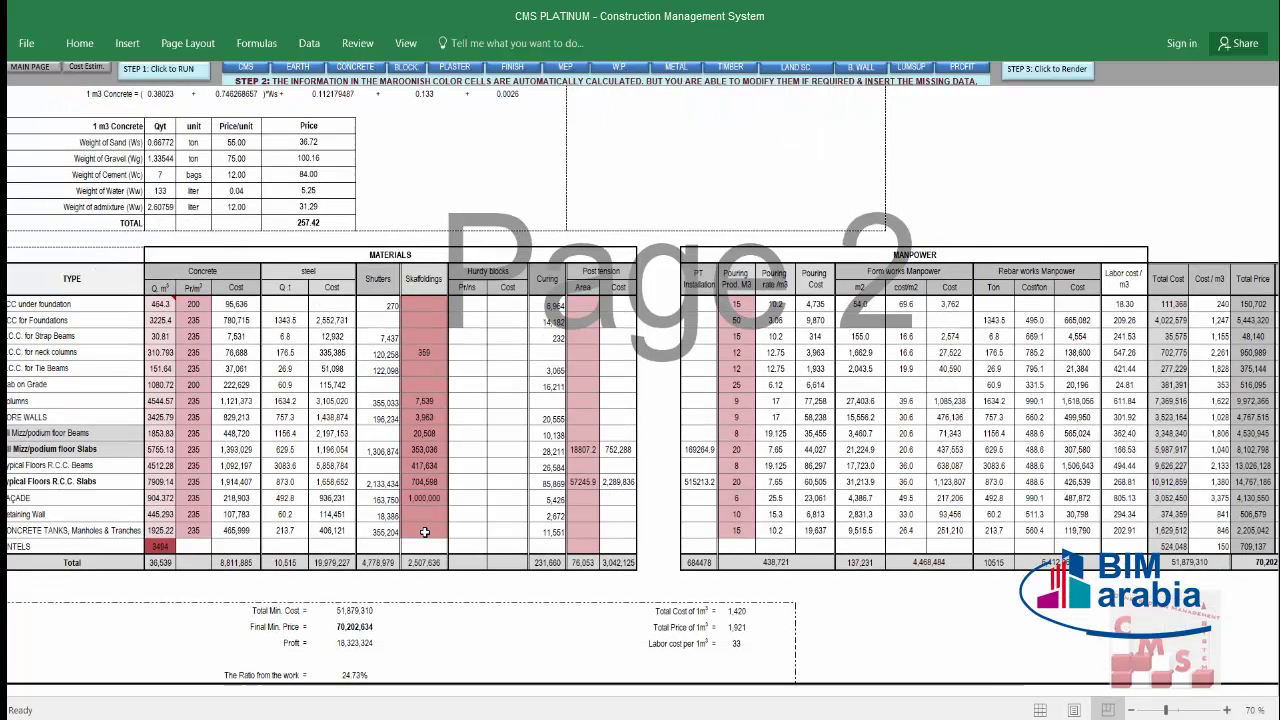
click(364, 612)
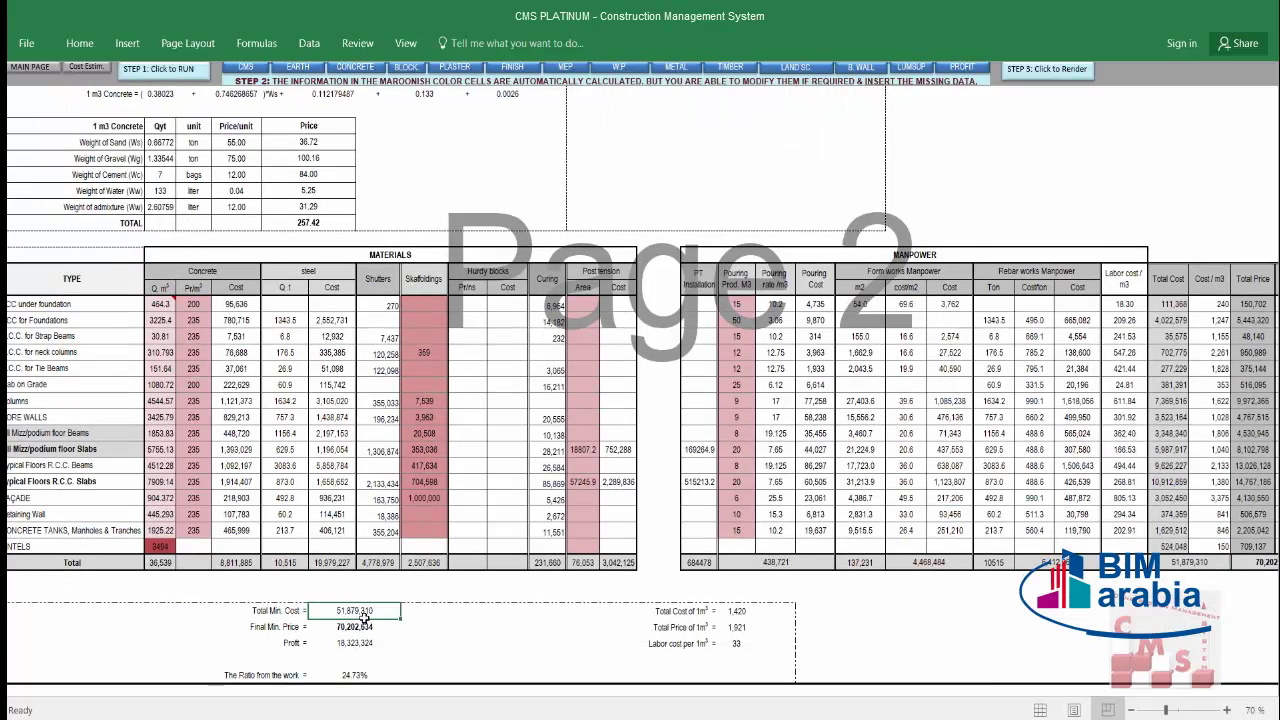
click(365, 626)
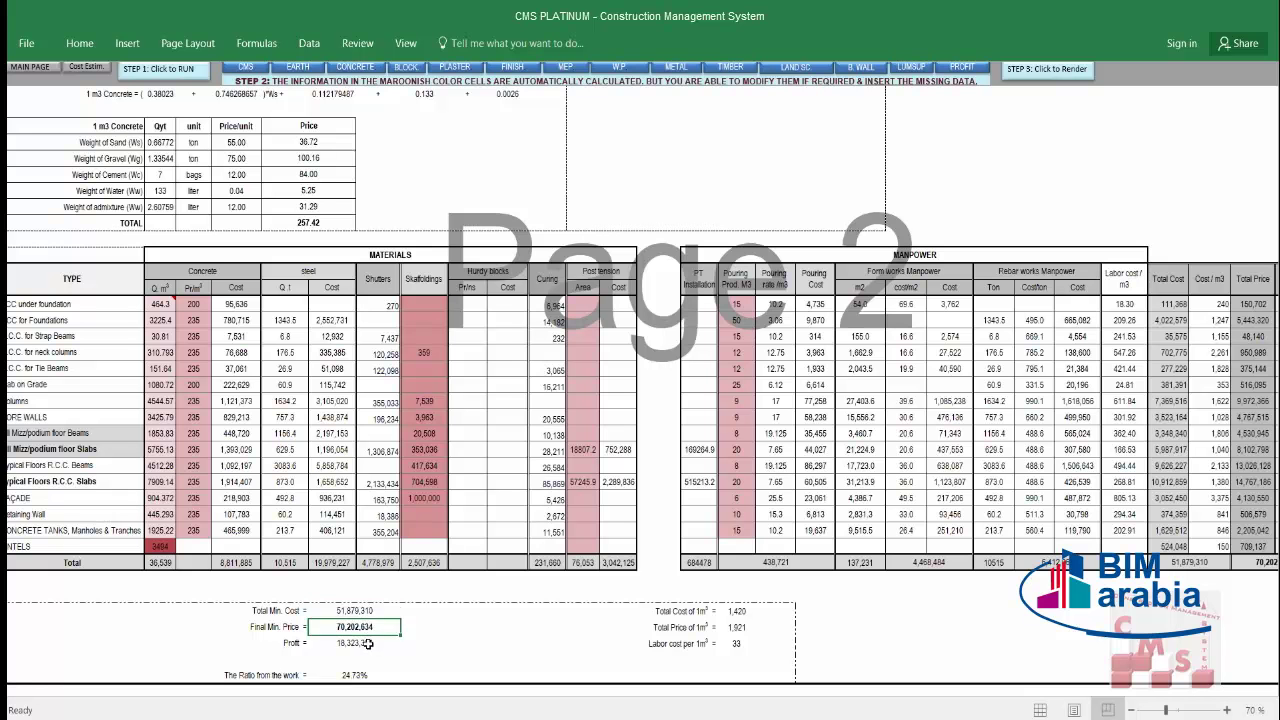
click(368, 644)
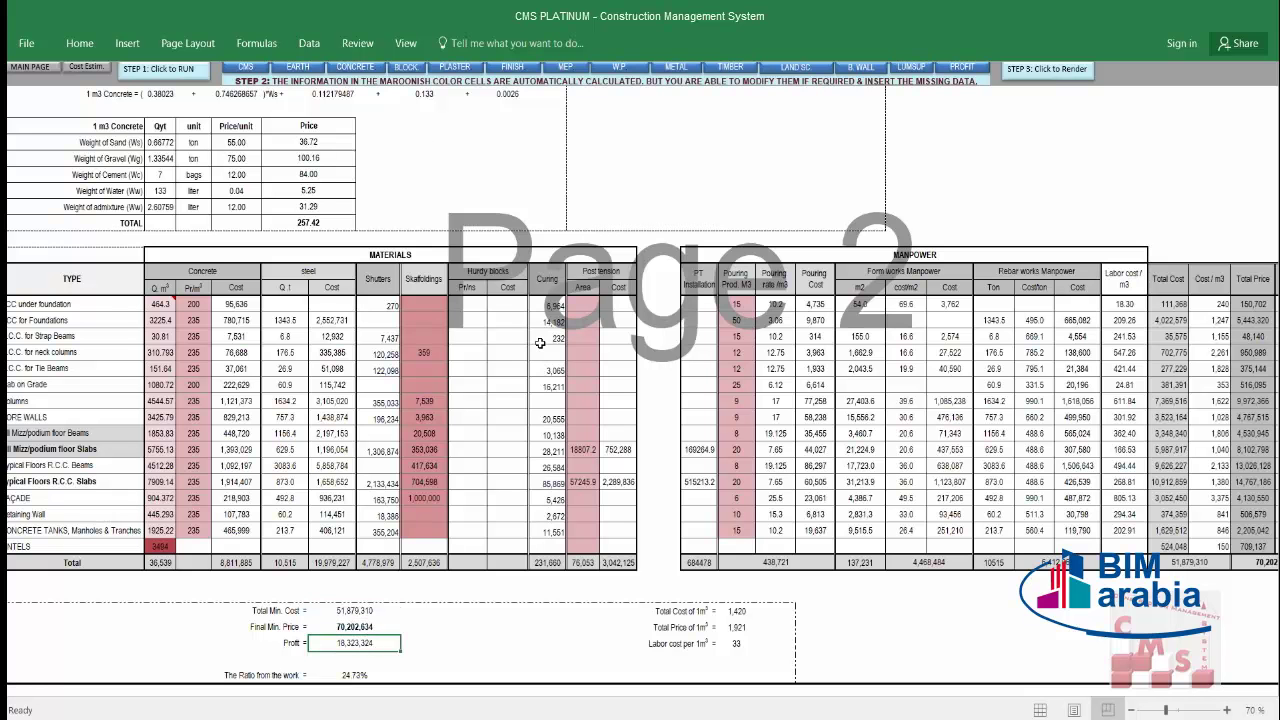
Review block works prices per meter and totals: 1.3532 ratio, 4,304,339 price against 3,180,879 cost.
scroll(359, 490, down, 8)
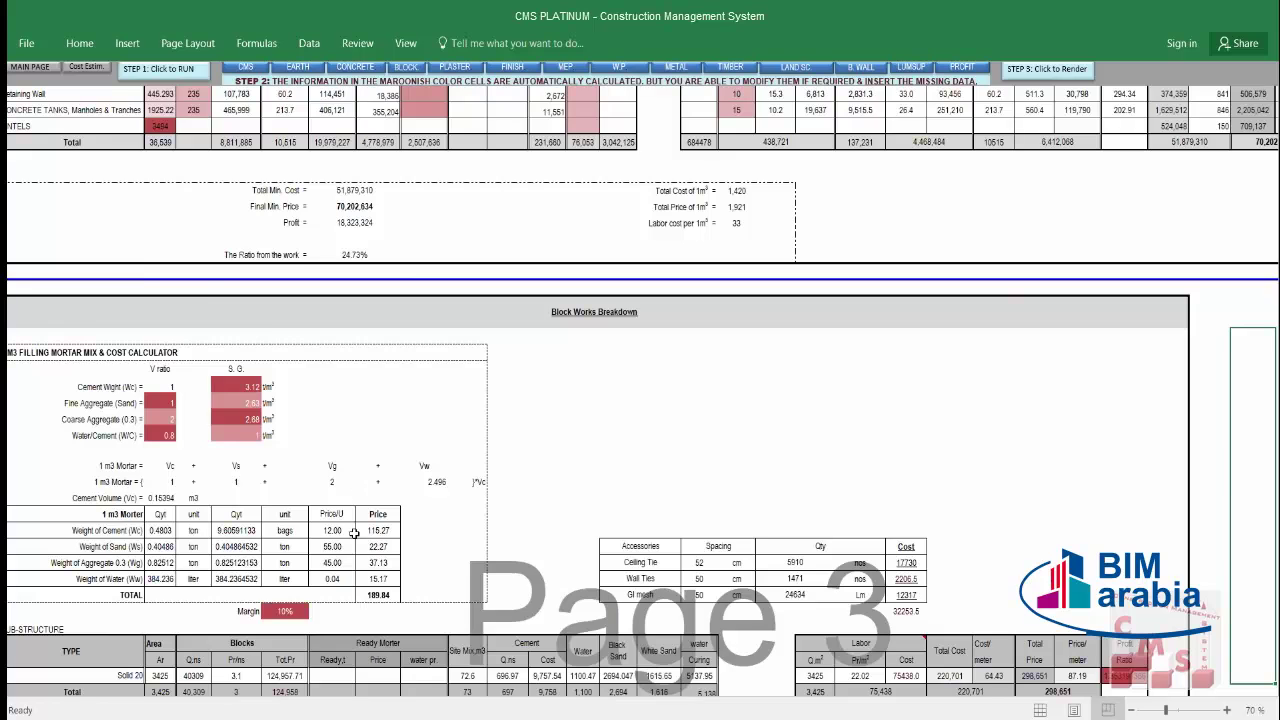
scroll(357, 540, down, 4)
scroll(358, 540, down, 1)
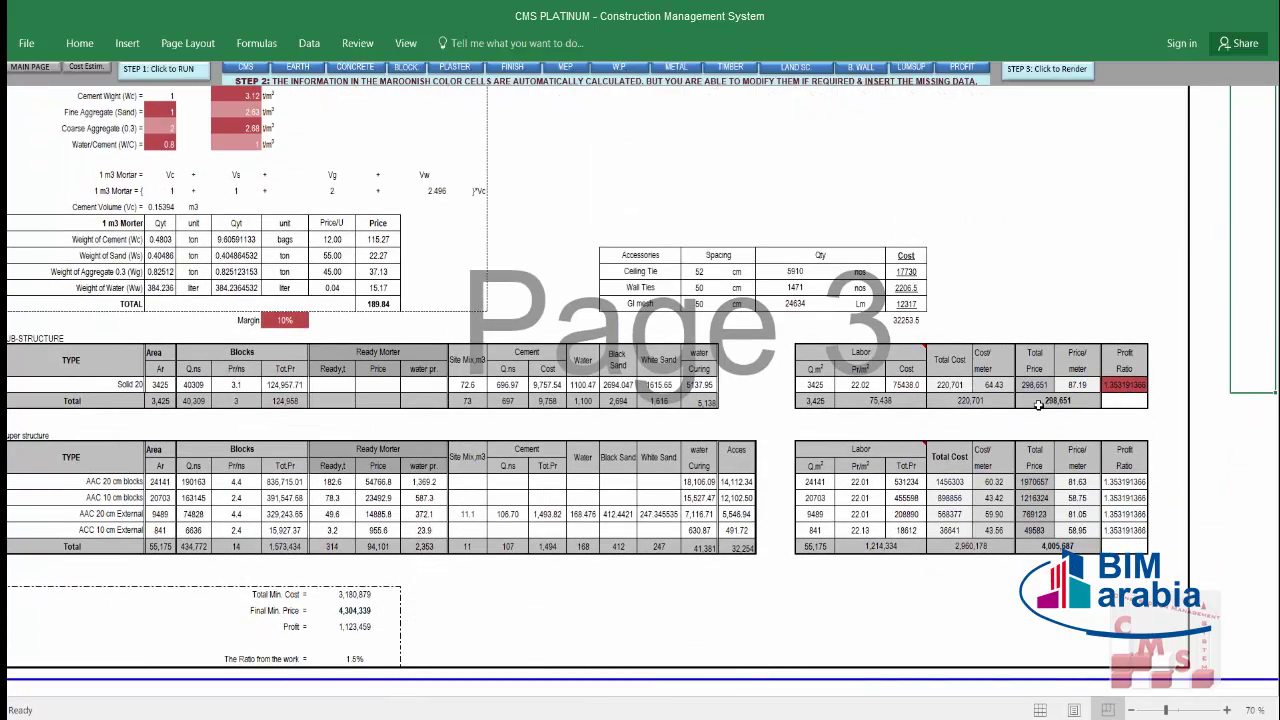
click(1066, 385)
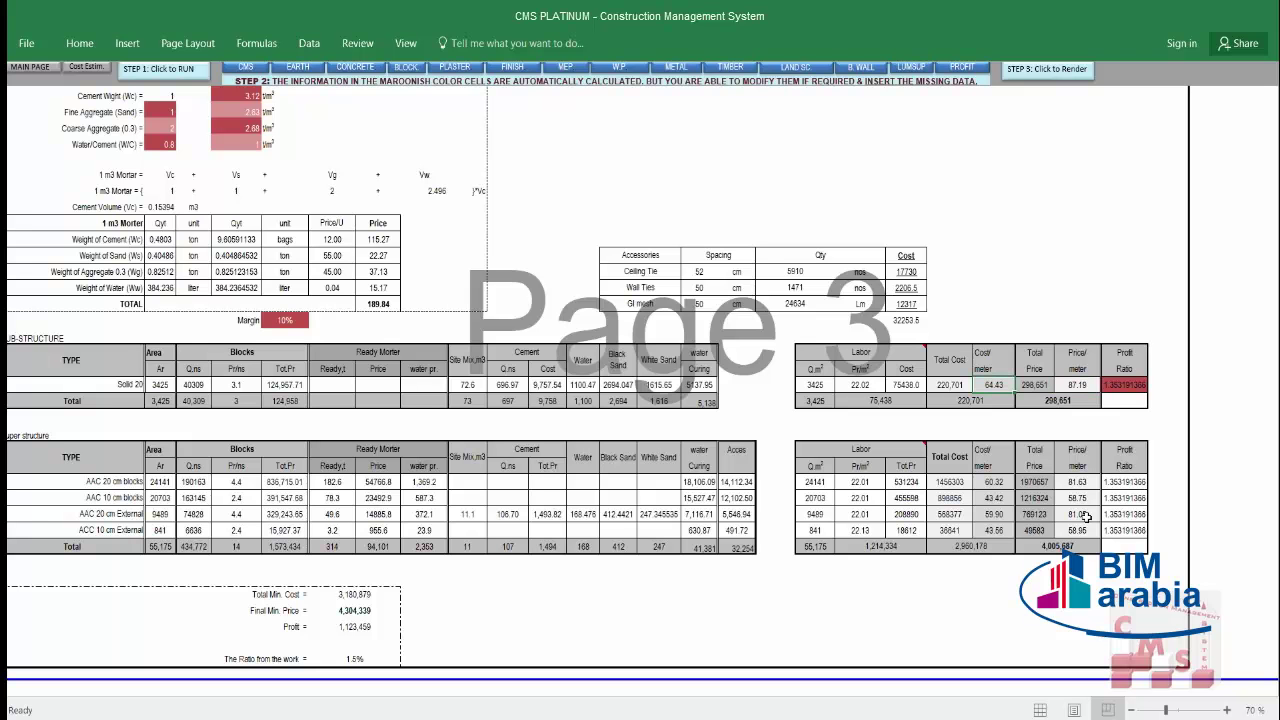
click(1077, 498)
click(950, 530)
click(341, 596)
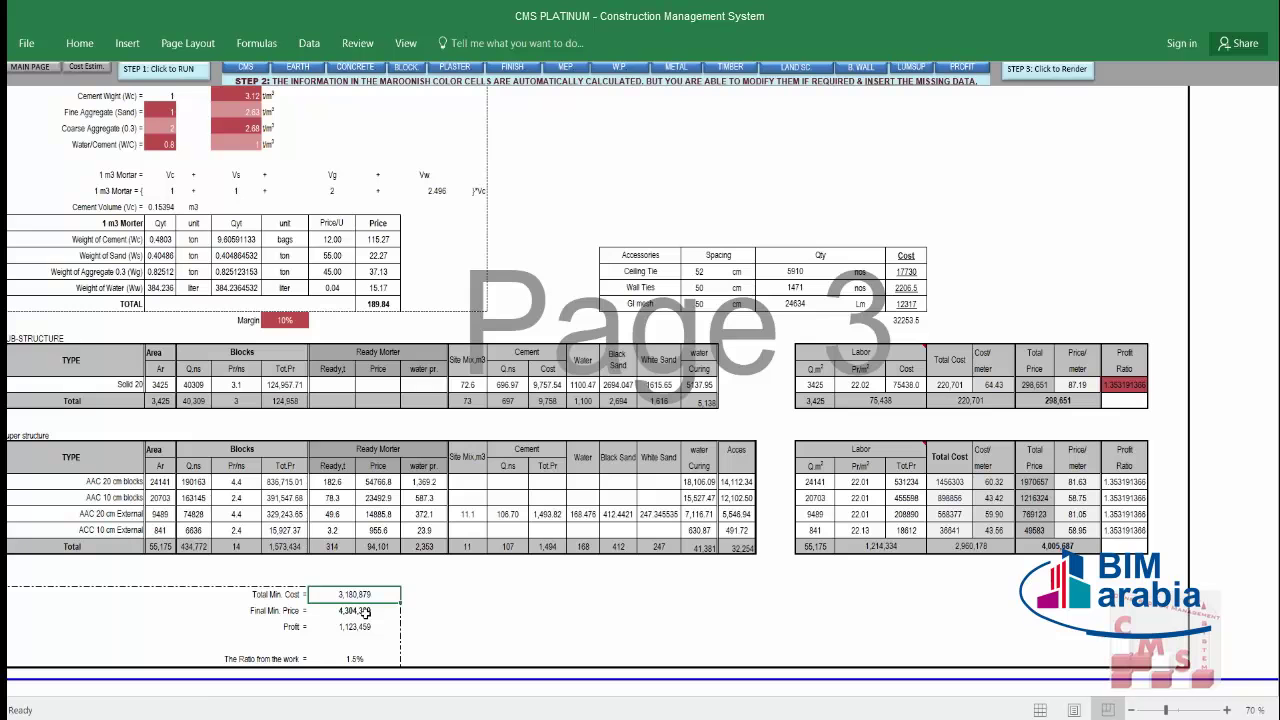
click(366, 610)
key(Return)
scroll(390, 600, down, 9)
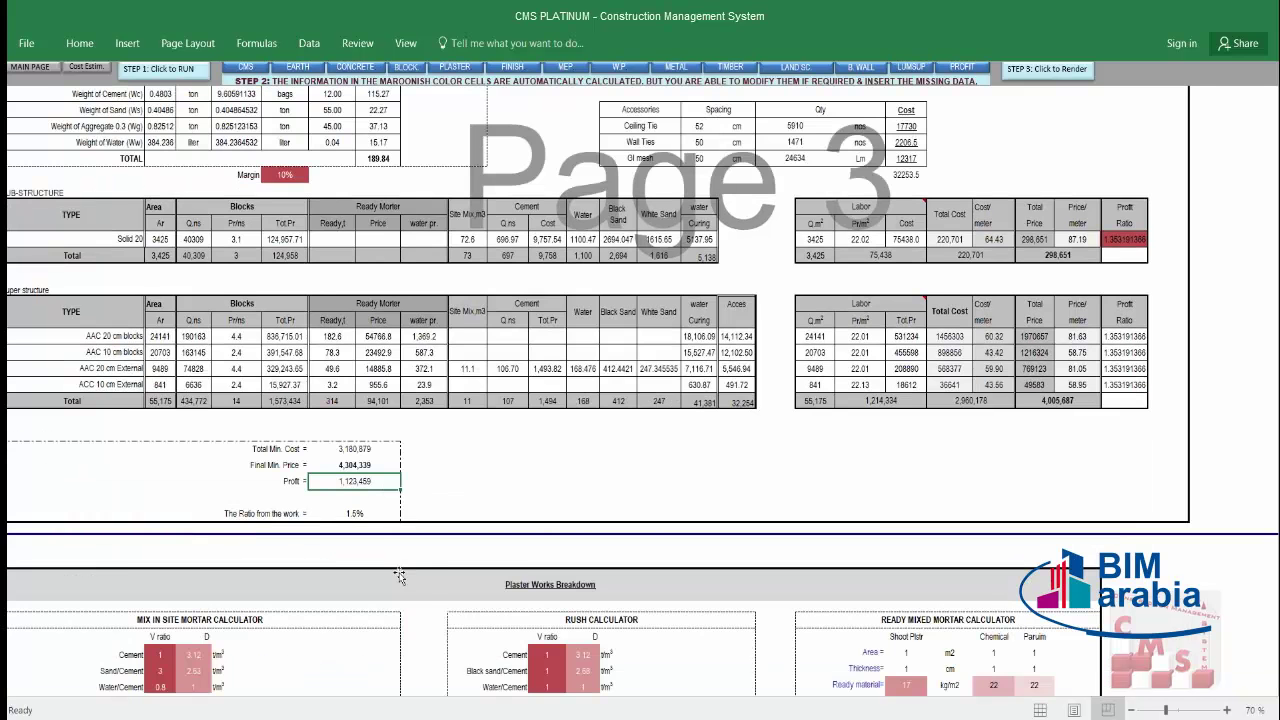
Inspect the plaster profit ratios, per-m2 costs and prices, and its totals reaching 5,056,941.
scroll(399, 576, down, 5)
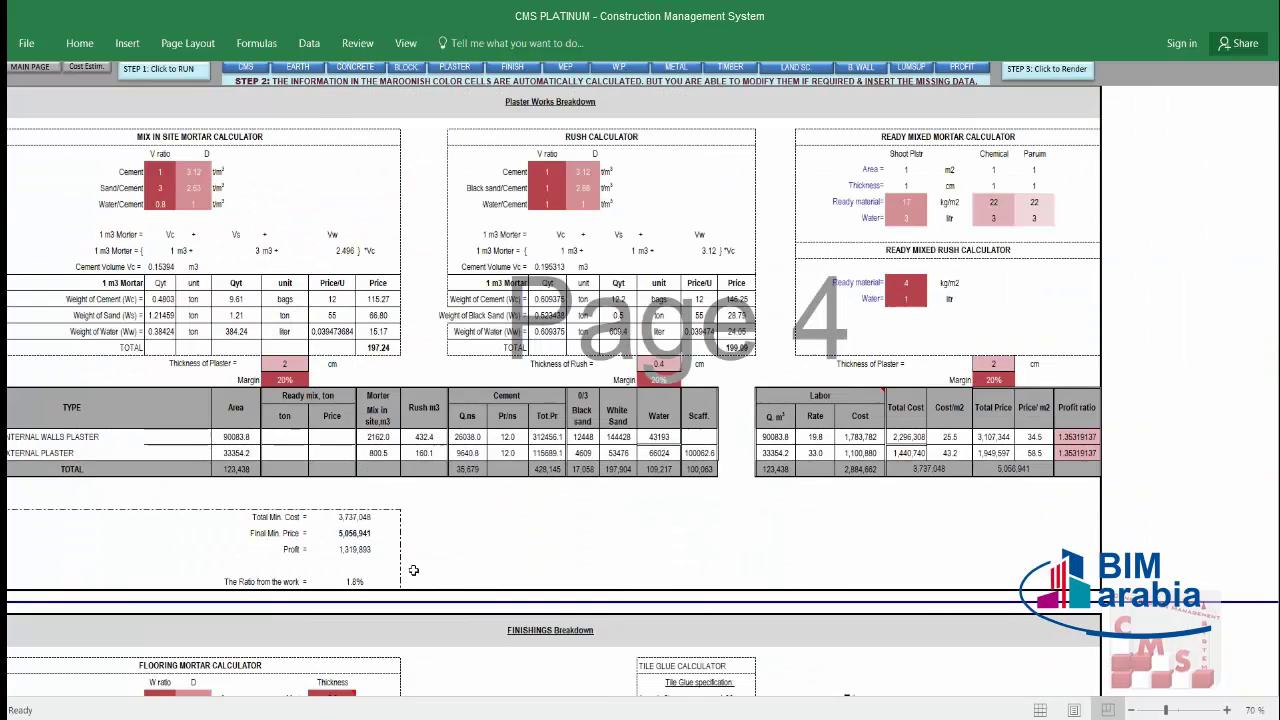
drag(1073, 437, 1070, 453)
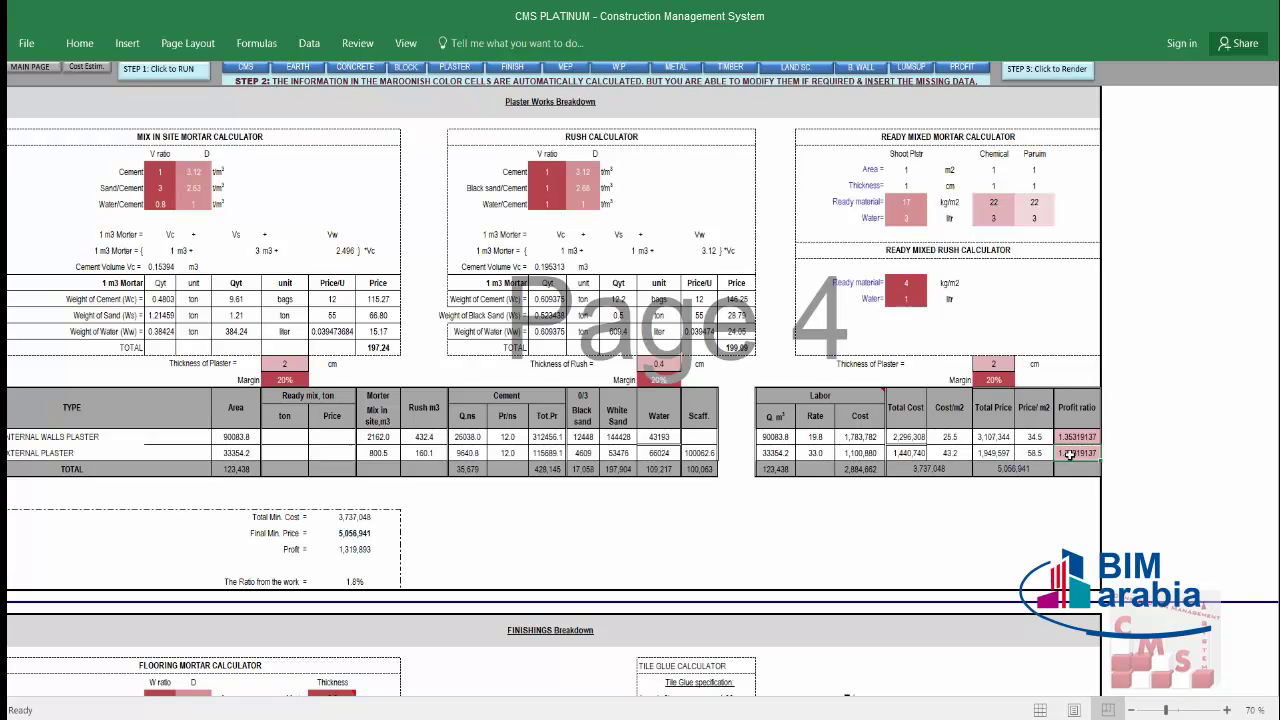
click(916, 437)
click(955, 437)
click(1002, 437)
click(1034, 437)
click(355, 517)
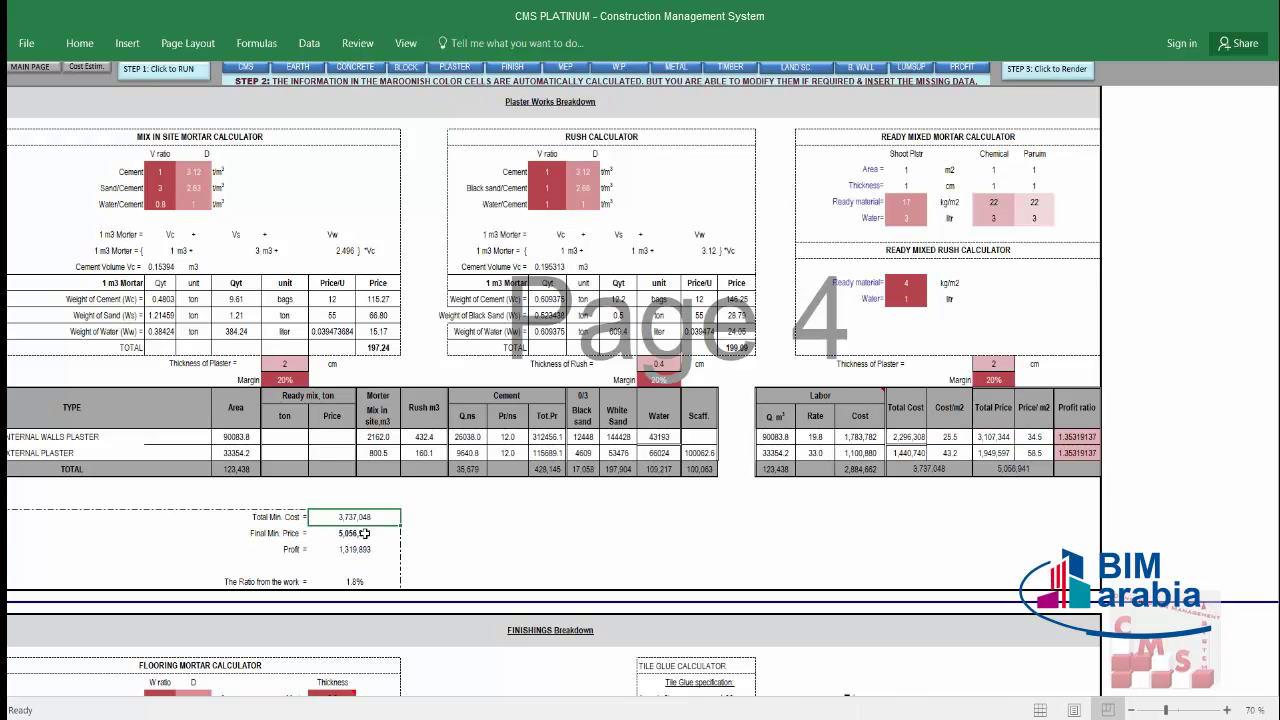
click(364, 533)
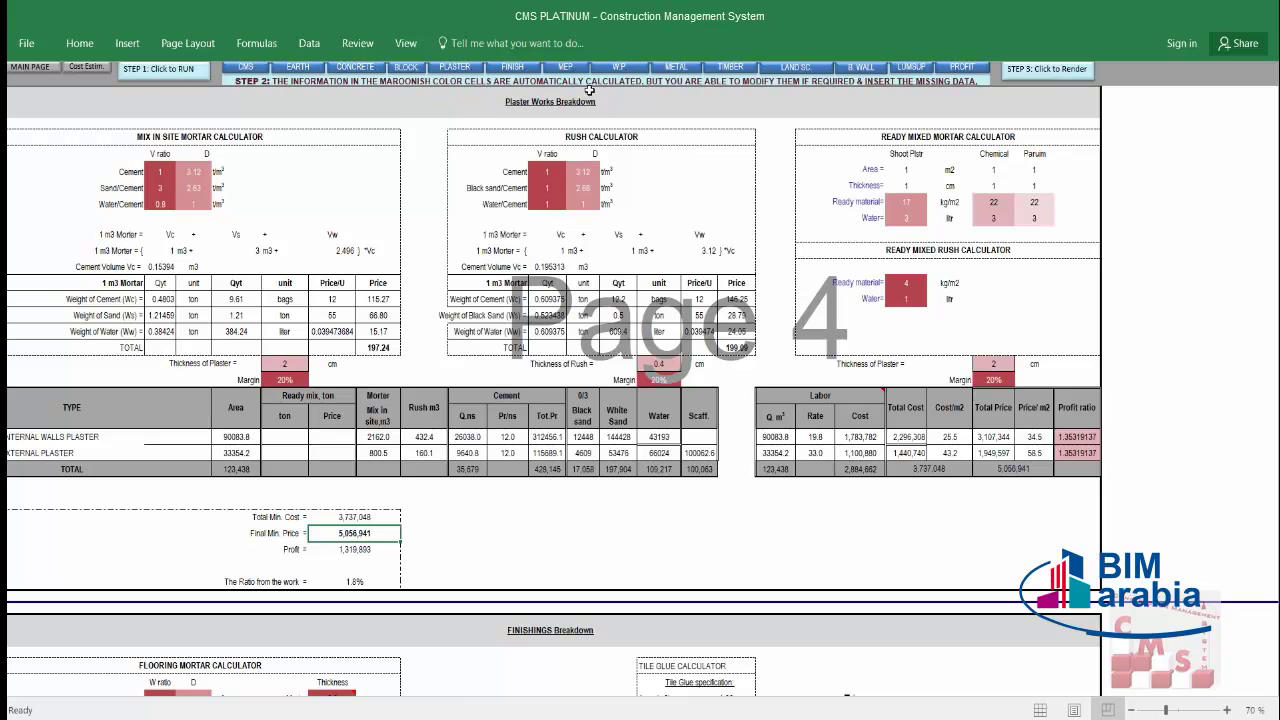
Jump to the W.P section and check DIV 7 totals: 2,621,234 cost, 3,817,669 price.
click(620, 68)
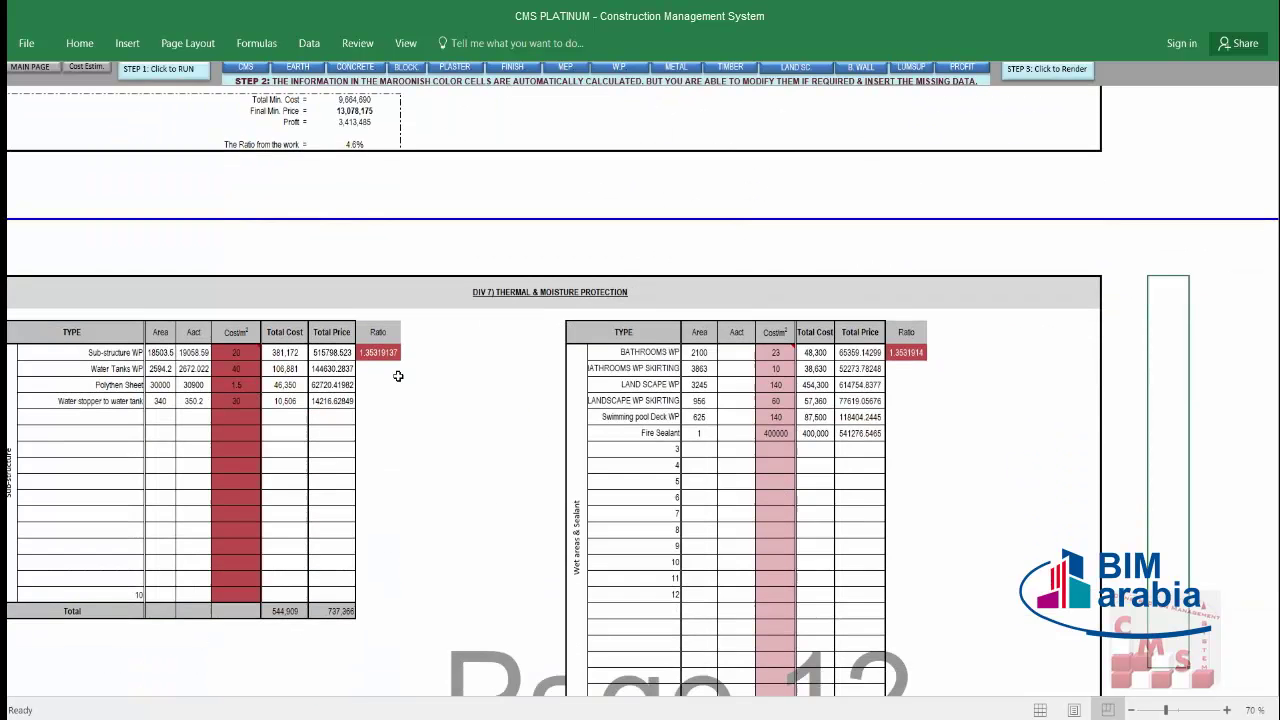
scroll(590, 390, down, 3)
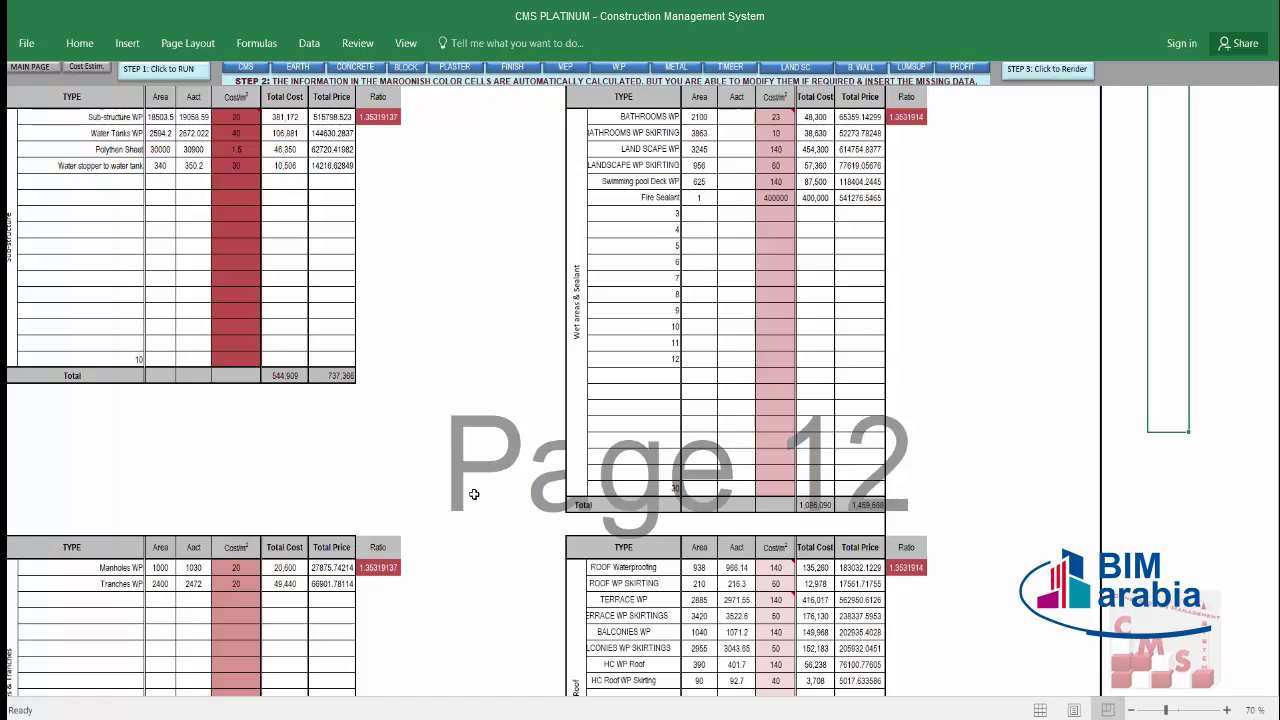
scroll(471, 491, down, 7)
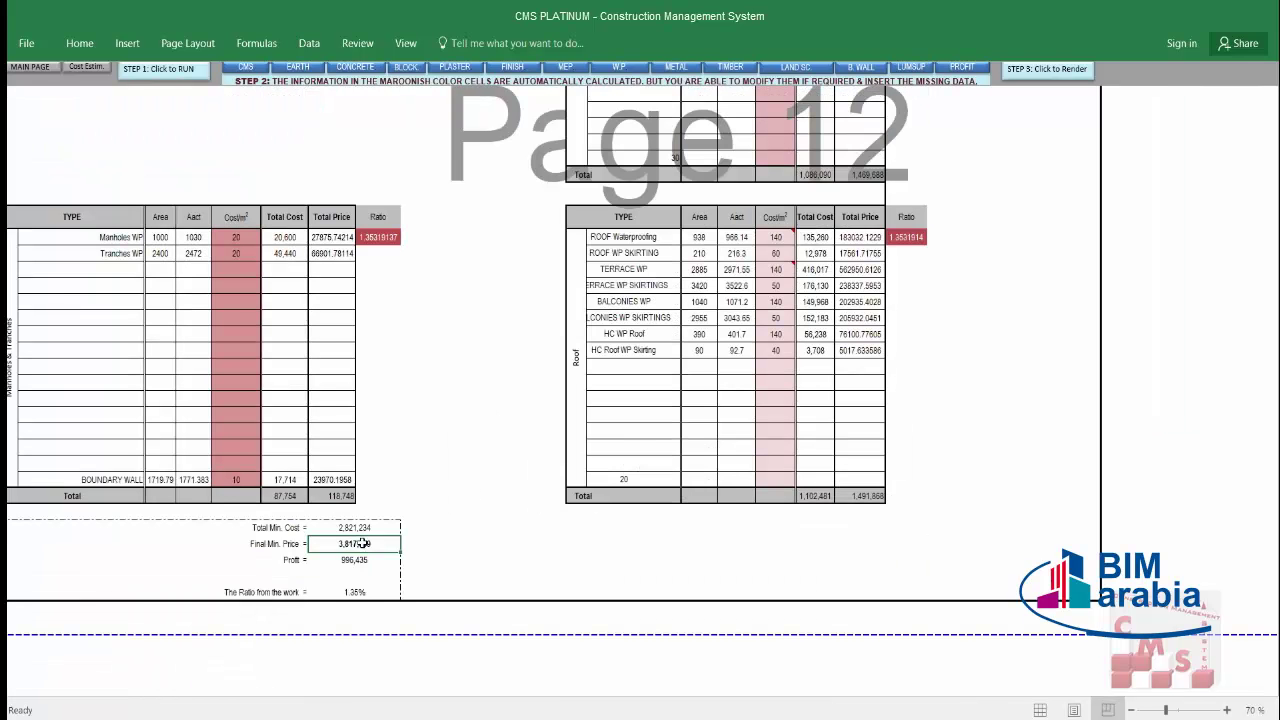
click(362, 561)
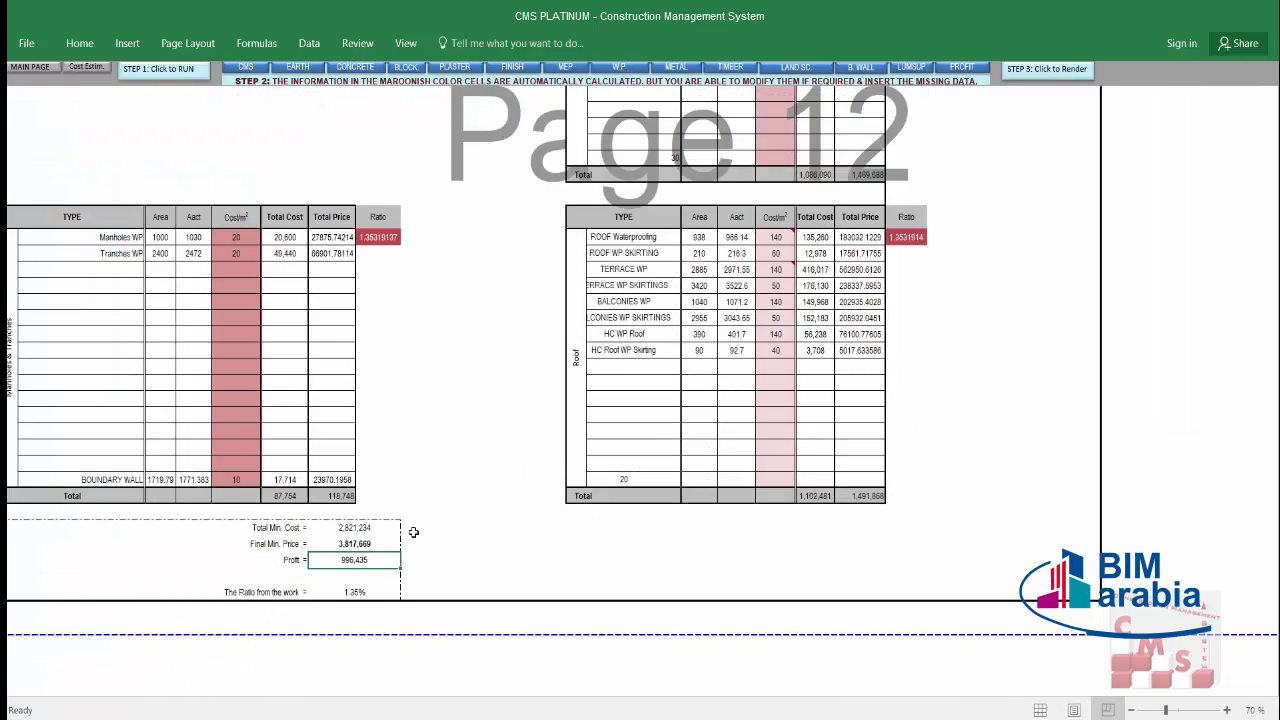
From LUMSUP, verify the 251,204,129 project budget and 276,324,540 final price under Overhead & Profit.
click(918, 72)
scroll(620, 311, down, 10)
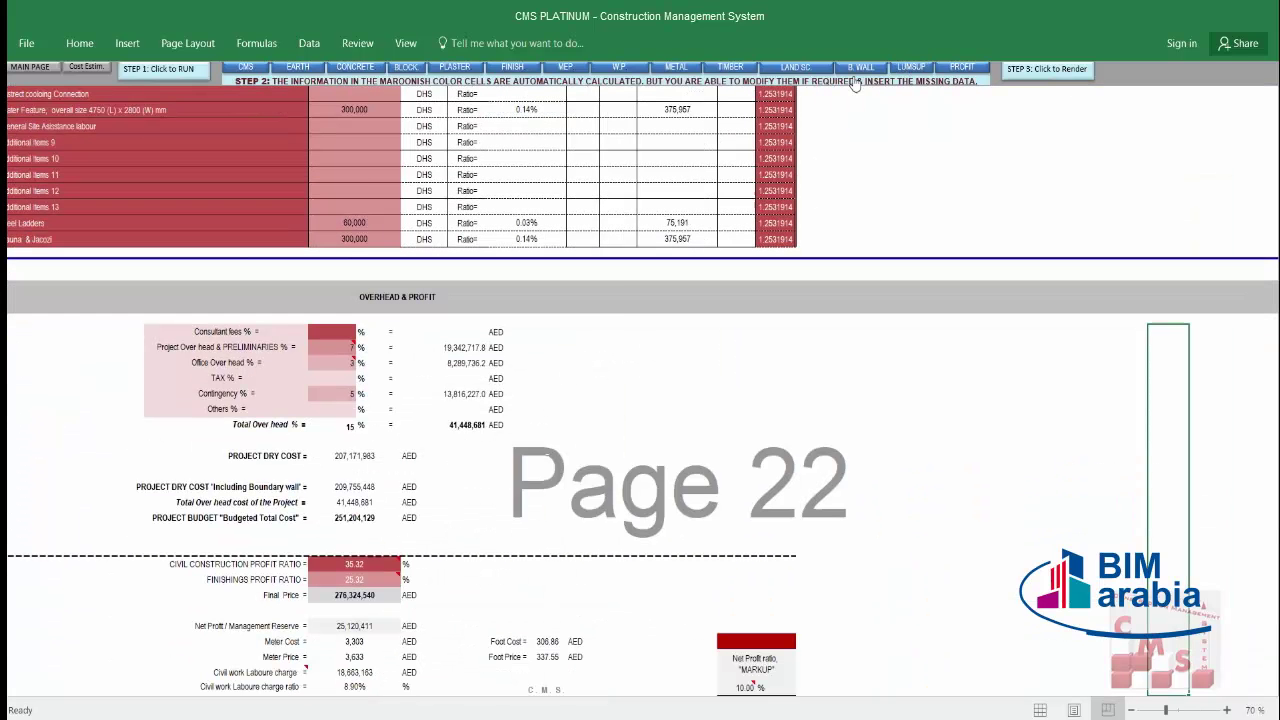
scroll(558, 461, down, 1)
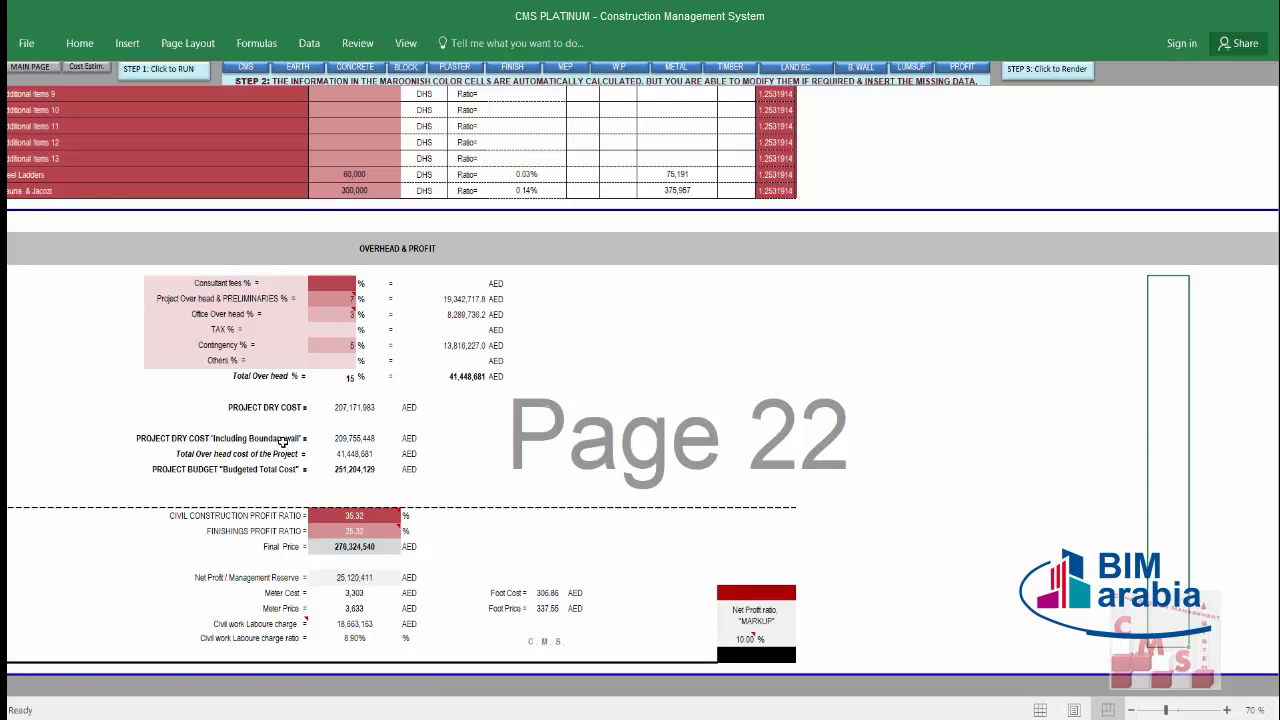
click(267, 469)
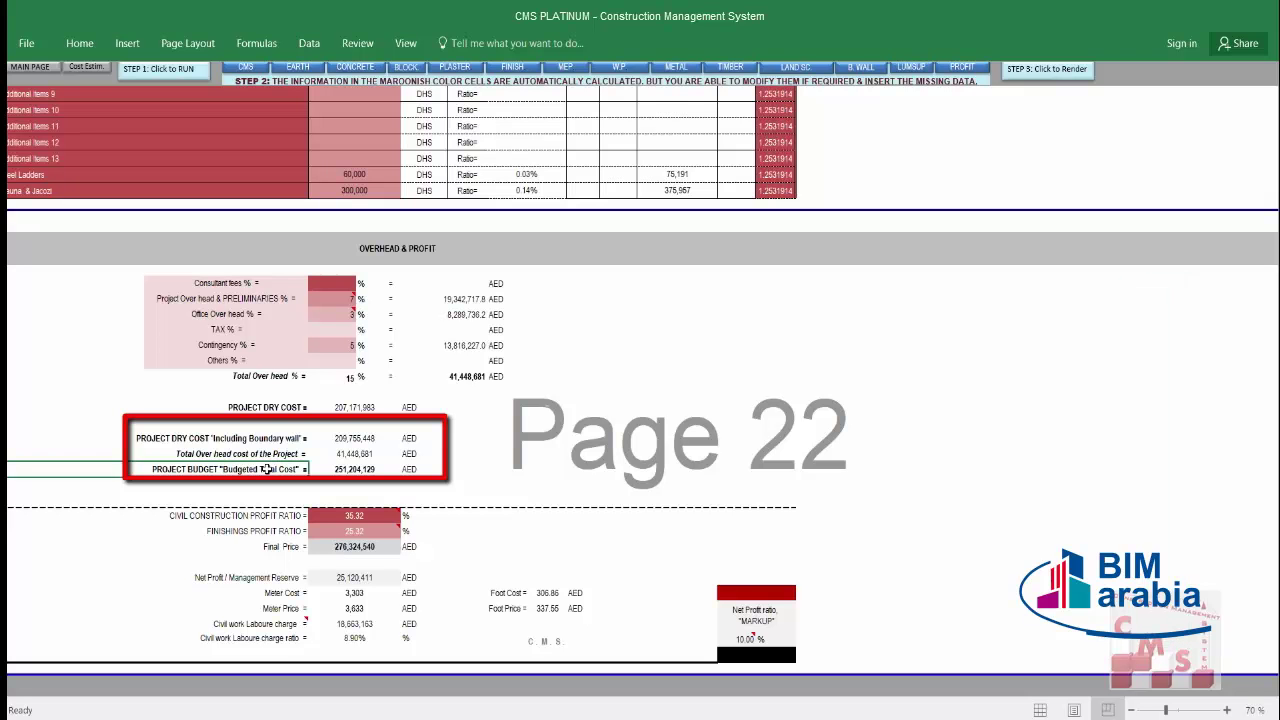
click(353, 470)
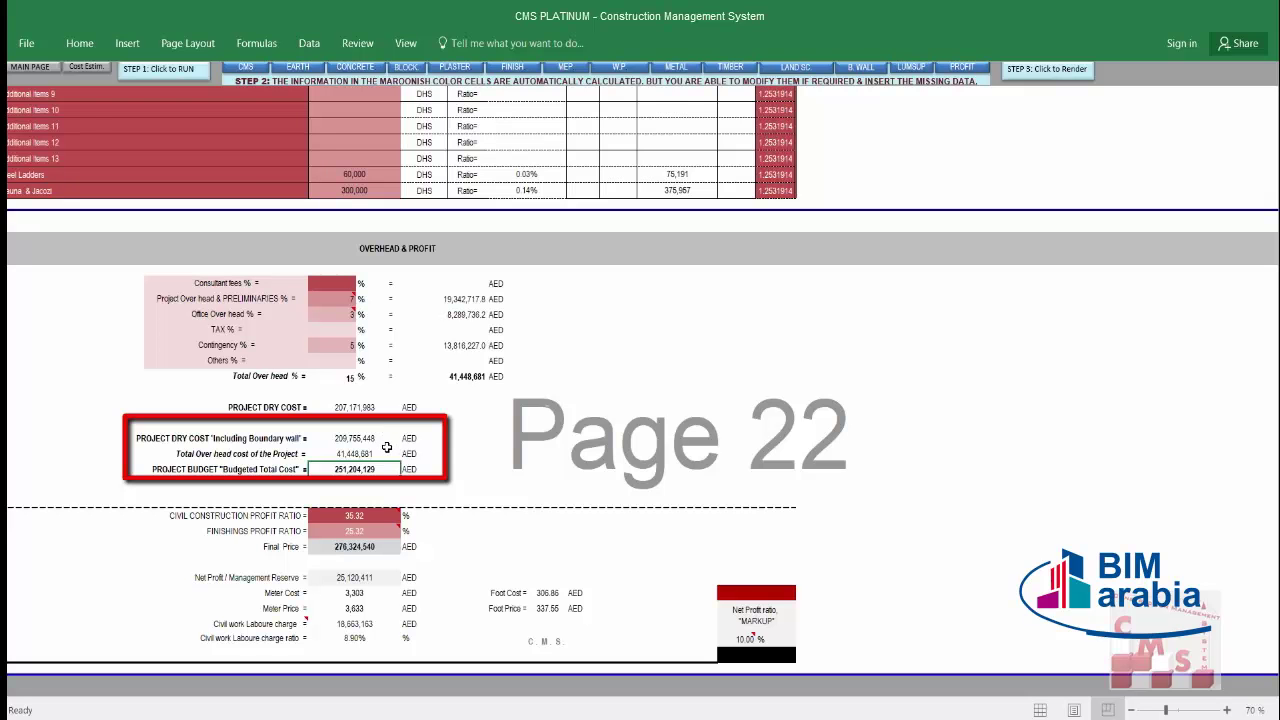
click(366, 549)
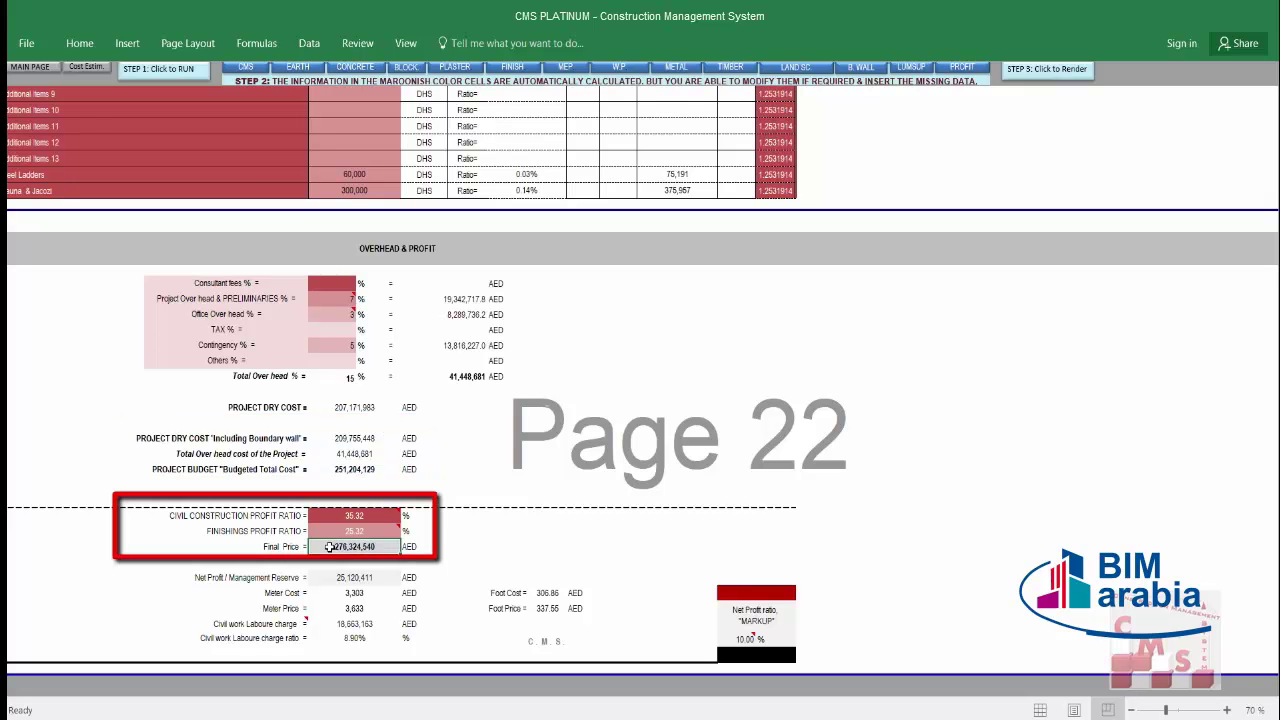
scroll(612, 488, up, 8)
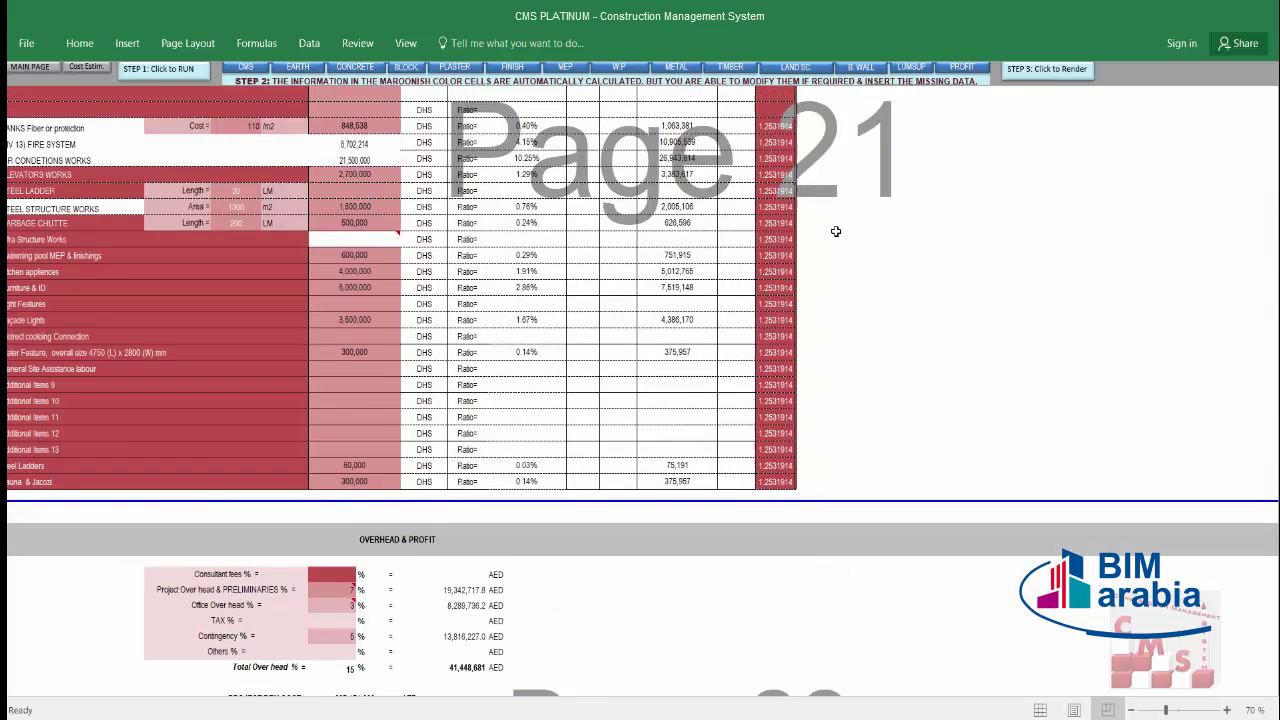
scroll(790, 252, down, 4)
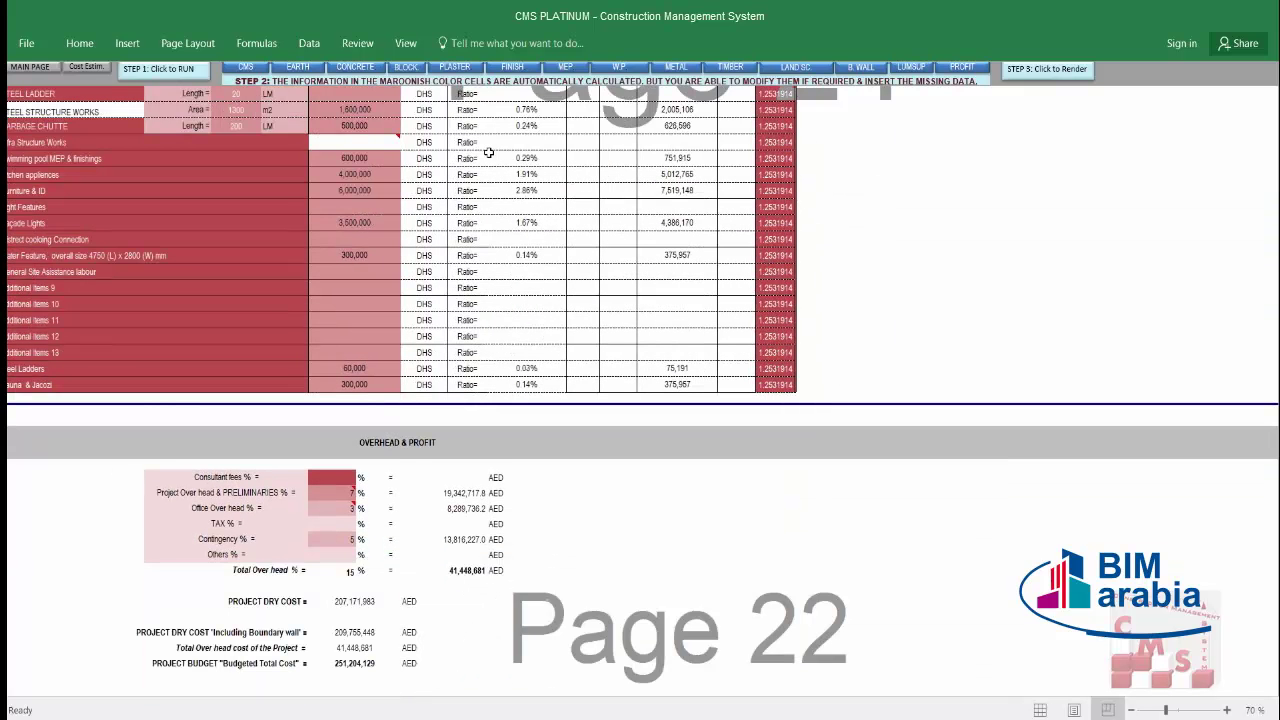
Open the STEP 2.5 Bill of Quantities and scroll through its items.
click(74, 71)
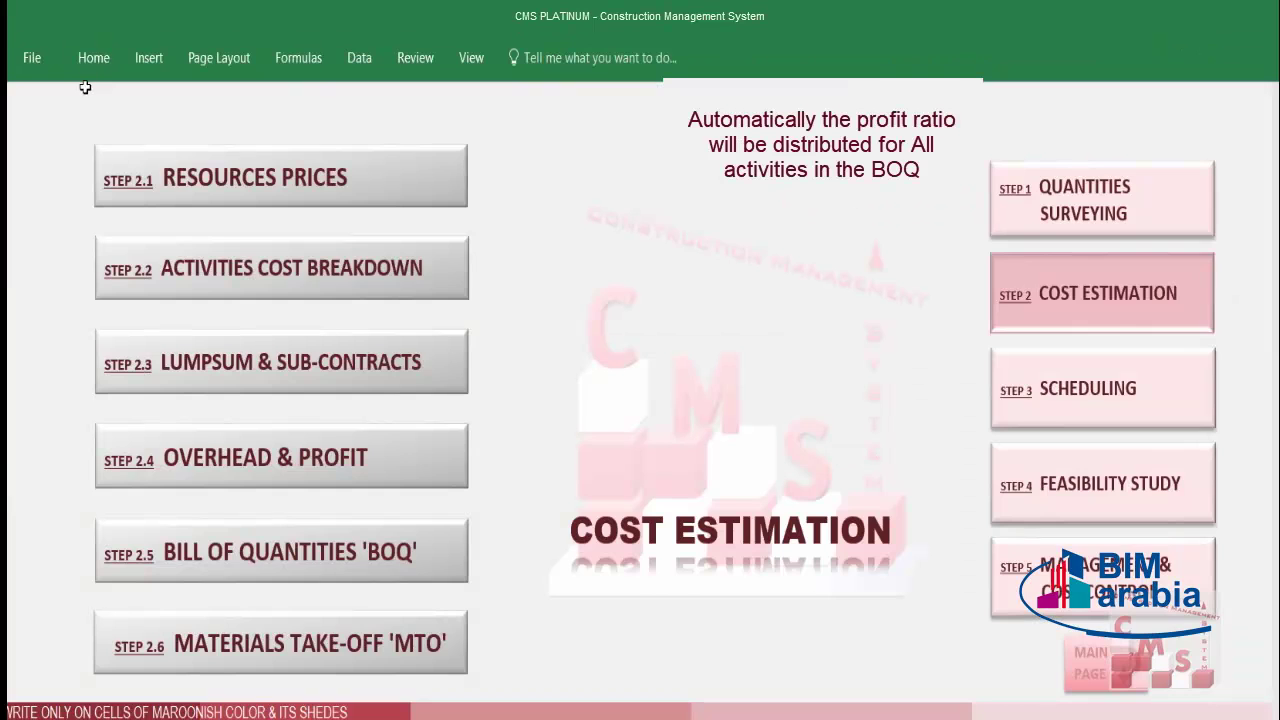
click(360, 555)
scroll(355, 450, down, 5)
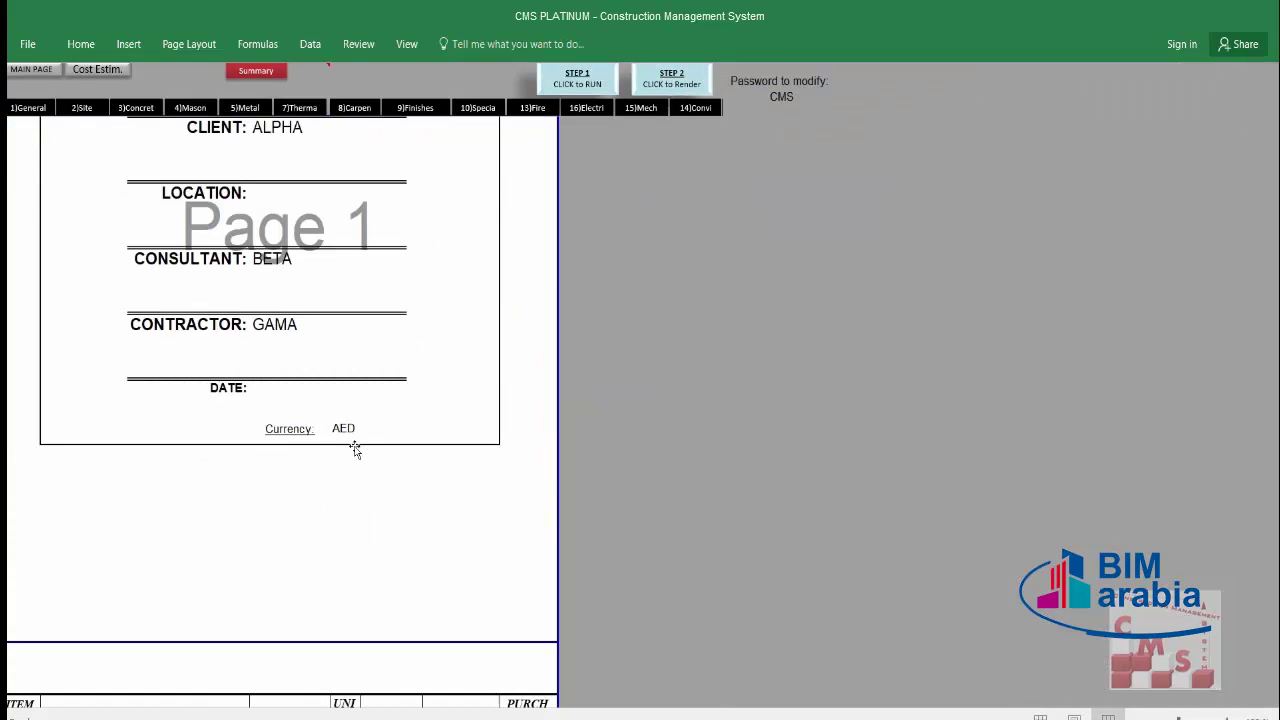
scroll(358, 445, up, 3)
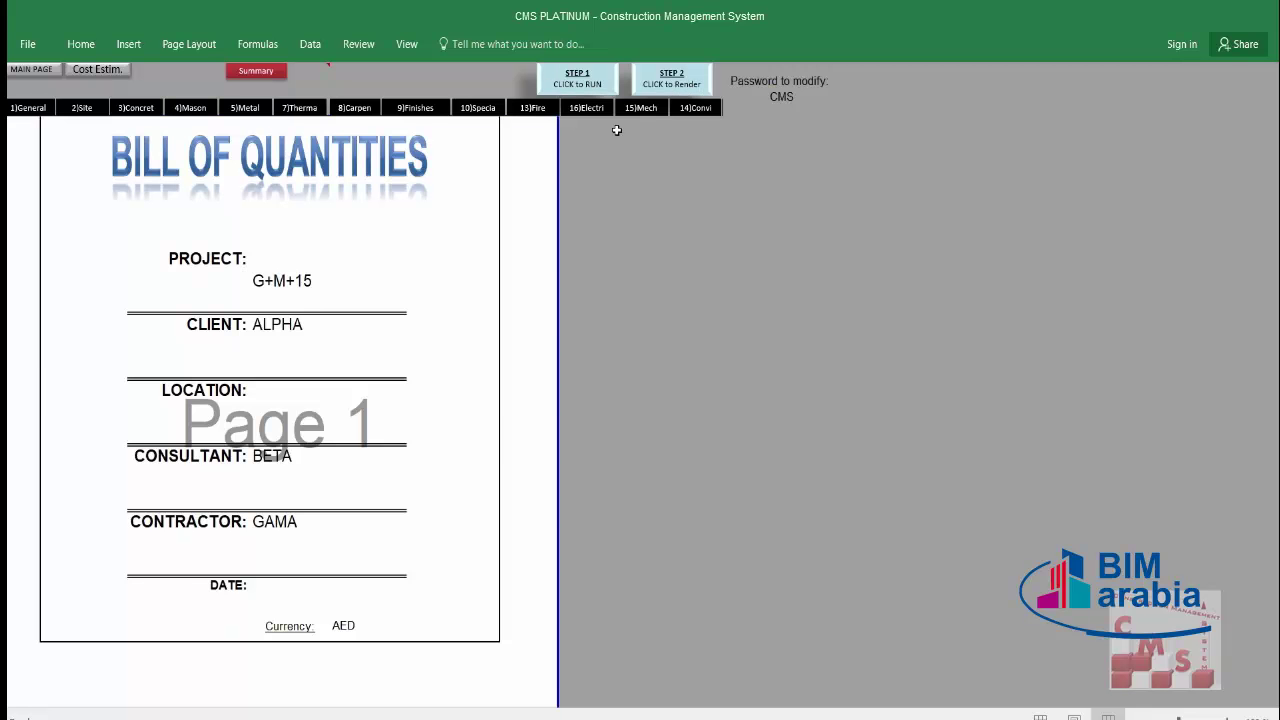
scroll(396, 325, down, 15)
scroll(396, 320, down, 7)
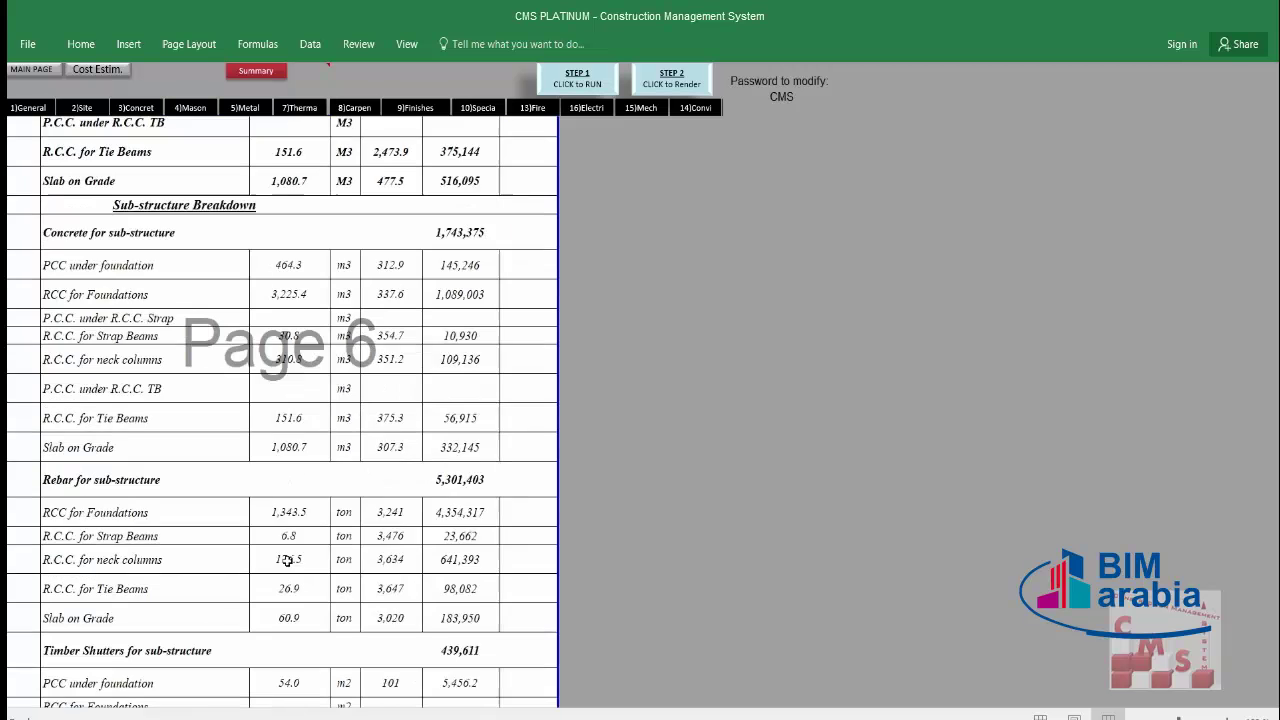
scroll(388, 540, down, 4)
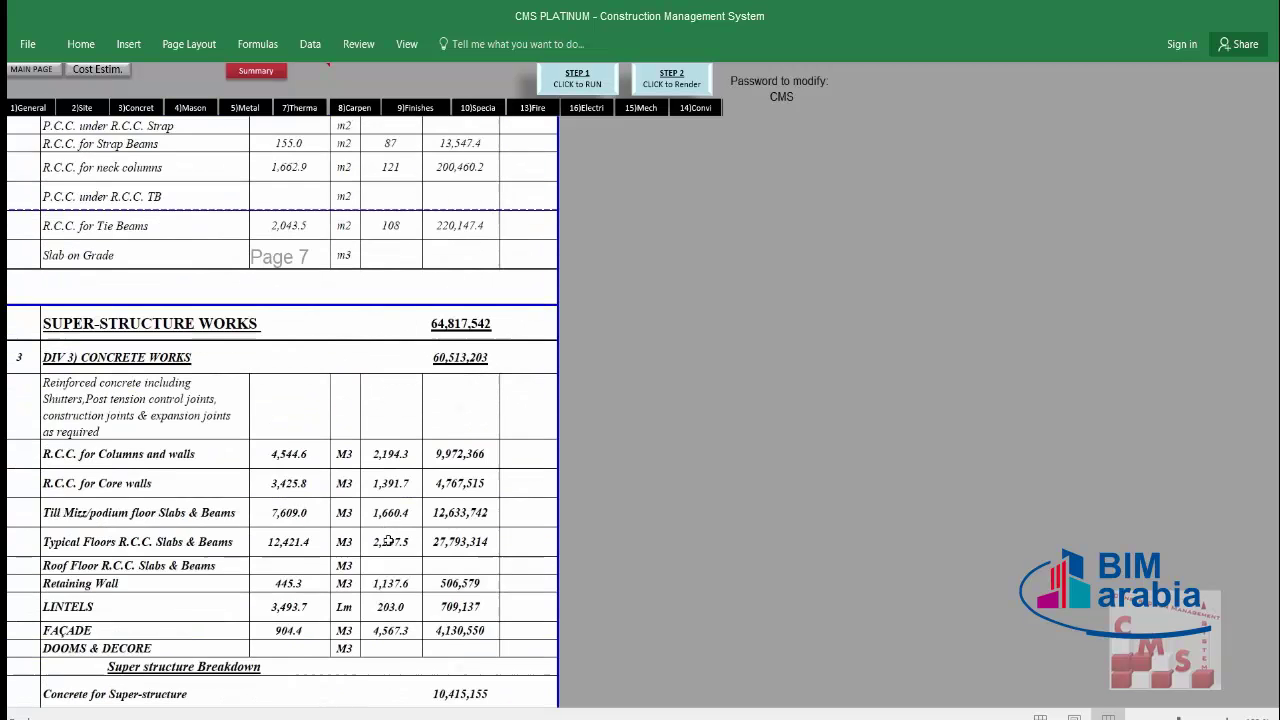
scroll(394, 493, down, 3)
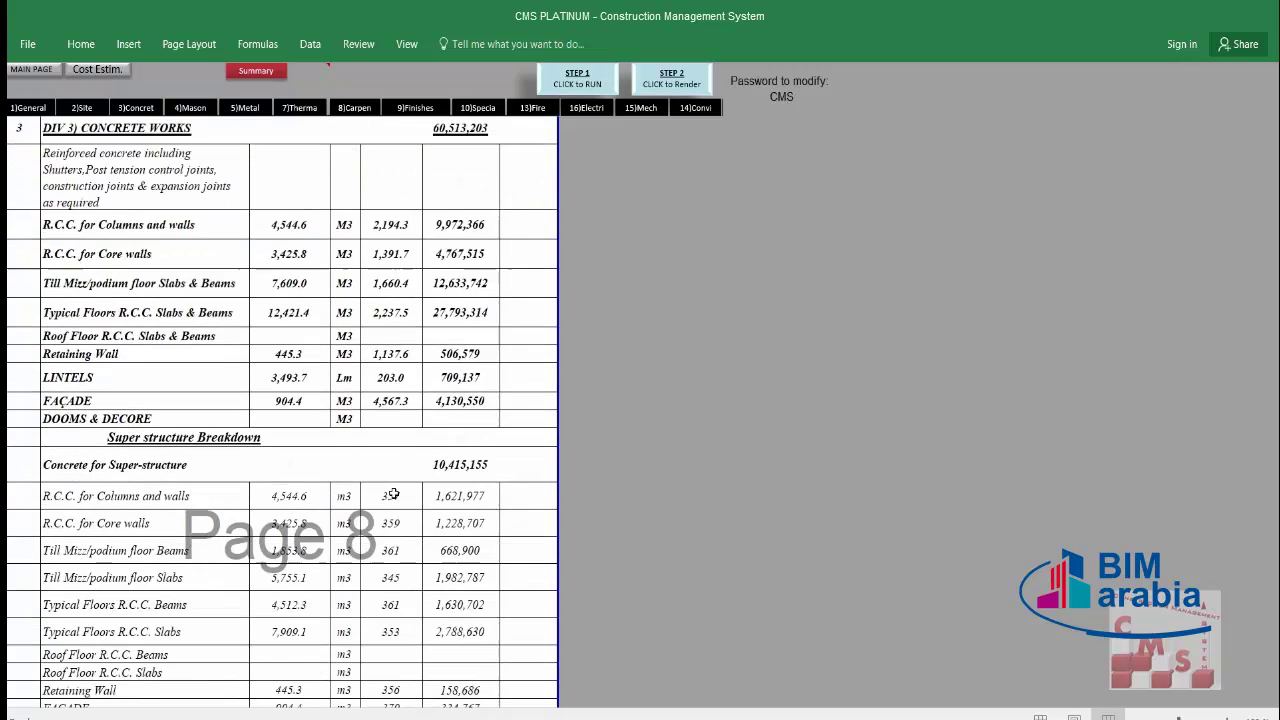
scroll(303, 563, down, 3)
scroll(294, 651, down, 3)
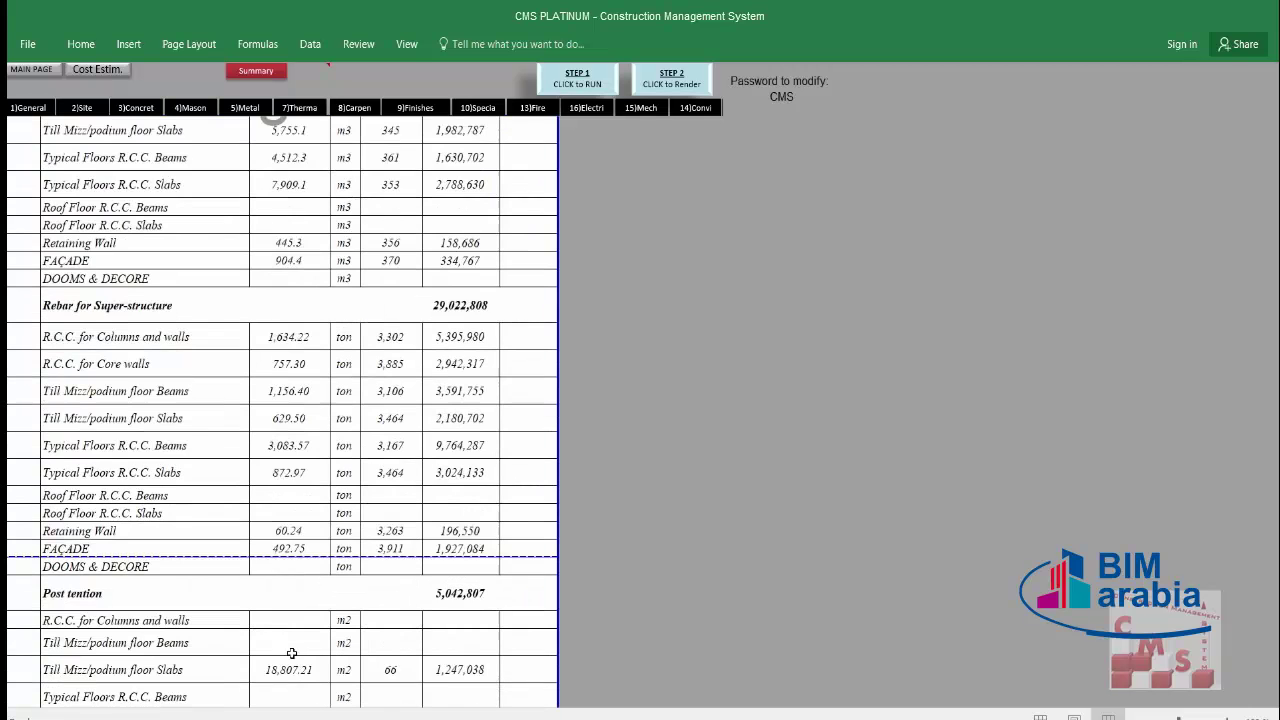
scroll(368, 641, down, 2)
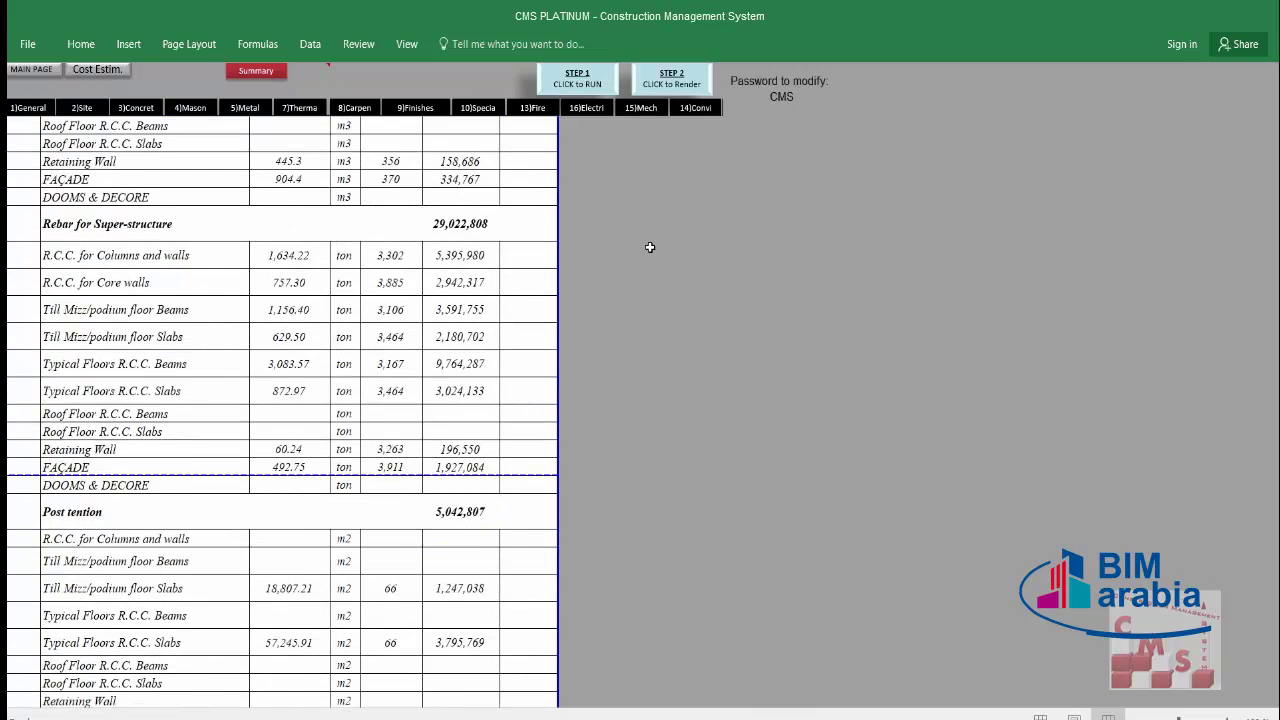
Confirm the BOQ TOTAL AMOUNT of 276,324,540 AED, then return to Overhead & Profit.
click(649, 246)
scroll(600, 235, up, 6)
click(283, 72)
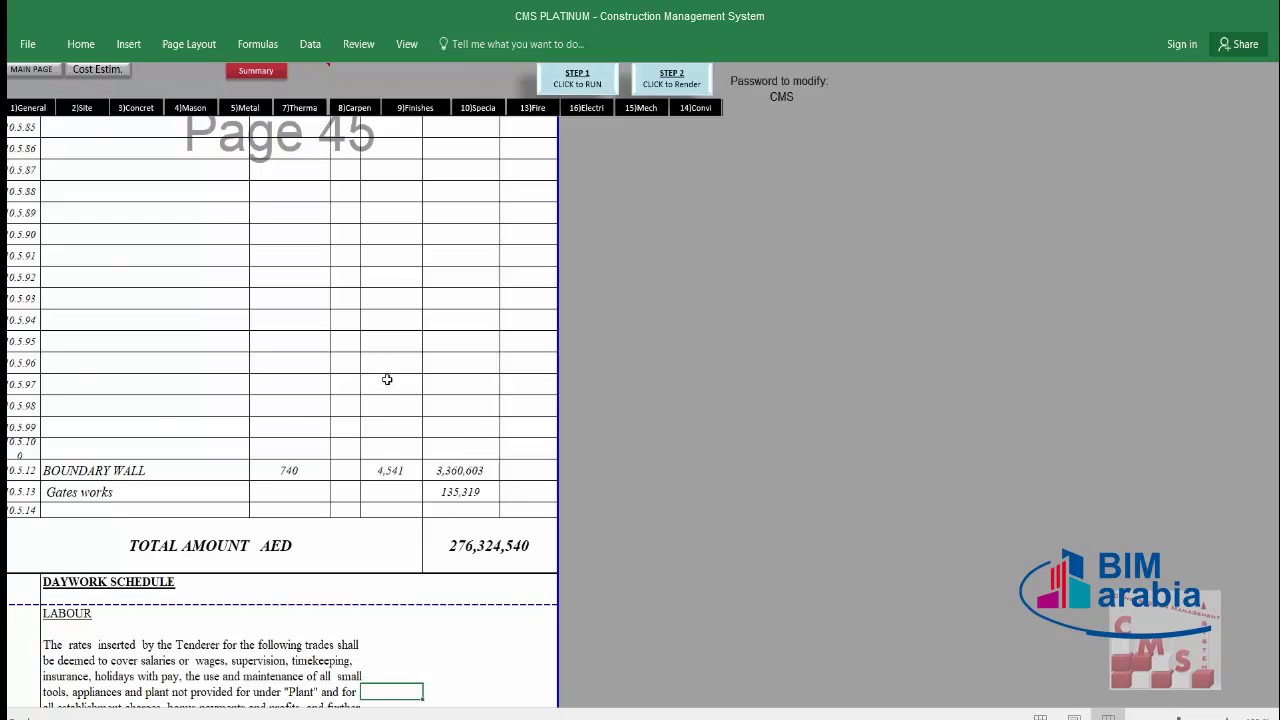
scroll(500, 490, down, 1)
click(509, 477)
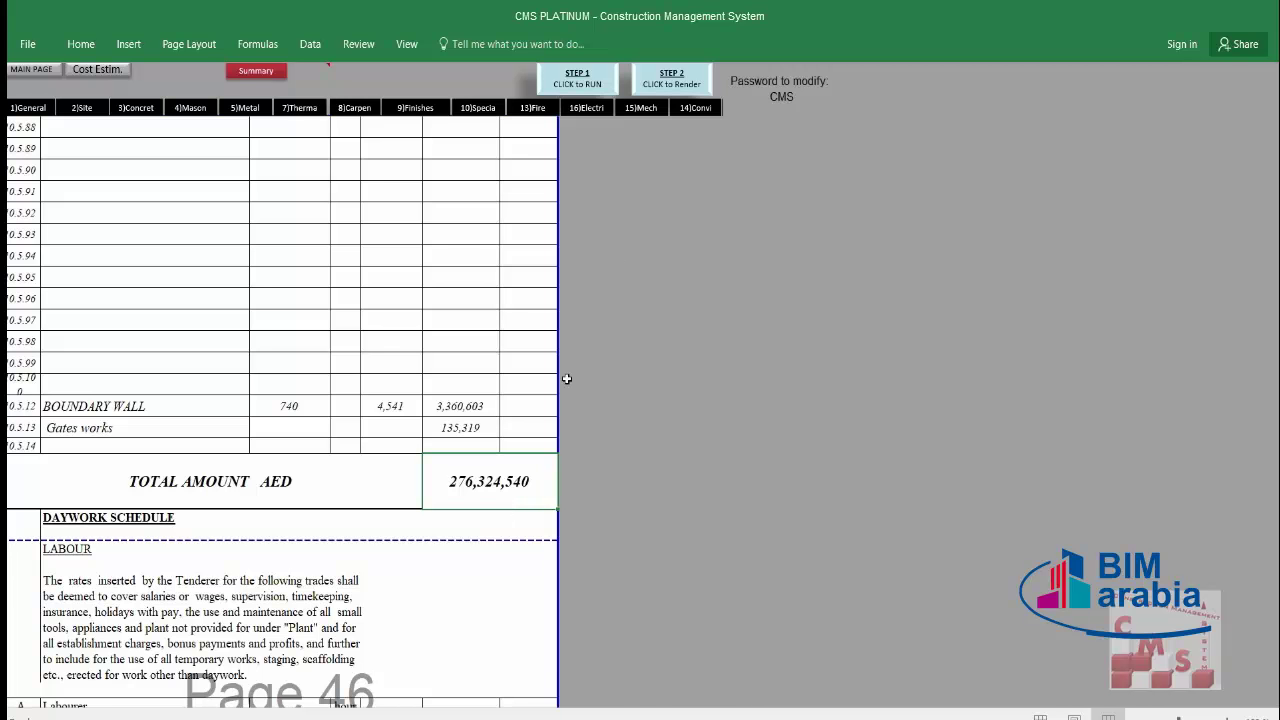
click(115, 72)
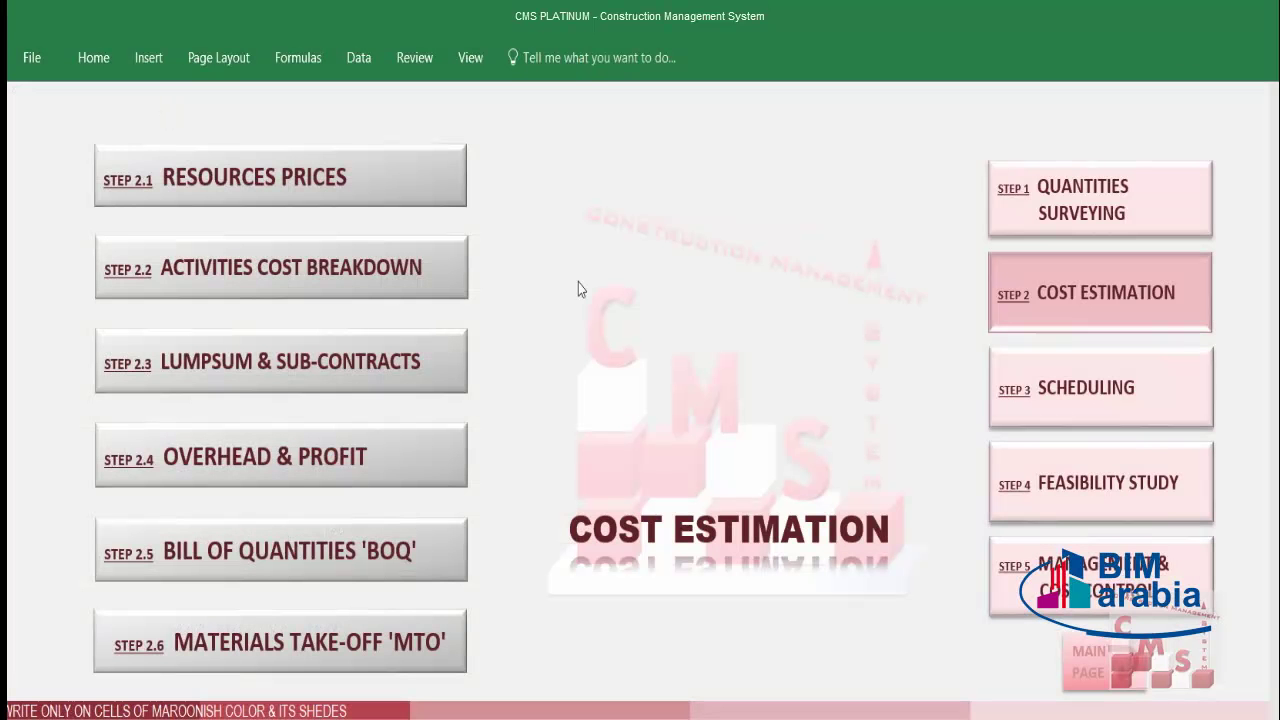
click(286, 440)
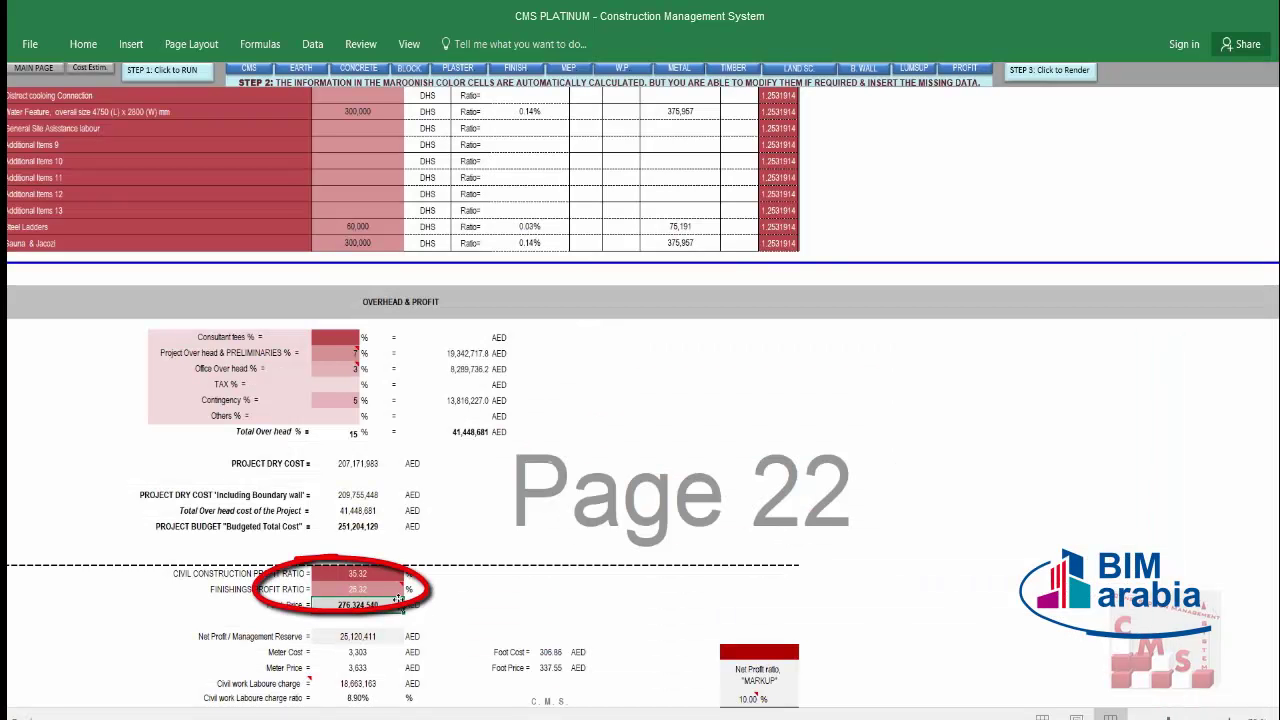
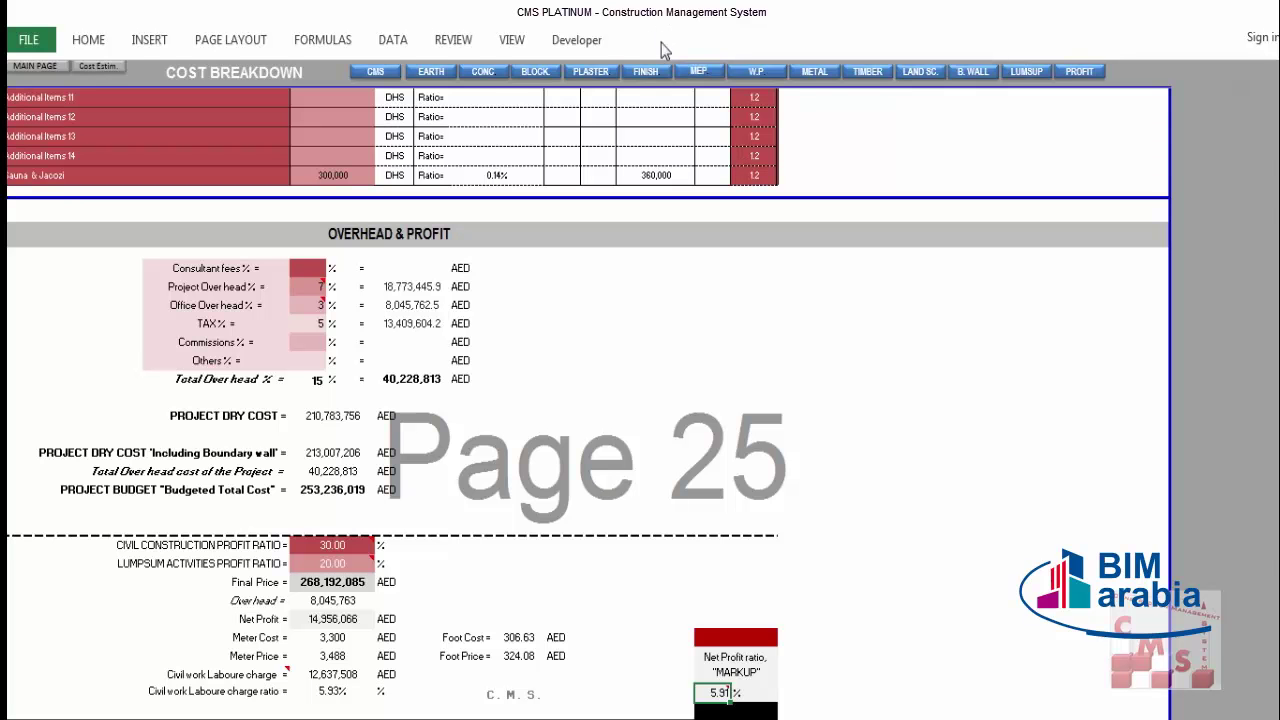
Leave the profit ratio figures and open STEP 2.5 Bill of Quantities 'BOQ' from Cost Estimation.
key(Tab)
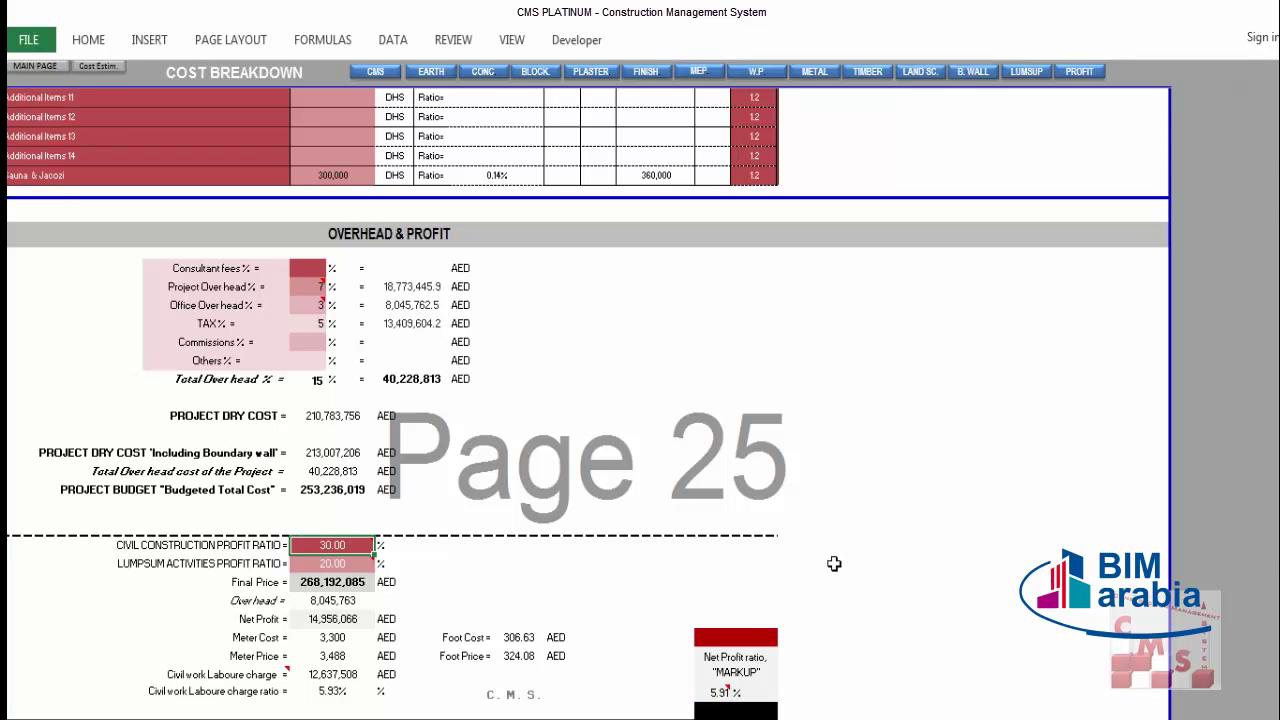
click(96, 72)
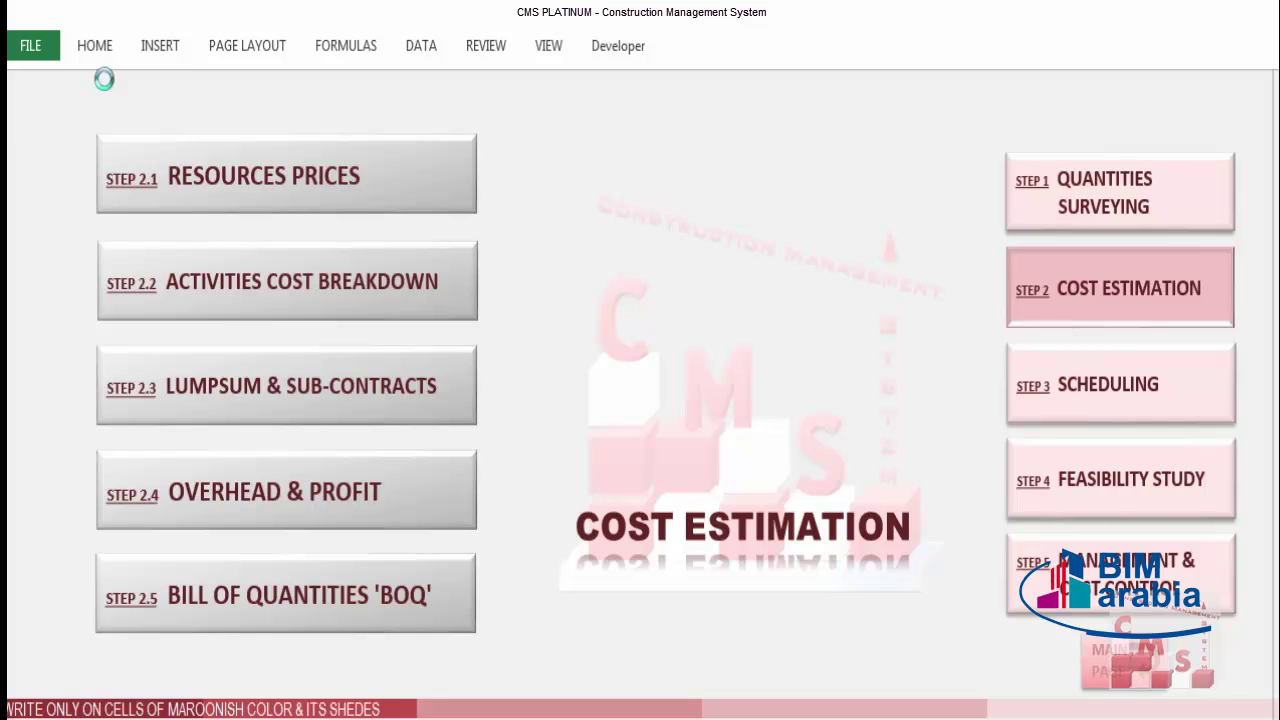
click(336, 595)
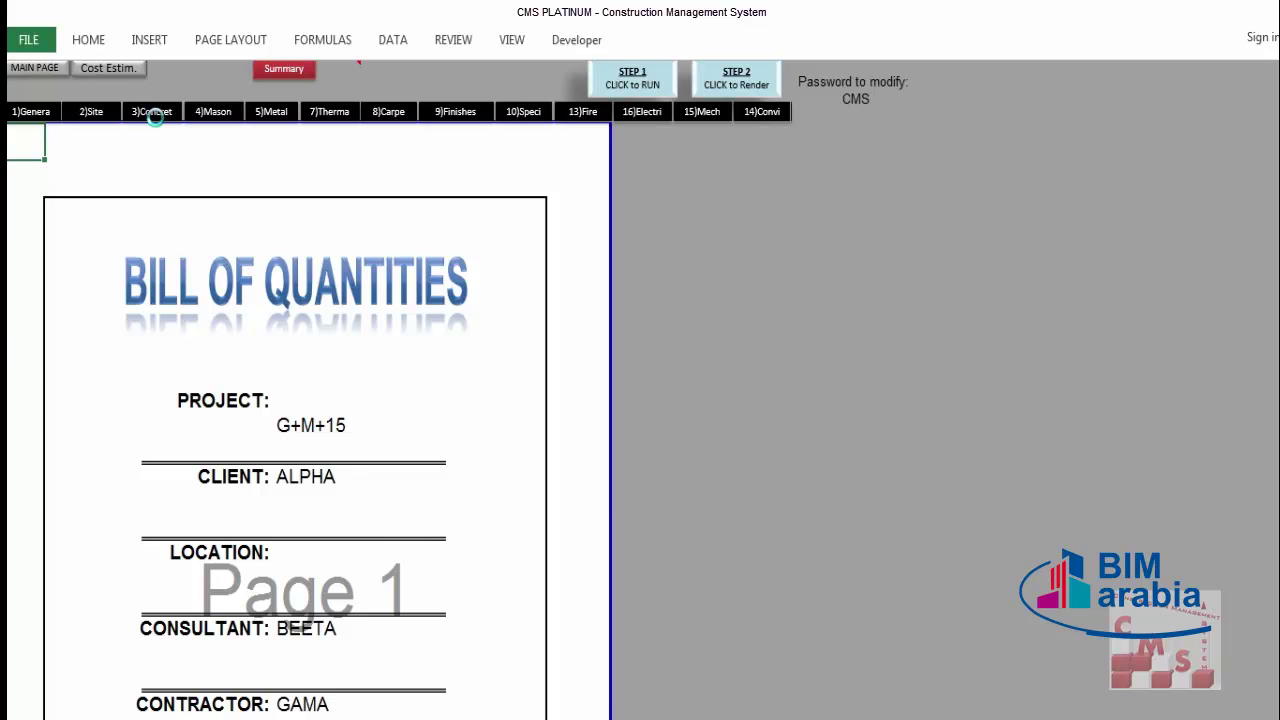
Jump to sub-structure works and select the Site Works descriptions, quantities, rates and amounts.
click(154, 113)
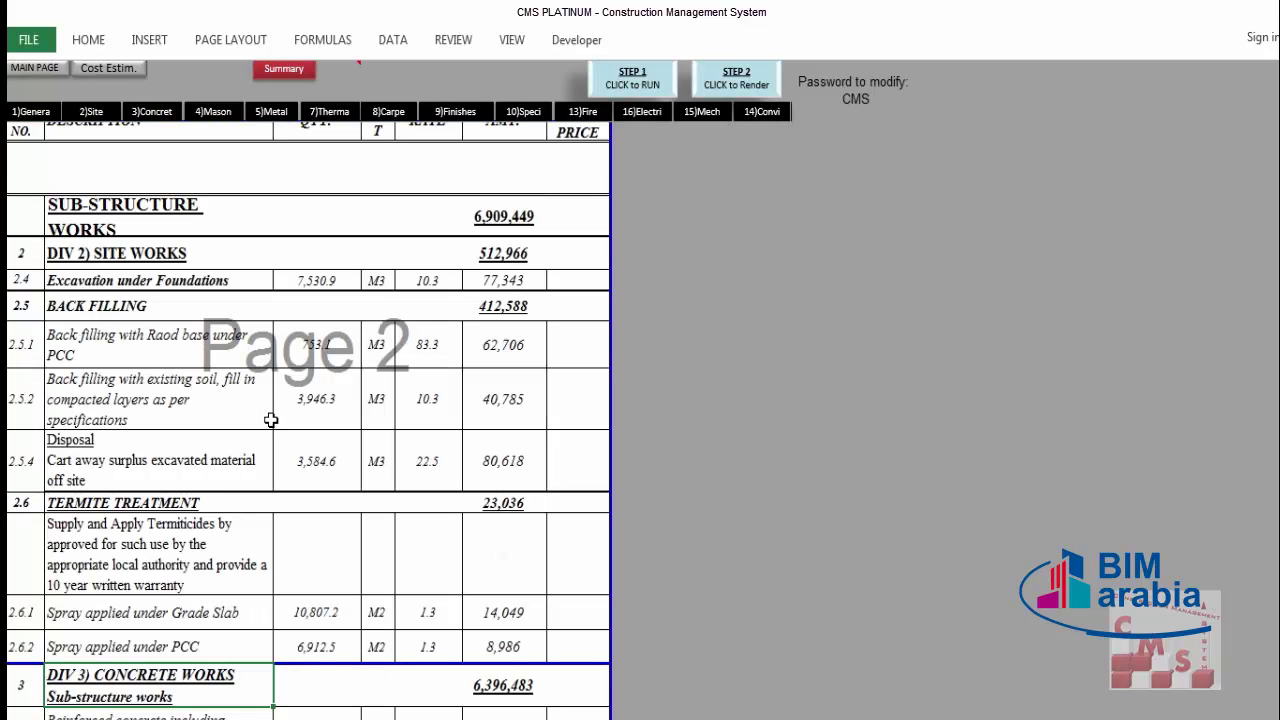
drag(180, 340, 286, 646)
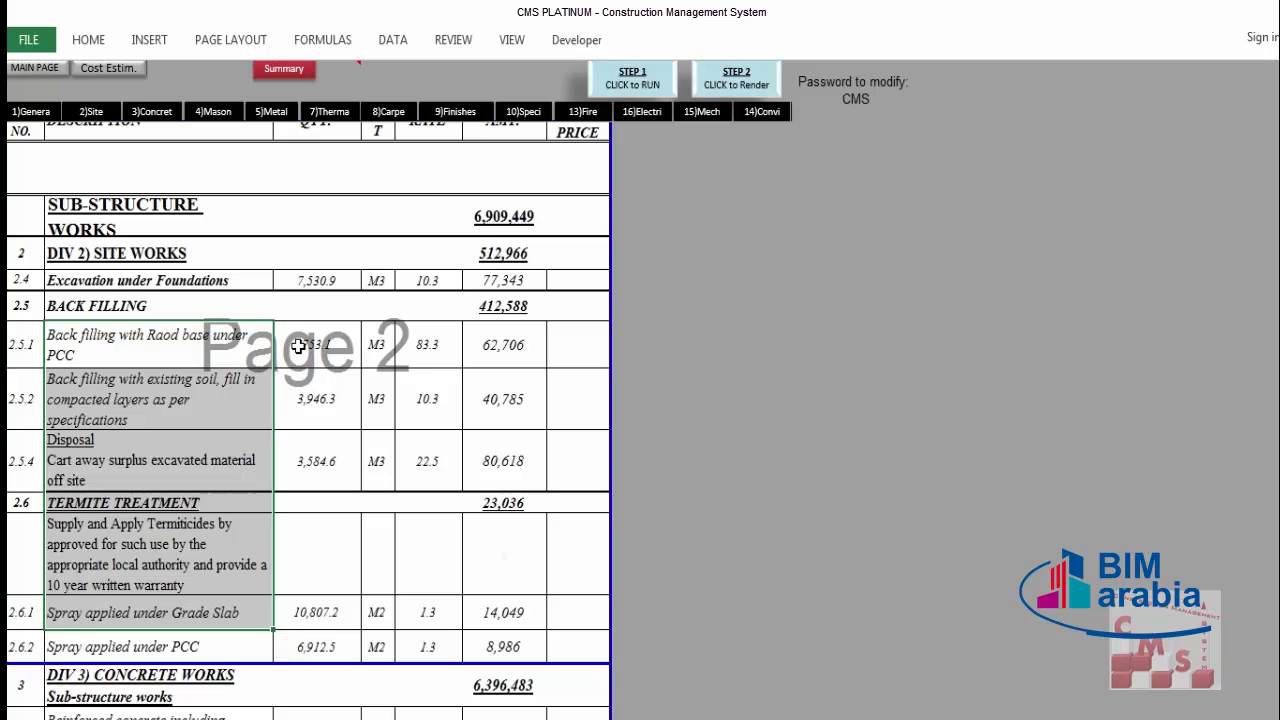
drag(305, 335, 313, 610)
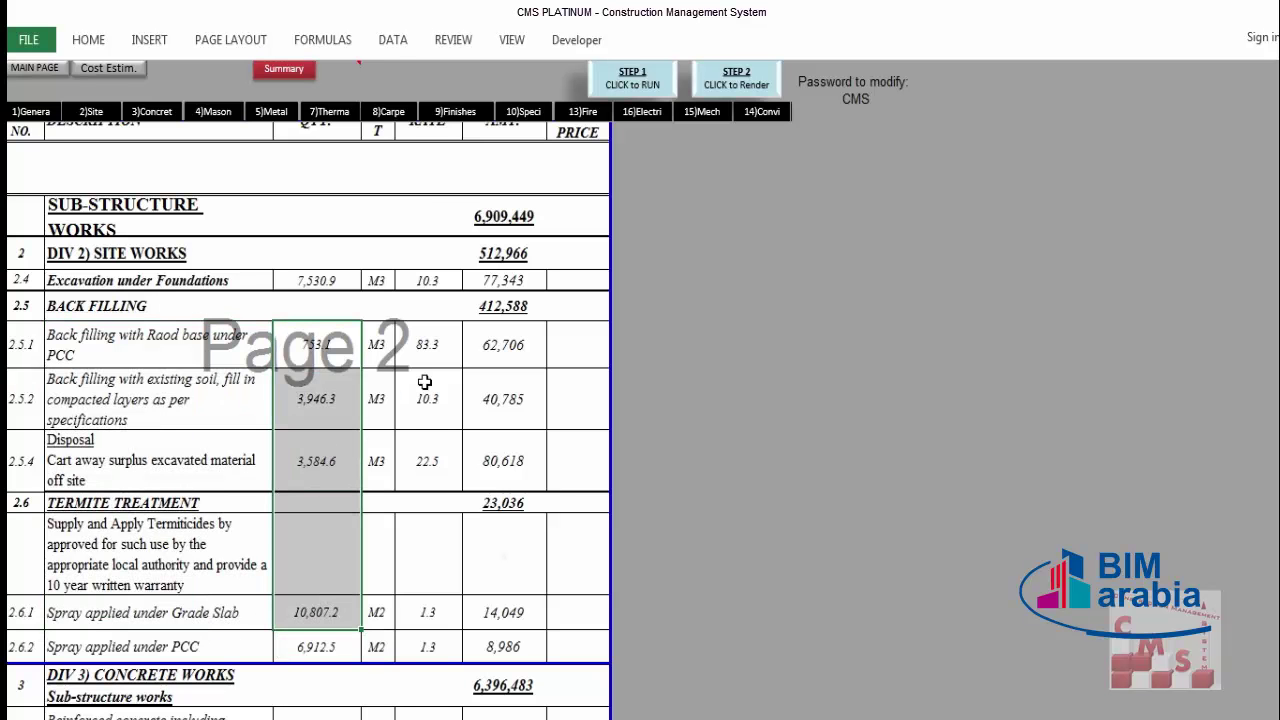
drag(425, 348, 438, 615)
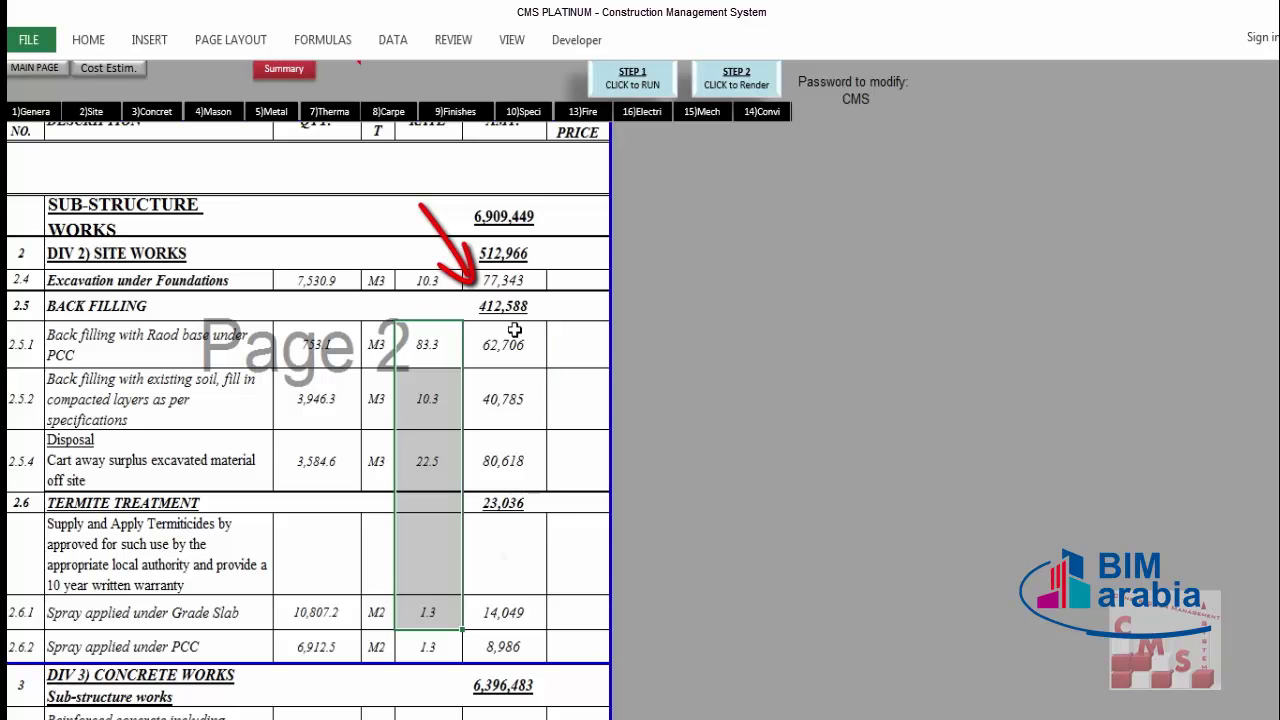
drag(506, 336, 496, 468)
drag(482, 556, 486, 583)
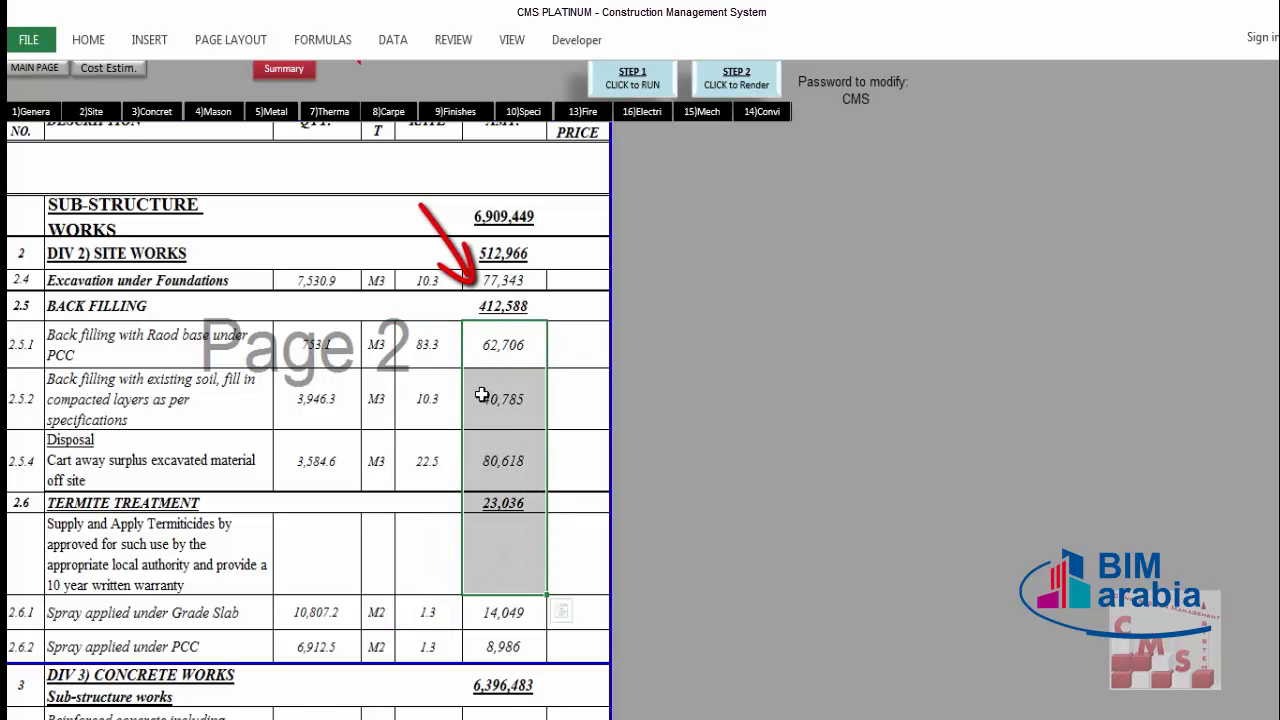
Scroll the page, then jump to the DIV 3) Concrete Works section.
scroll(481, 401, down, 2)
scroll(481, 401, down, 1)
scroll(178, 343, up, 3)
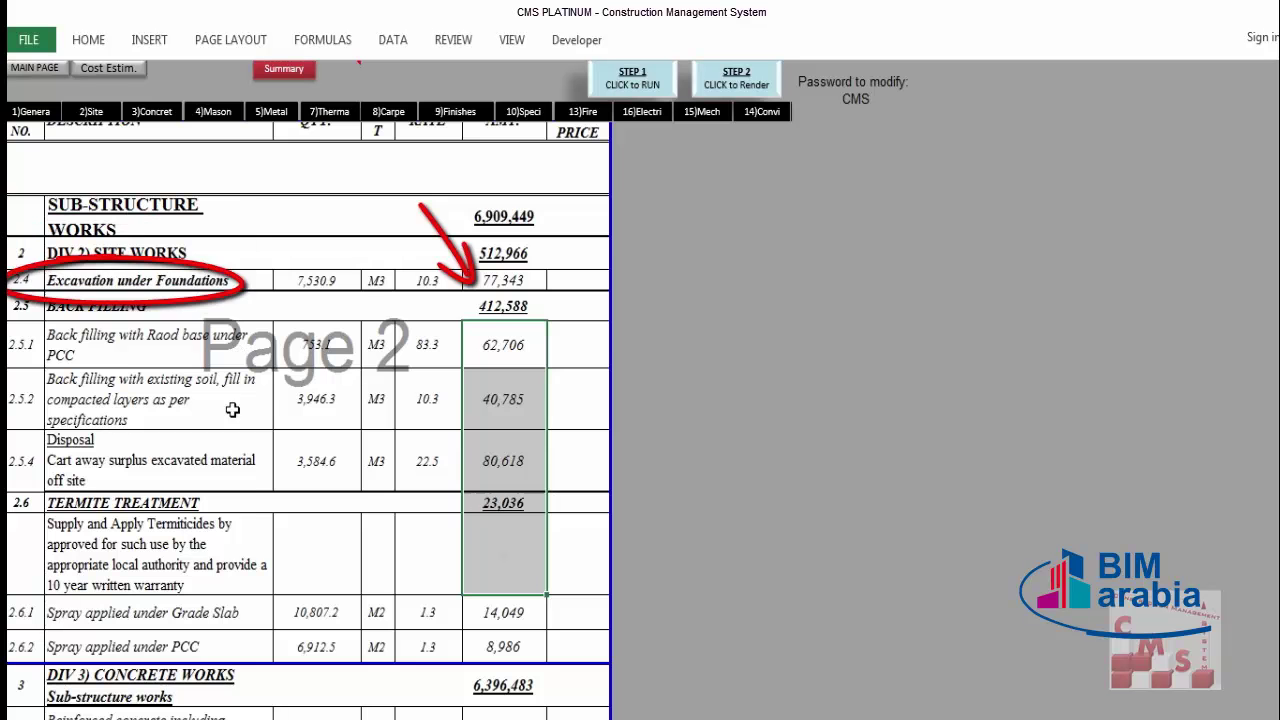
click(165, 113)
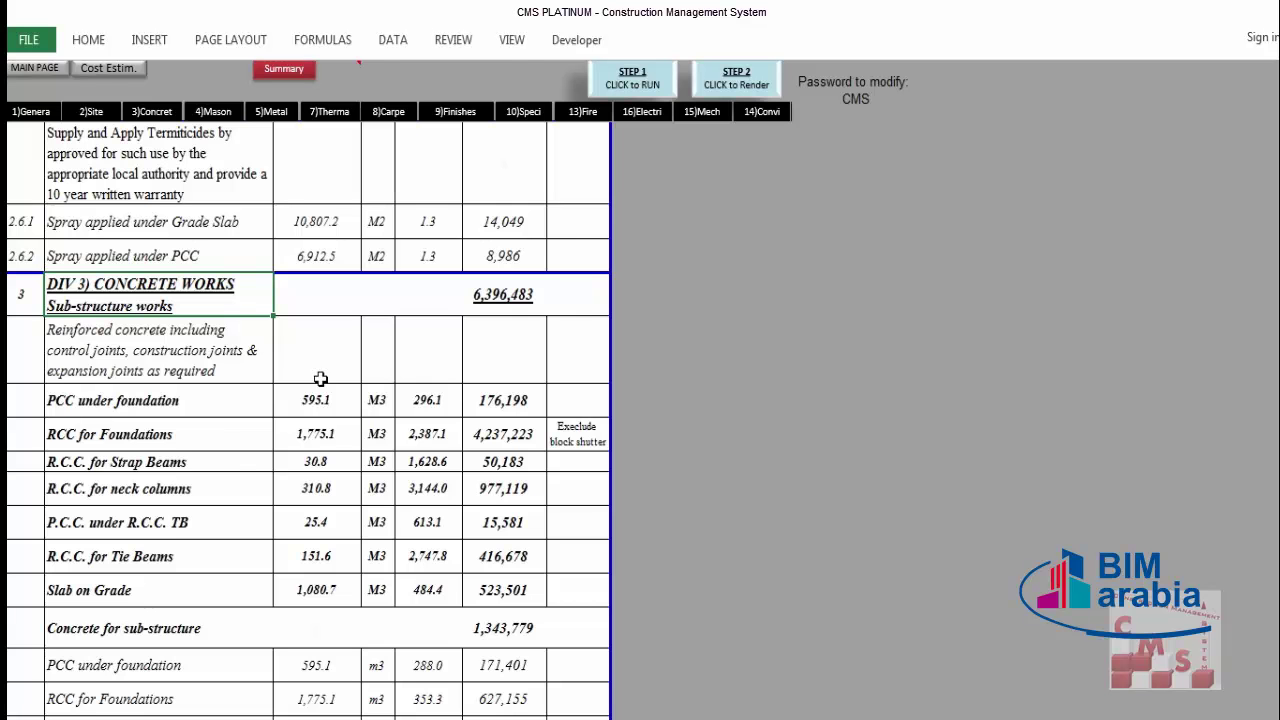
Select the sub-structure concrete item names, quantities, rates and amounts, starting from PCC under foundation.
click(246, 402)
drag(246, 402, 234, 575)
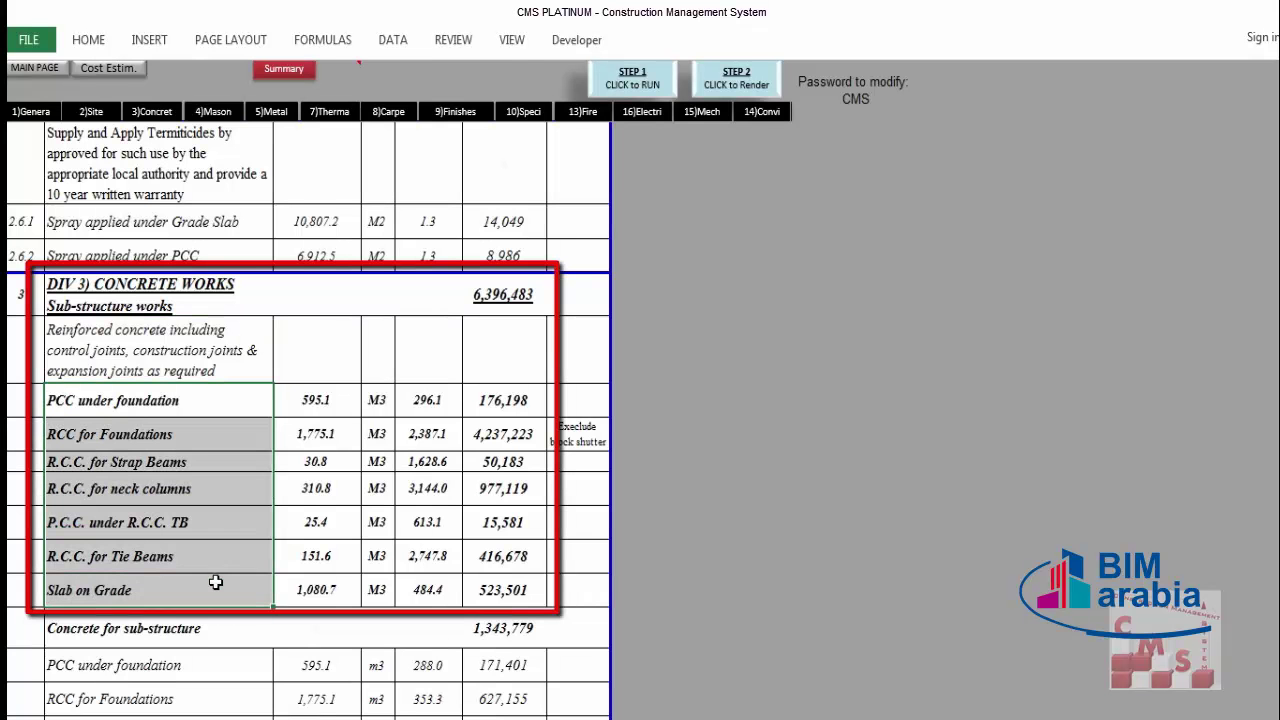
click(318, 412)
drag(309, 484, 310, 556)
drag(427, 400, 420, 562)
drag(503, 400, 503, 568)
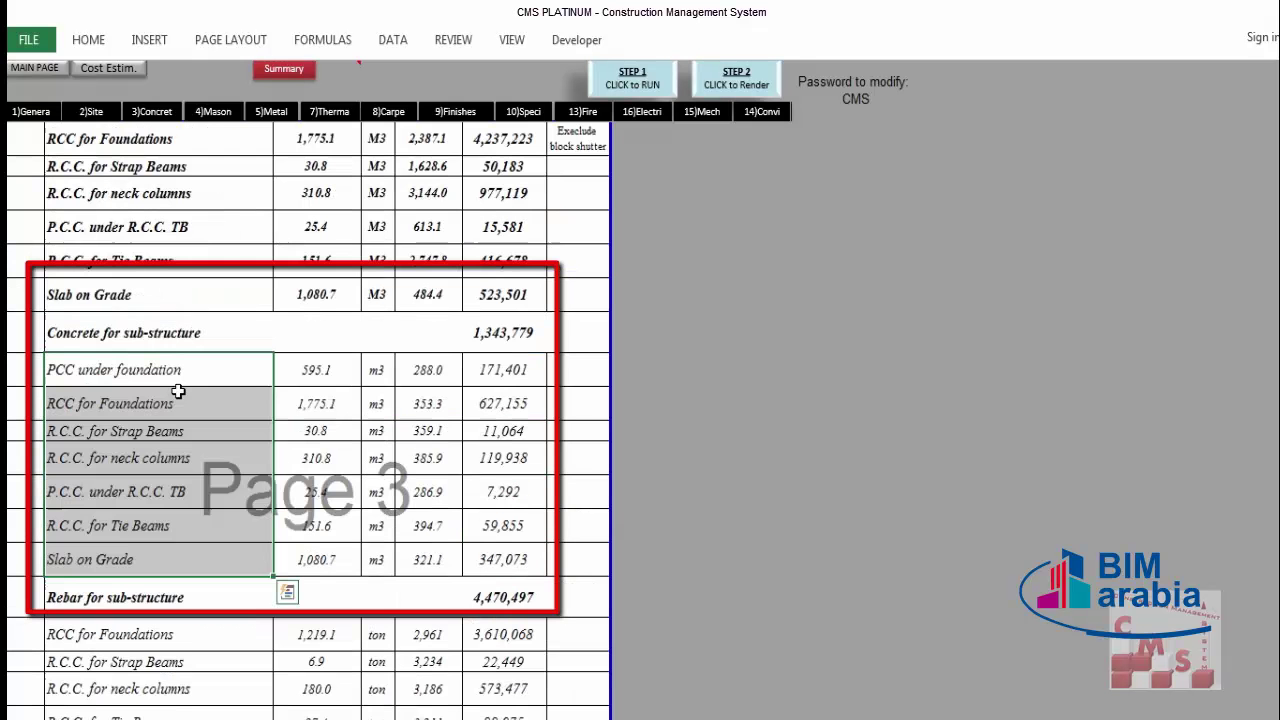
scroll(476, 626, down, 2)
drag(160, 369, 200, 559)
click(173, 332)
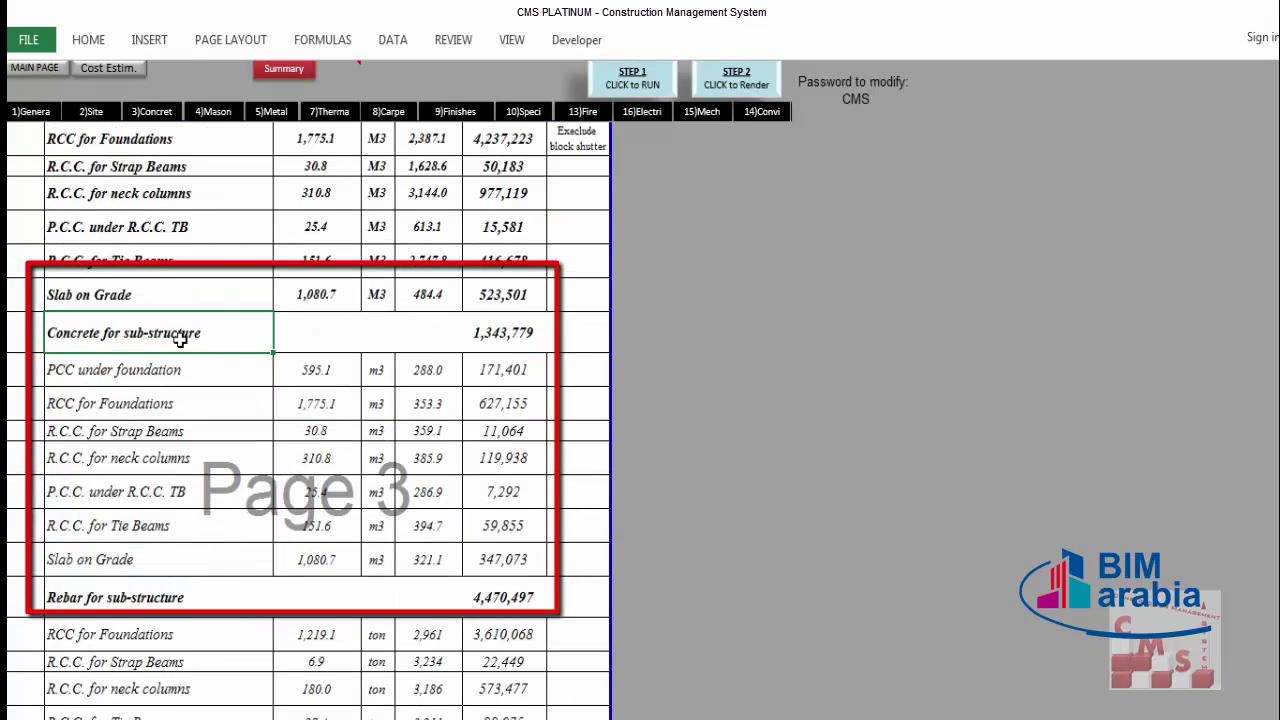
Locate the Rebar and Timber Shutters for sub-structure headings.
click(136, 598)
scroll(136, 593, down, 1)
scroll(136, 595, down, 4)
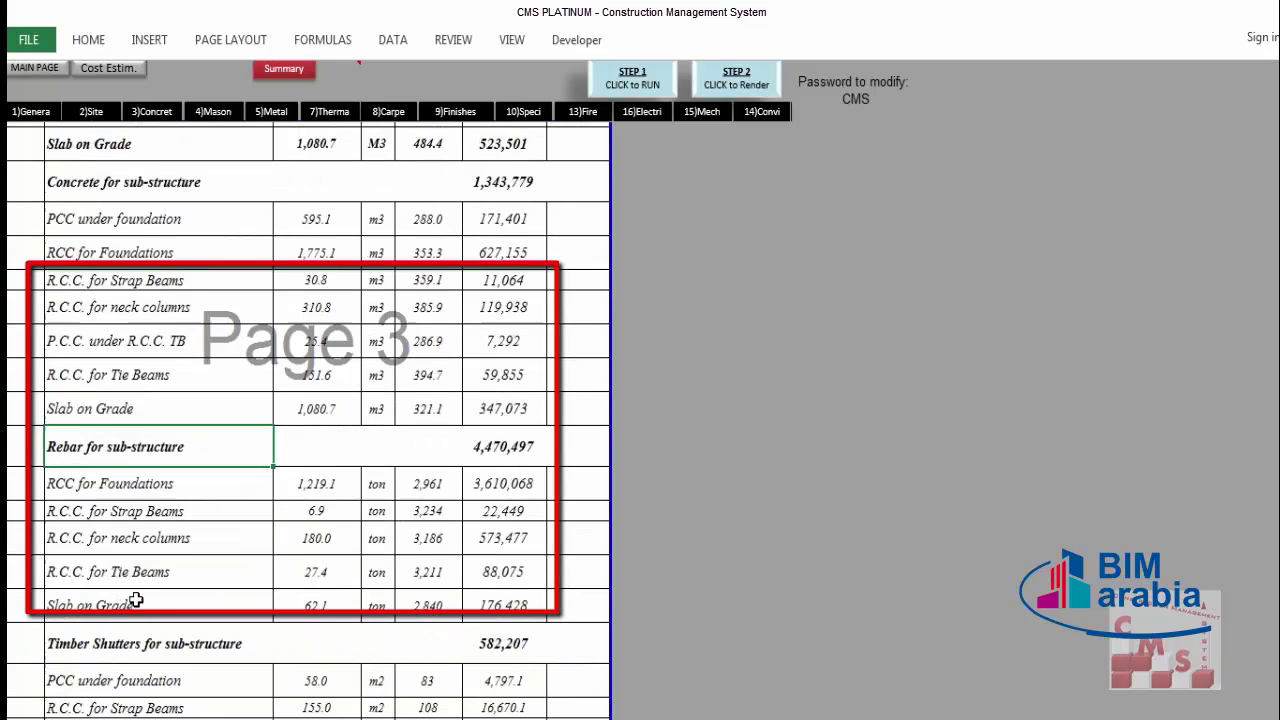
click(156, 405)
scroll(155, 412, up, 1)
scroll(155, 410, up, 2)
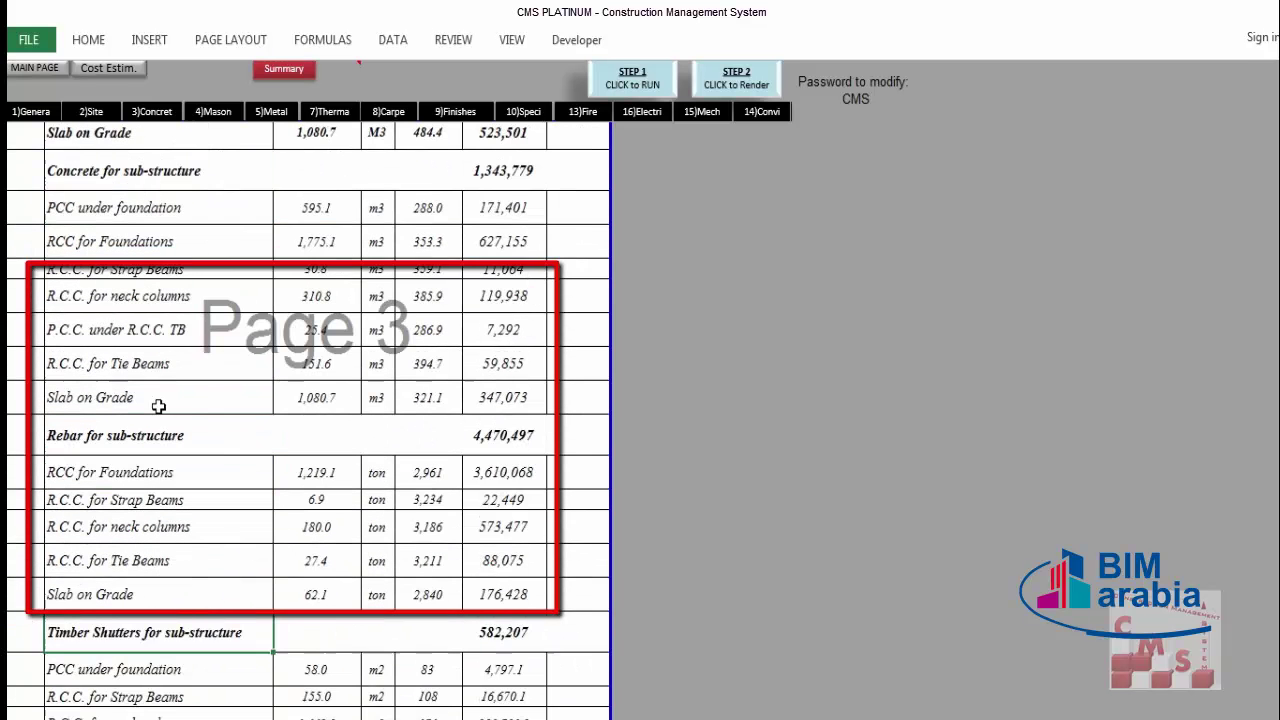
Reselect the concrete item names, quantities down to tie beams, rates and amounts.
drag(188, 220, 177, 417)
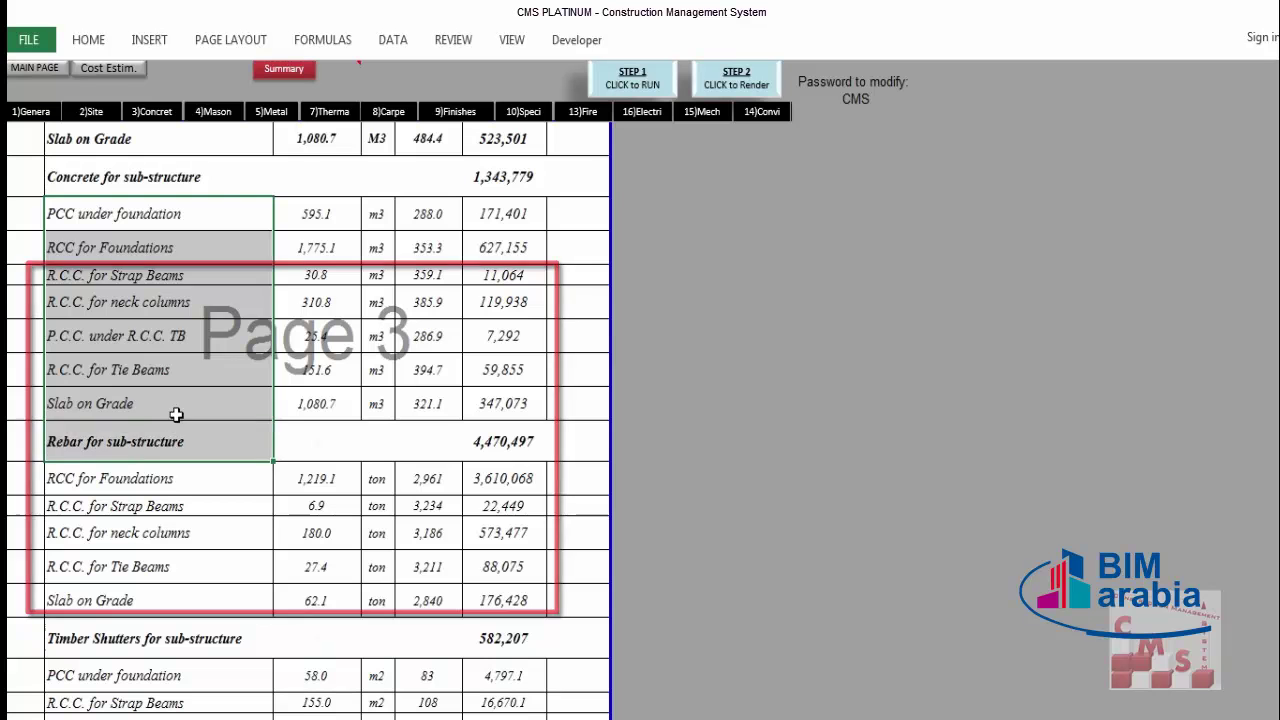
drag(294, 217, 300, 250)
mouse_move(300, 350)
mouse_down()
mouse_move(295, 248)
mouse_move(305, 372)
mouse_up()
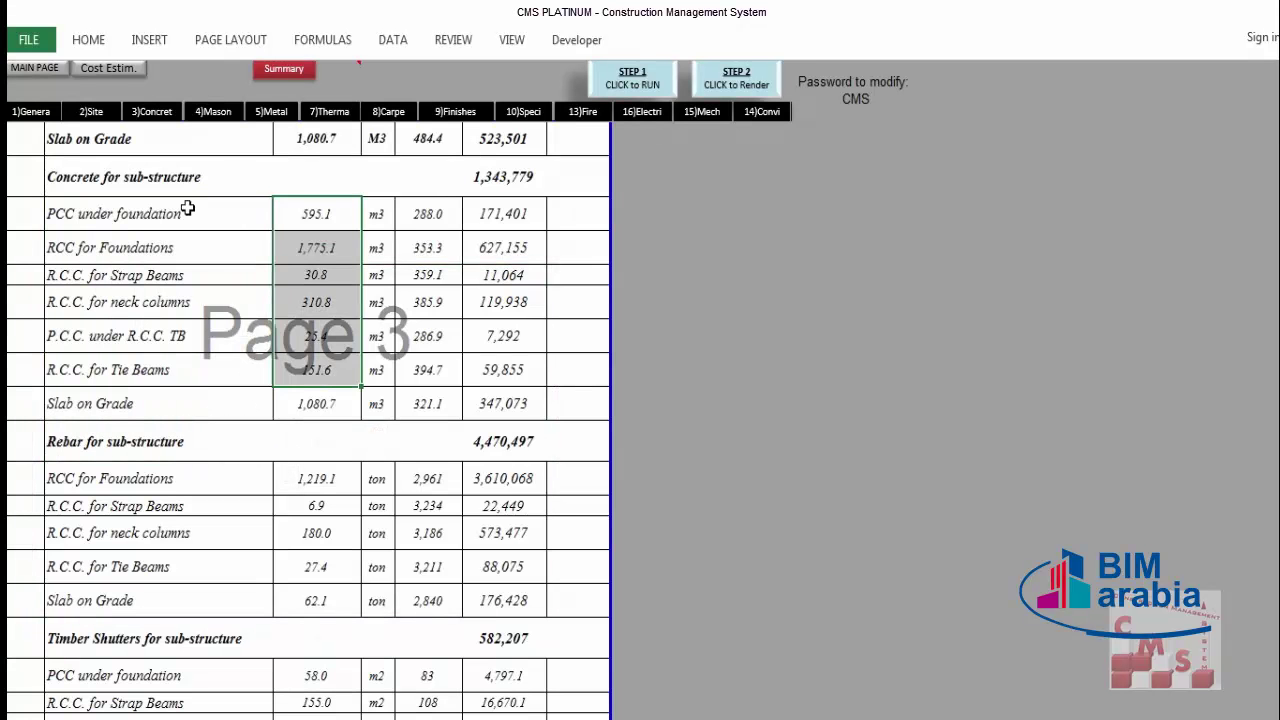
drag(419, 228, 430, 410)
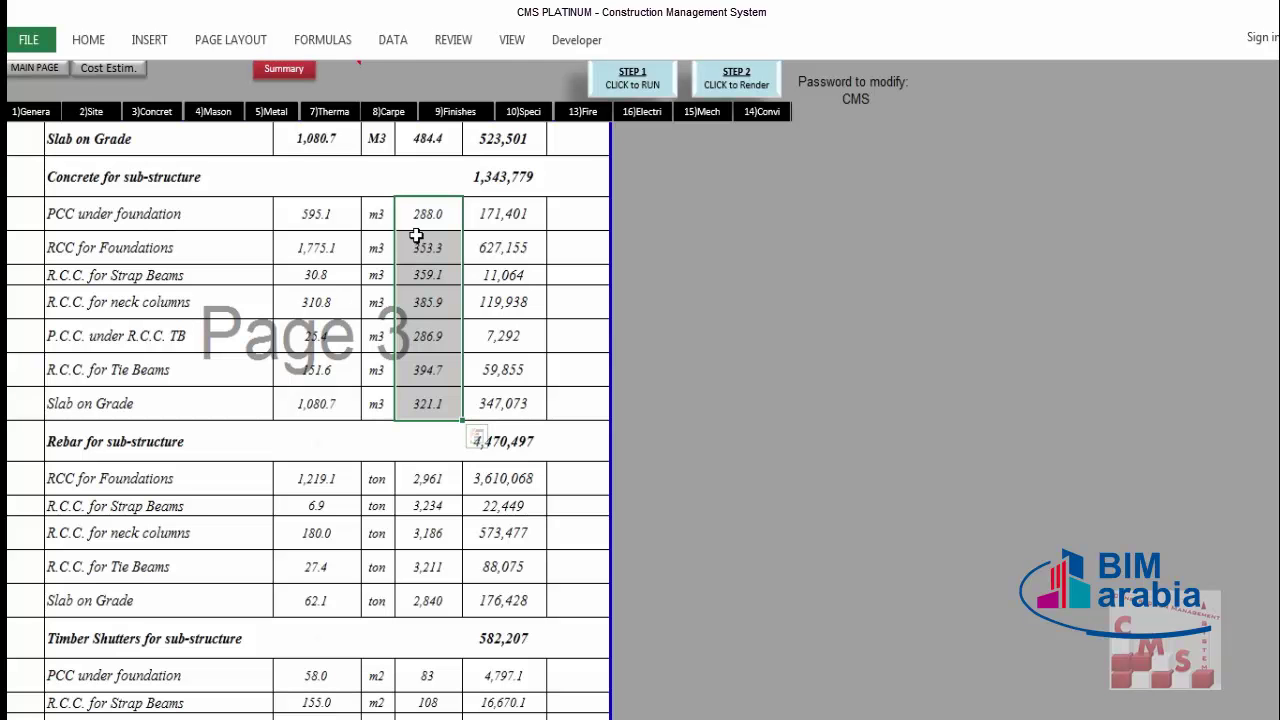
drag(490, 207, 505, 405)
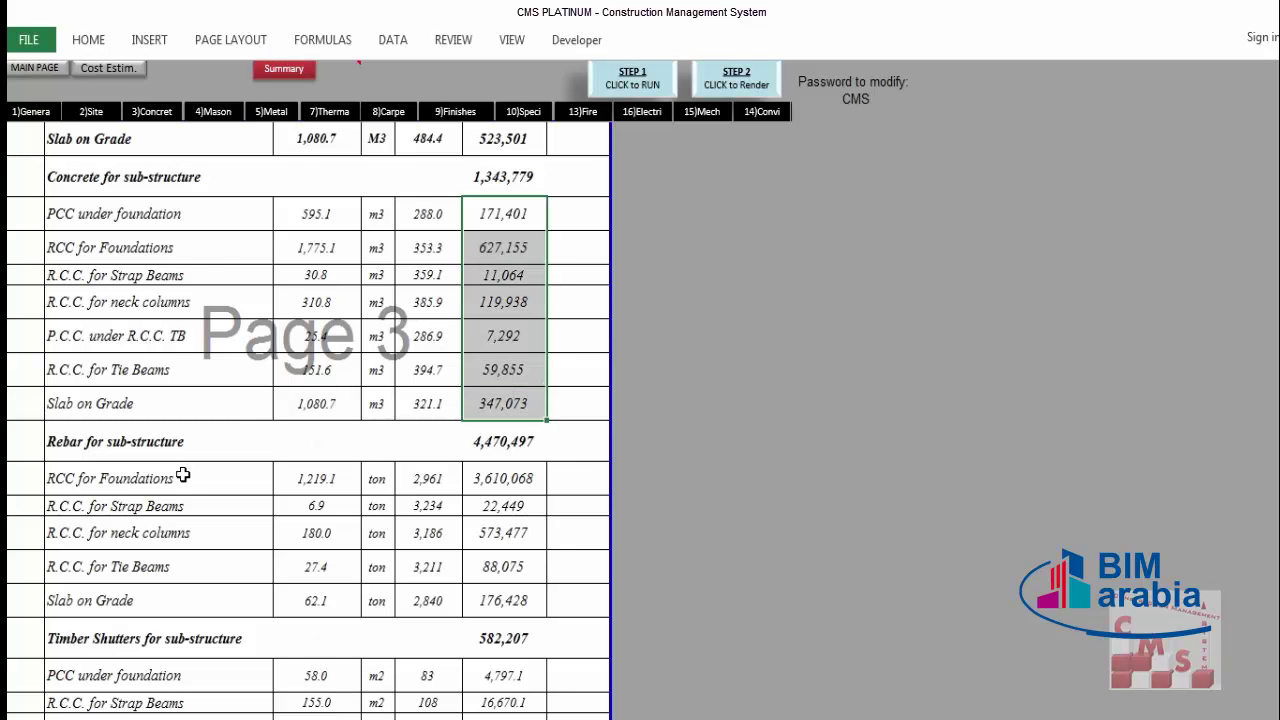
Review concrete for sub-structure: quantities 595.1–1,080.7, rates 288.0–321.1, amounts 171,401–347,073.
click(172, 174)
drag(174, 208, 184, 402)
drag(309, 220, 294, 394)
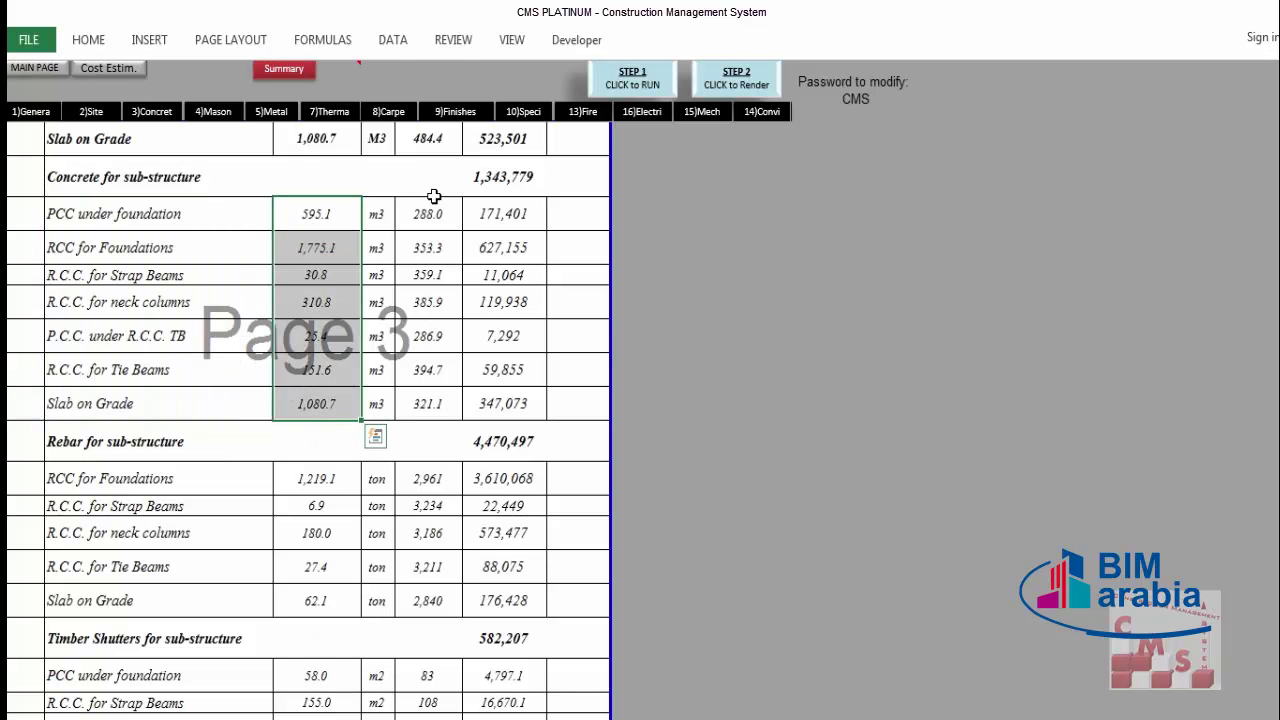
drag(428, 214, 428, 404)
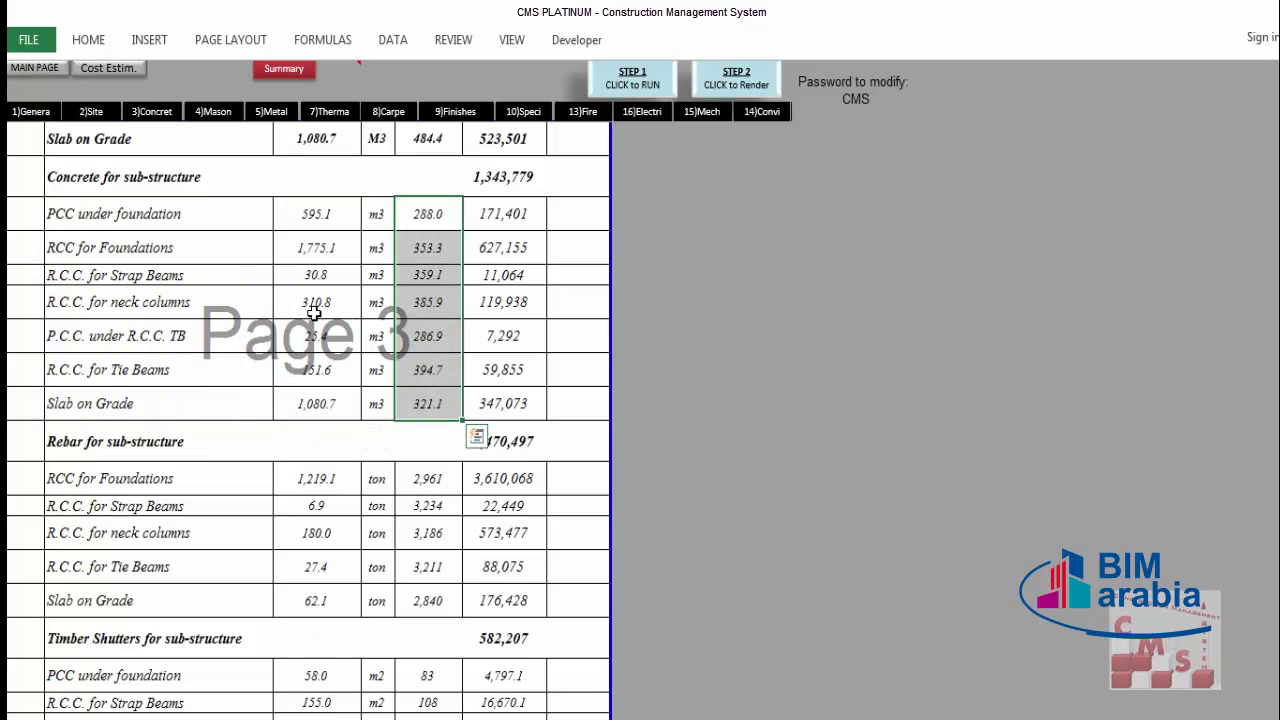
click(418, 278)
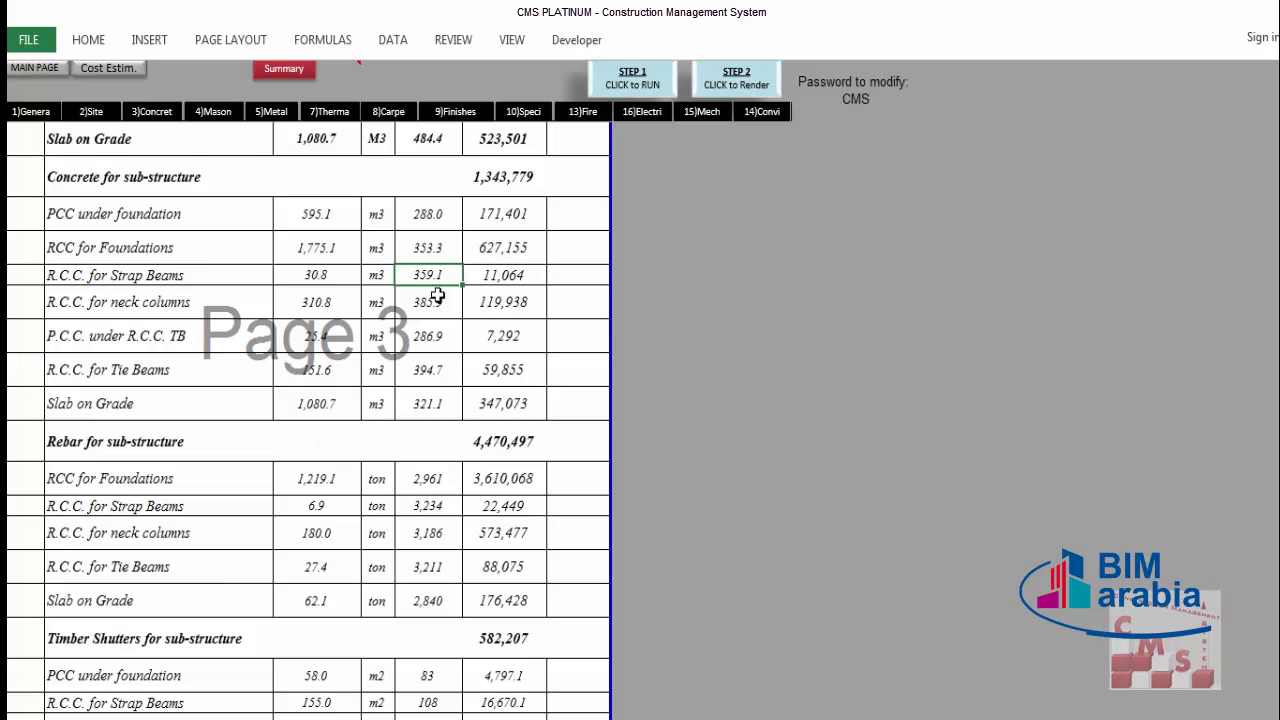
drag(500, 214, 522, 400)
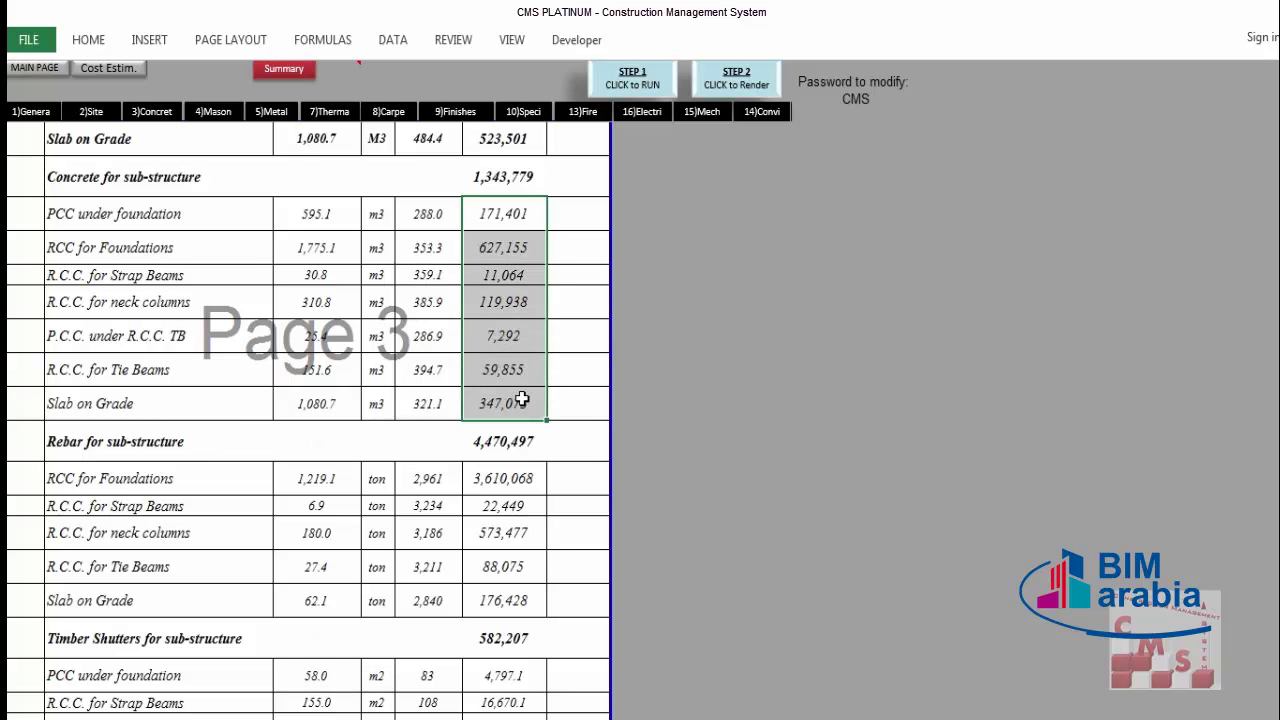
Review the sub-structure rebar names, quantities from 1,219.1, rates up to 2,840 and amounts.
click(160, 434)
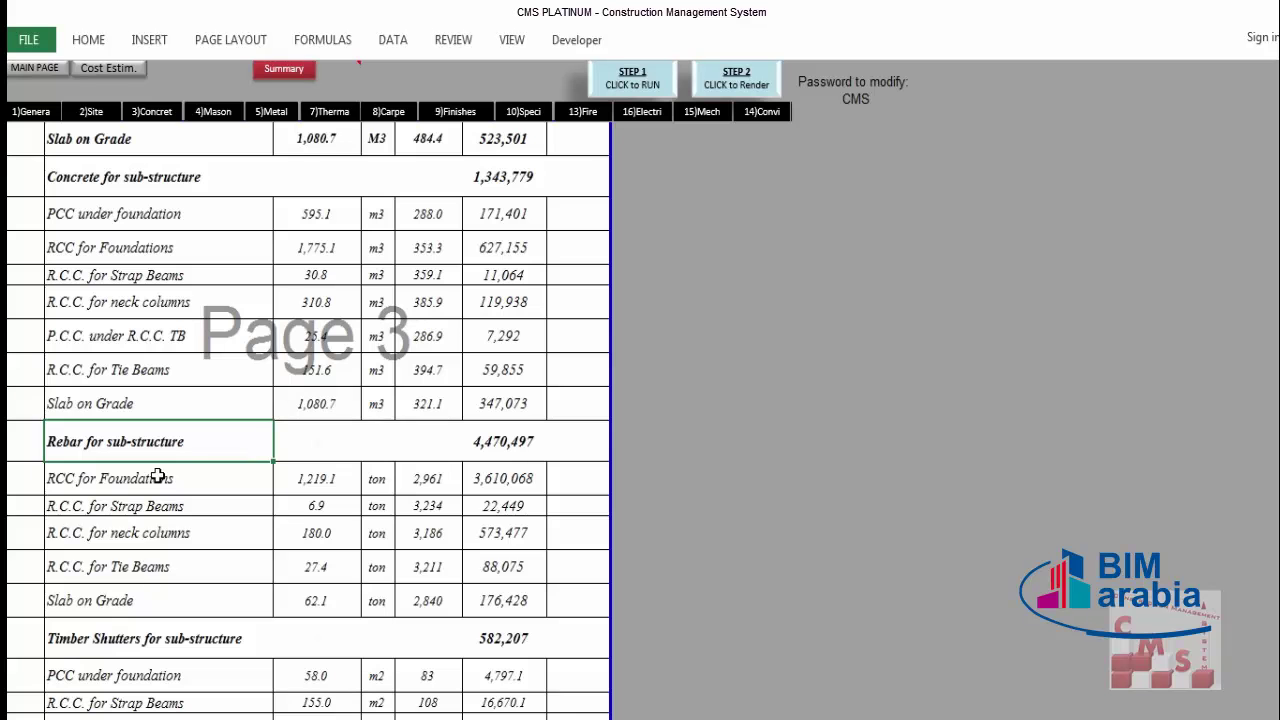
drag(158, 477, 165, 594)
click(296, 490)
drag(296, 553, 308, 605)
drag(425, 480, 428, 575)
drag(411, 631, 425, 600)
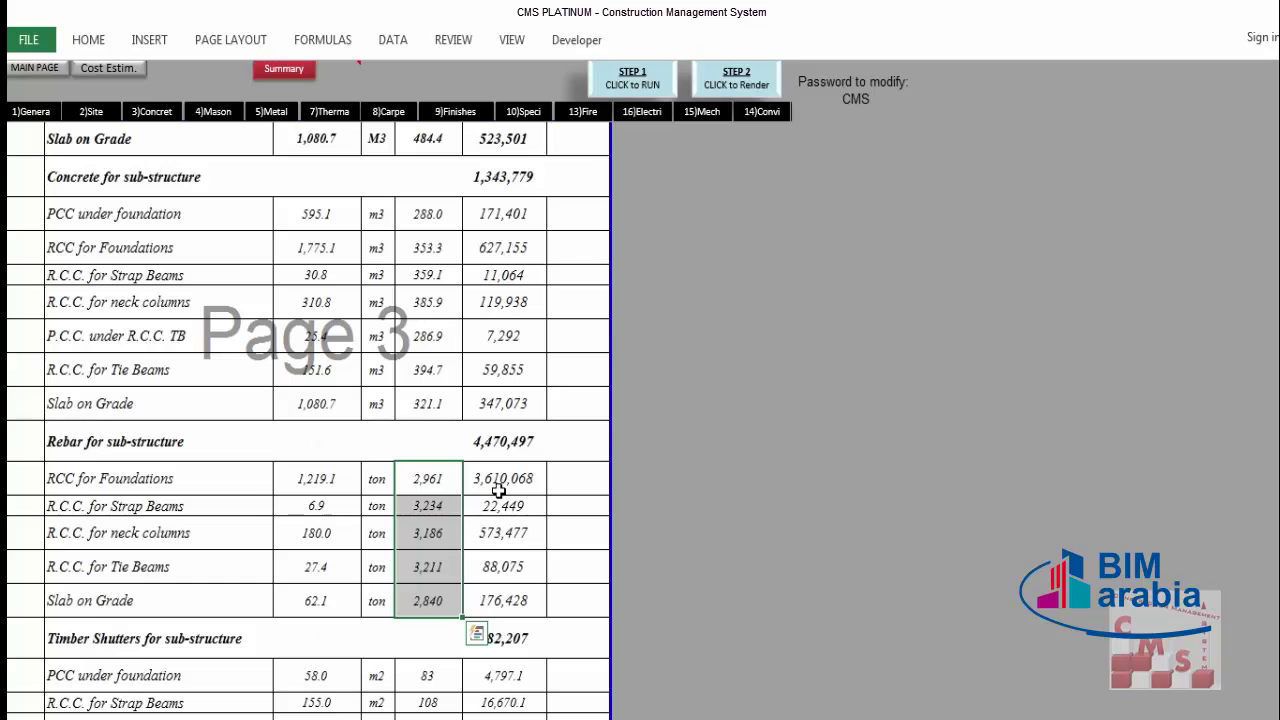
drag(493, 479, 503, 600)
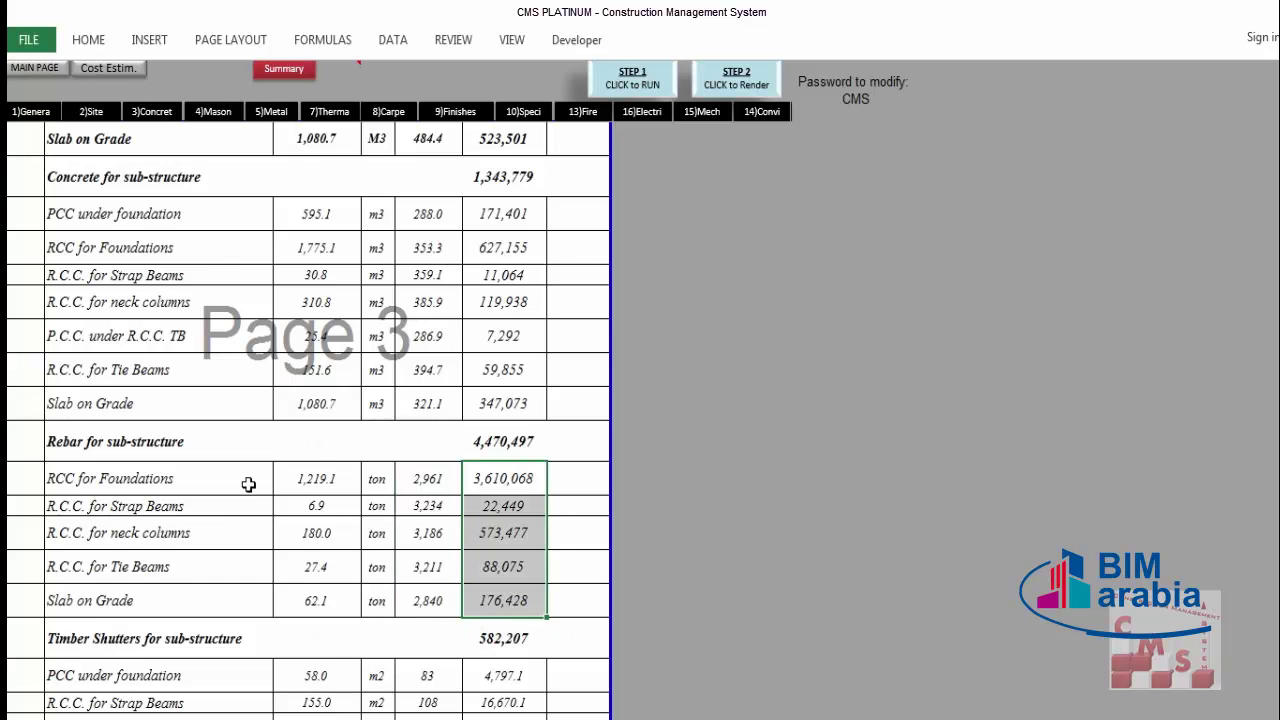
scroll(251, 486, down, 3)
click(215, 490)
Select the super-structure item names, quantities, concrete rates and amounts.
drag(207, 582, 207, 616)
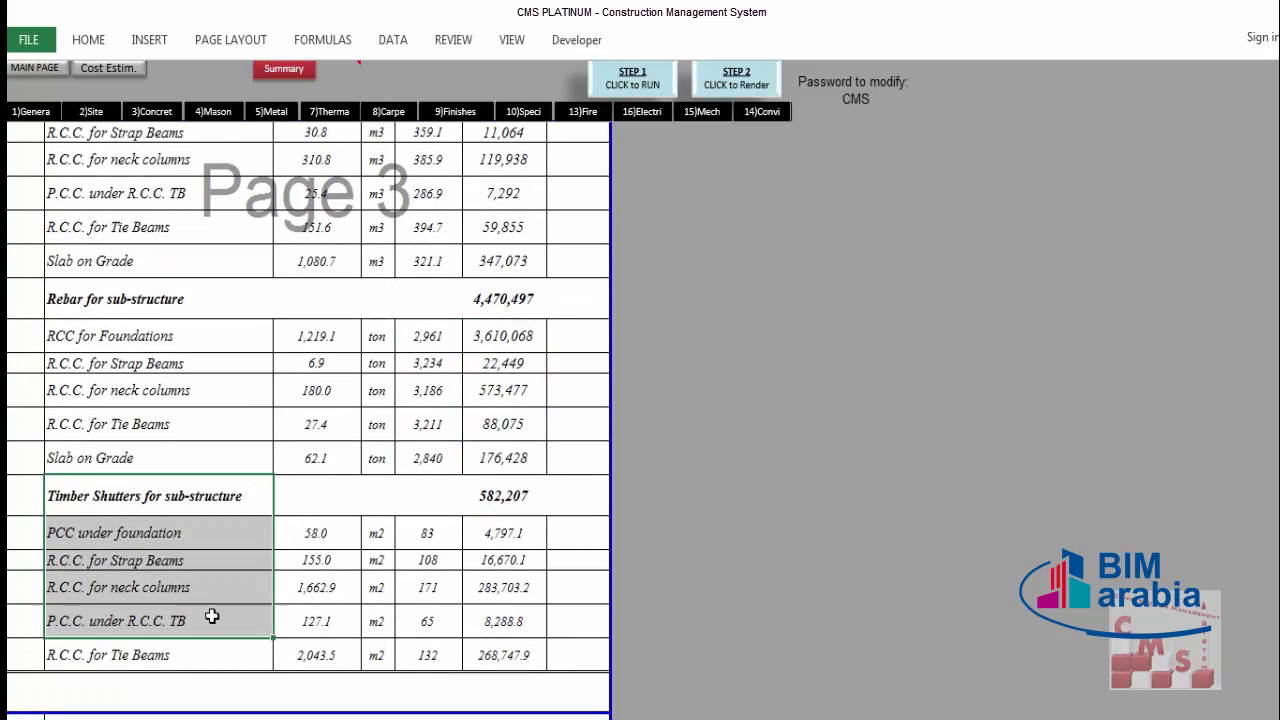
scroll(389, 517, down, 2)
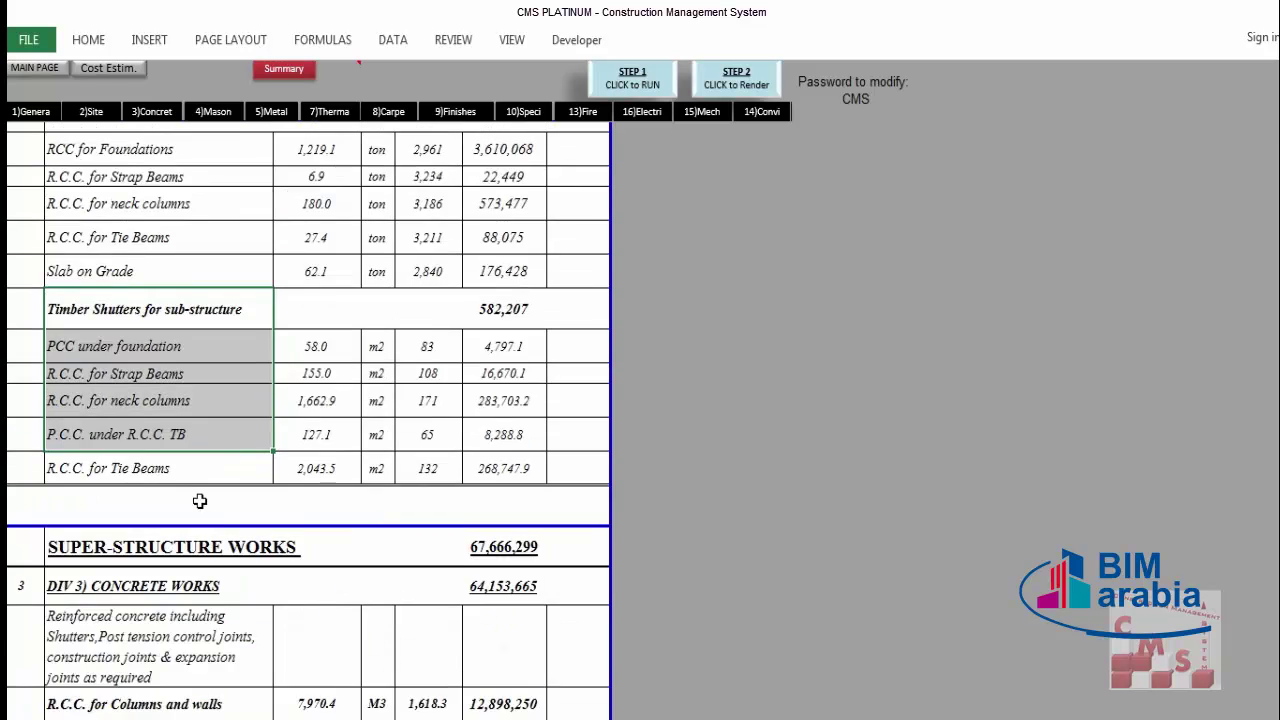
scroll(200, 500, down, 3)
scroll(155, 350, down, 3)
drag(316, 258, 318, 354)
drag(150, 258, 286, 409)
drag(329, 257, 289, 409)
drag(415, 272, 427, 380)
drag(522, 246, 503, 380)
Review Concrete for Super-structure quantities, rates and amounts 630,394 to 158,553.
click(200, 418)
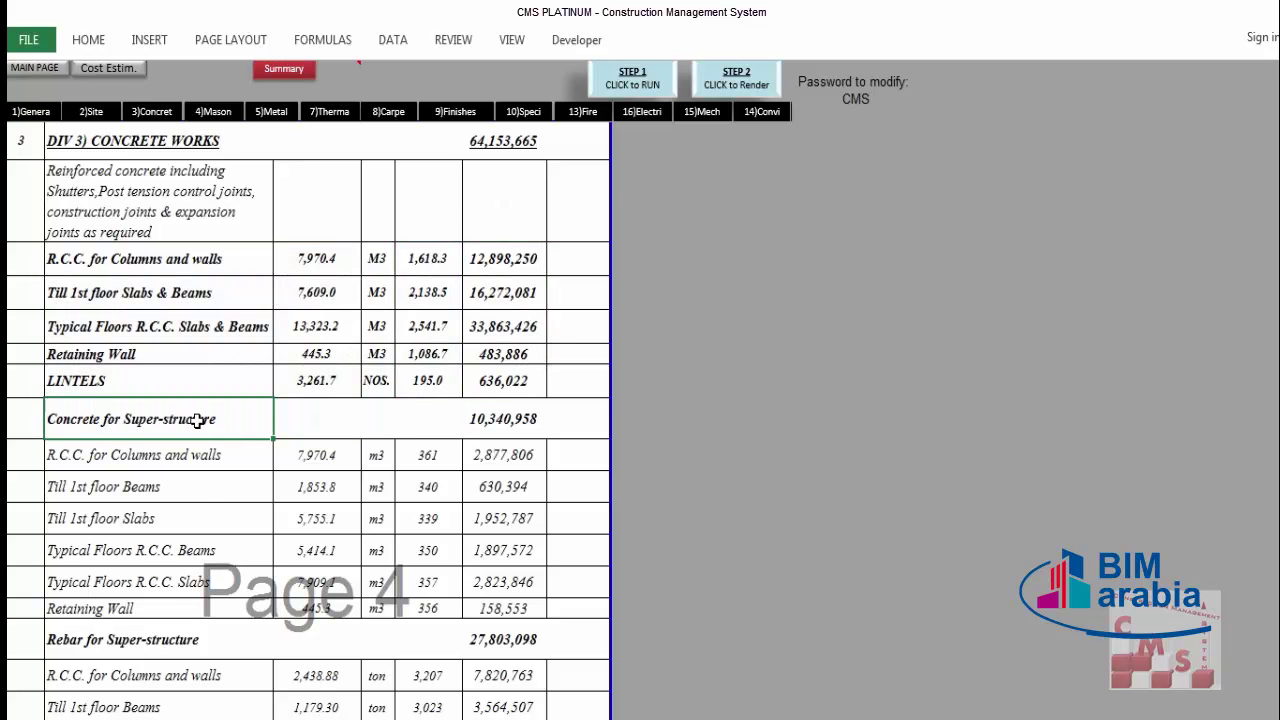
scroll(200, 418, down, 1)
drag(190, 300, 181, 430)
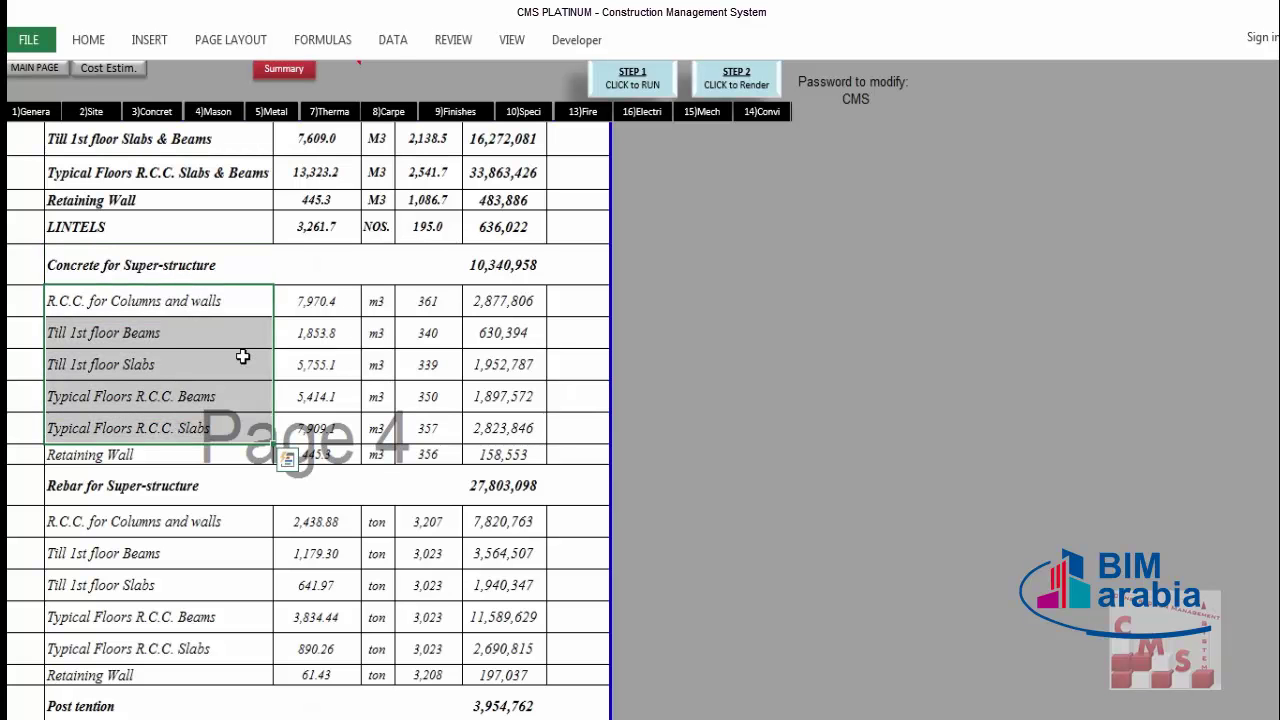
drag(312, 305, 309, 429)
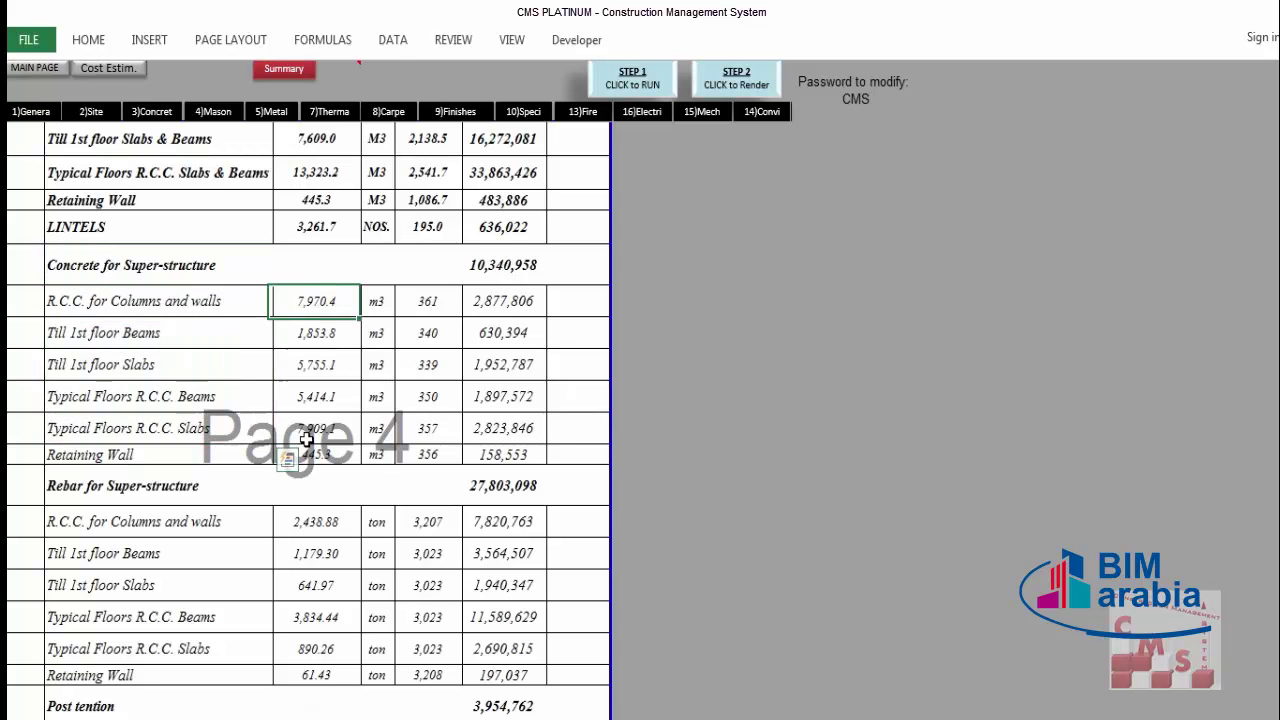
drag(428, 298, 413, 454)
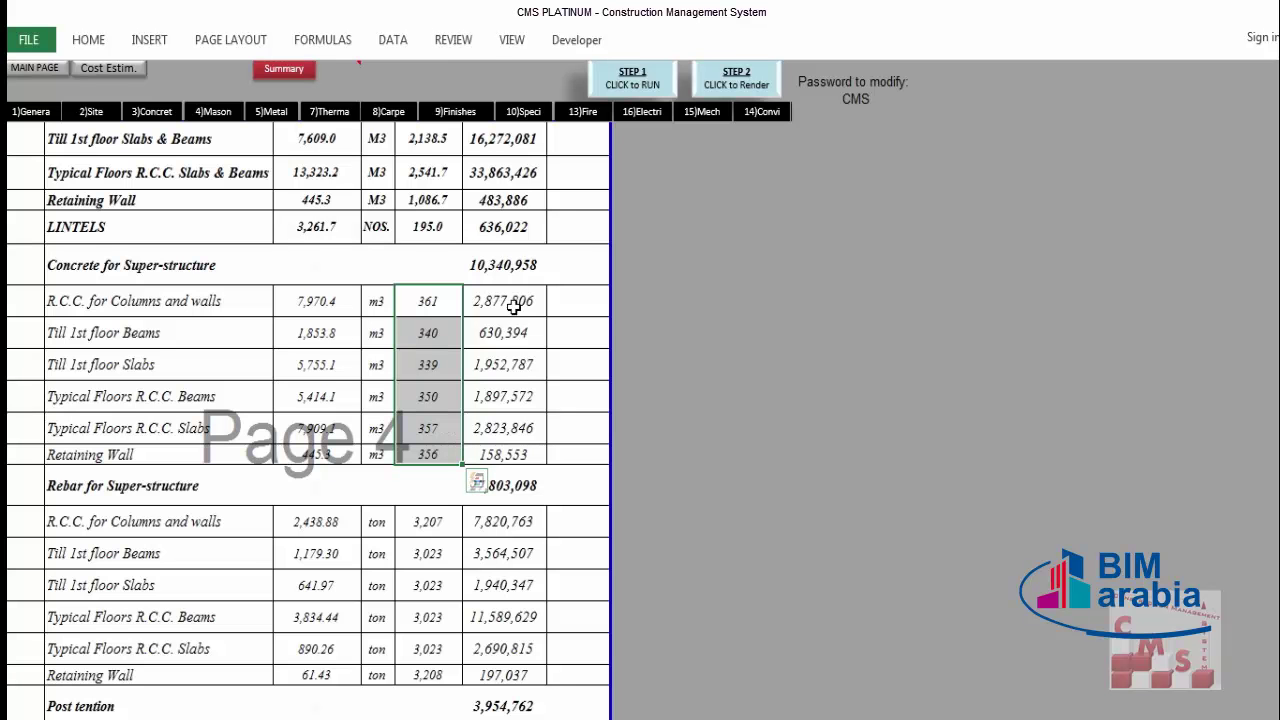
drag(513, 332, 508, 455)
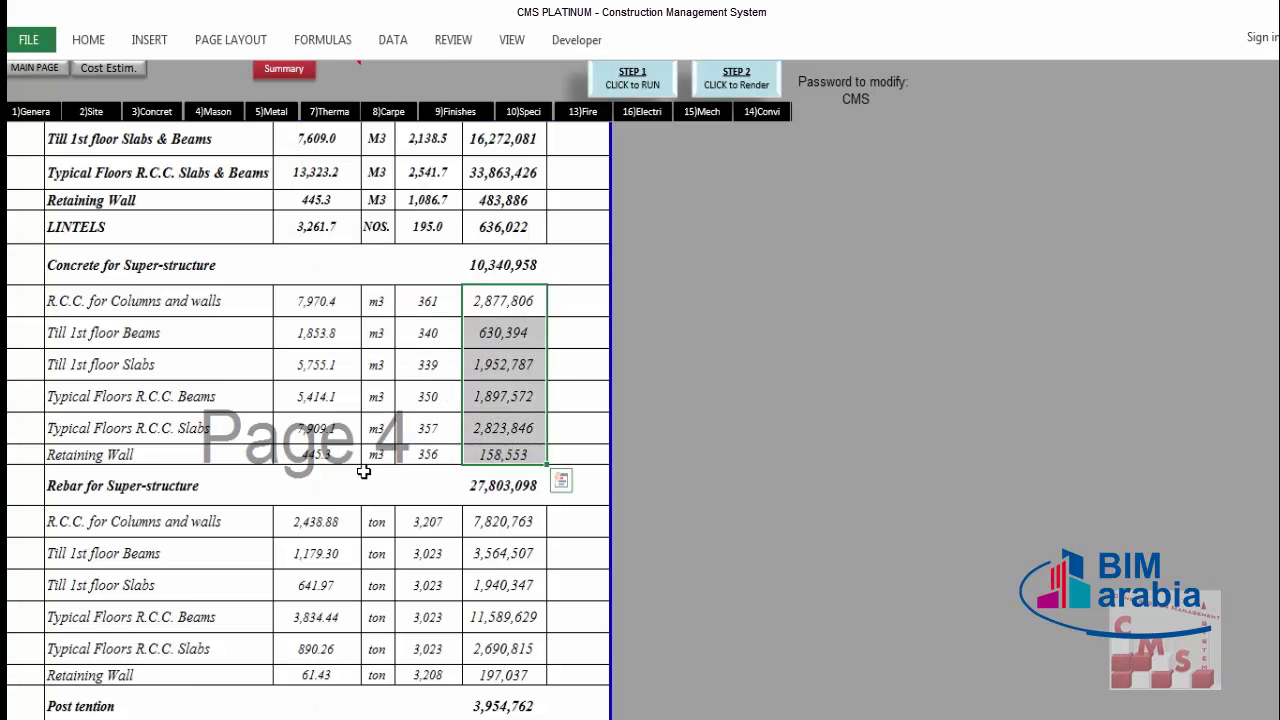
Check the super-structure rebar rates and post-tension amounts 977,975 and 2,976,787.
click(220, 487)
drag(428, 524, 428, 648)
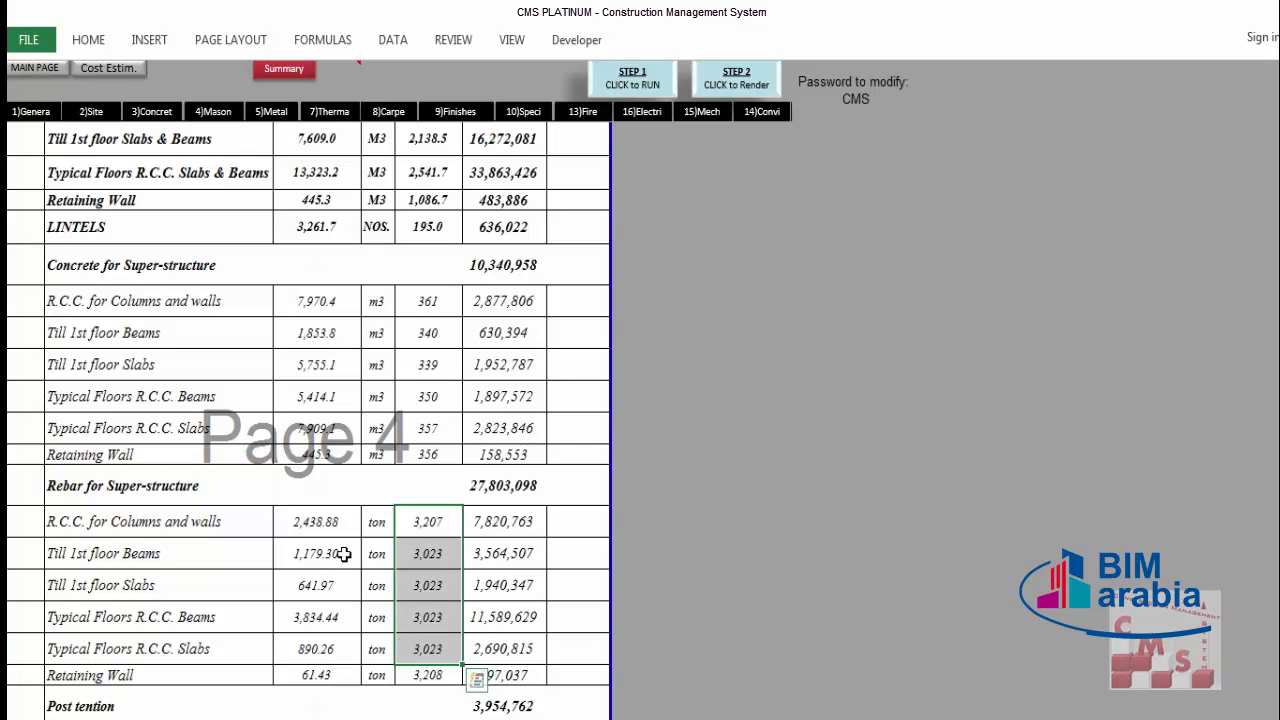
scroll(343, 540, down, 1)
scroll(343, 540, down, 1)
click(206, 480)
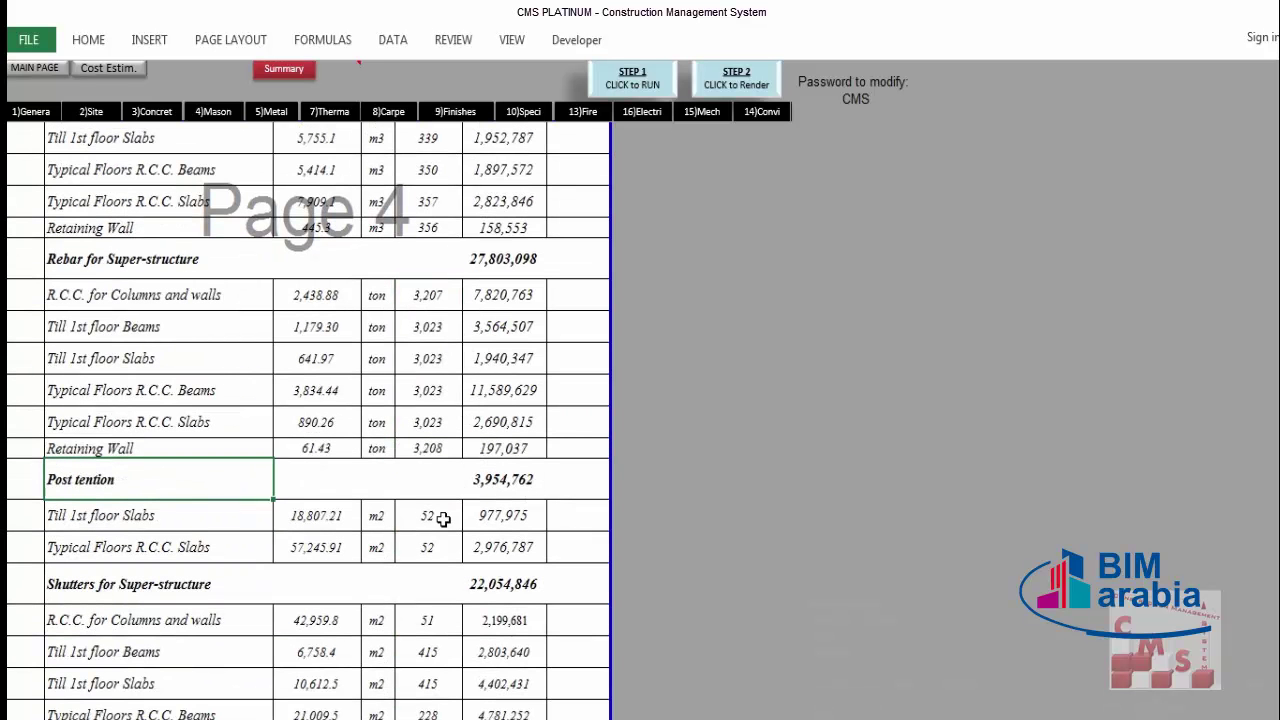
drag(539, 518, 513, 556)
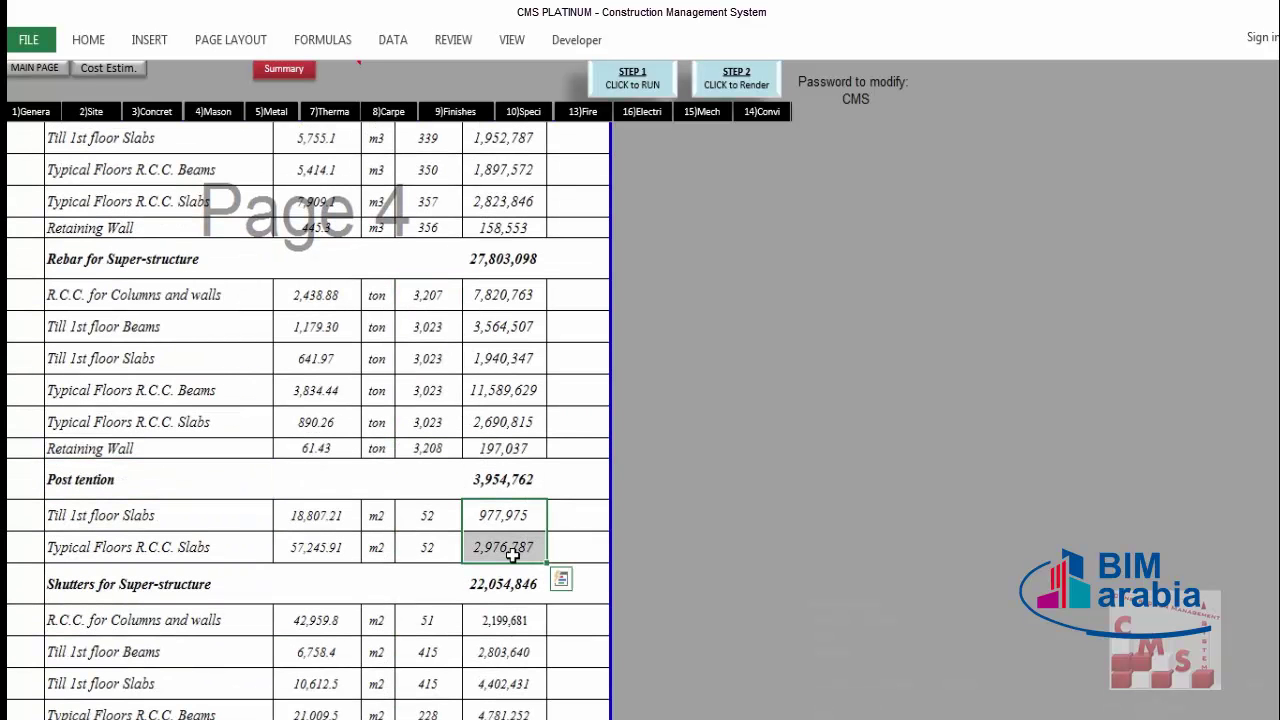
Check the shutters total 22,054,846 with its units and rates, then return to the cover page.
click(204, 584)
click(506, 592)
scroll(508, 595, down, 2)
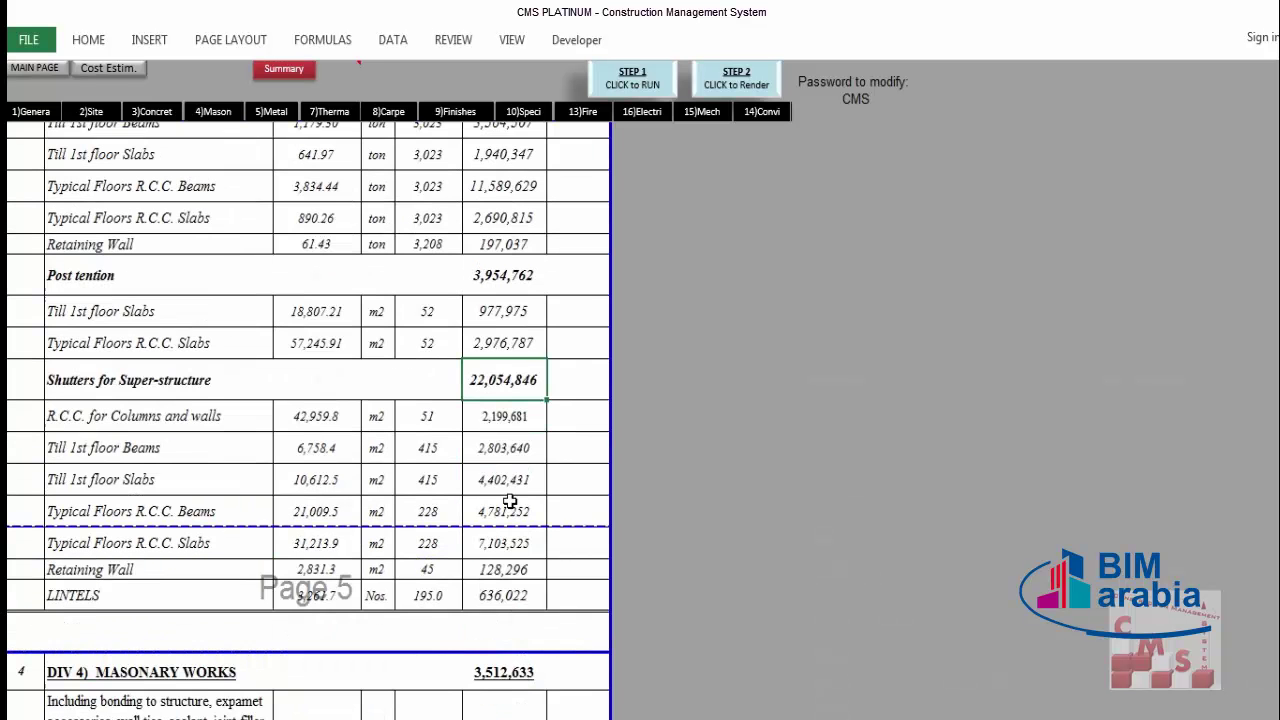
drag(504, 401, 386, 543)
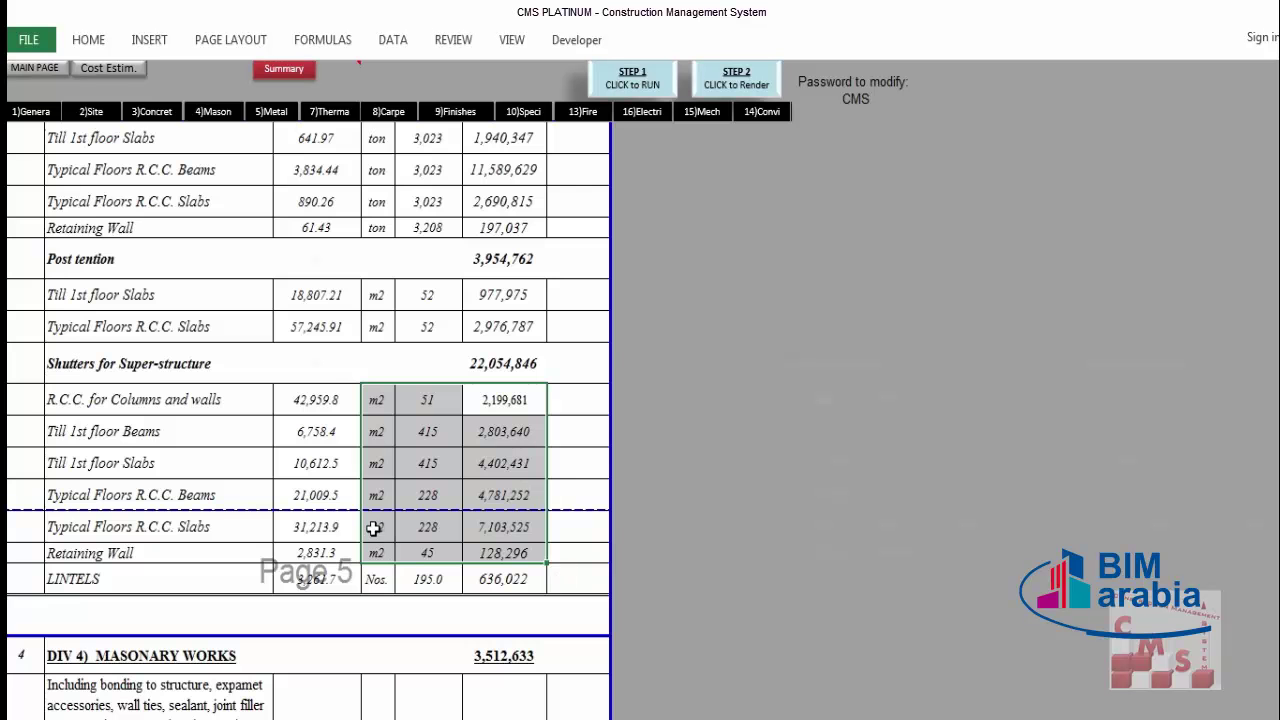
scroll(343, 506, down, 4)
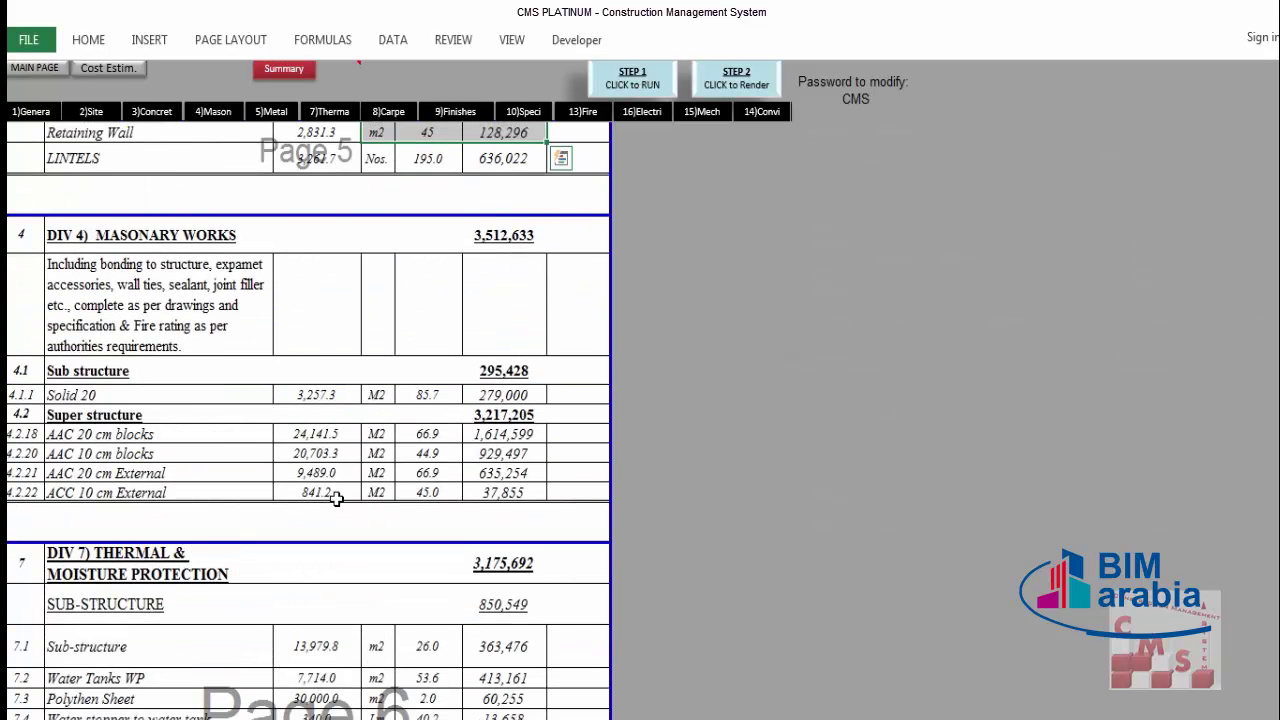
key(ctrl+Home)
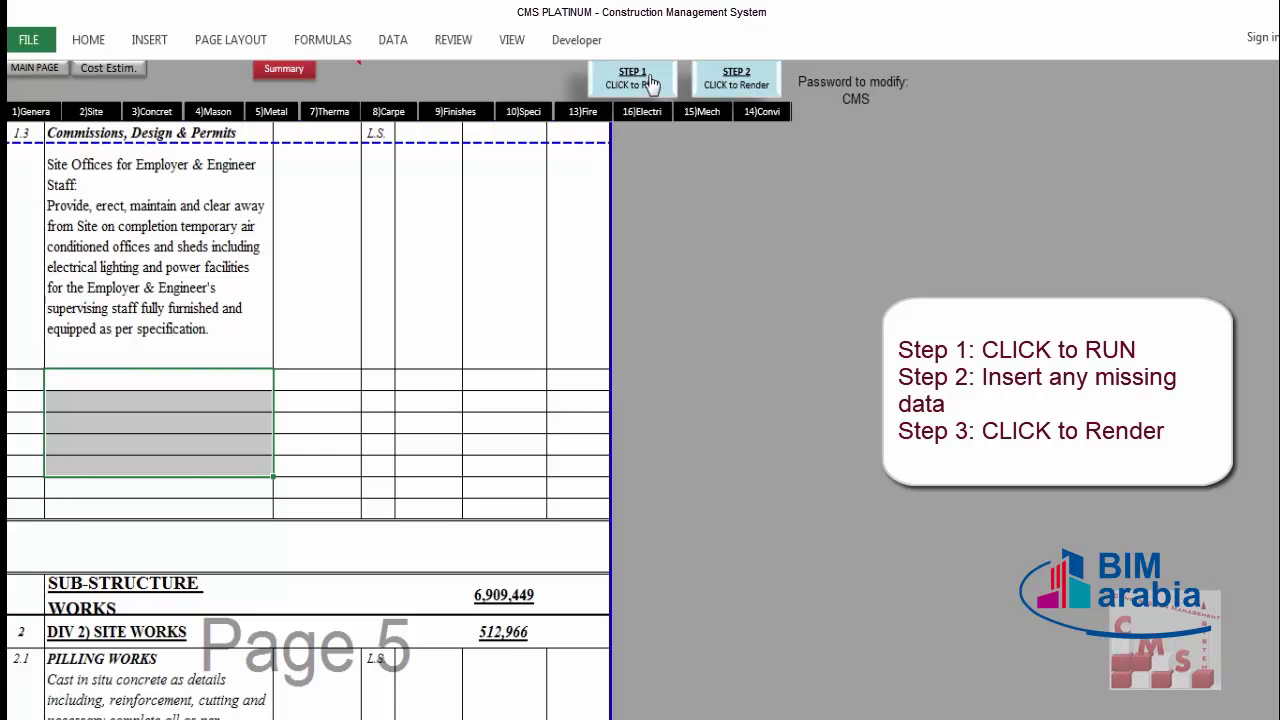
Run STEP 1 'CLICK to RUN', acknowledge completion, and check the Access of Site, Fencing and Limitations quantities.
click(650, 80)
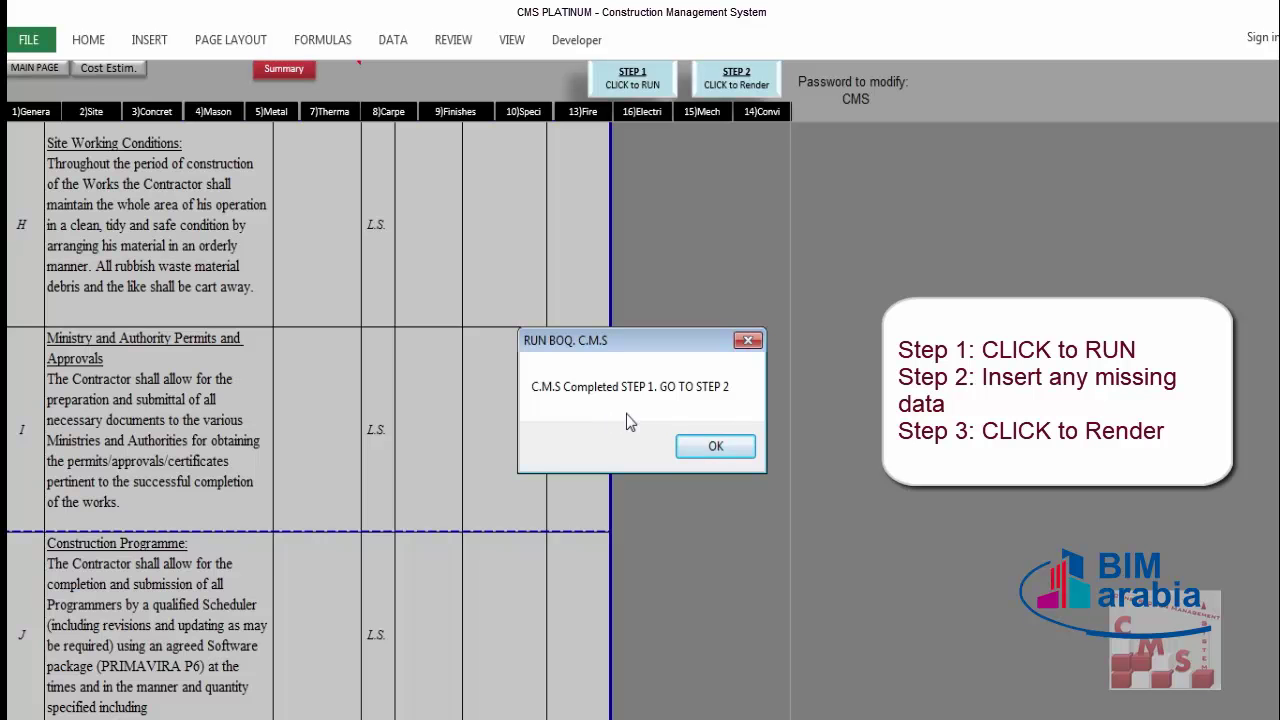
click(742, 447)
scroll(500, 335, down, 5)
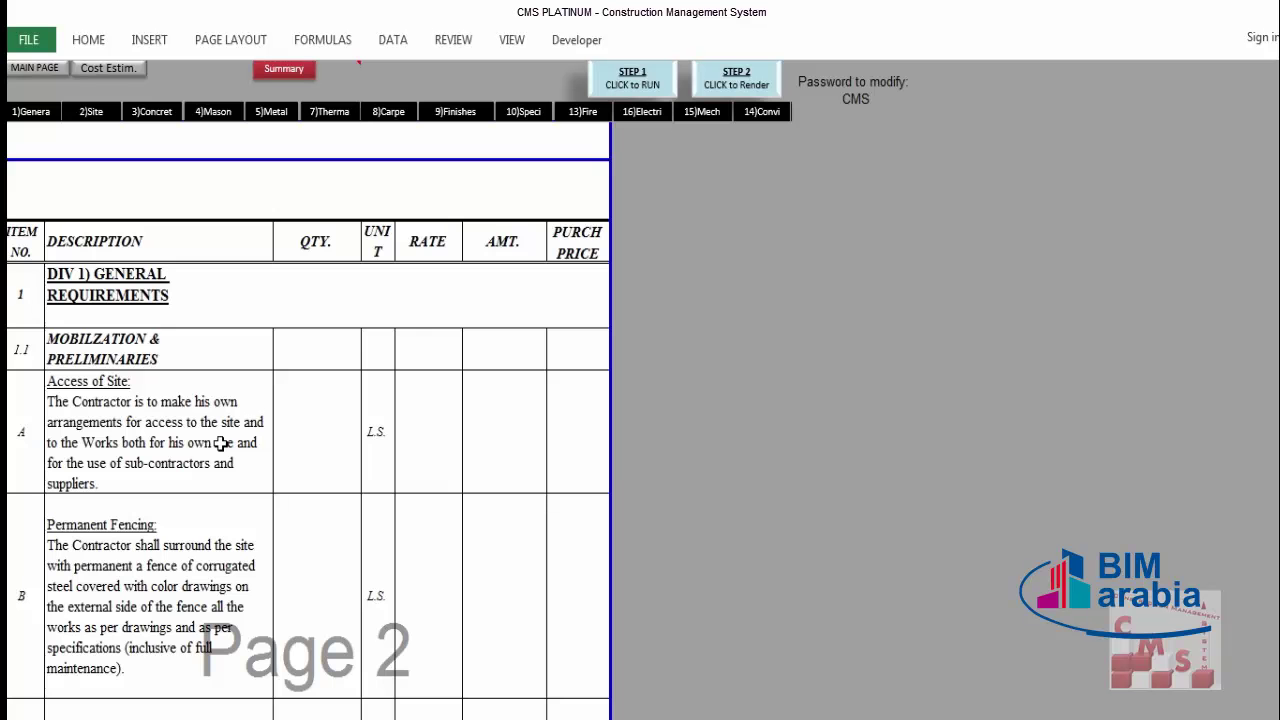
scroll(219, 444, down, 1)
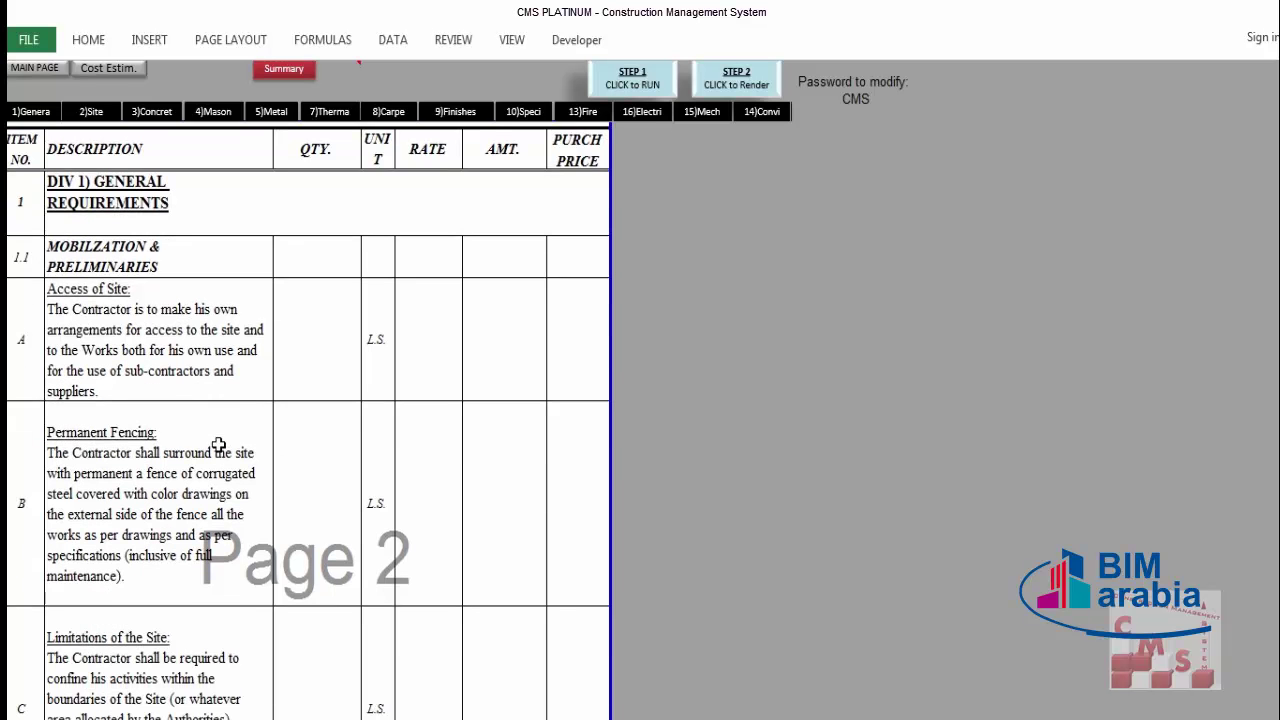
click(306, 361)
click(294, 439)
click(283, 612)
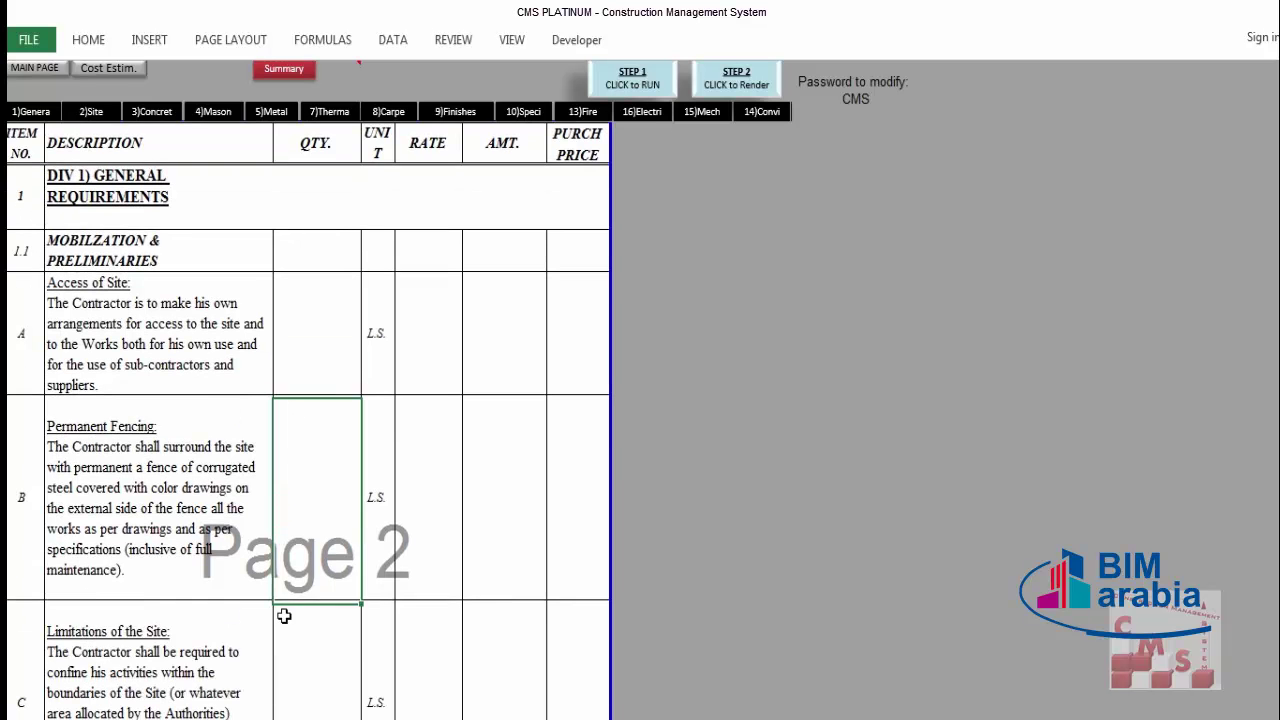
Review the DIV 1 descriptions from Access of Site through Temporary Utilities to Safety on Site.
scroll(263, 466, down, 1)
scroll(213, 377, up, 1)
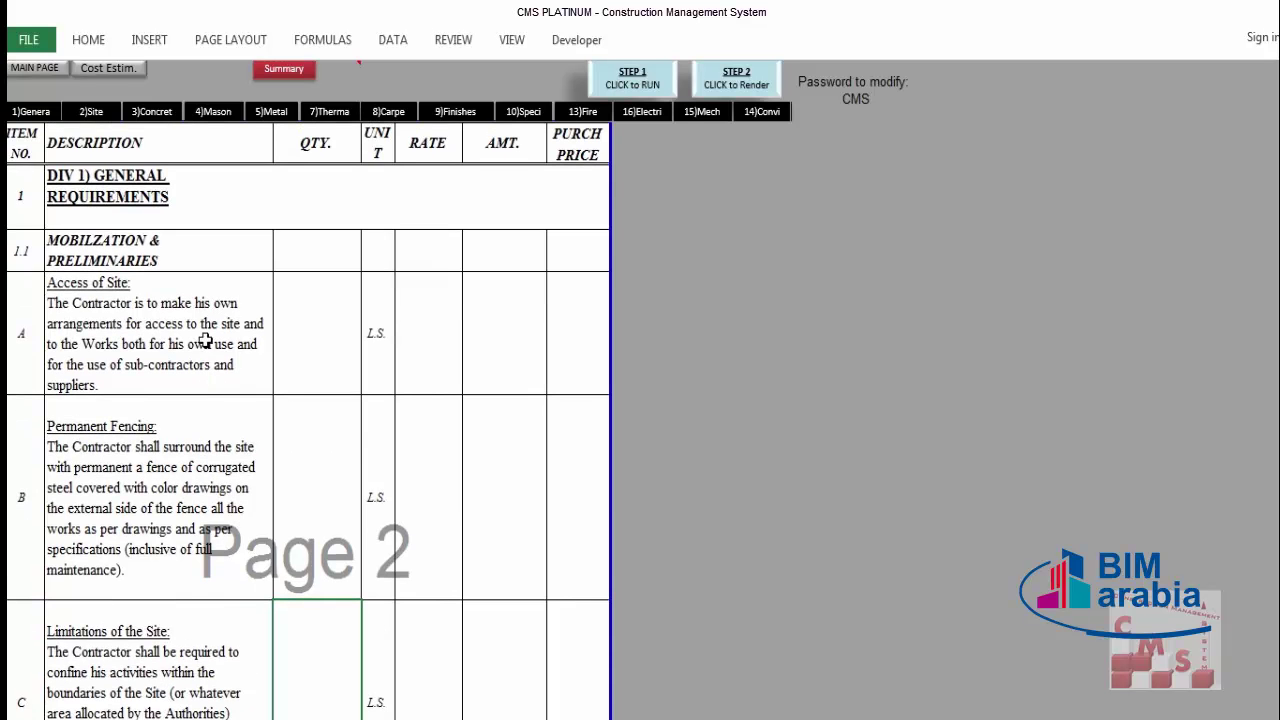
scroll(196, 323, down, 9)
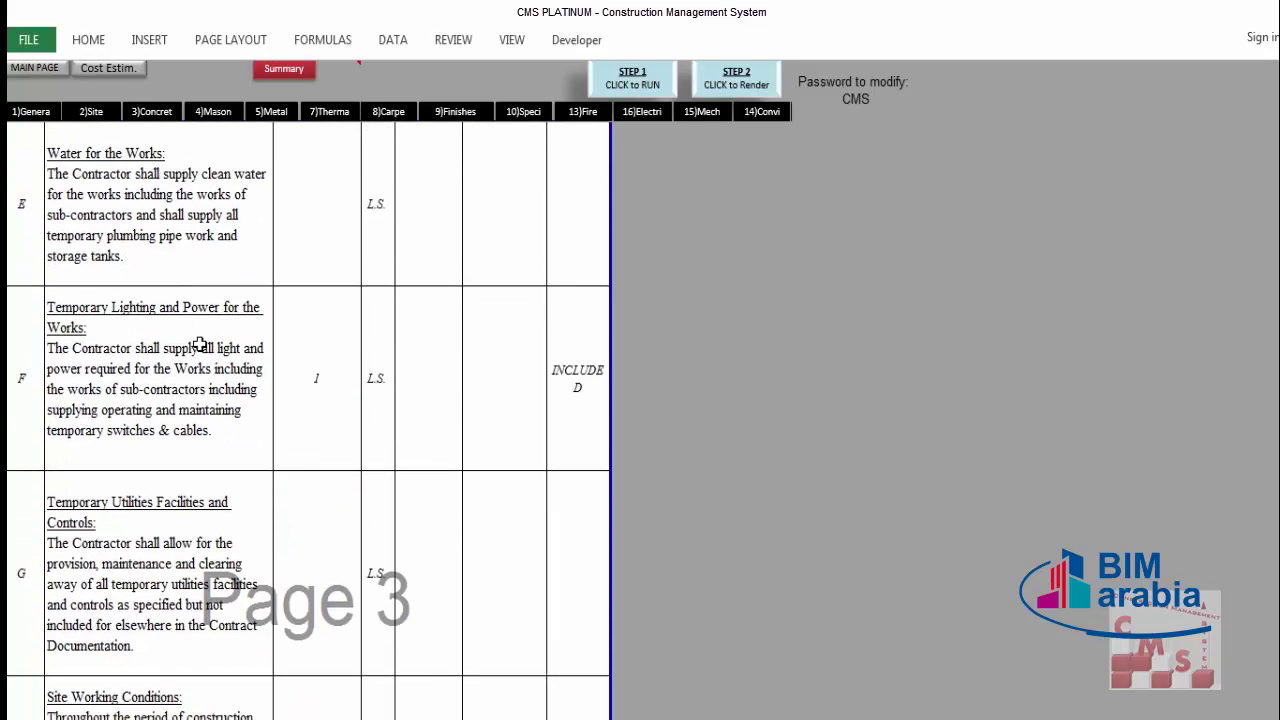
scroll(141, 517, up, 10)
click(178, 331)
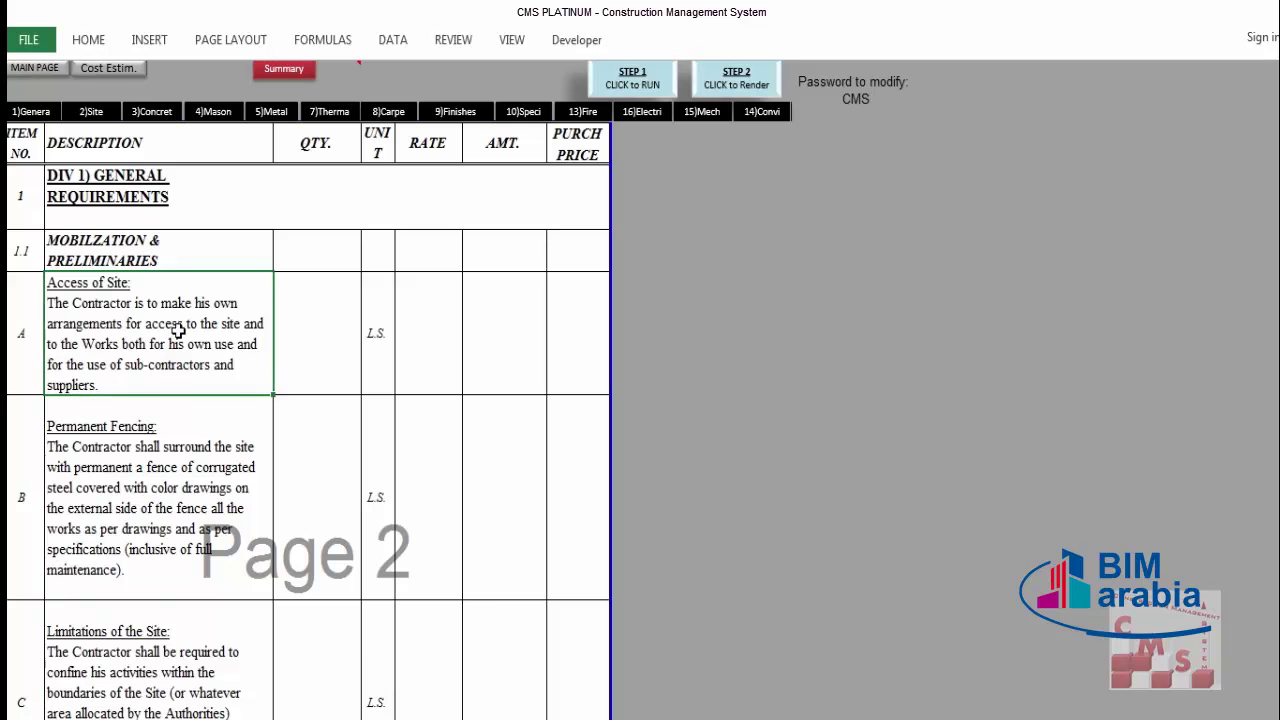
click(138, 488)
scroll(138, 488, down, 2)
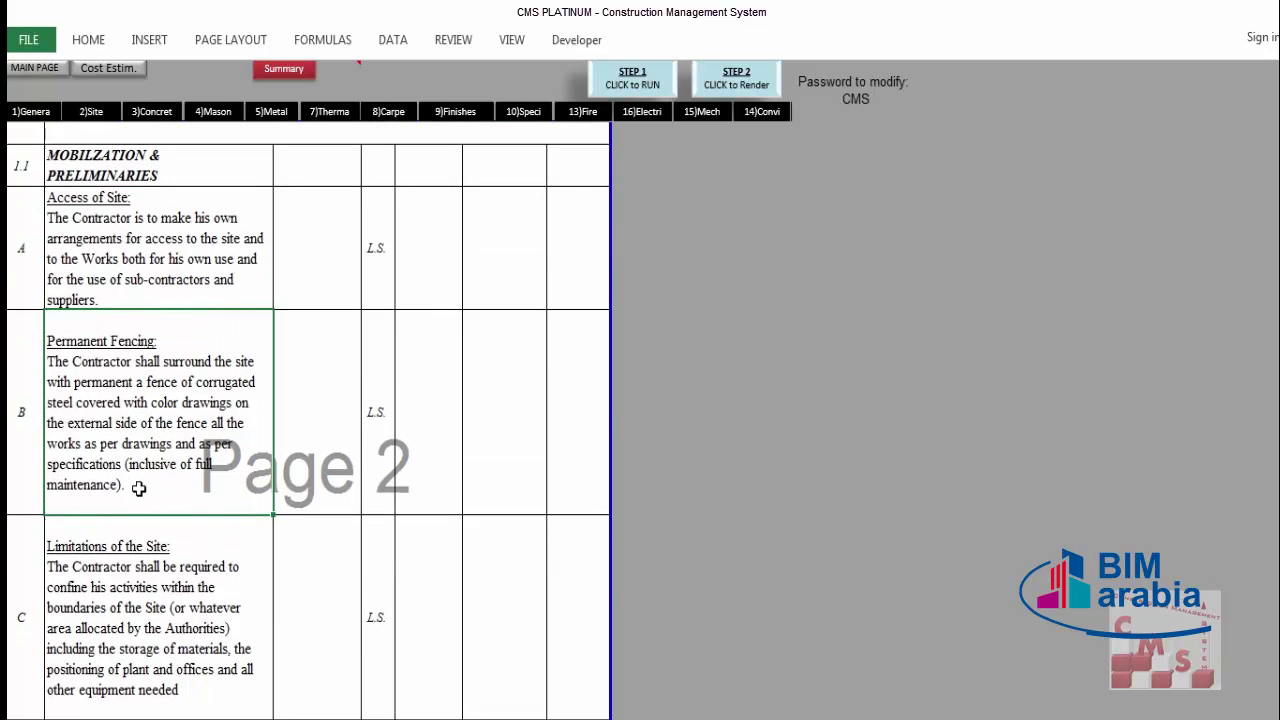
click(126, 467)
scroll(126, 467, down, 2)
click(130, 461)
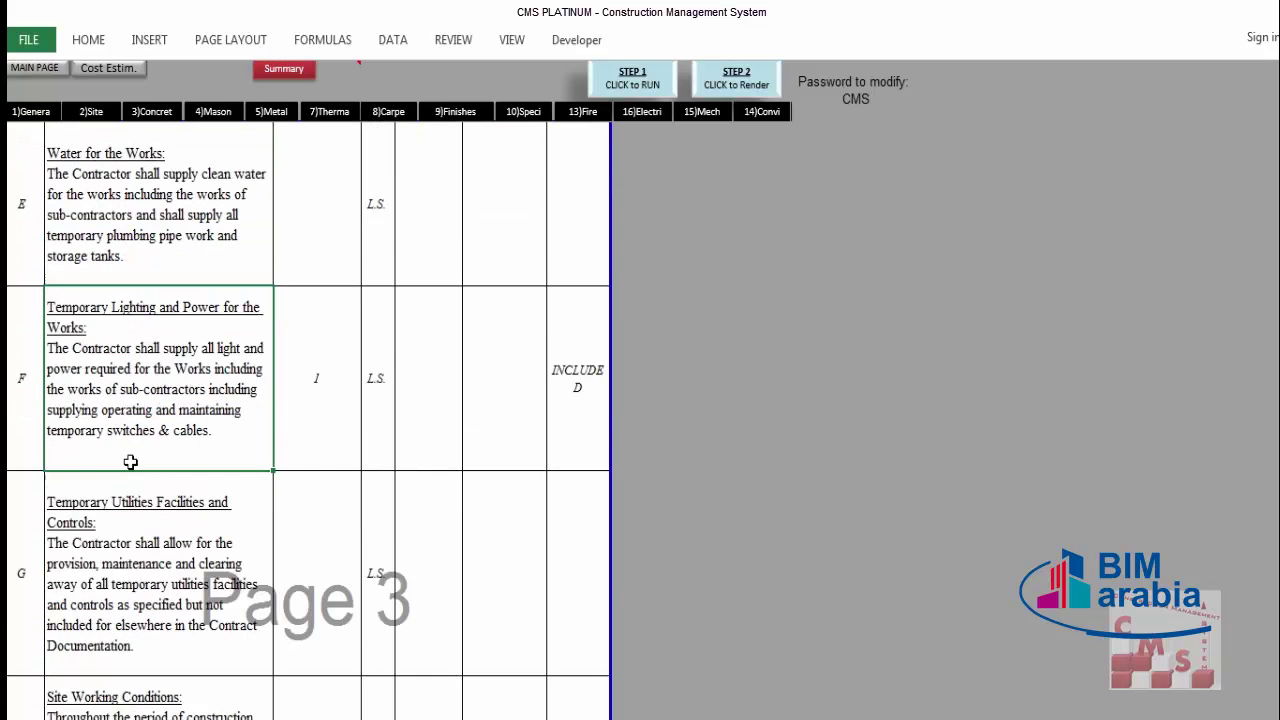
click(131, 524)
scroll(133, 524, down, 2)
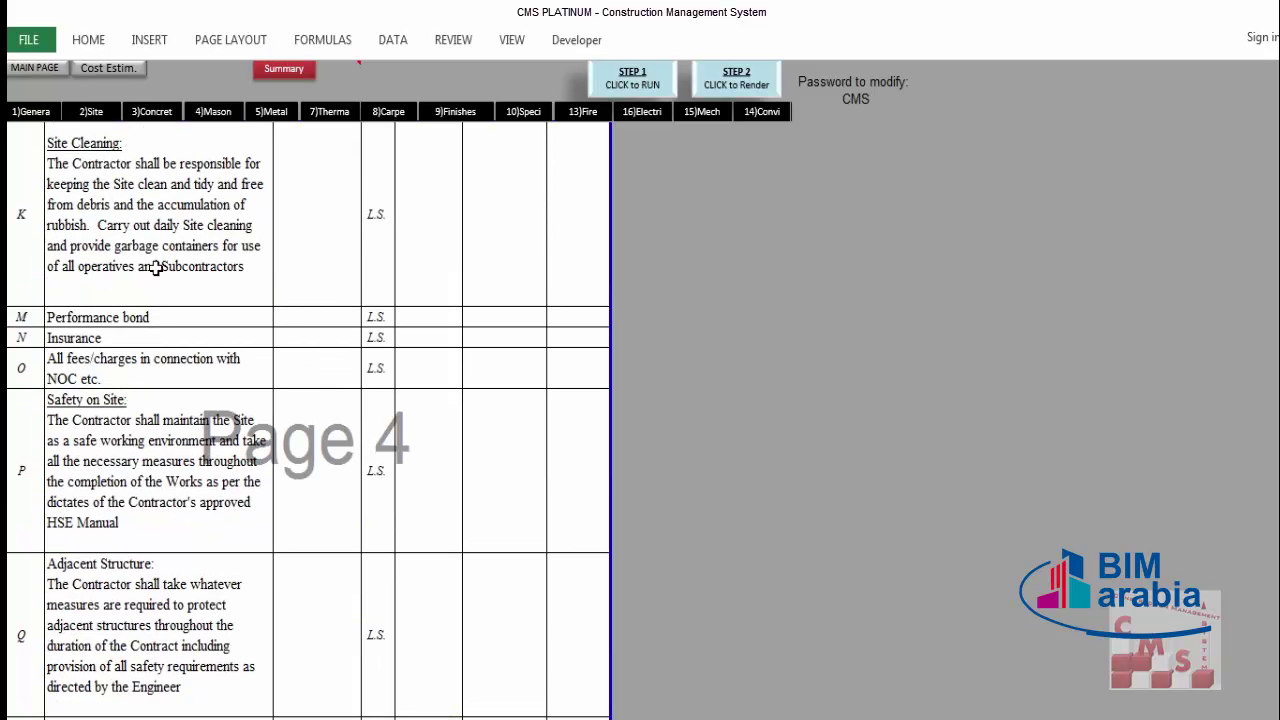
drag(156, 270, 150, 462)
scroll(320, 377, up, 5)
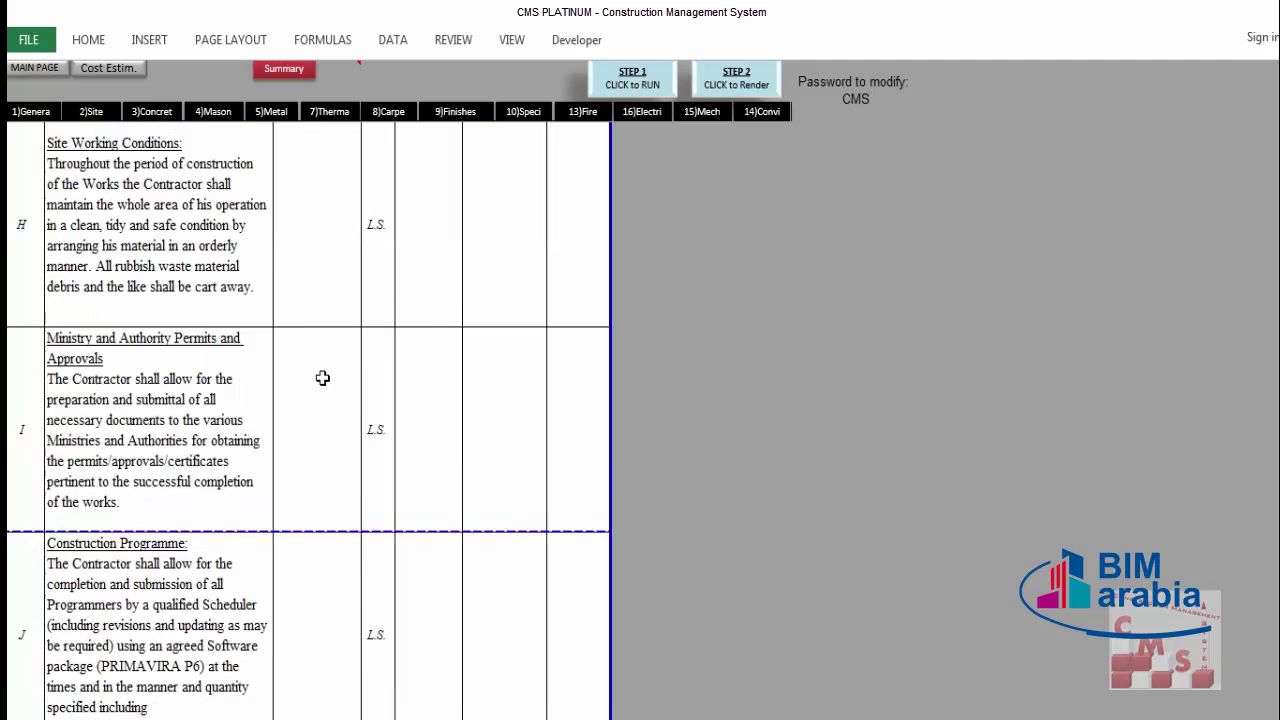
Inspect quantity, rate and amount cells for Permanent Fencing, Limitations of the Site and Occupation rows.
click(339, 283)
click(446, 266)
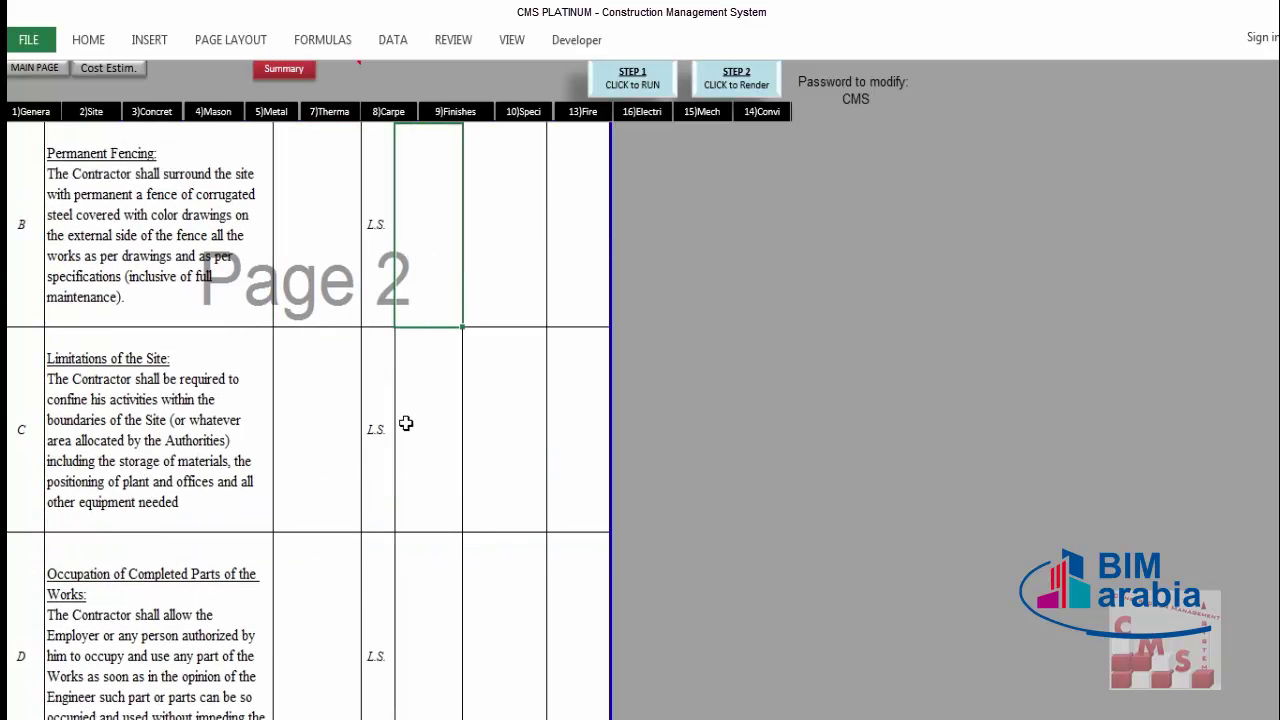
click(406, 423)
click(358, 440)
click(316, 578)
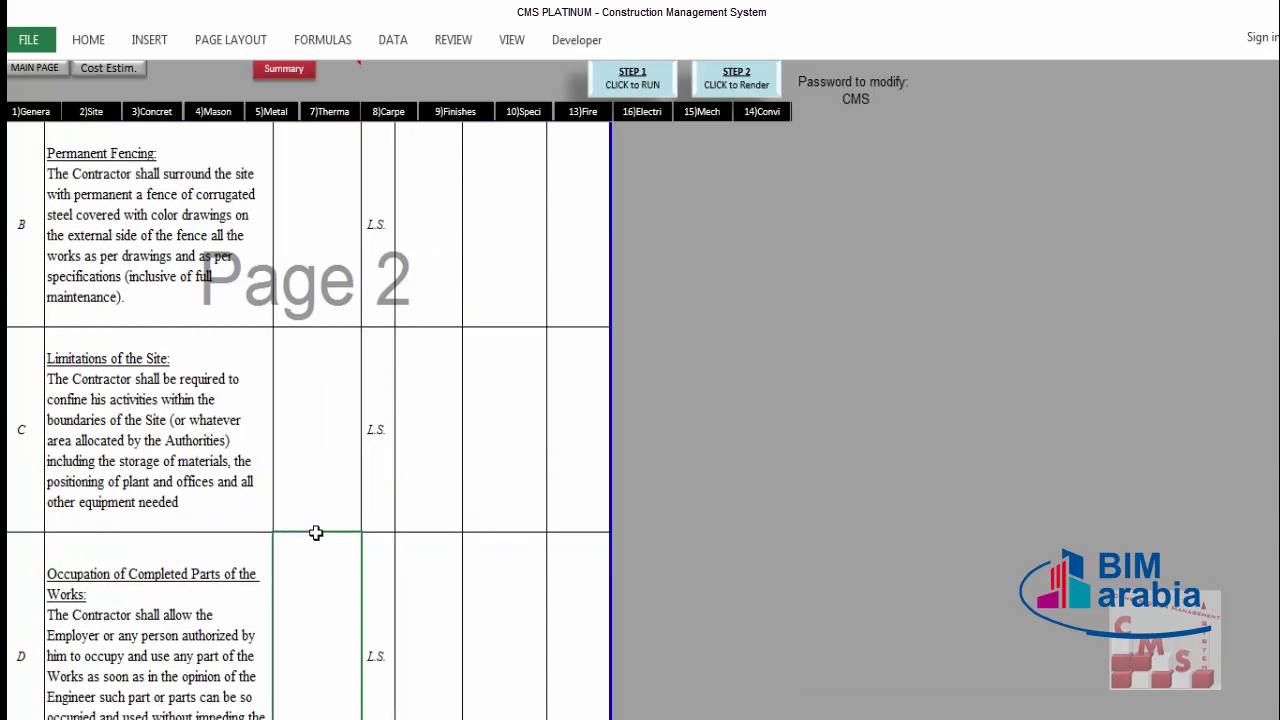
scroll(320, 278, up, 1)
scroll(320, 278, up, 1)
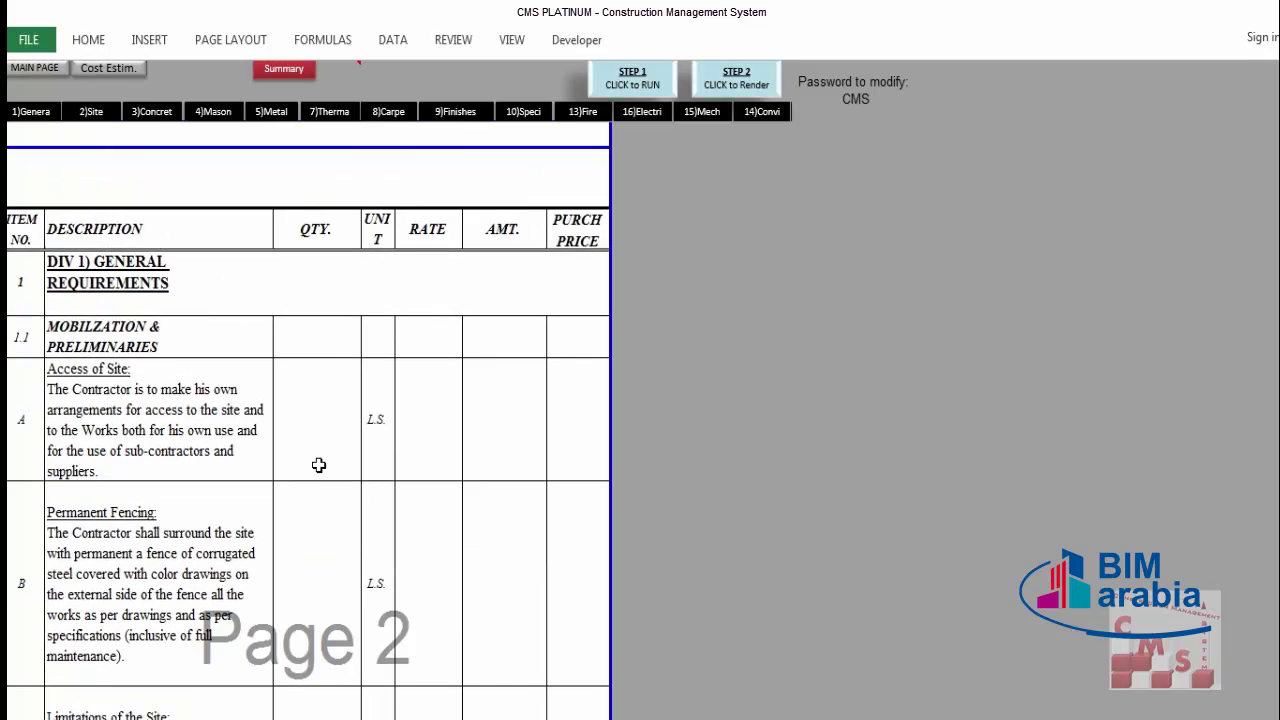
click(309, 463)
click(425, 465)
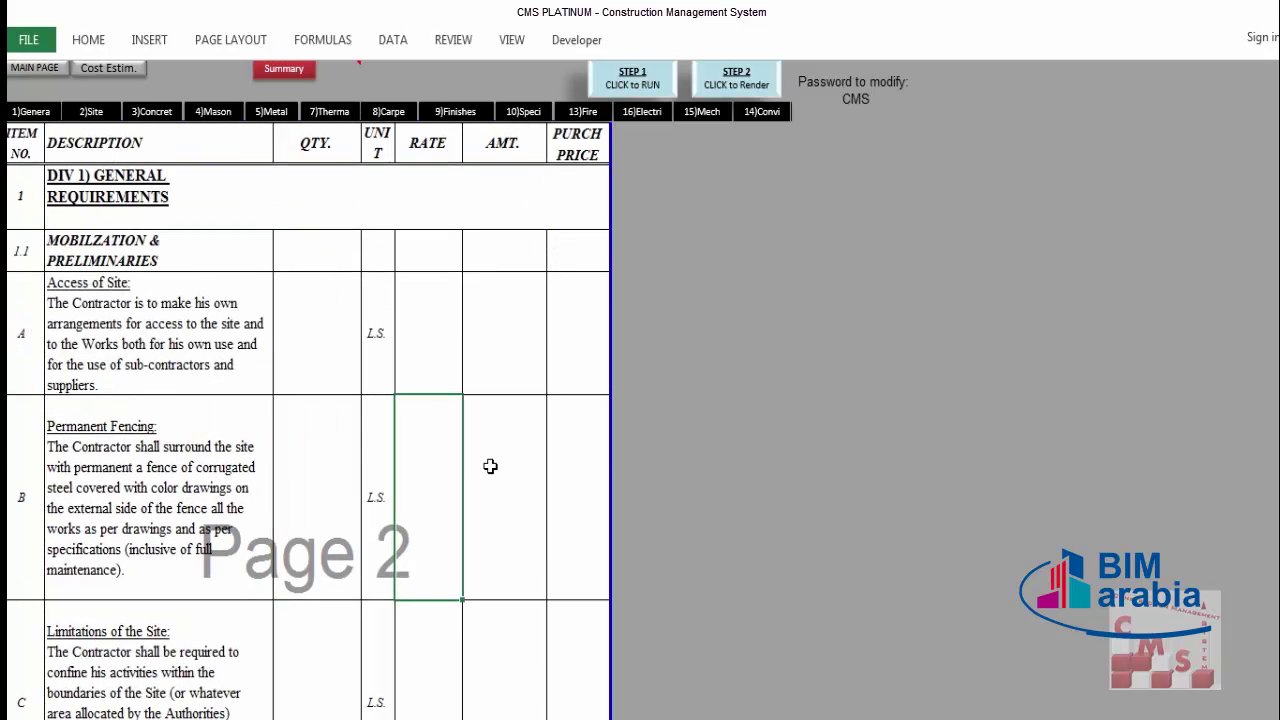
click(344, 499)
click(423, 508)
click(476, 503)
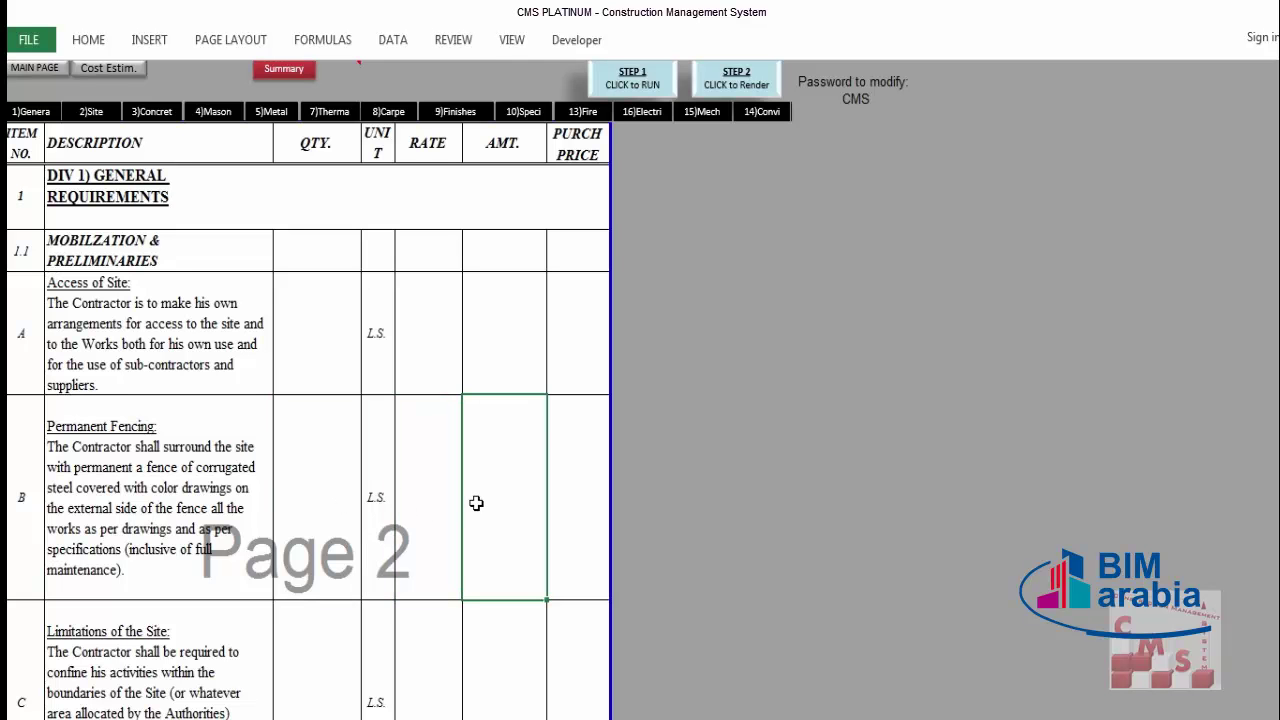
drag(511, 328, 500, 560)
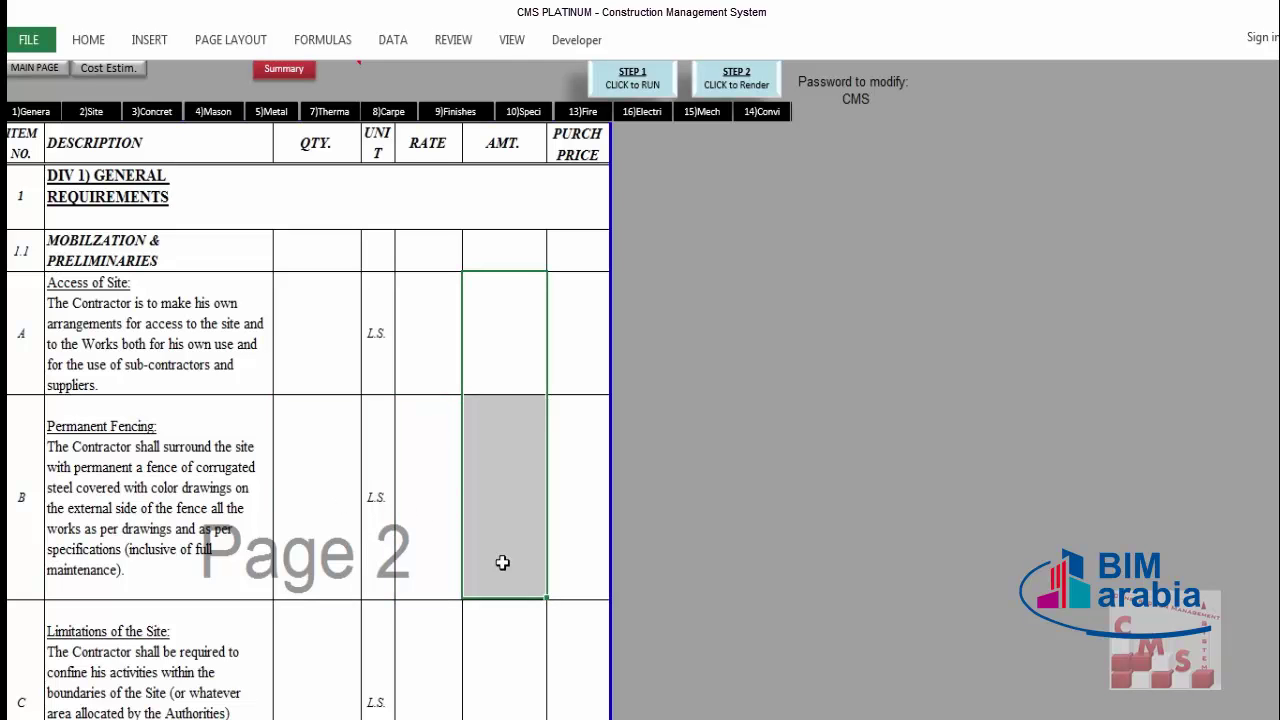
Scroll further through the General Requirements, then start STEP 2 'CLICK to Render'.
scroll(508, 435, down, 6)
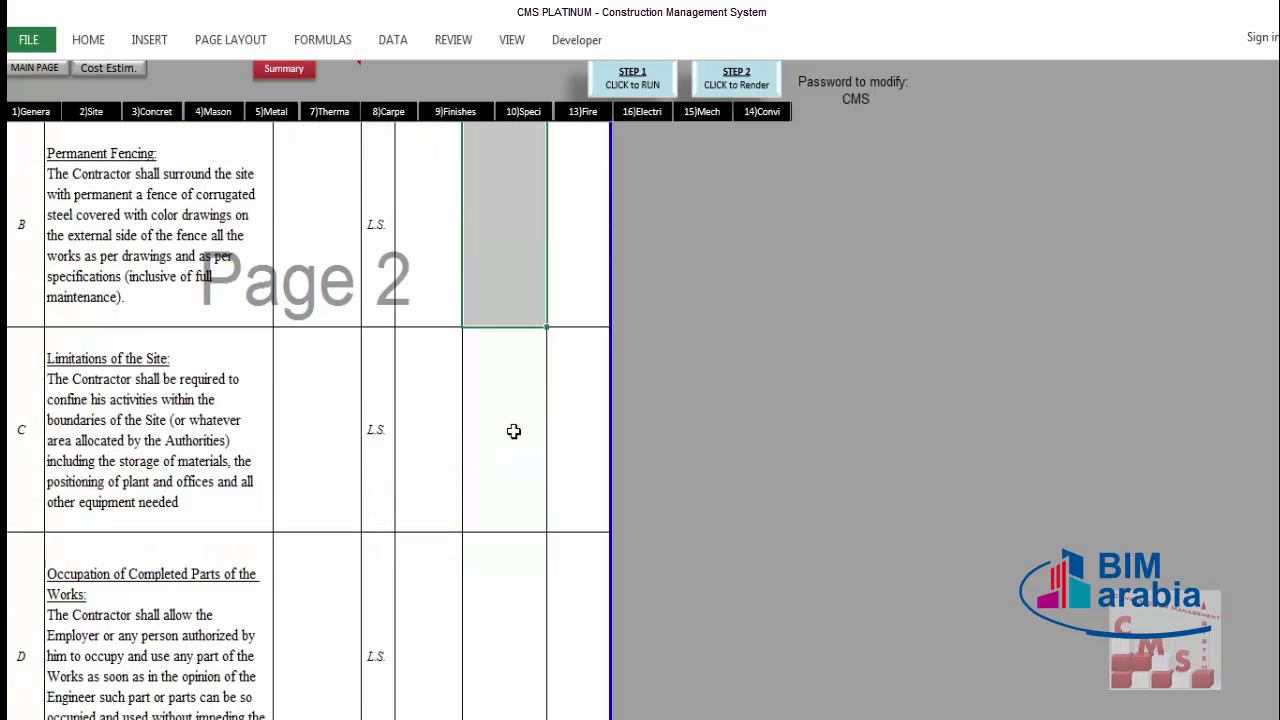
scroll(510, 441, down, 2)
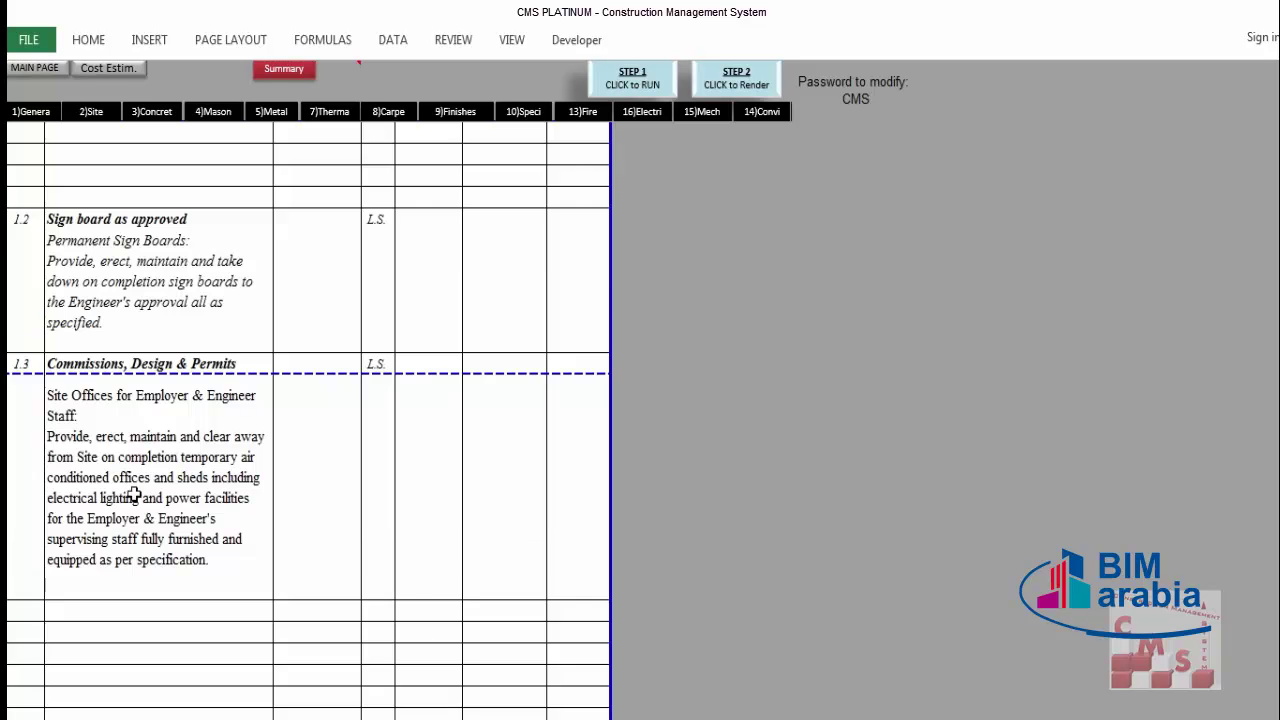
scroll(414, 446, down, 1)
scroll(206, 460, down, 2)
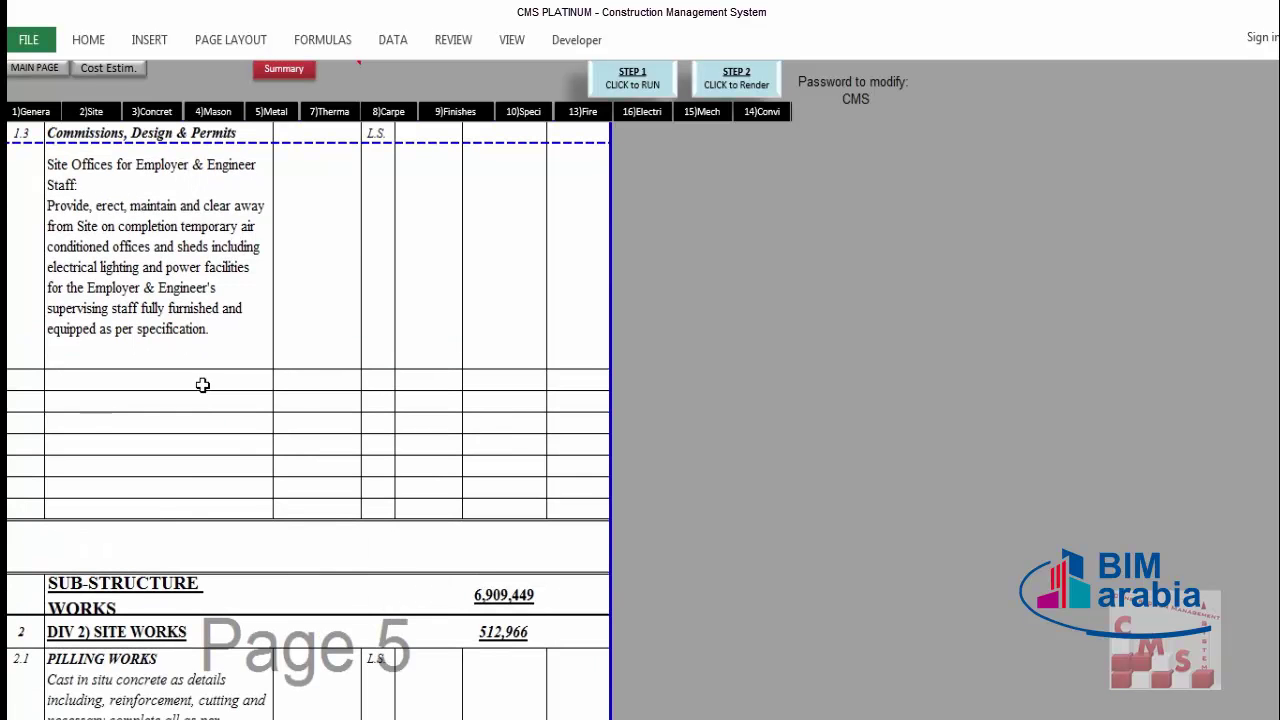
drag(200, 383, 209, 469)
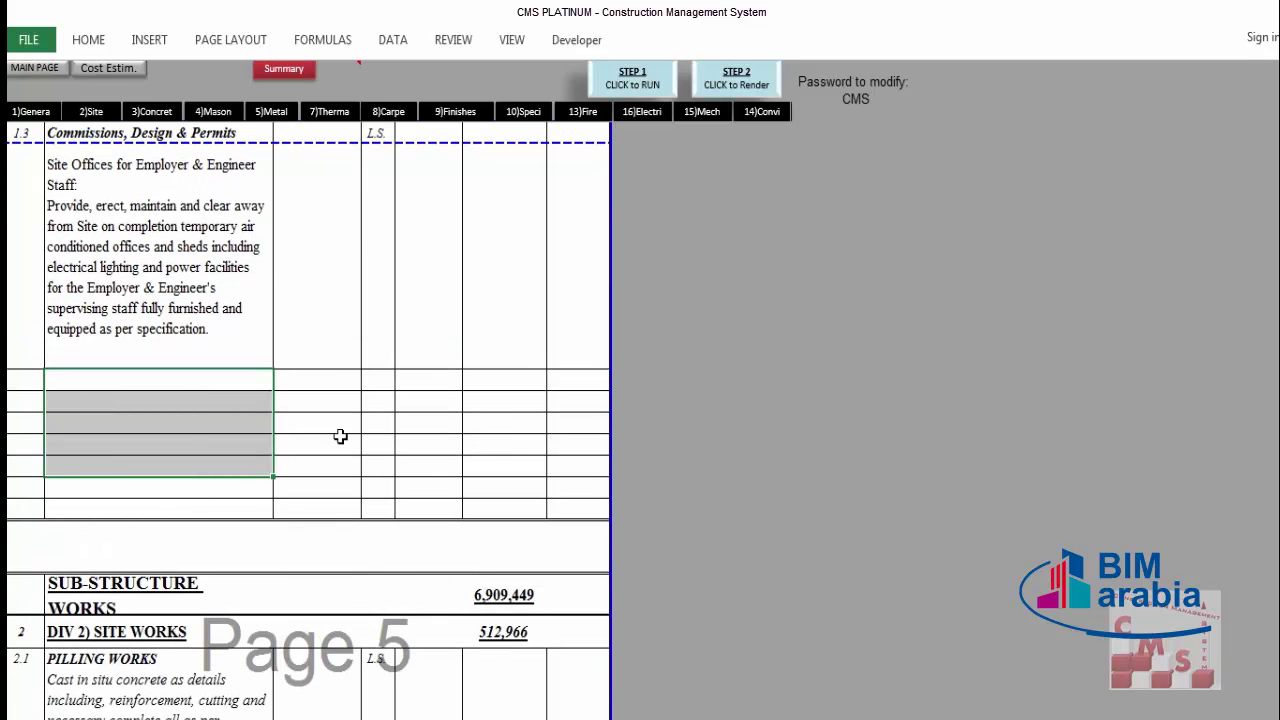
click(760, 80)
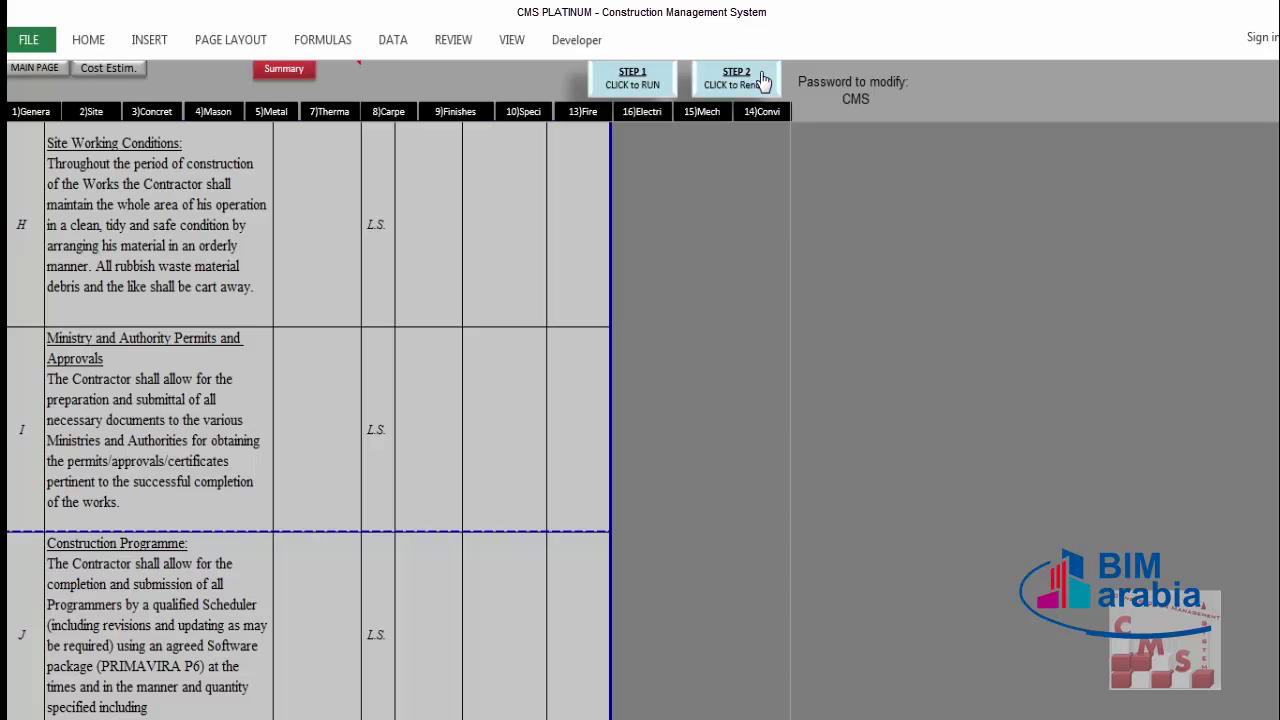
Confirm the Step 2 render and dismiss the 'BOQ IS READY' message once finished.
click(763, 80)
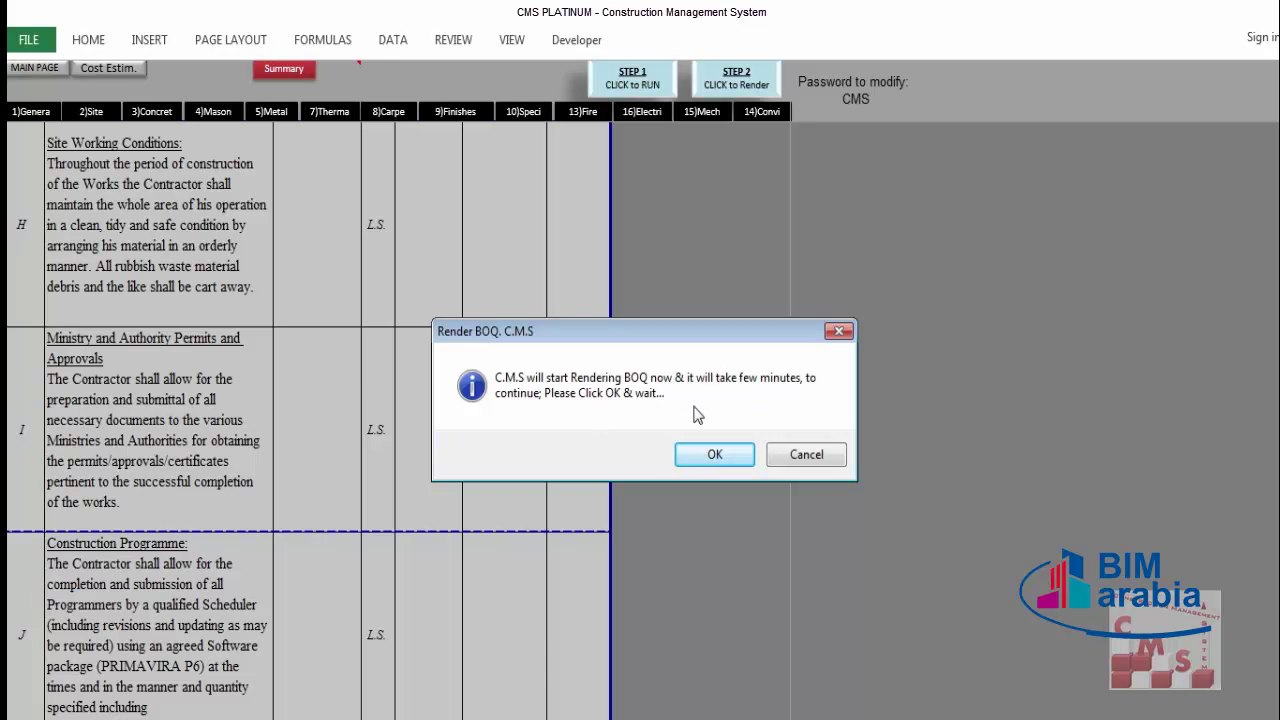
click(714, 455)
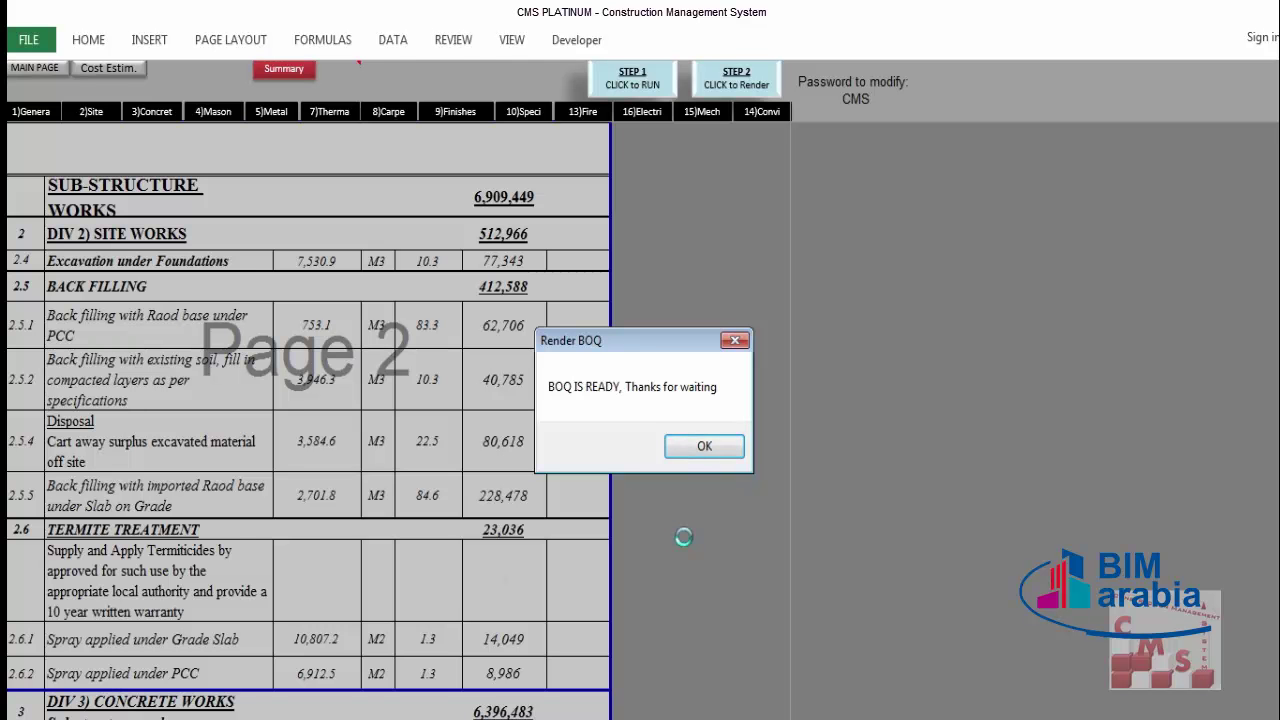
click(704, 446)
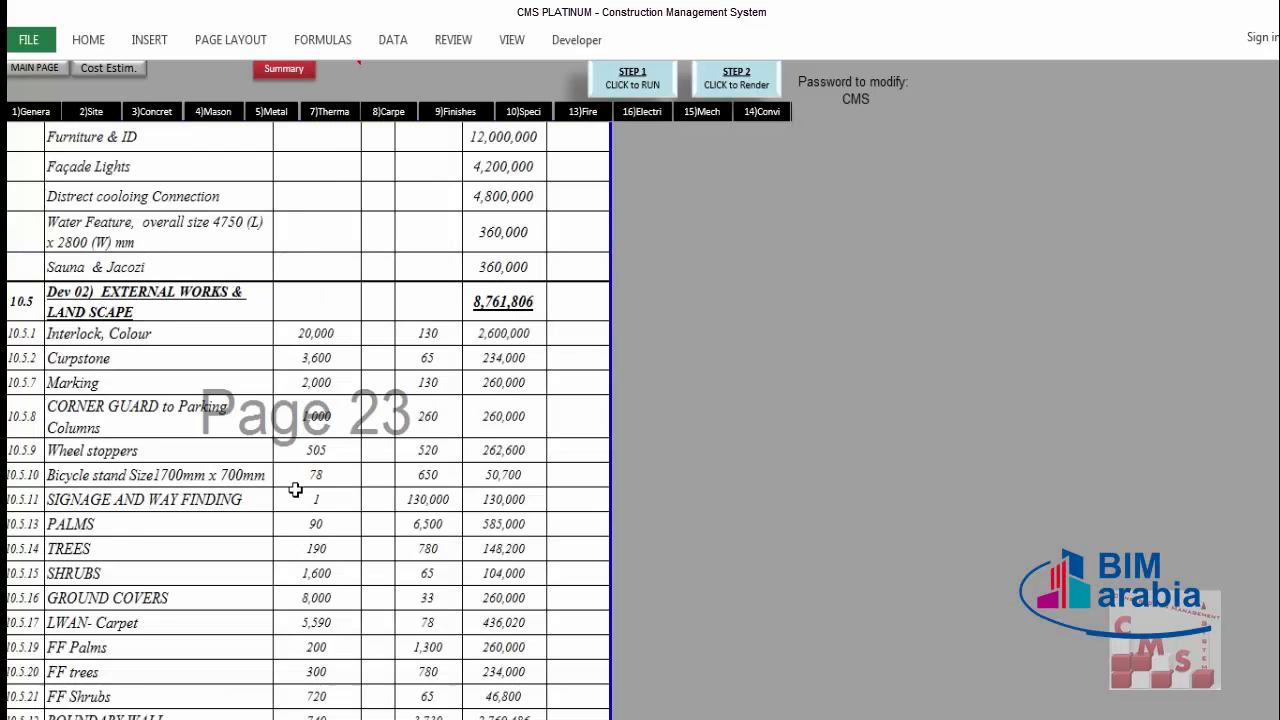
Scroll through the SUMMARY table, check the 268,192,085 AED total amount, and scroll back up.
scroll(306, 494, down, 5)
scroll(306, 494, down, 3)
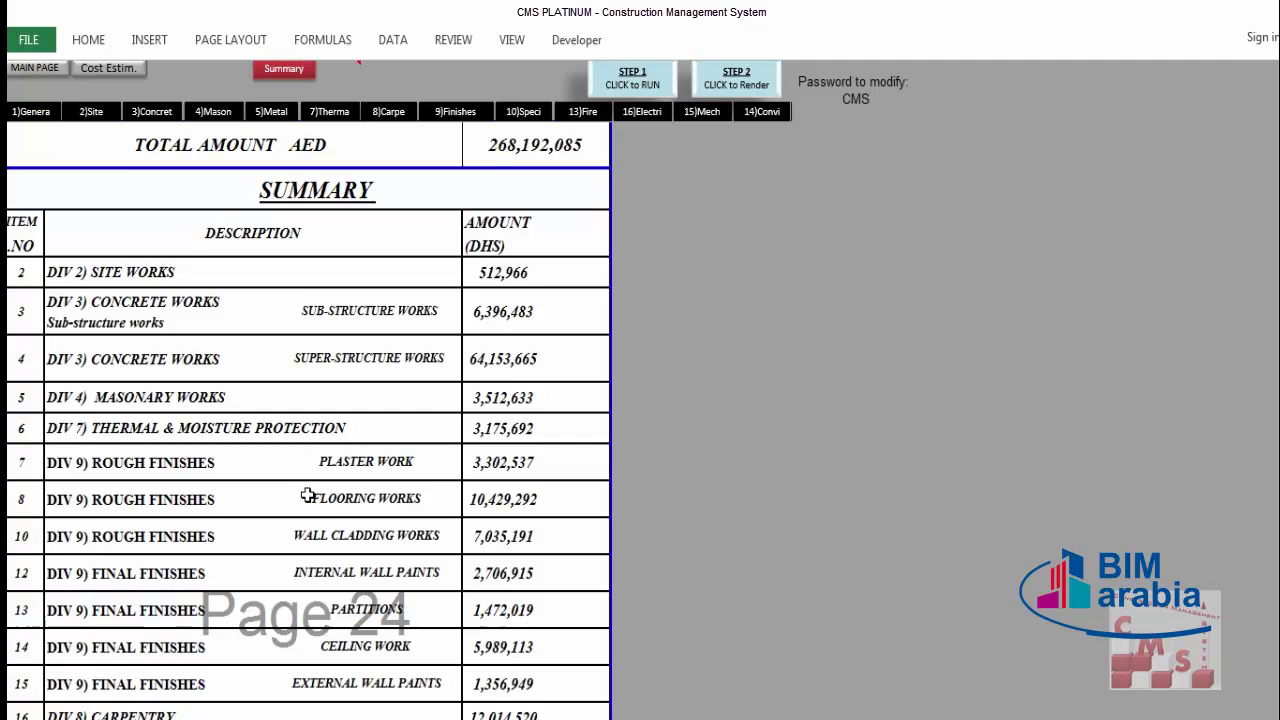
scroll(308, 496, down, 1)
scroll(440, 401, down, 5)
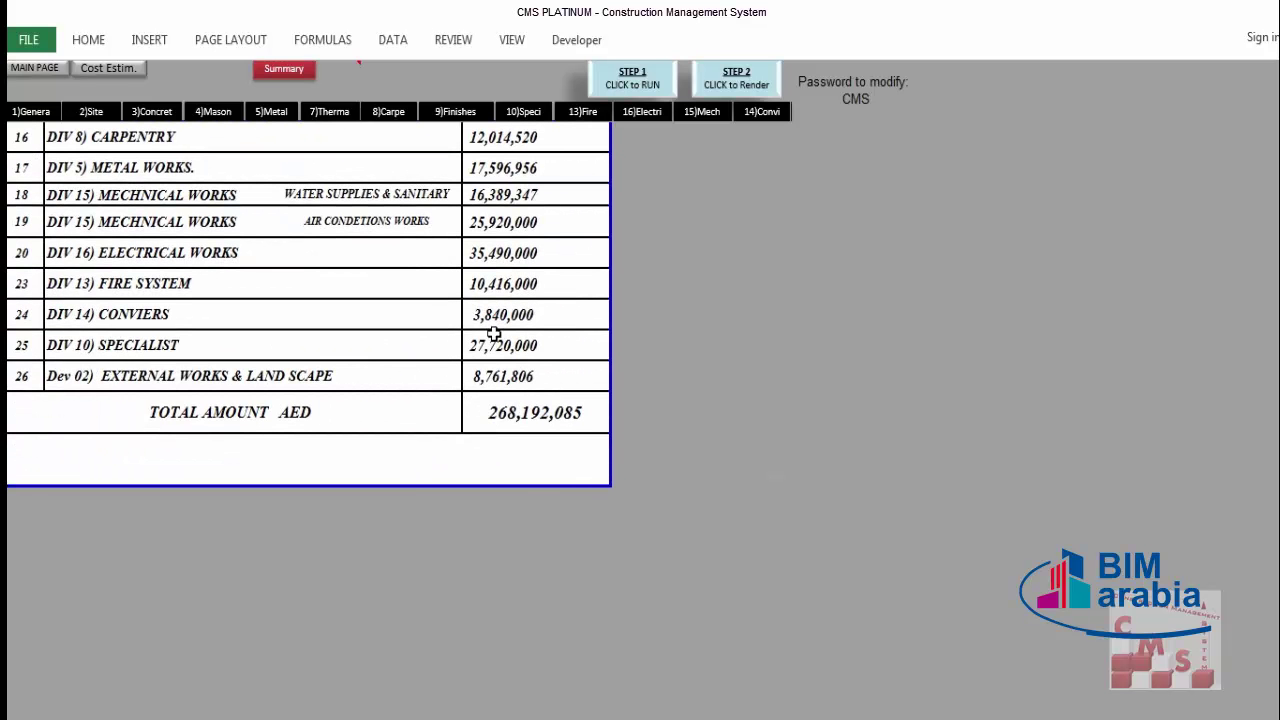
scroll(494, 334, up, 5)
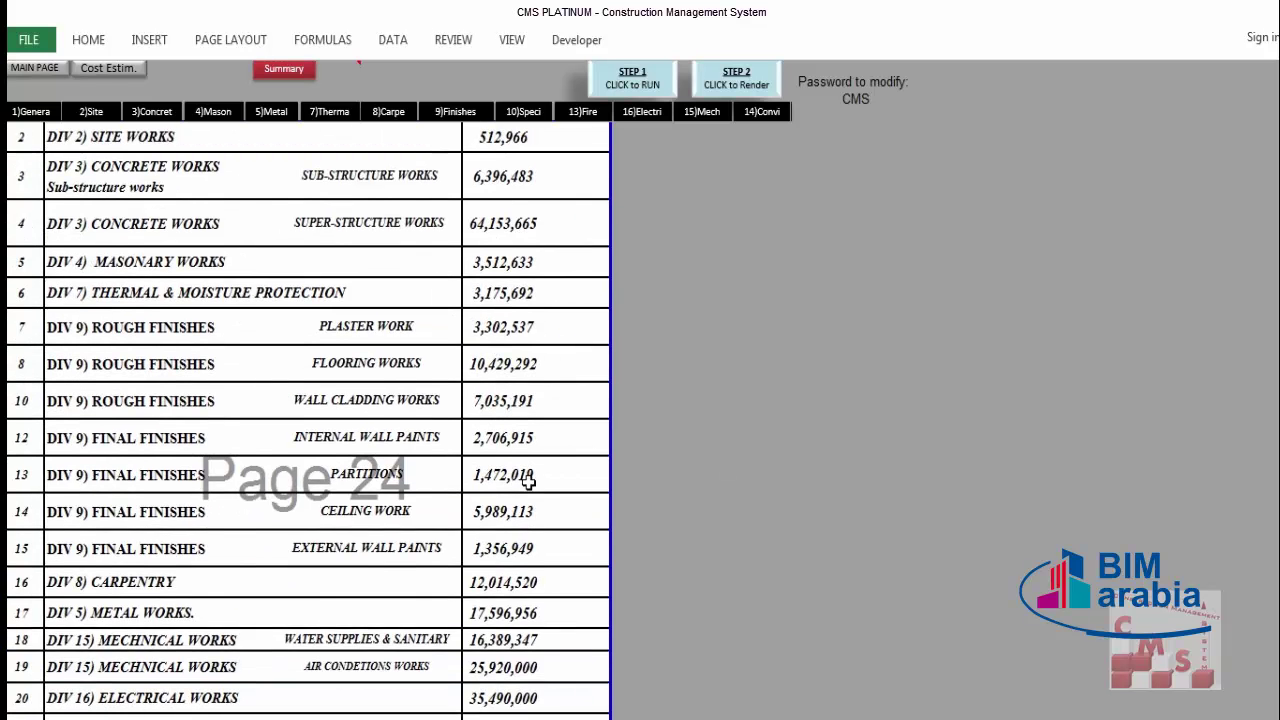
scroll(510, 410, down, 2)
scroll(515, 495, down, 1)
click(512, 516)
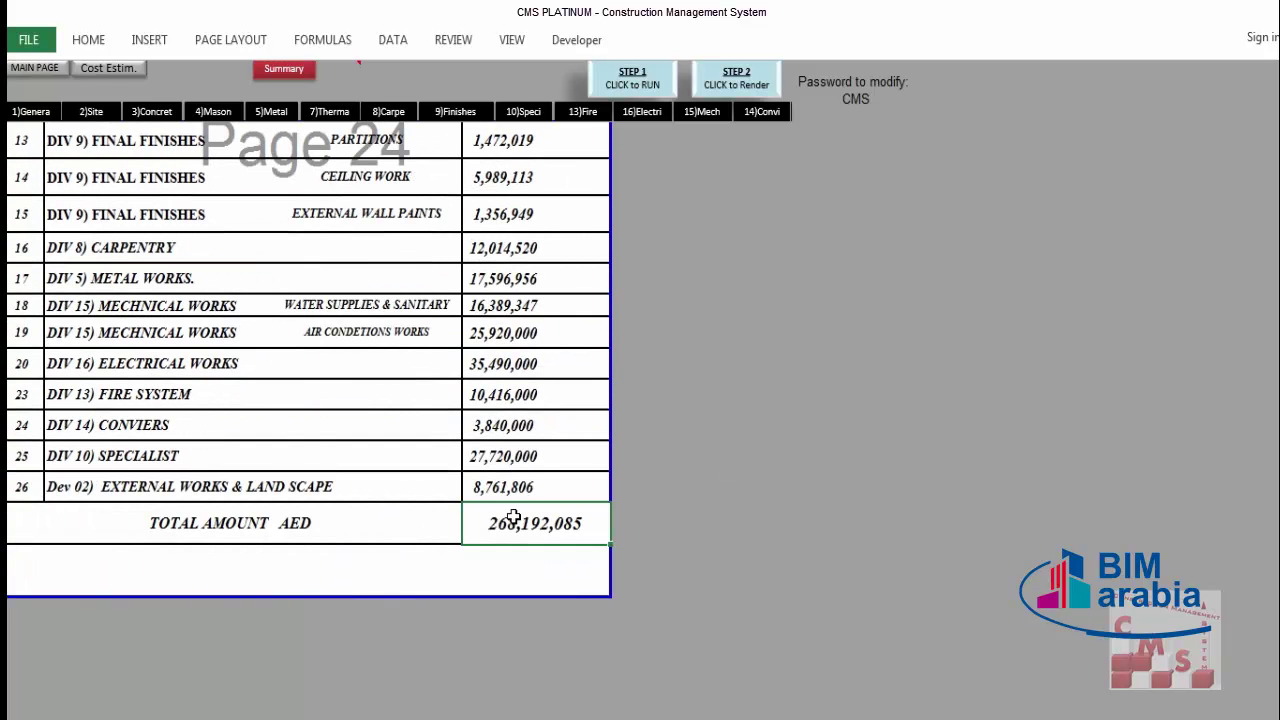
scroll(512, 516, up, 1)
scroll(512, 516, up, 5)
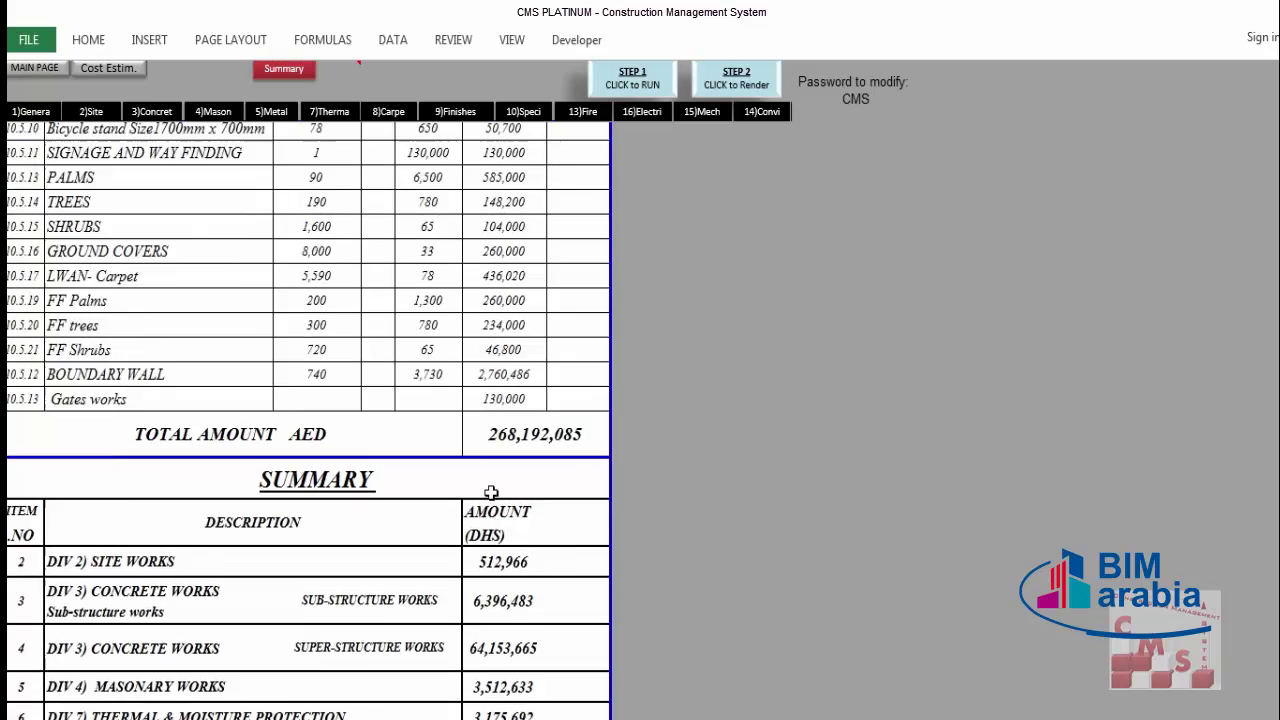
scroll(491, 491, up, 10)
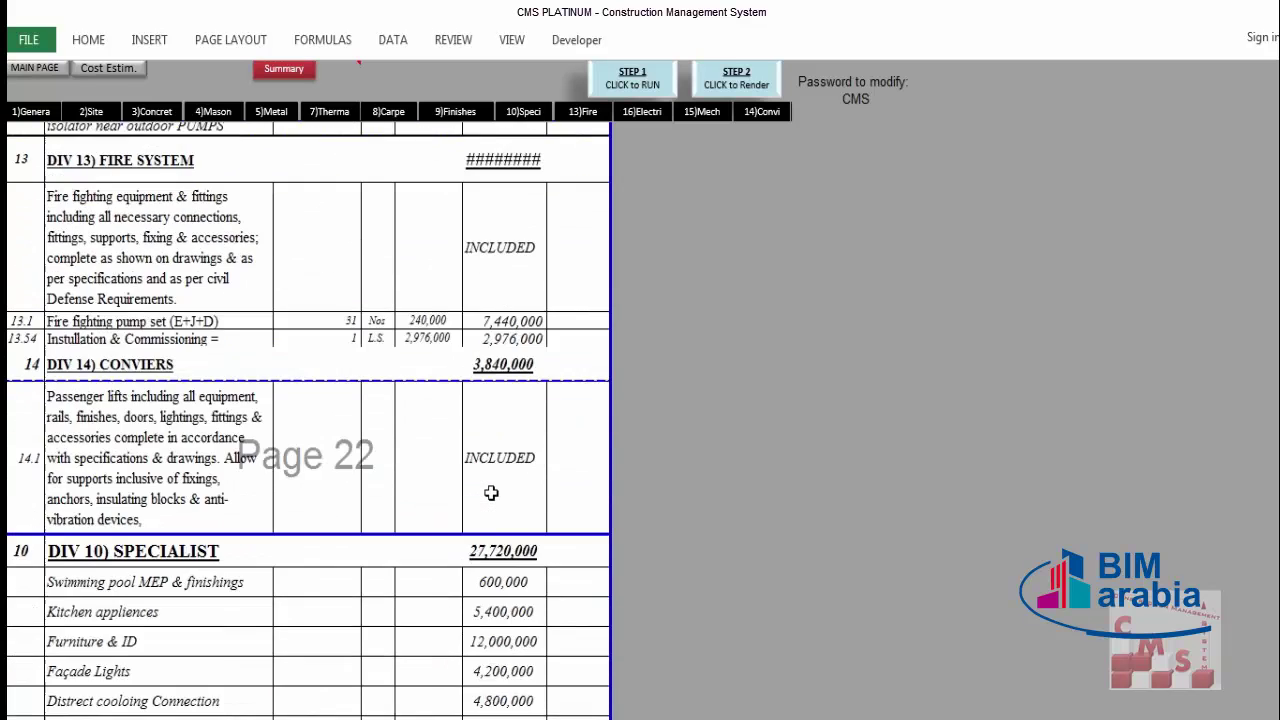
scroll(490, 494, up, 10)
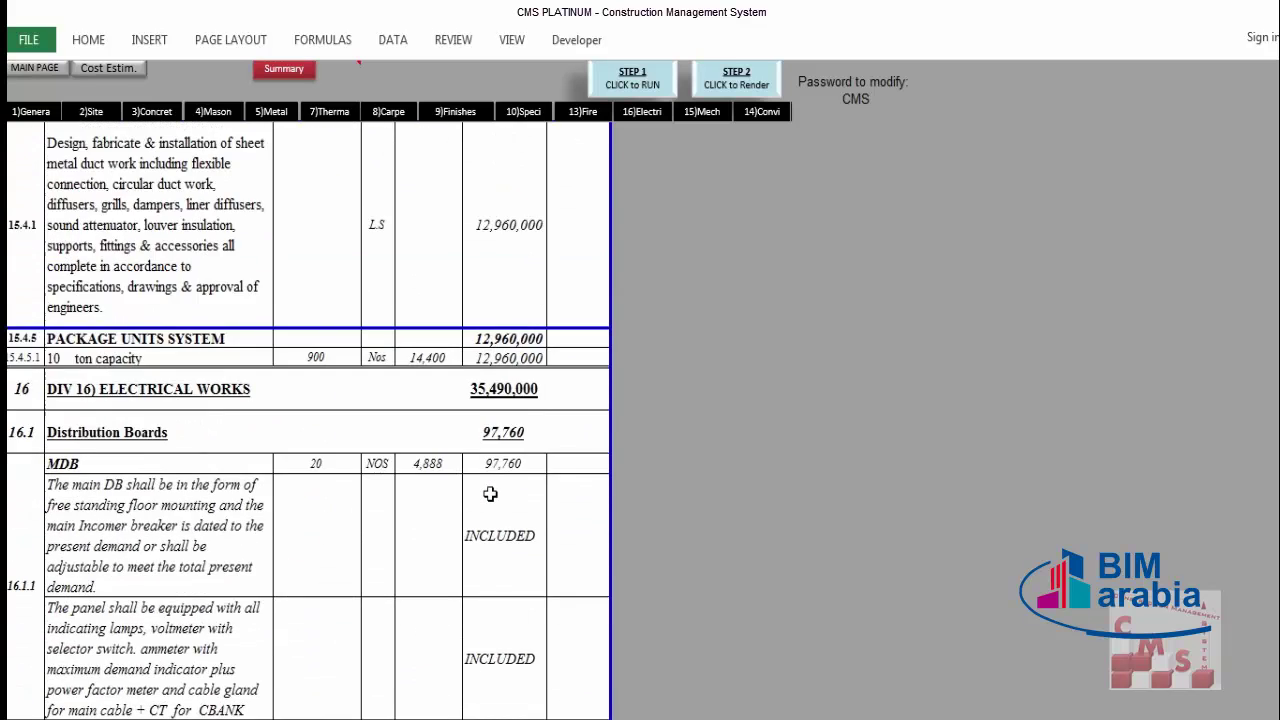
scroll(490, 494, up, 10)
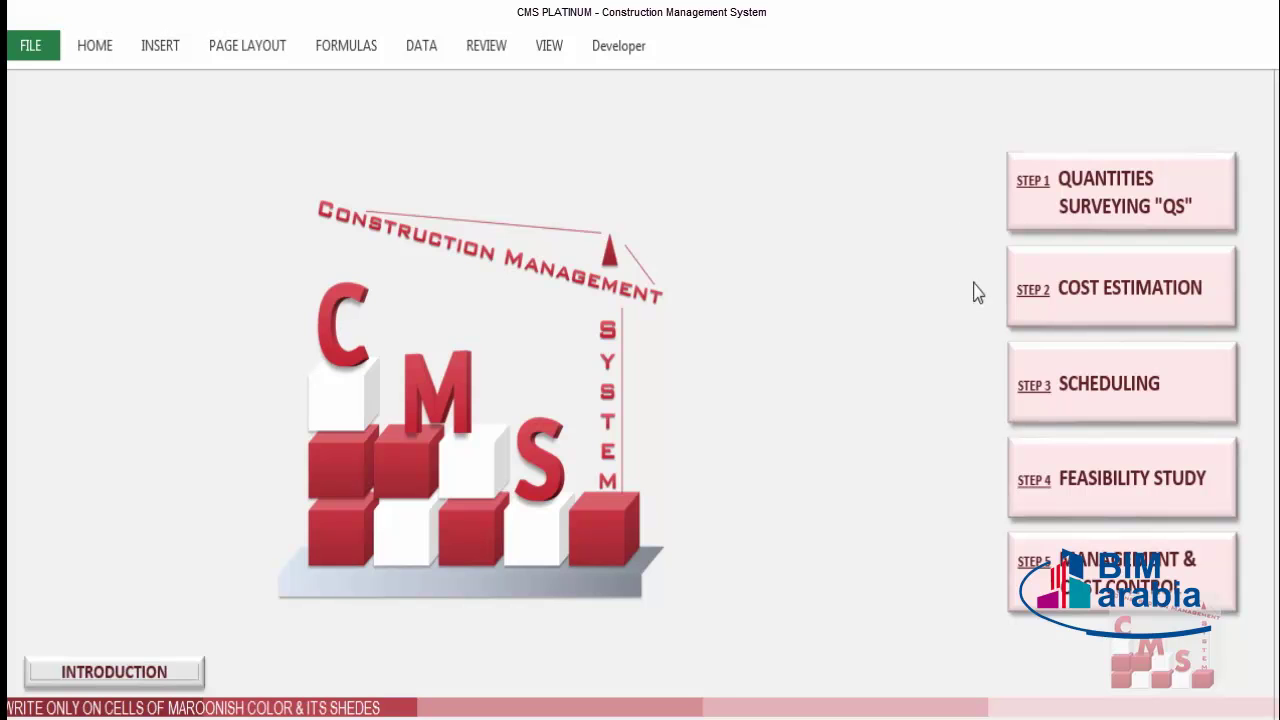
View the Structure, Masonry, Finishings and MEP Works sections in turn, returning to Quantities Surveying each time.
click(1064, 203)
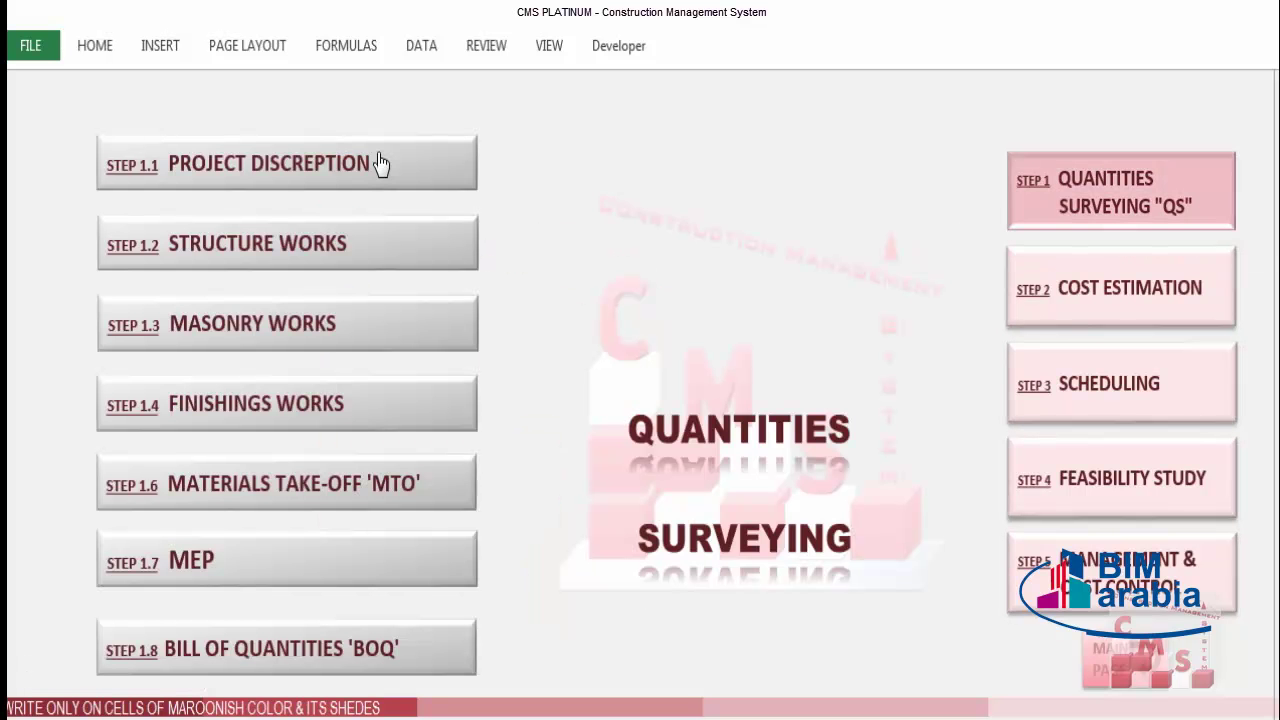
click(430, 264)
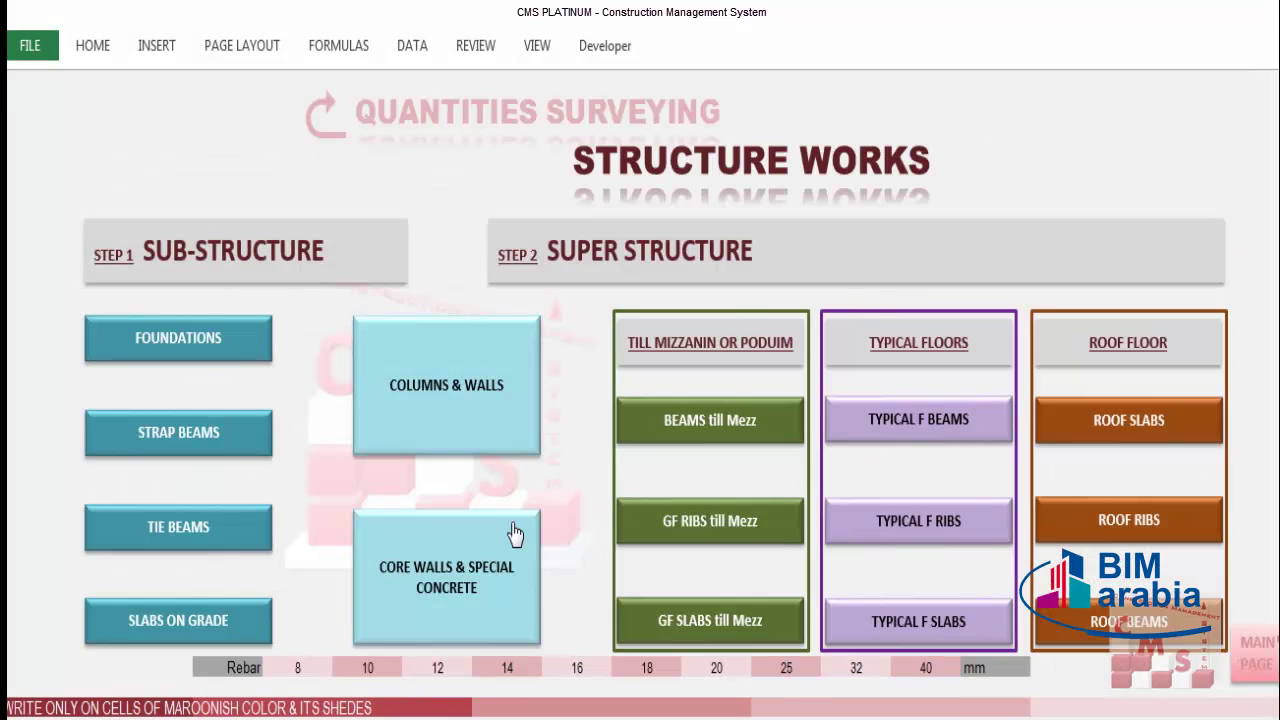
click(505, 122)
click(401, 330)
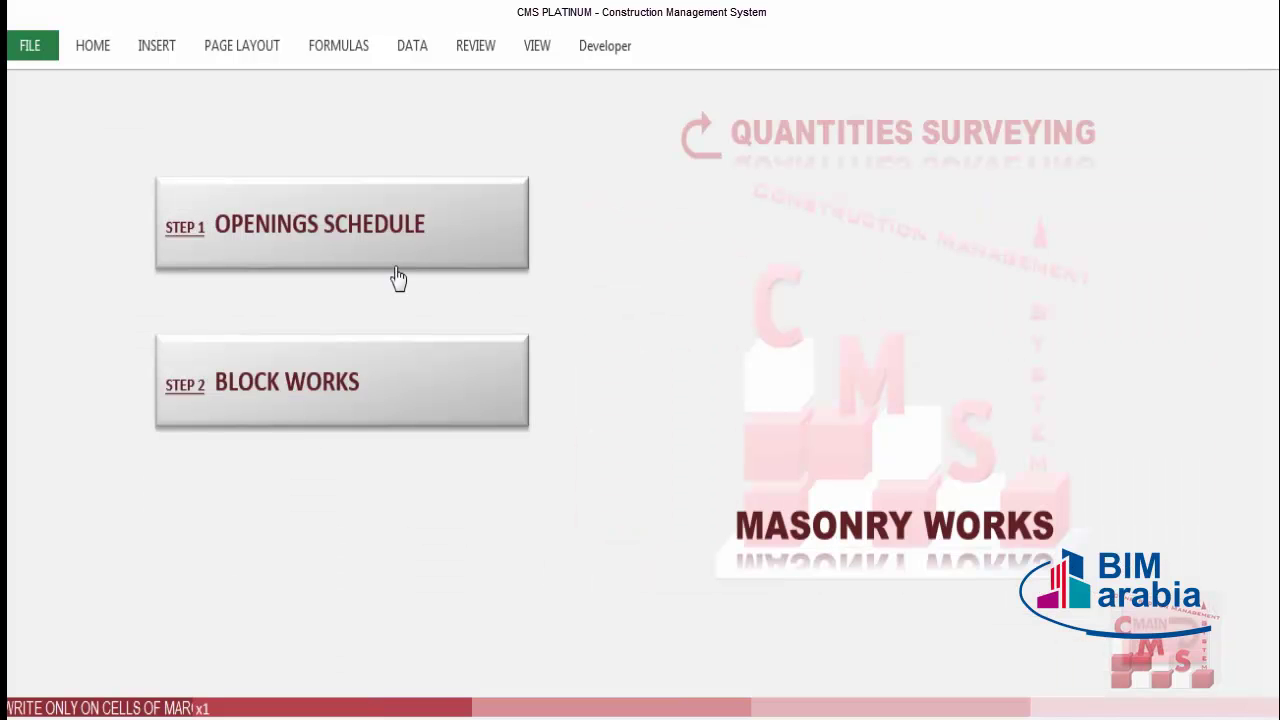
click(757, 143)
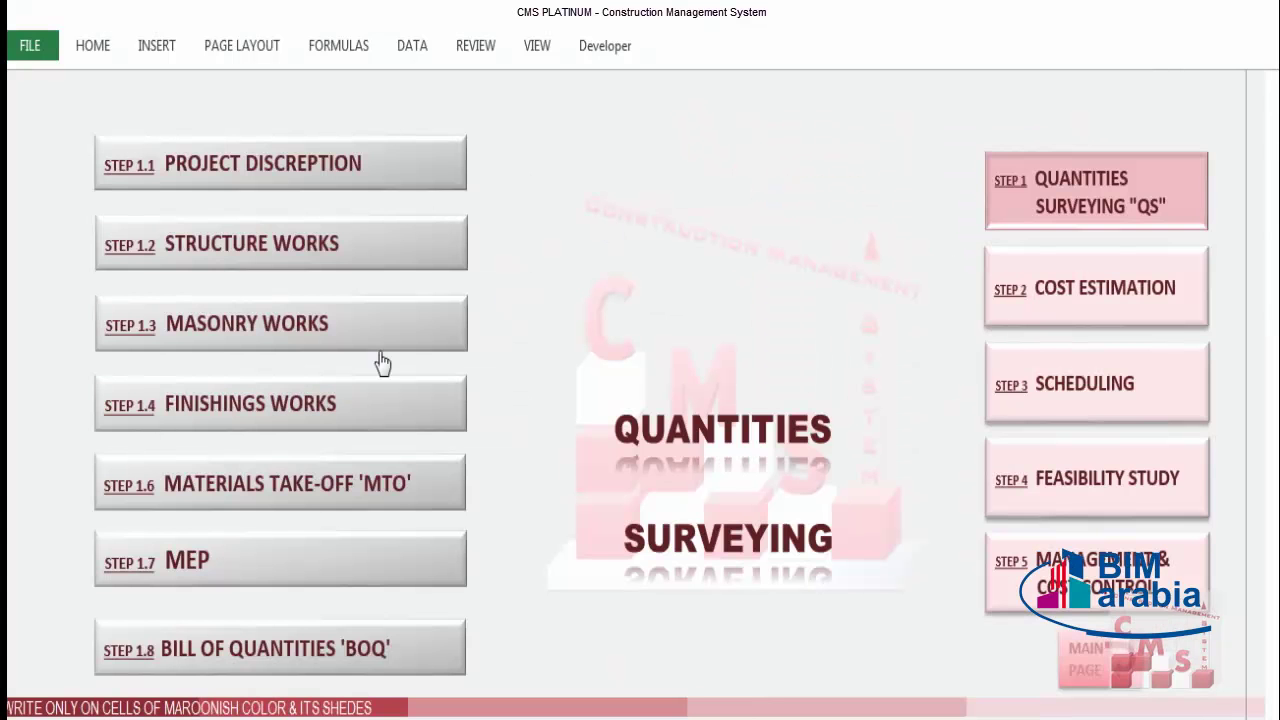
click(393, 423)
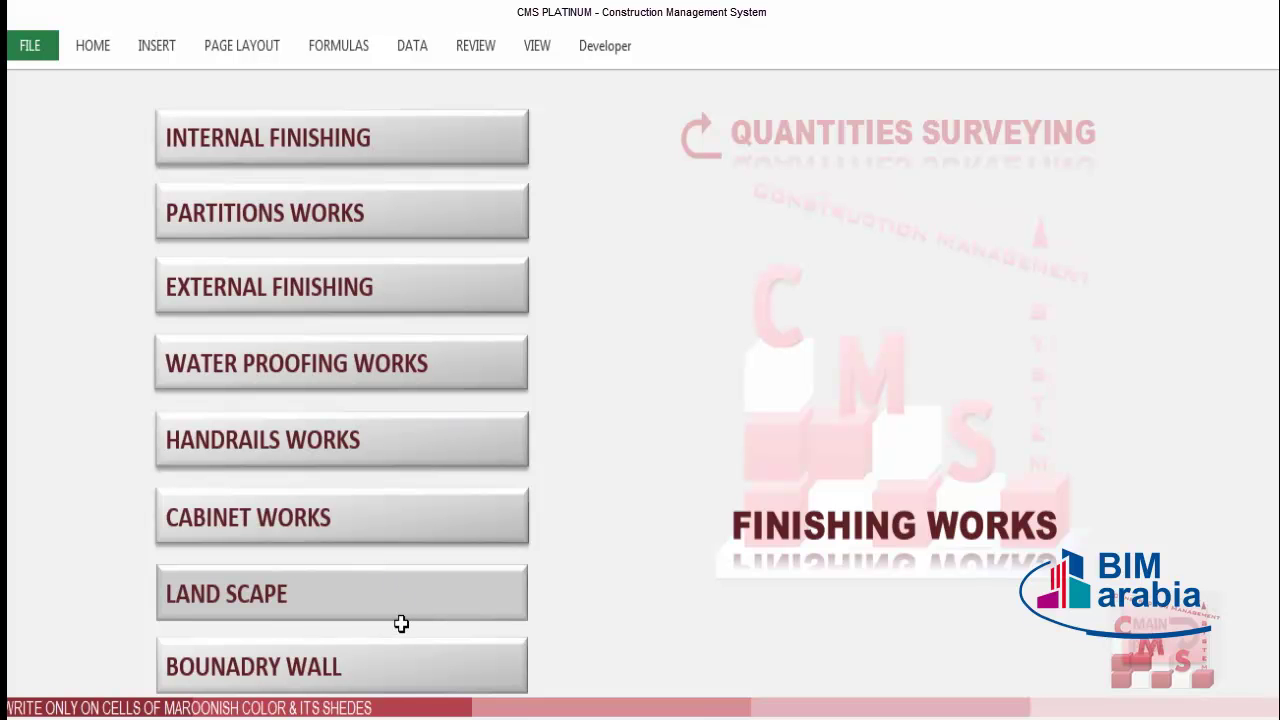
click(703, 150)
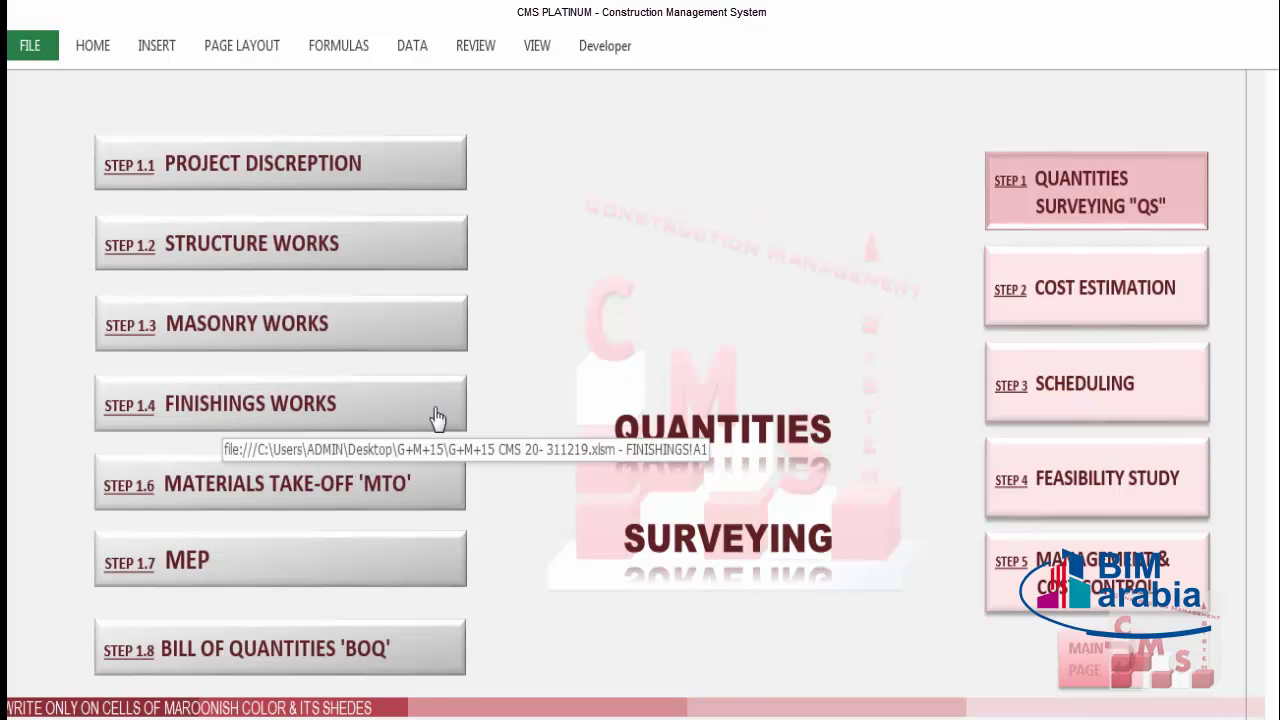
click(346, 580)
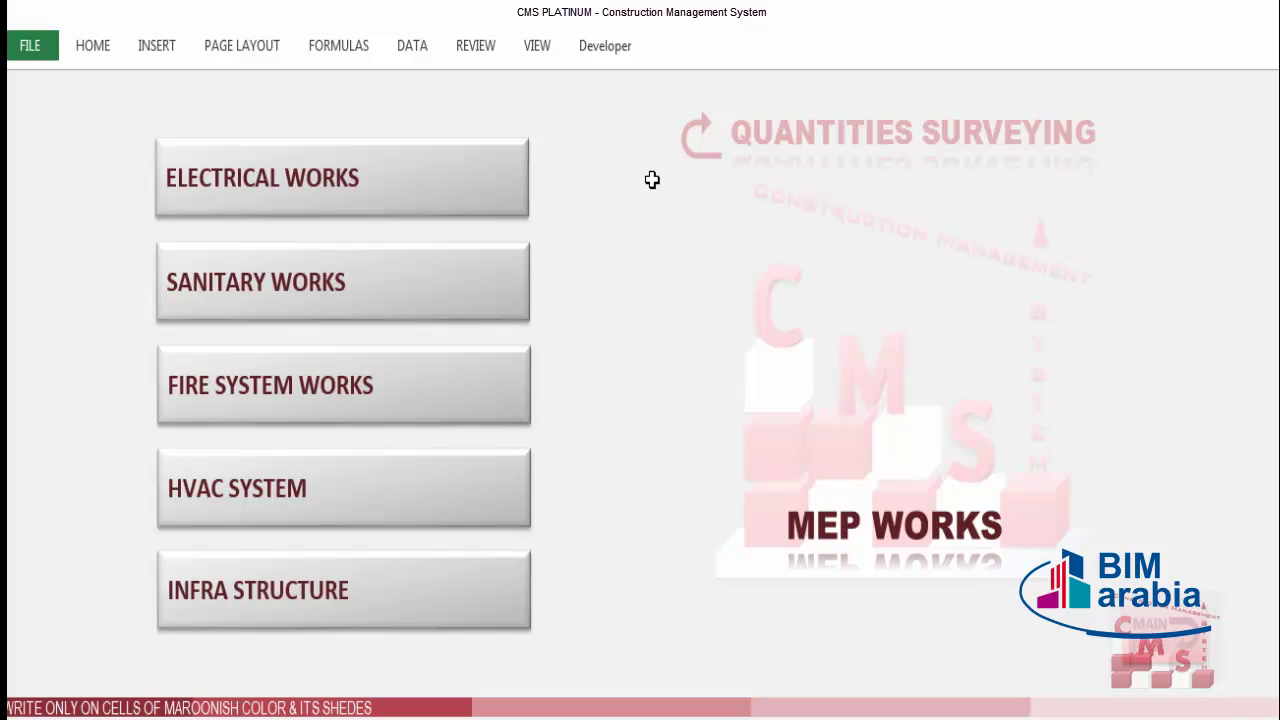
click(652, 179)
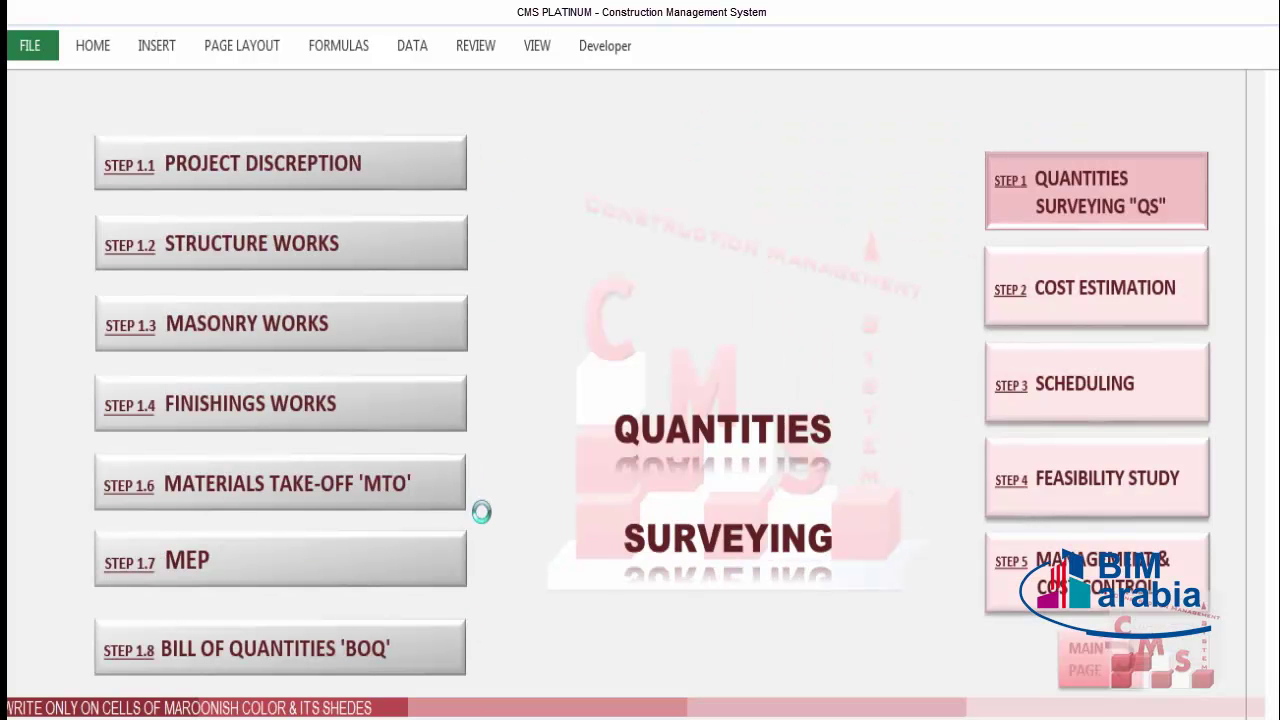
Review the MTO concrete and Block Works quantity tables, then return to the Q.S menu.
click(394, 491)
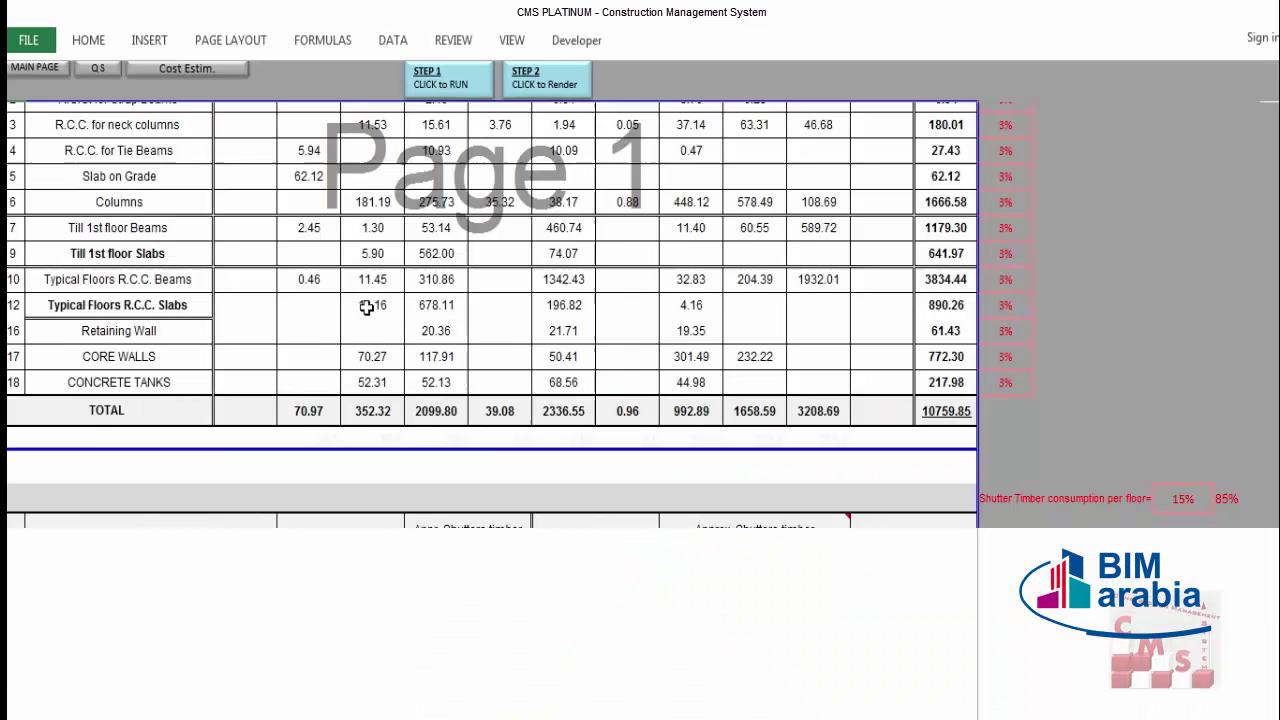
scroll(368, 308, down, 10)
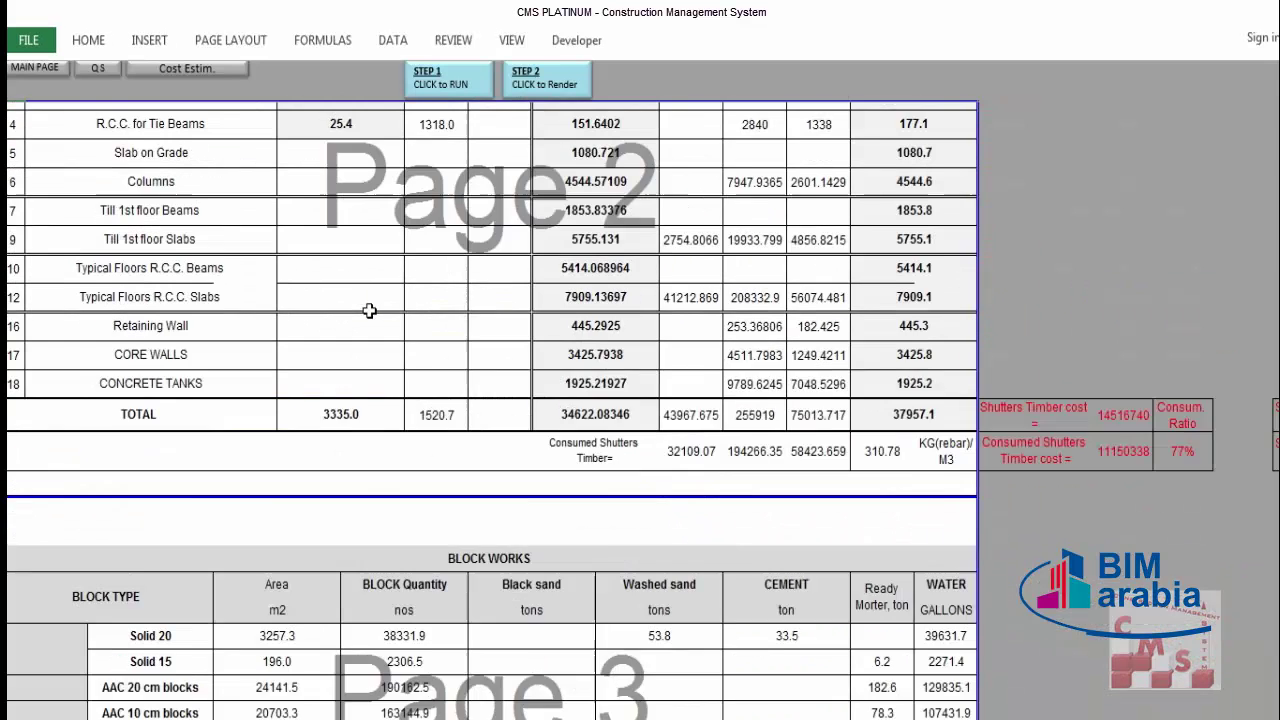
scroll(369, 311, down, 5)
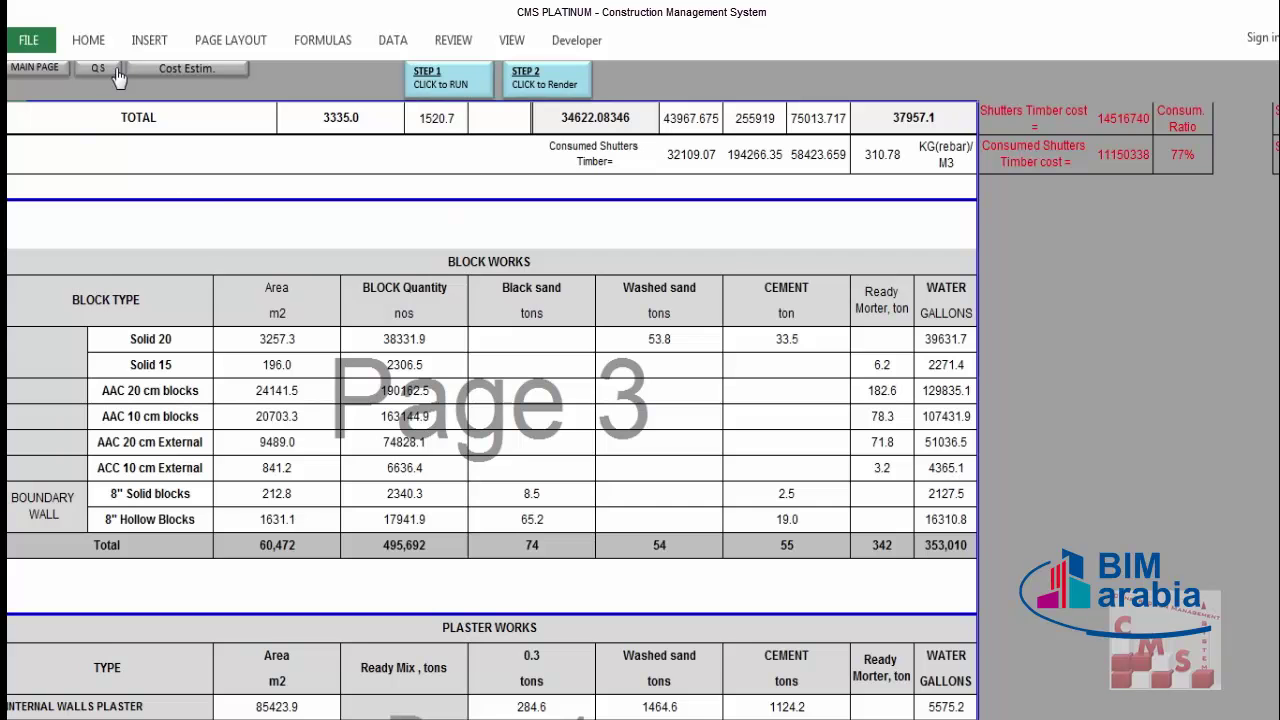
scroll(227, 207, up, 1)
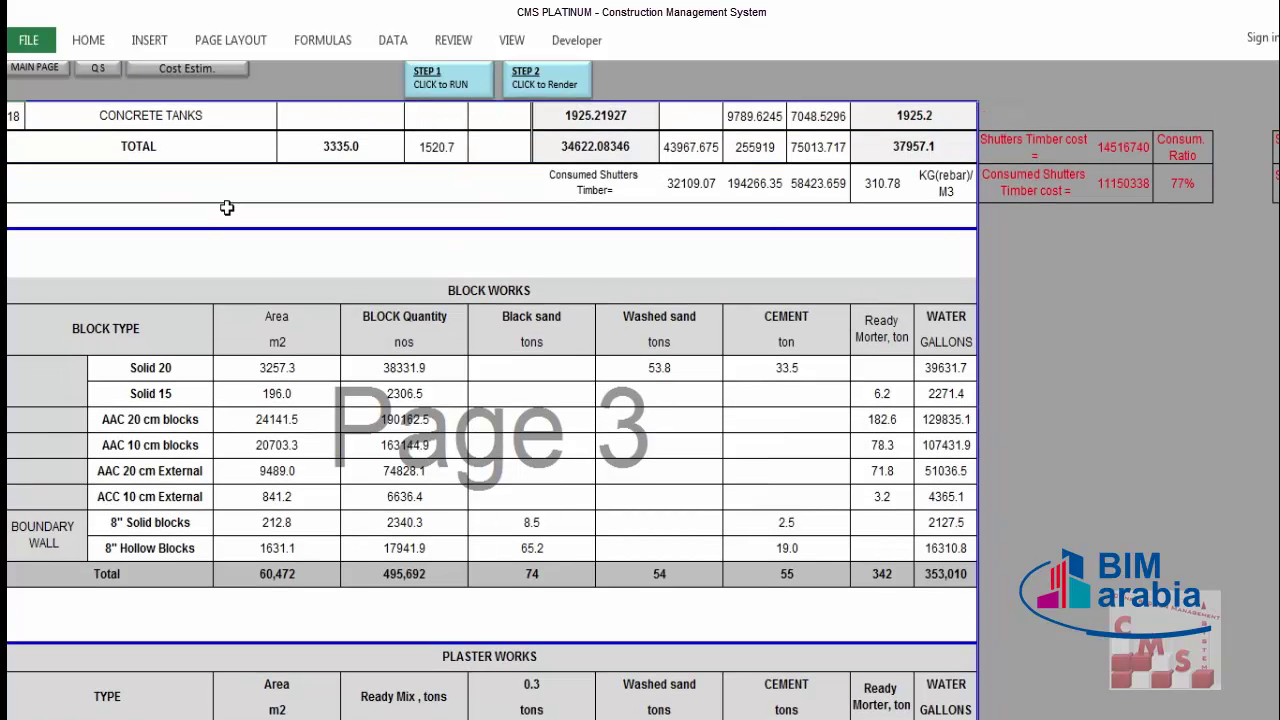
scroll(274, 276, up, 14)
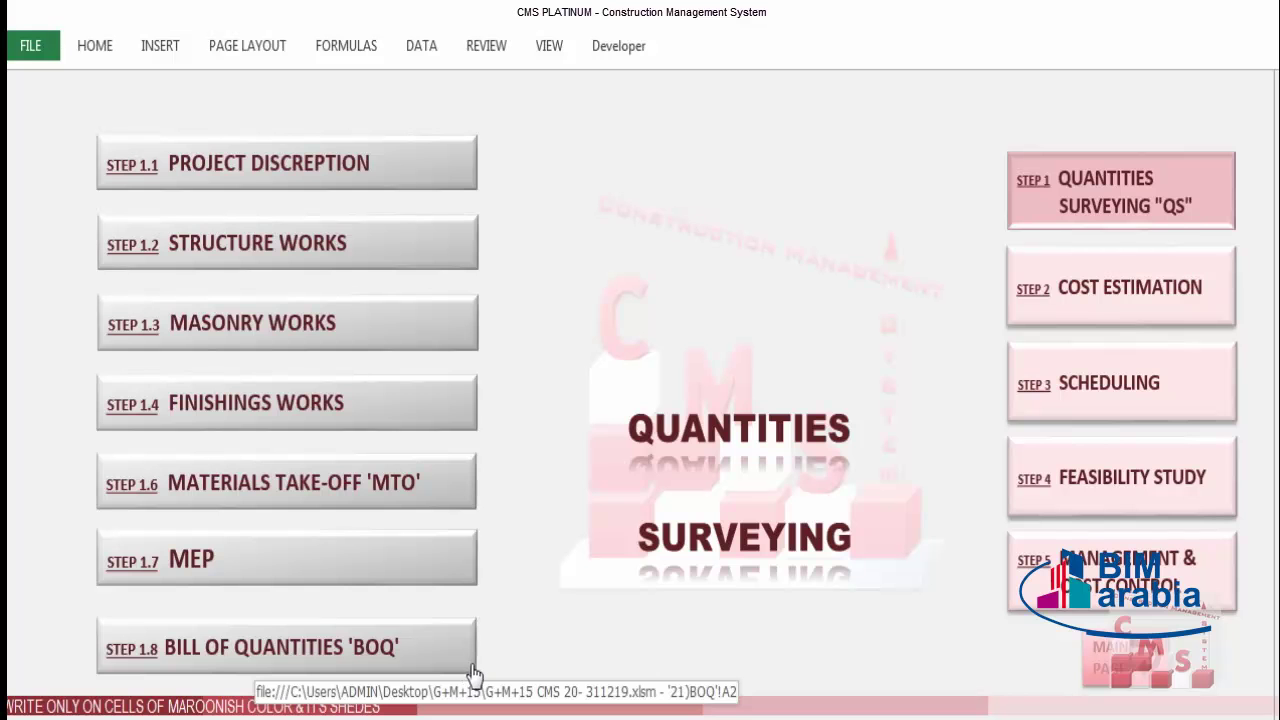
Inspect the STEP 2.2 Activities Cost Breakdown sheet, then go back to the Cost Estimation menu.
click(1108, 296)
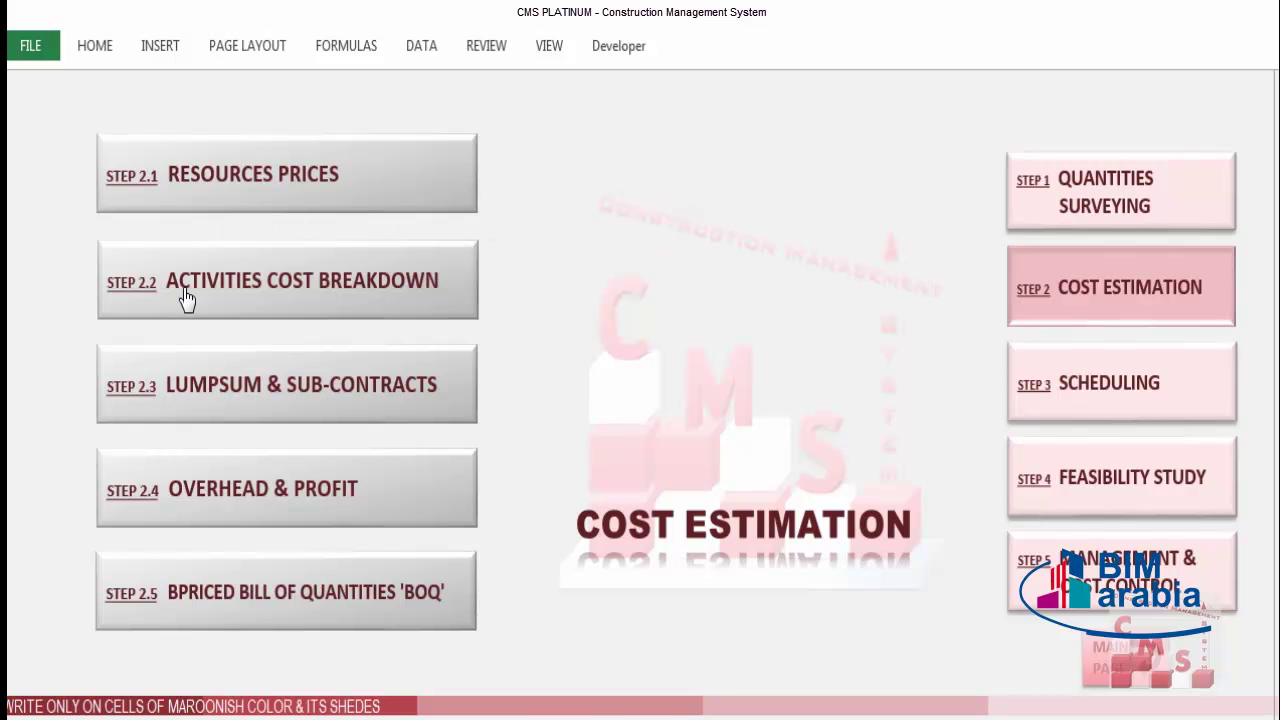
click(255, 288)
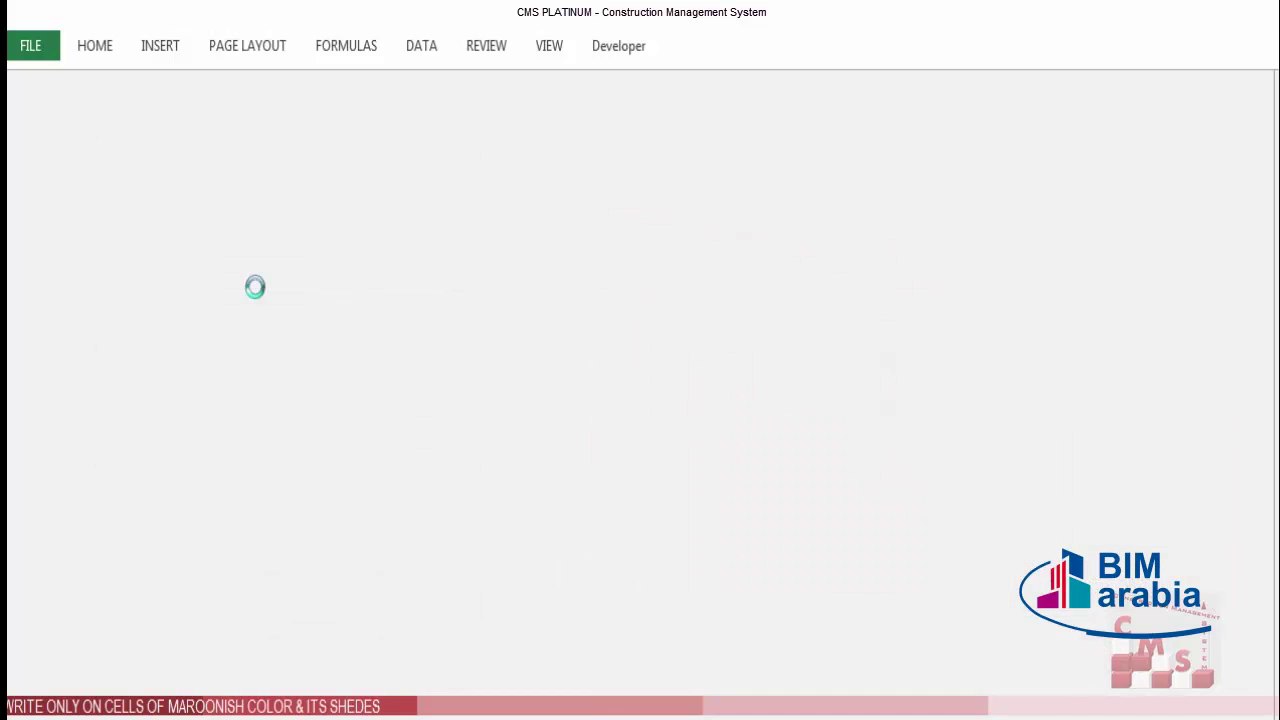
scroll(380, 371, down, 3)
scroll(380, 371, down, 2)
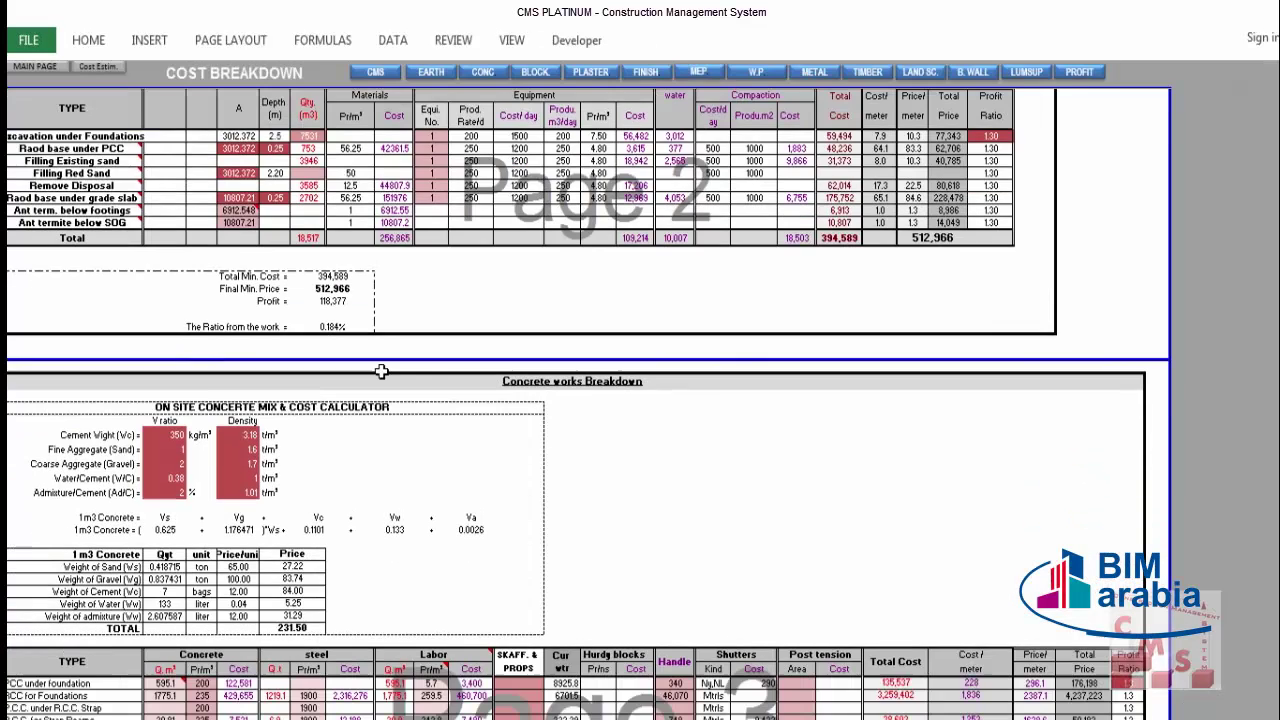
click(98, 66)
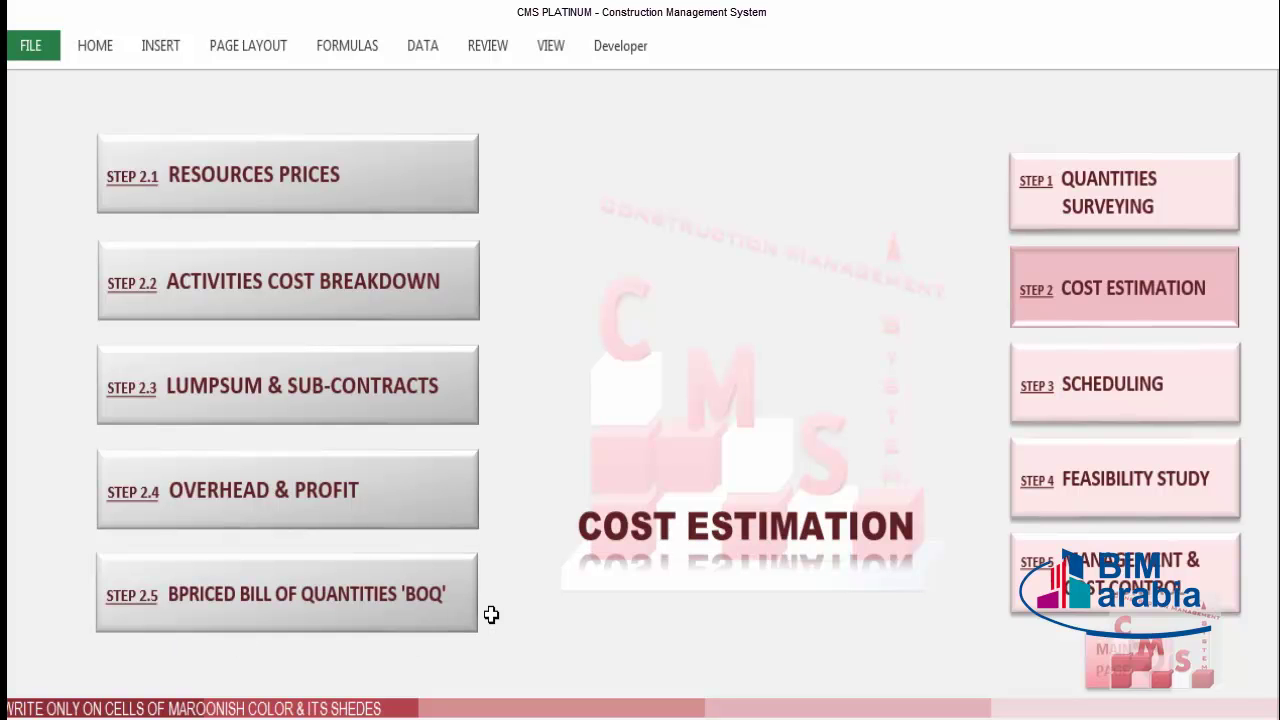
Open the STEP 2.5 Priced BOQ and view its summary's TOTAL AMOUNT of 269,321,322 AED.
click(243, 620)
scroll(328, 422, down, 5)
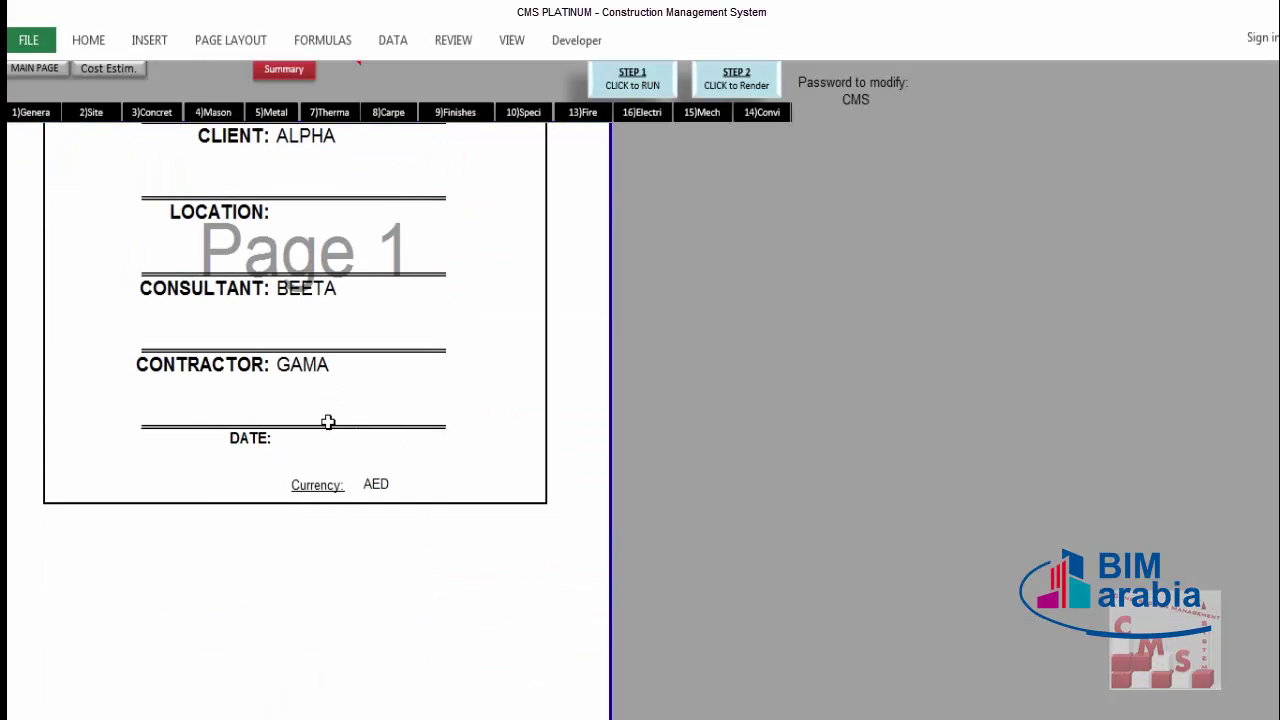
scroll(328, 422, down, 8)
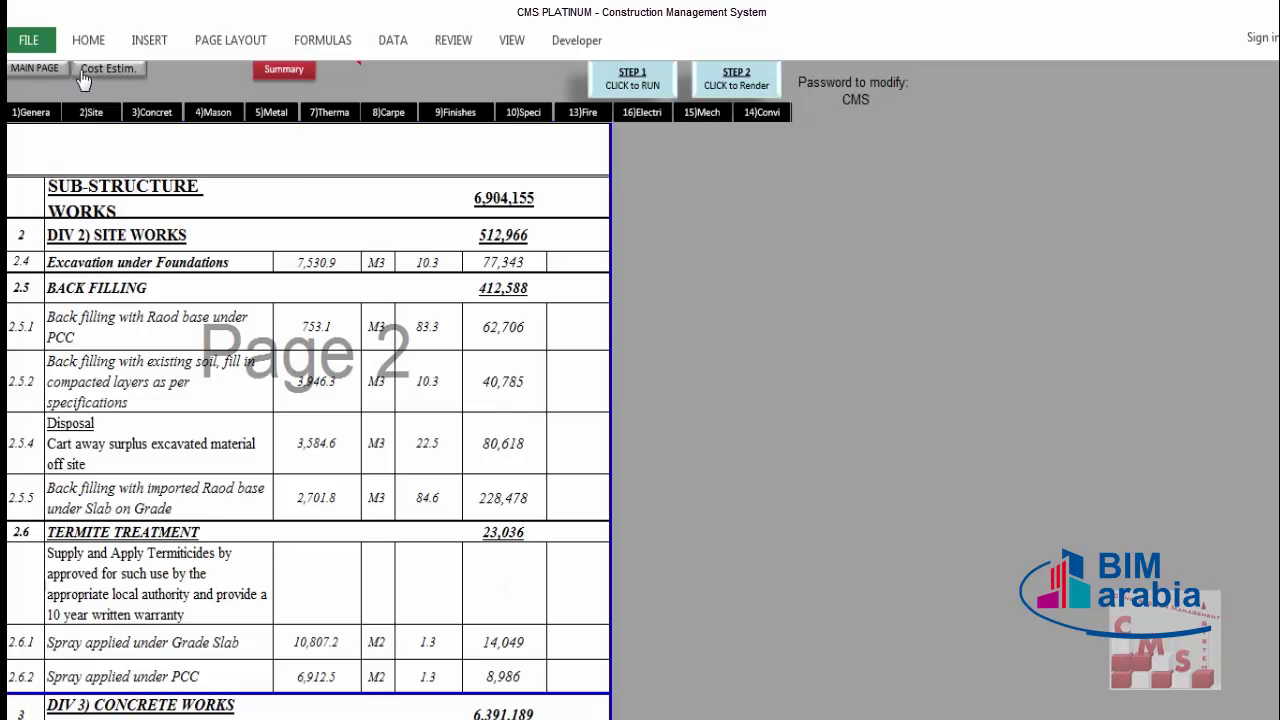
click(291, 84)
scroll(330, 441, up, 4)
scroll(330, 441, down, 2)
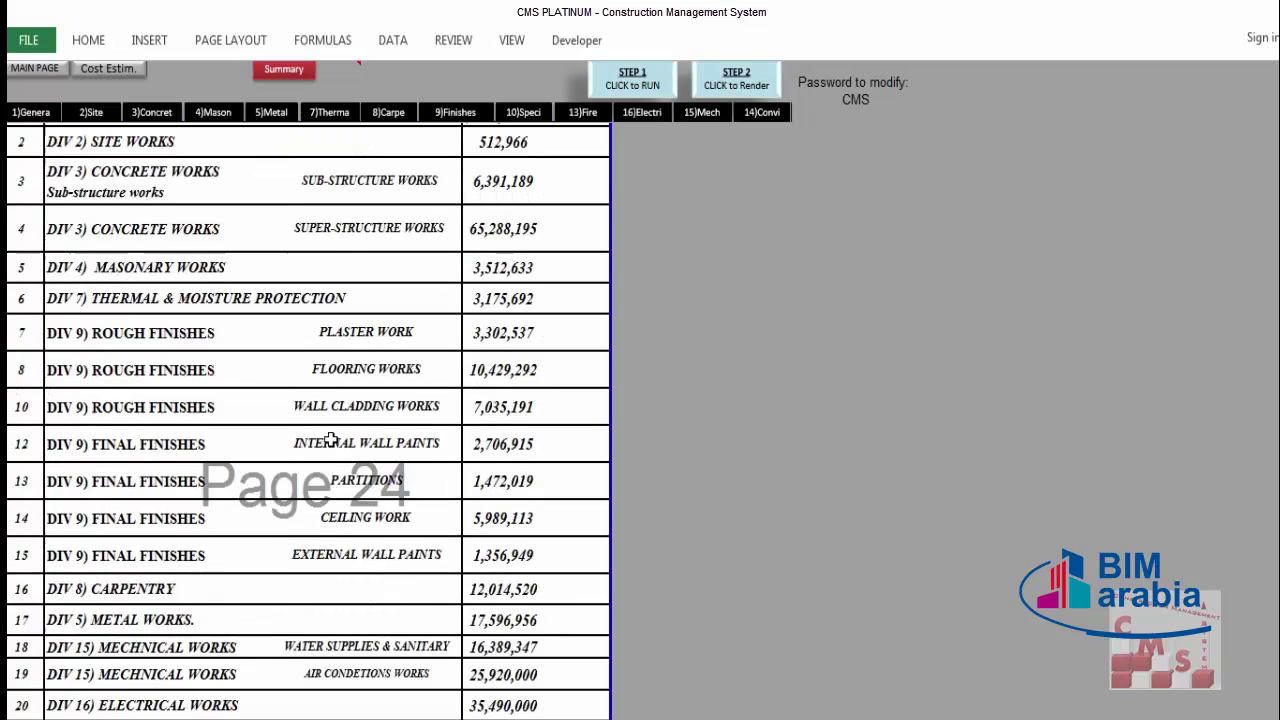
scroll(330, 441, down, 4)
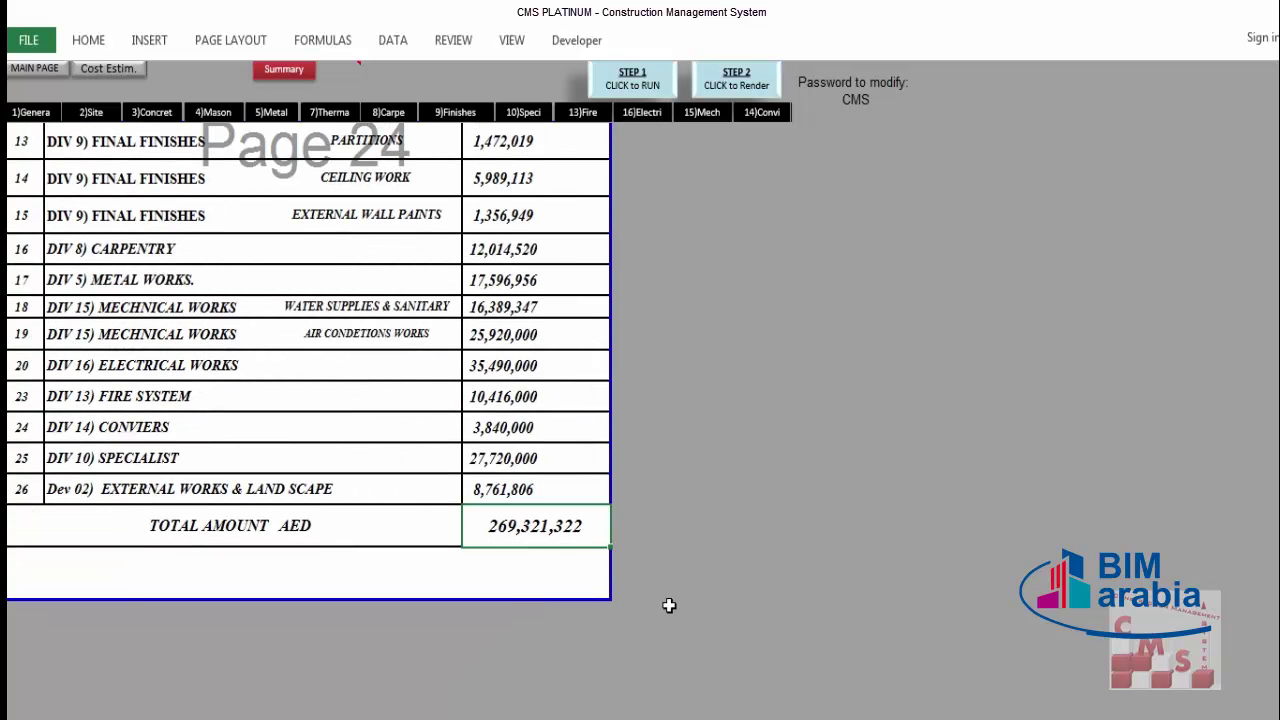